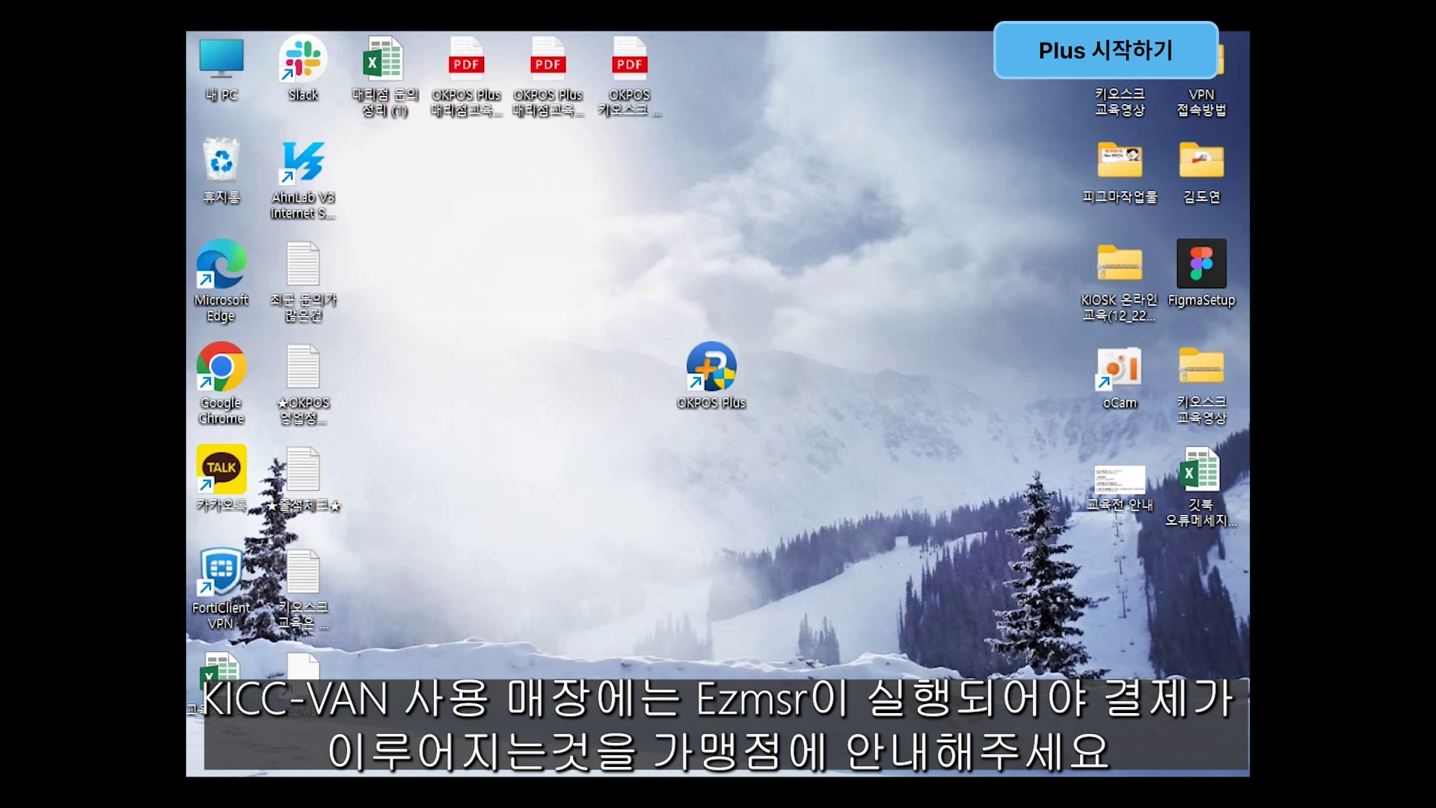
Step: Show the hidden taskbar tray icons to confirm EzMSR (K) is running
click(967, 774)
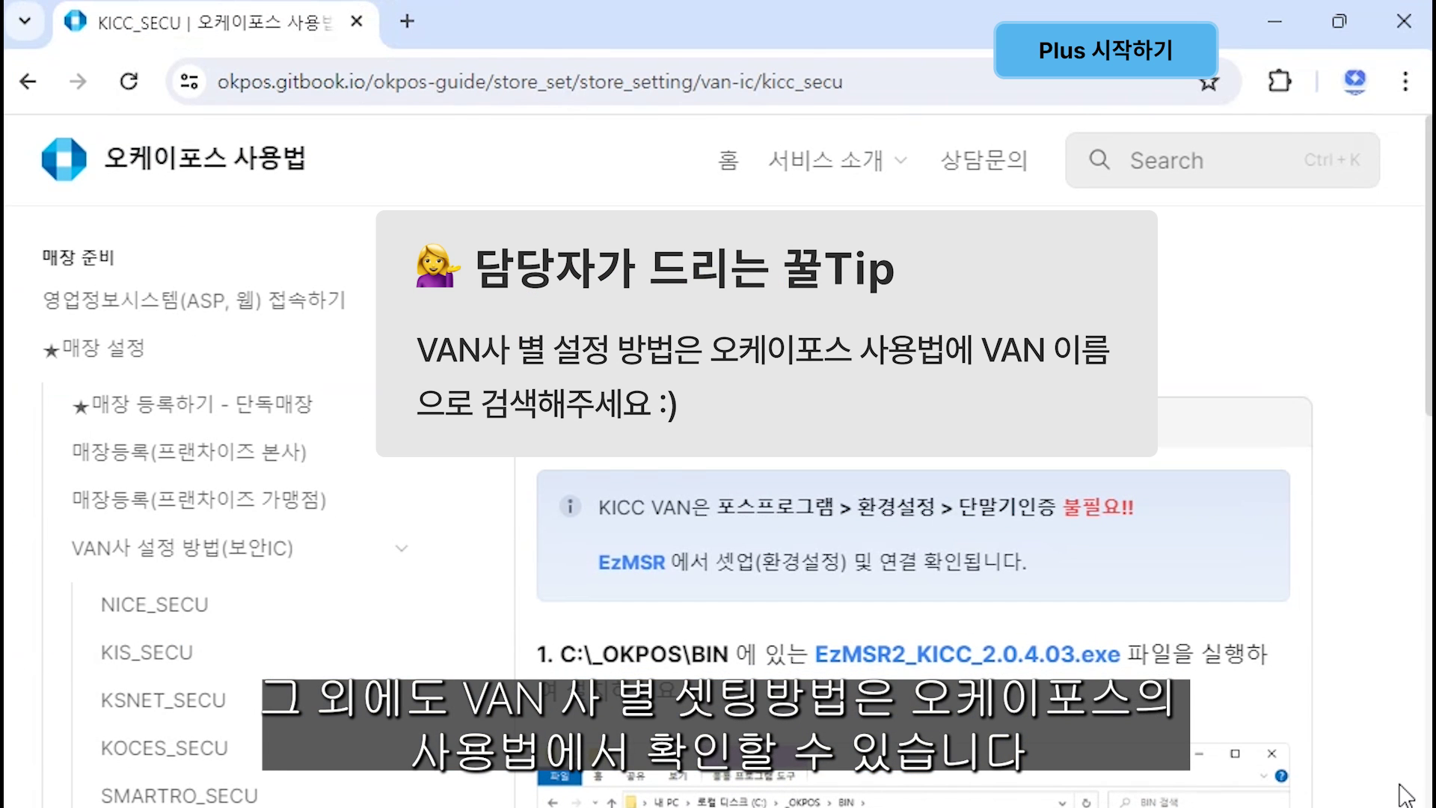
Step: Scroll through the KICC_SECU EzMSR setup steps in the OKPOS guide
scroll(1406, 794, down, 3)
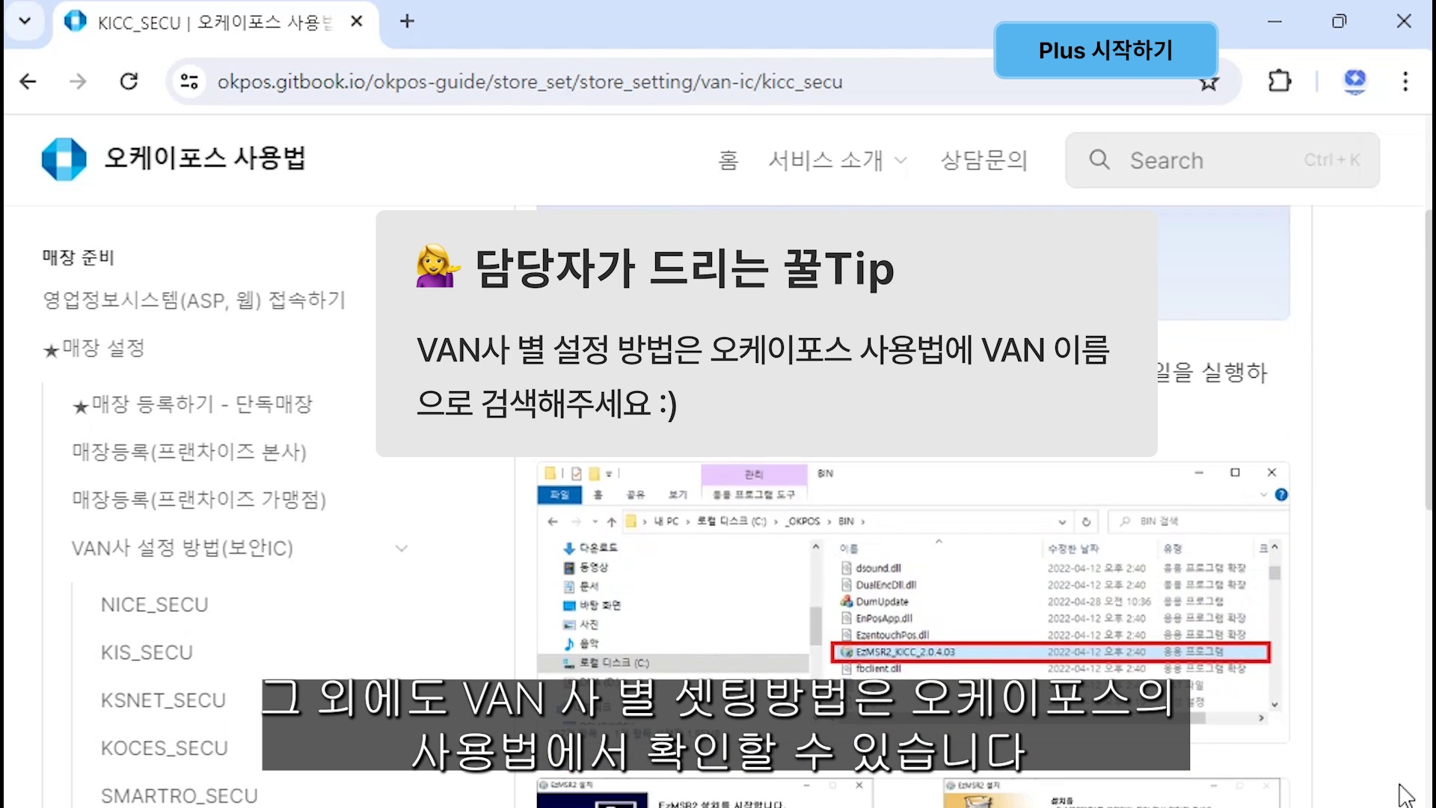
scroll(1406, 794, down, 8)
scroll(1406, 794, down, 5)
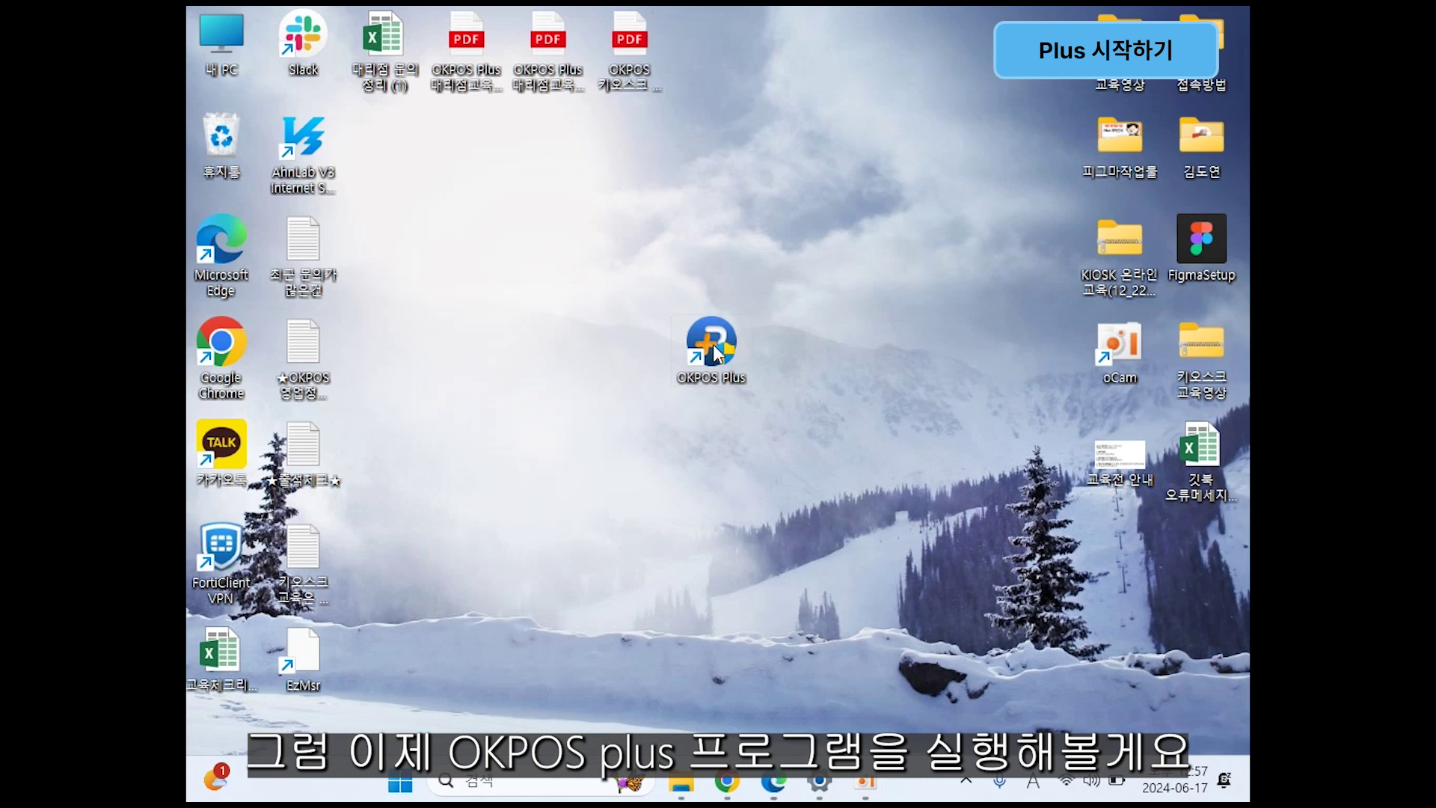
Step: Launch OKPOS Plus and enter login ID 0000 on the keypad
double_click(712, 346)
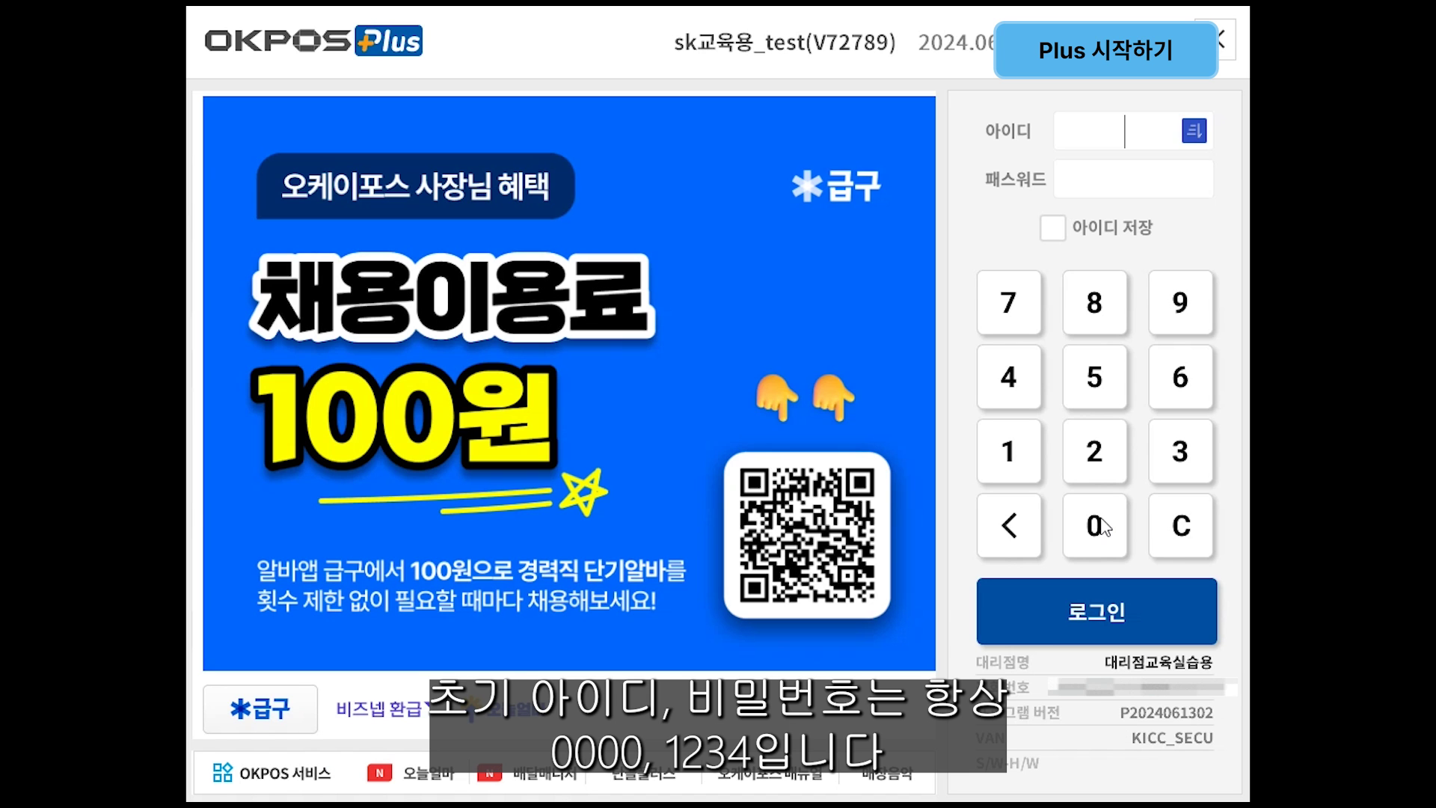
click(1120, 557)
click(1119, 557)
click(1120, 557)
click(1119, 557)
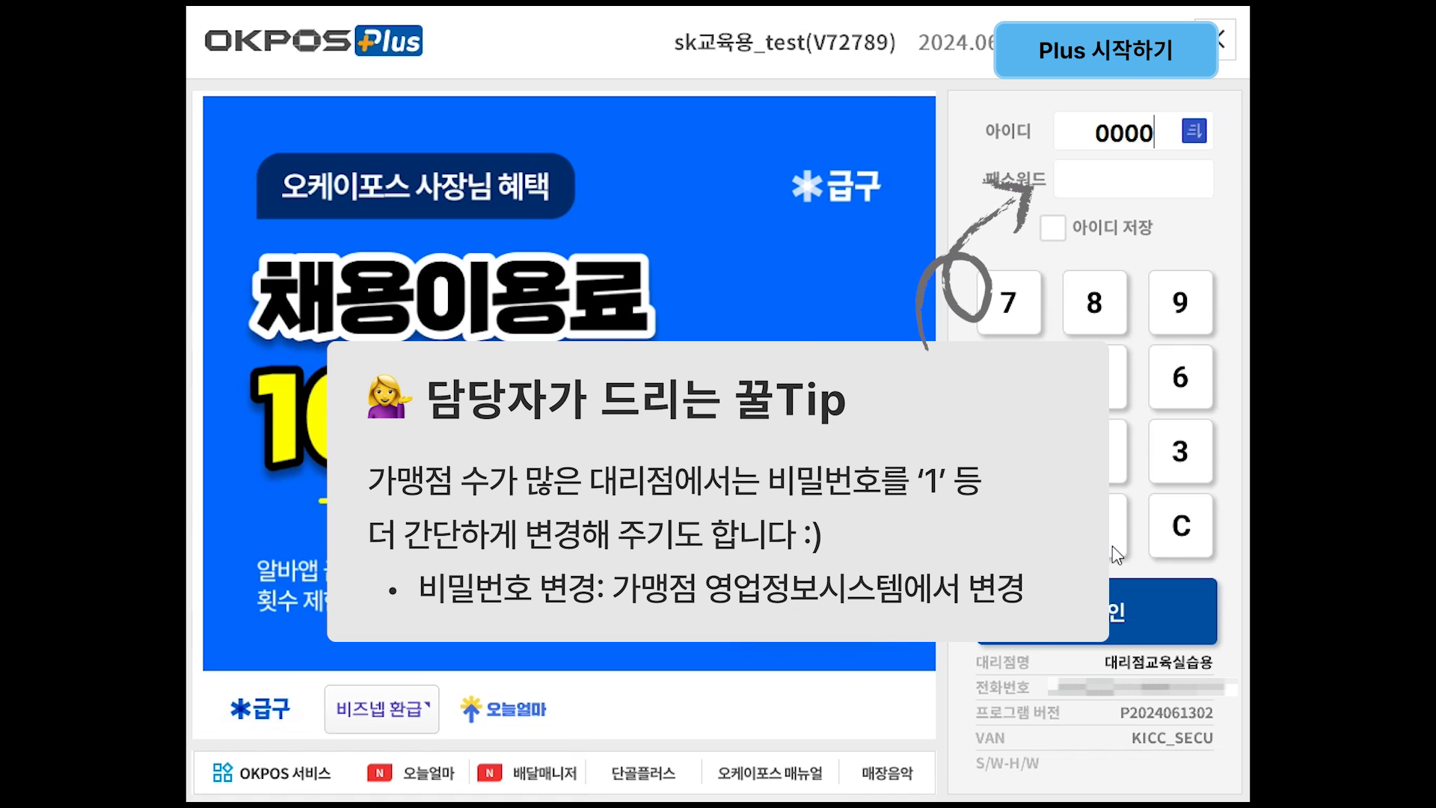
Step: Enter the four-digit password and log in to the POS
click(1157, 193)
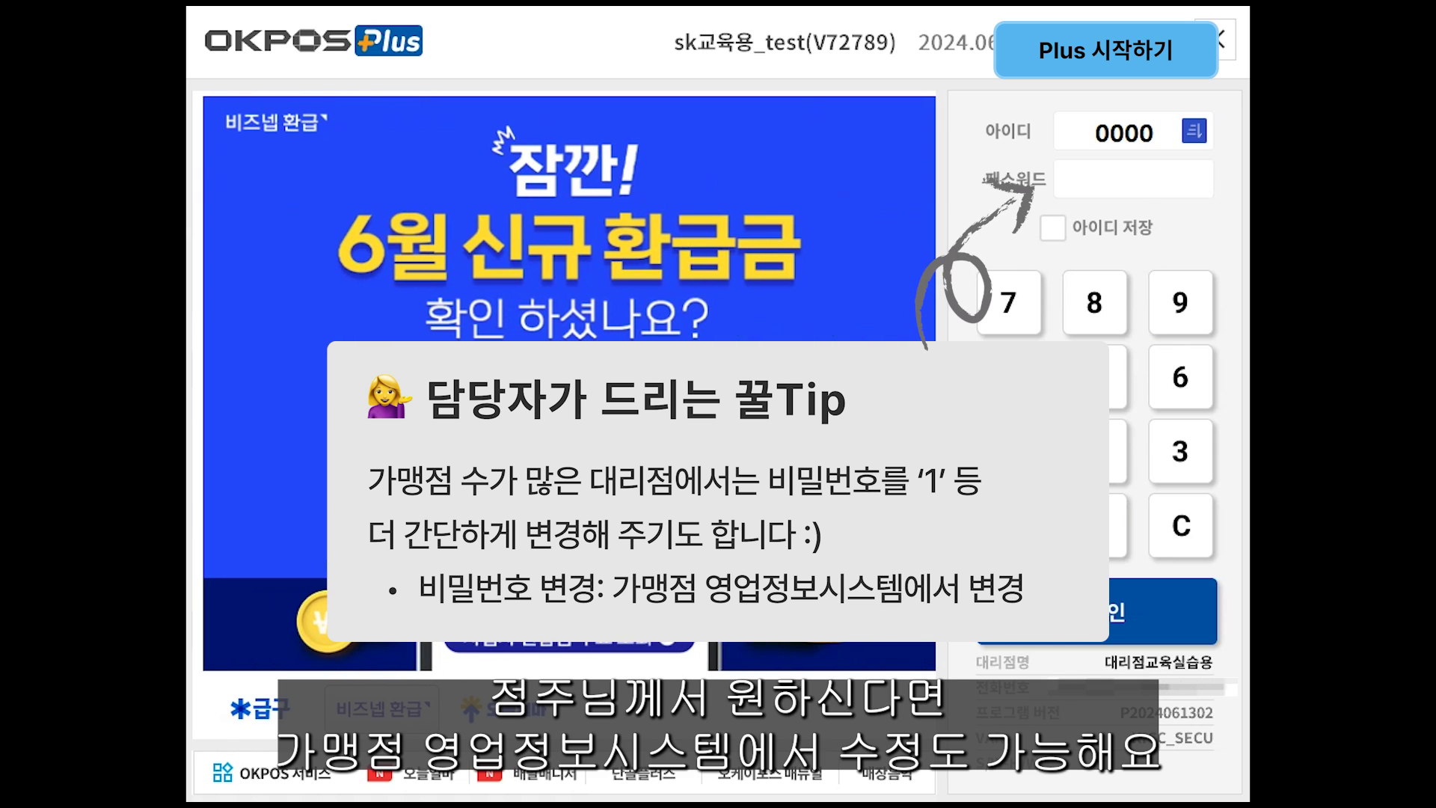
click(1017, 468)
click(1098, 470)
click(1159, 474)
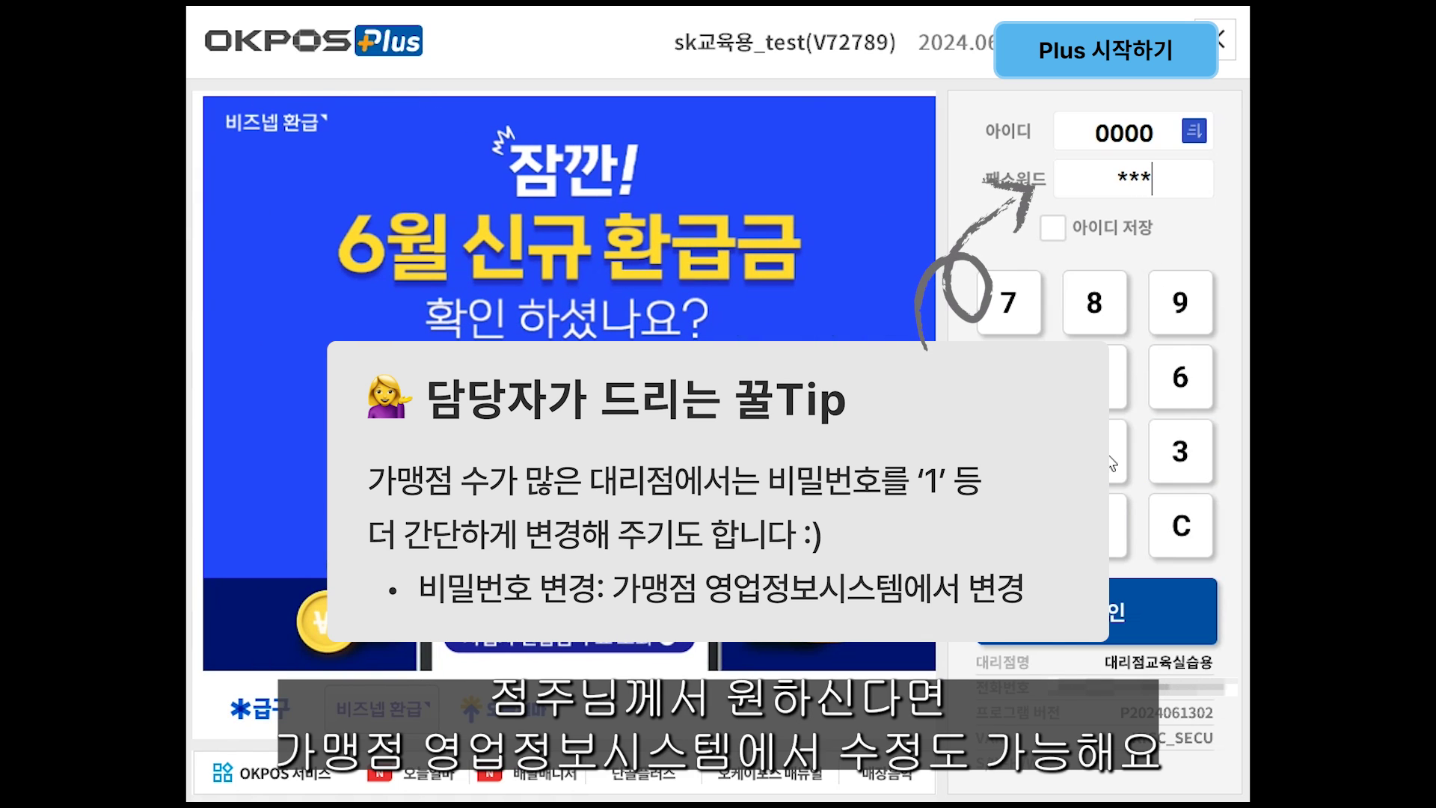
click(1123, 535)
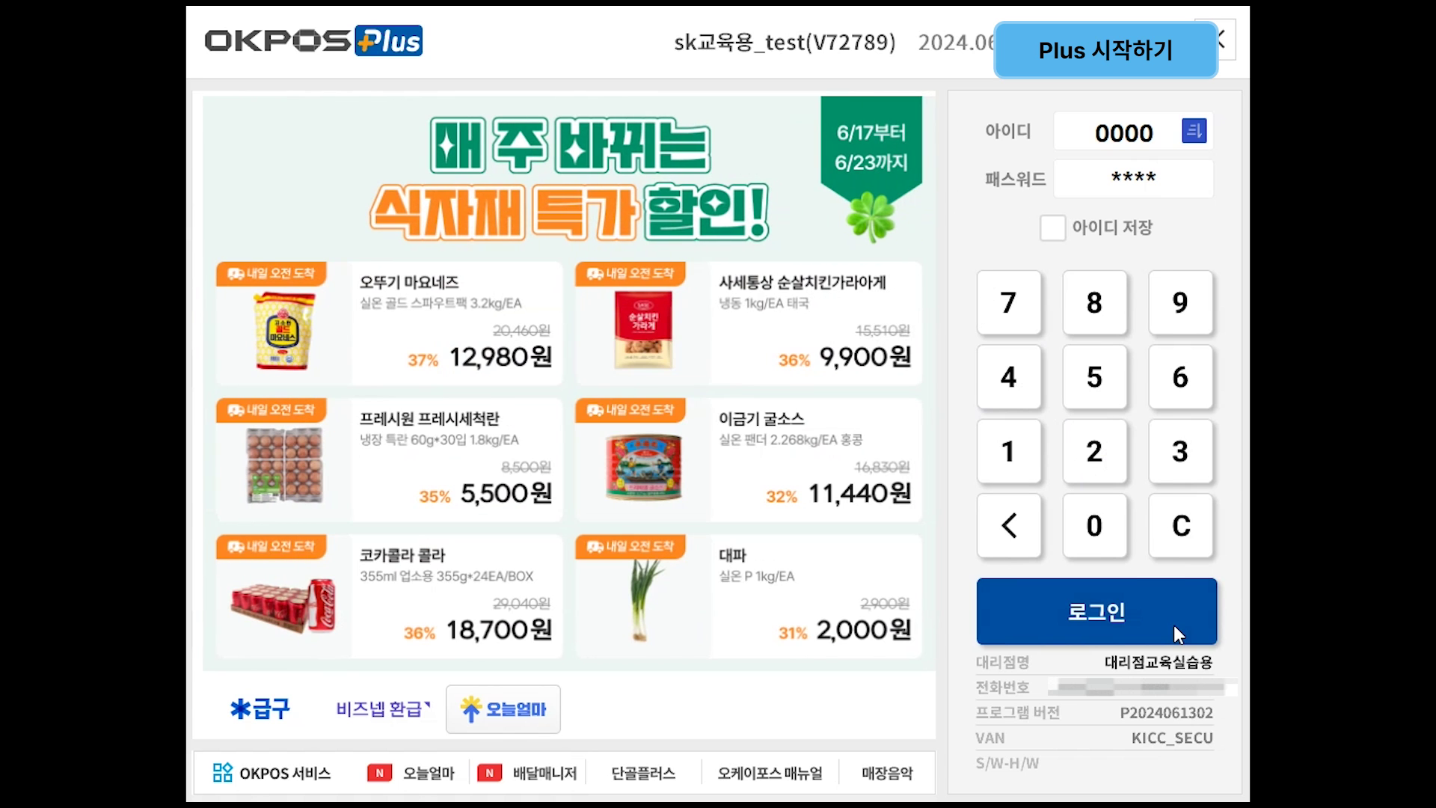
click(1174, 625)
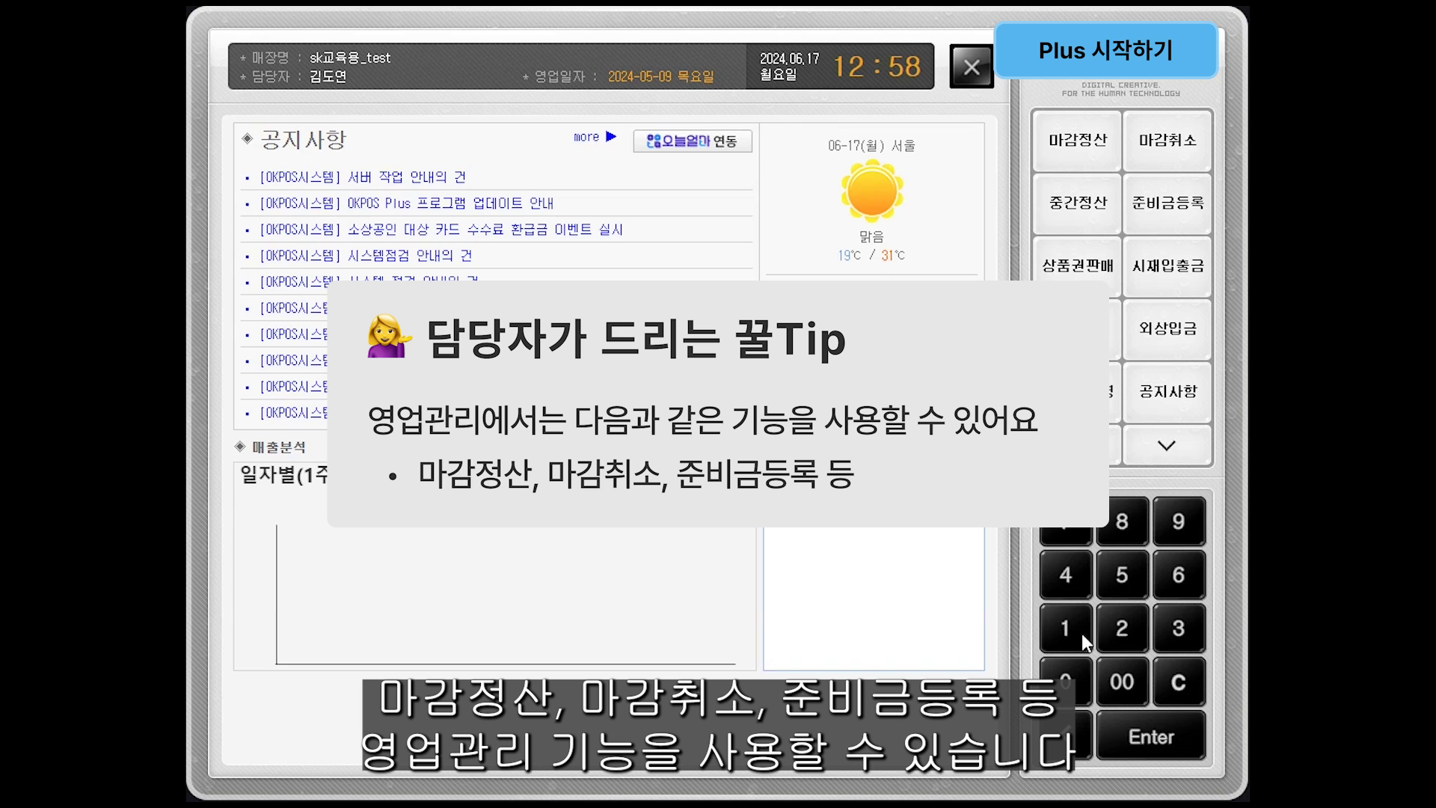
Step: Close the 영업관리 screen to return to the main menu
click(973, 69)
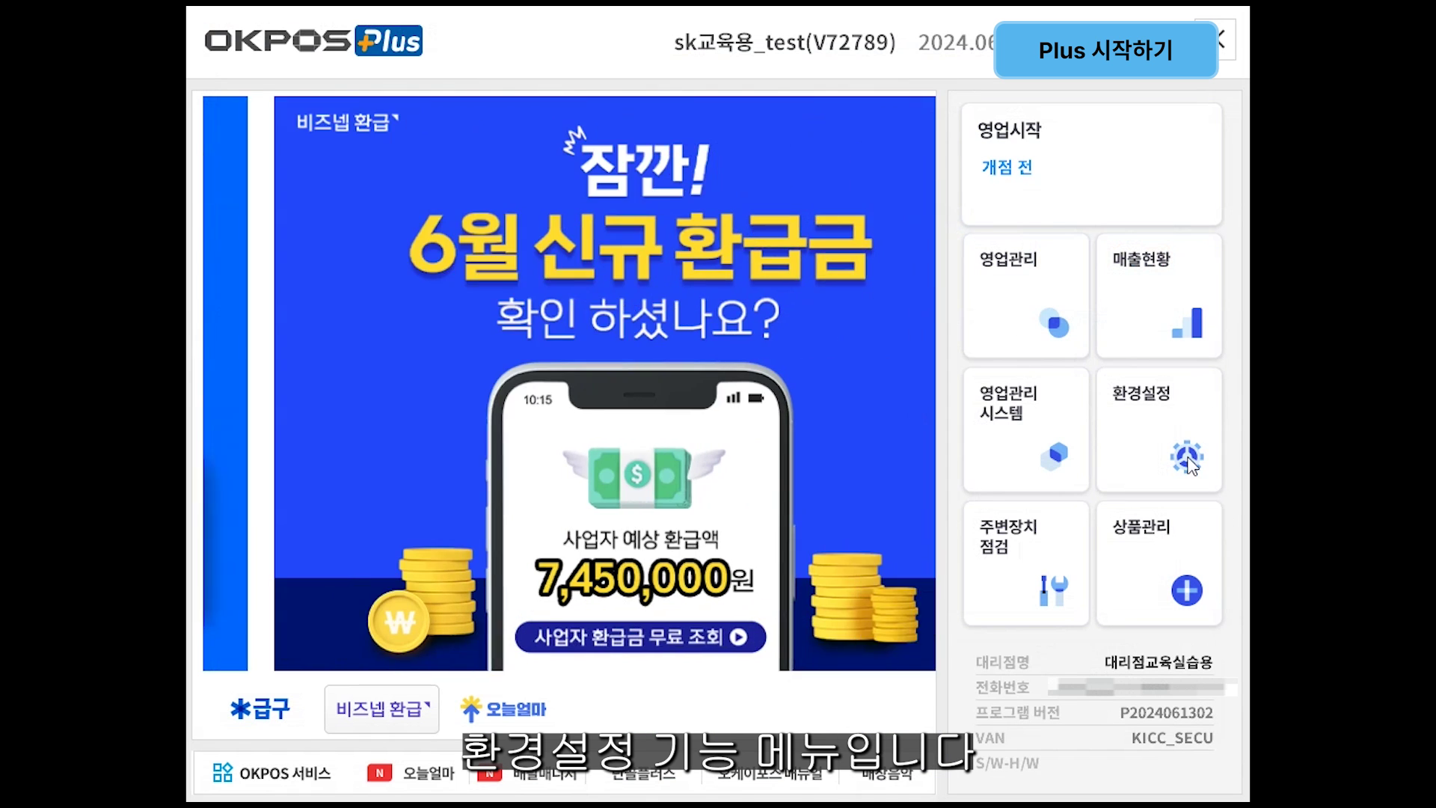
click(1205, 471)
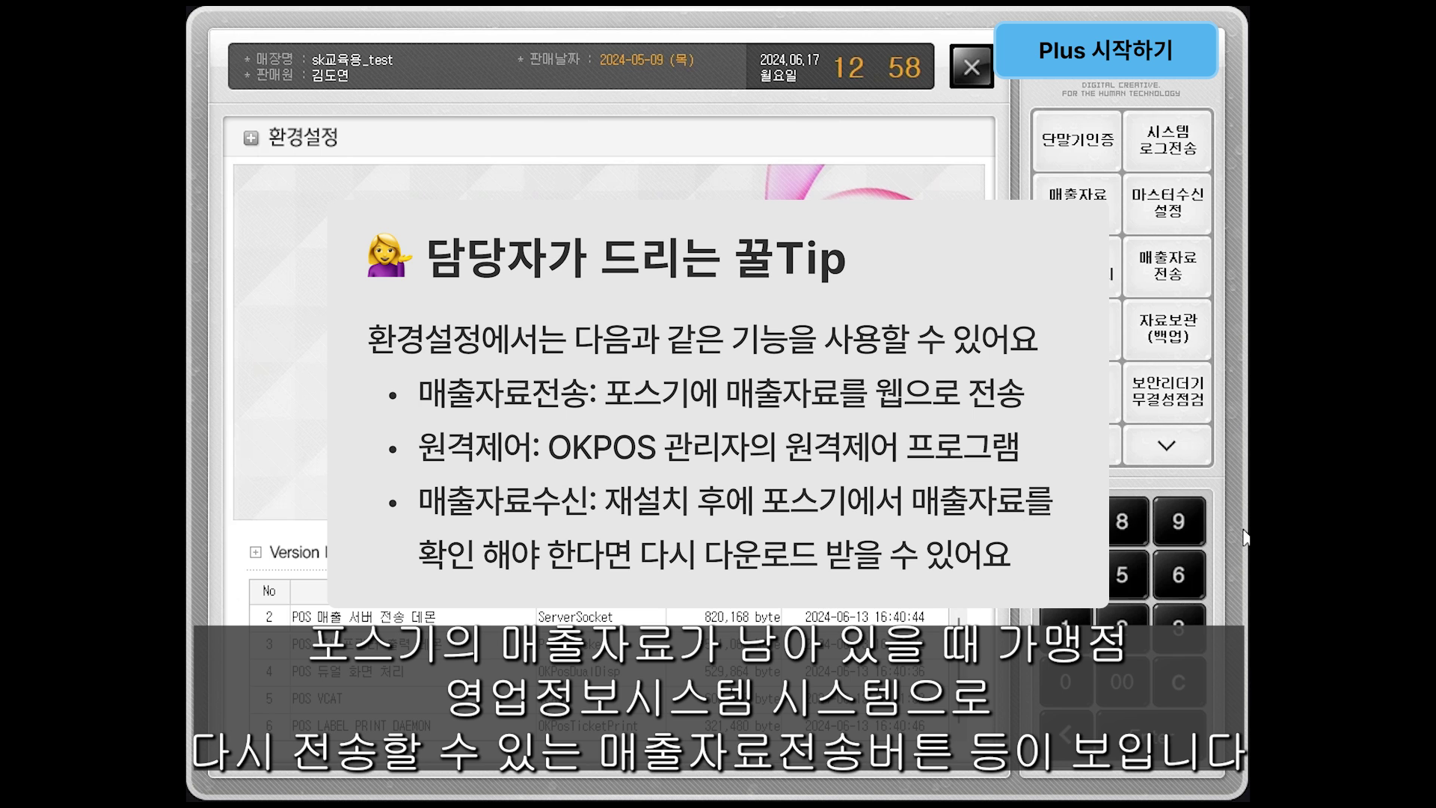
click(976, 75)
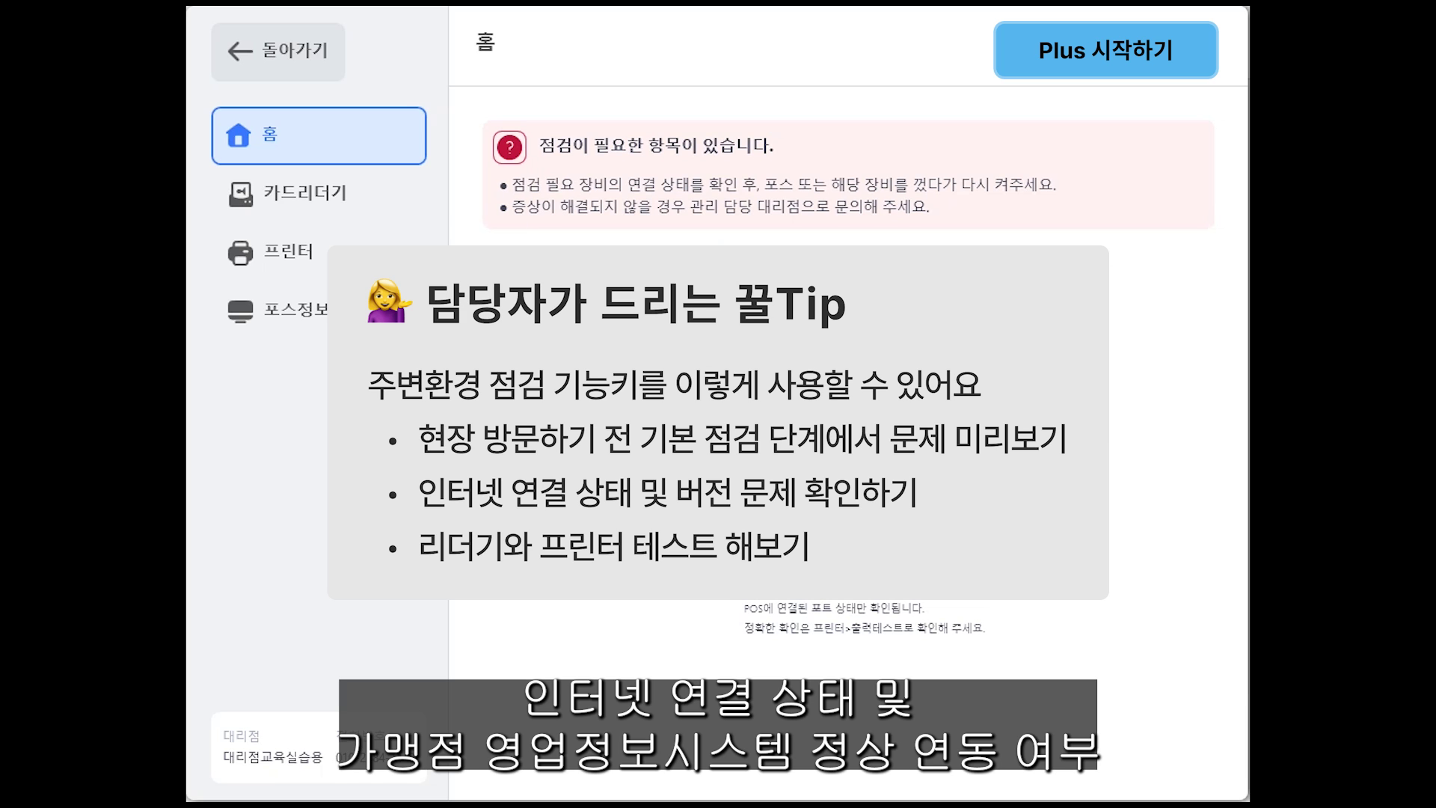
click(349, 206)
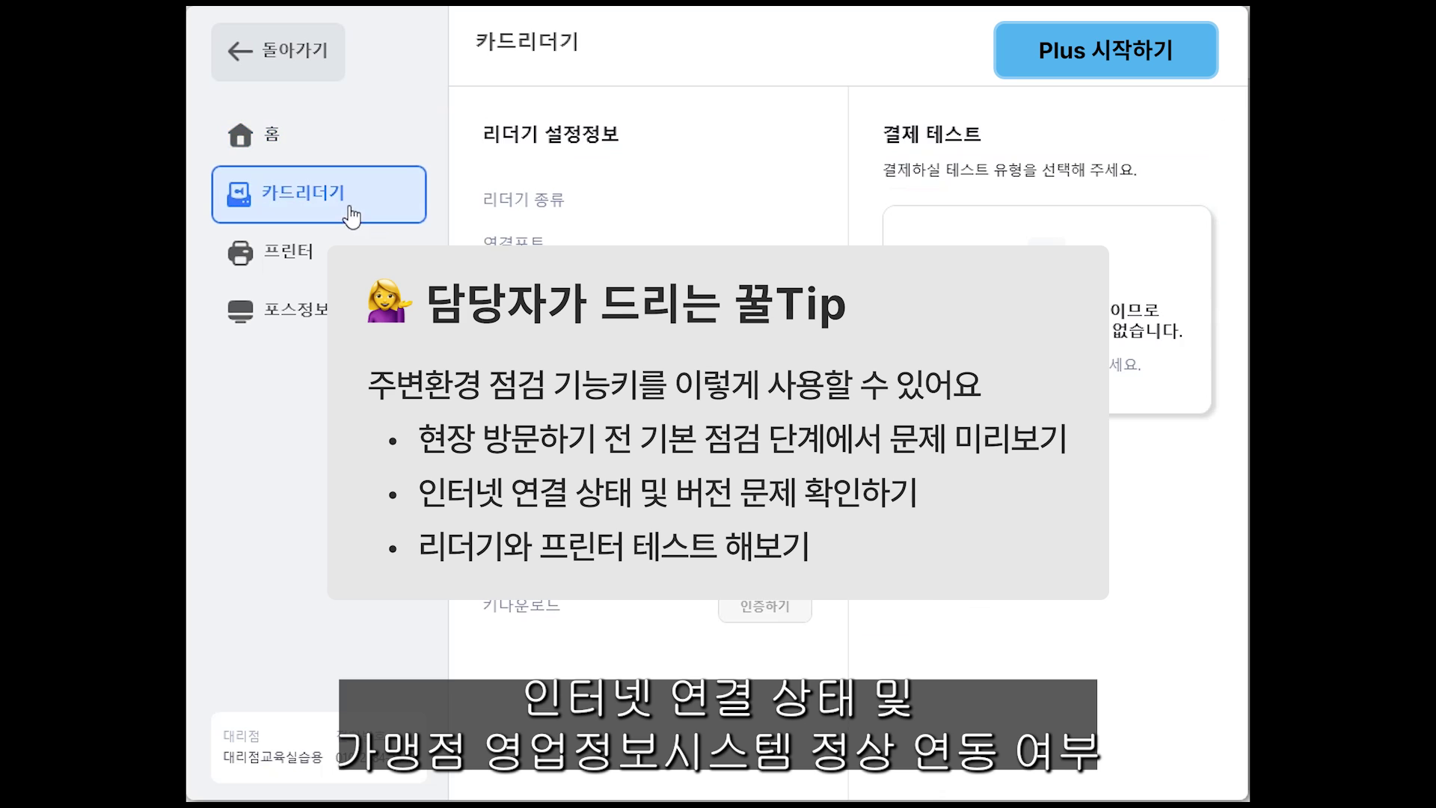
click(349, 256)
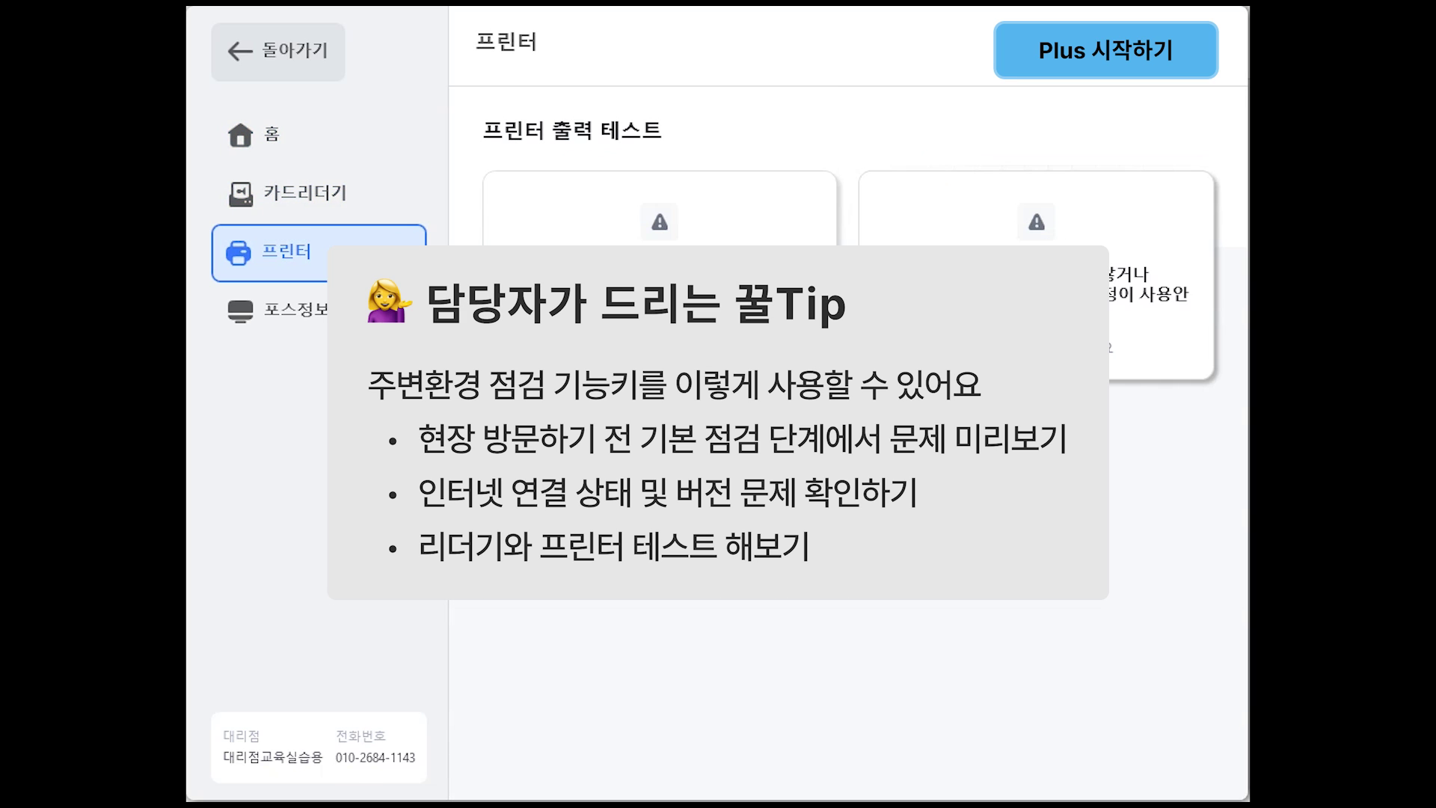
click(349, 311)
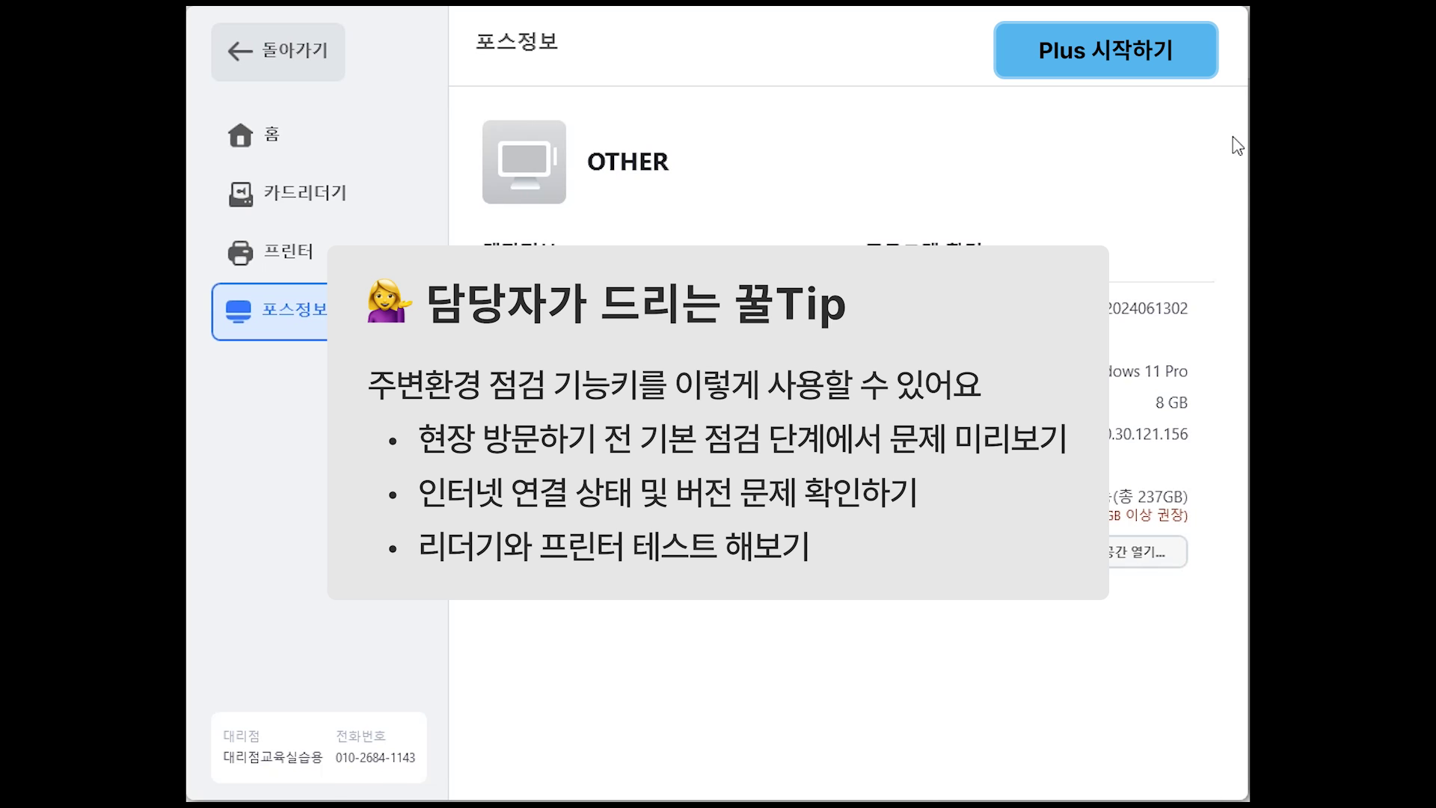
click(1222, 58)
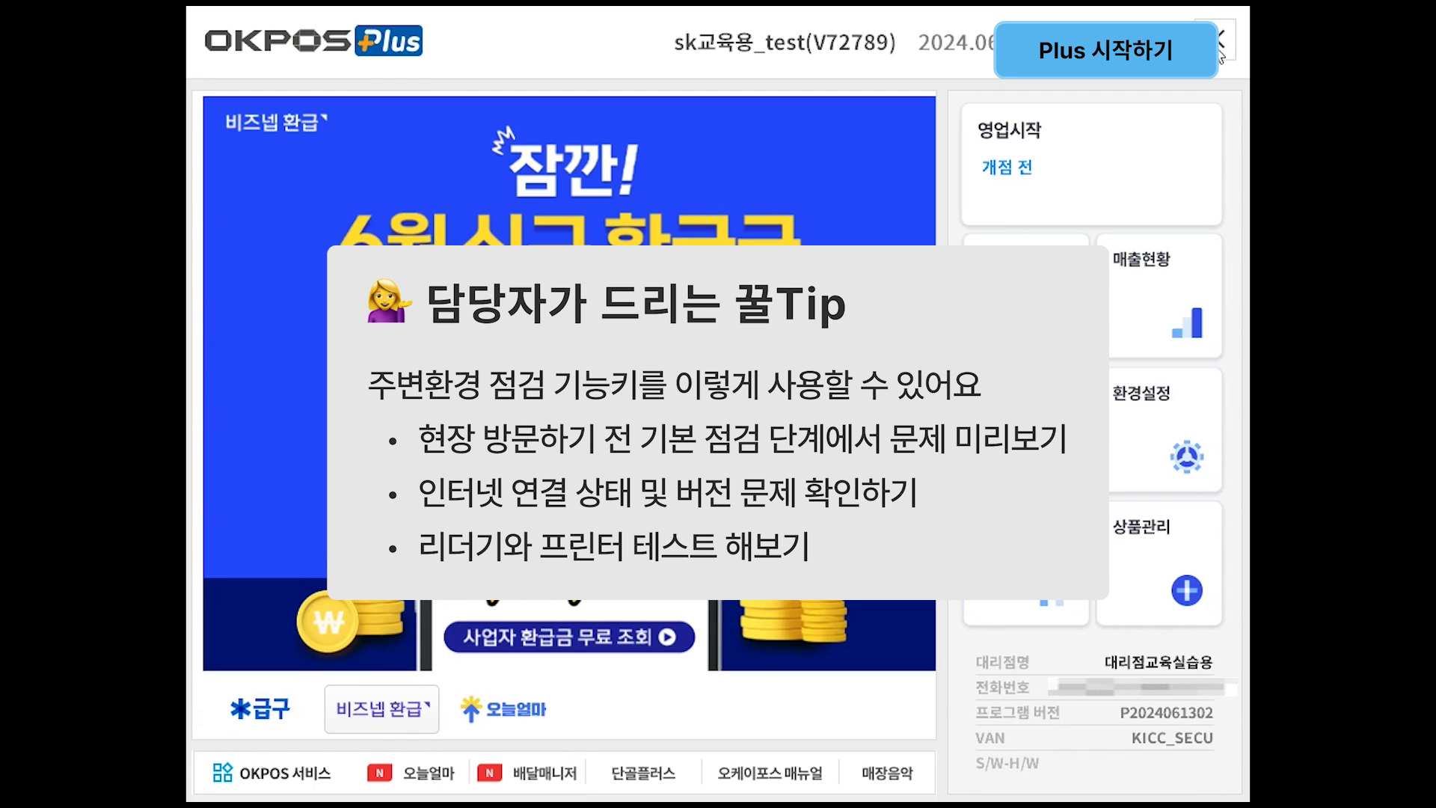
Step: Open business day 2024-06-17 with 200000 won 개점 준비금 and confirm
click(1149, 164)
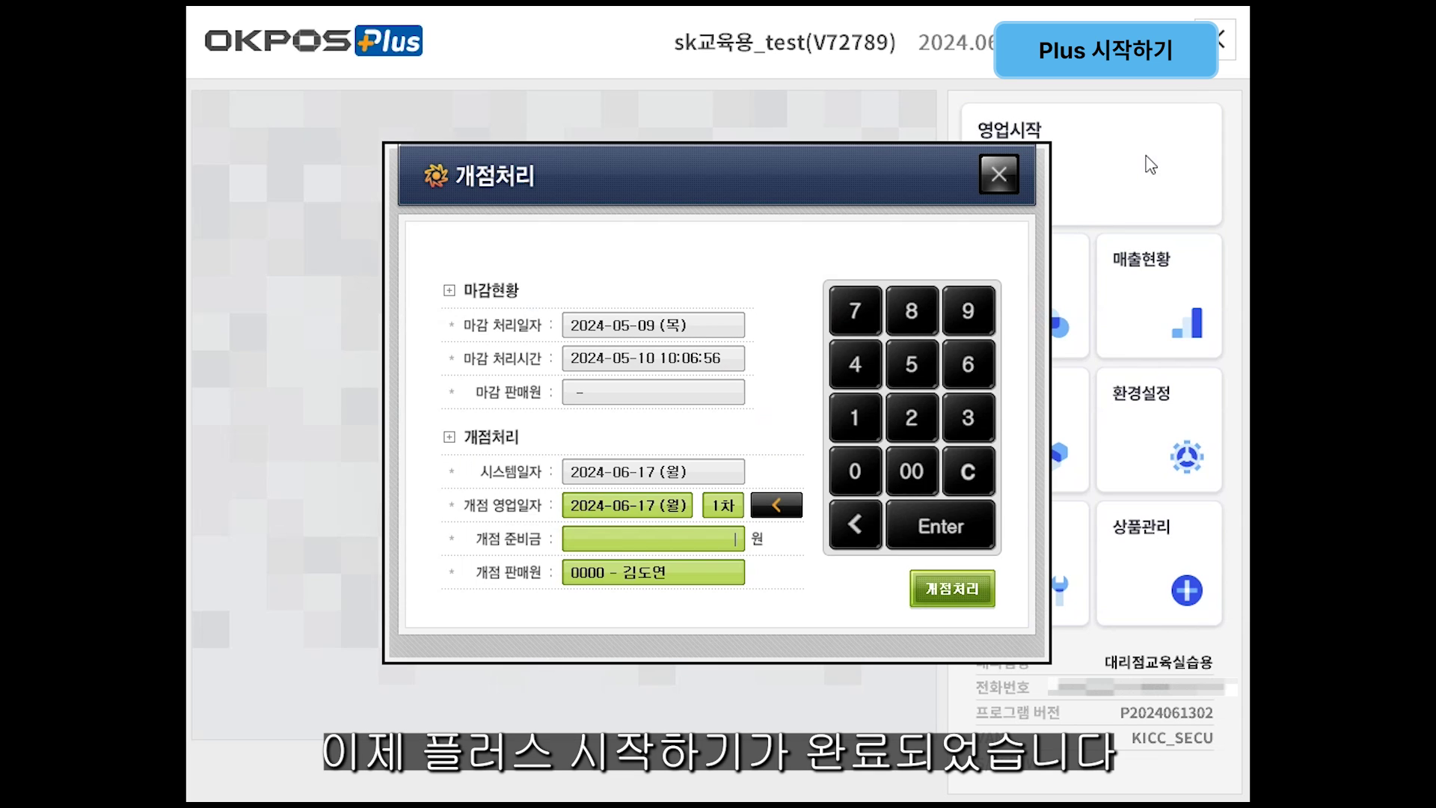
text(200000)
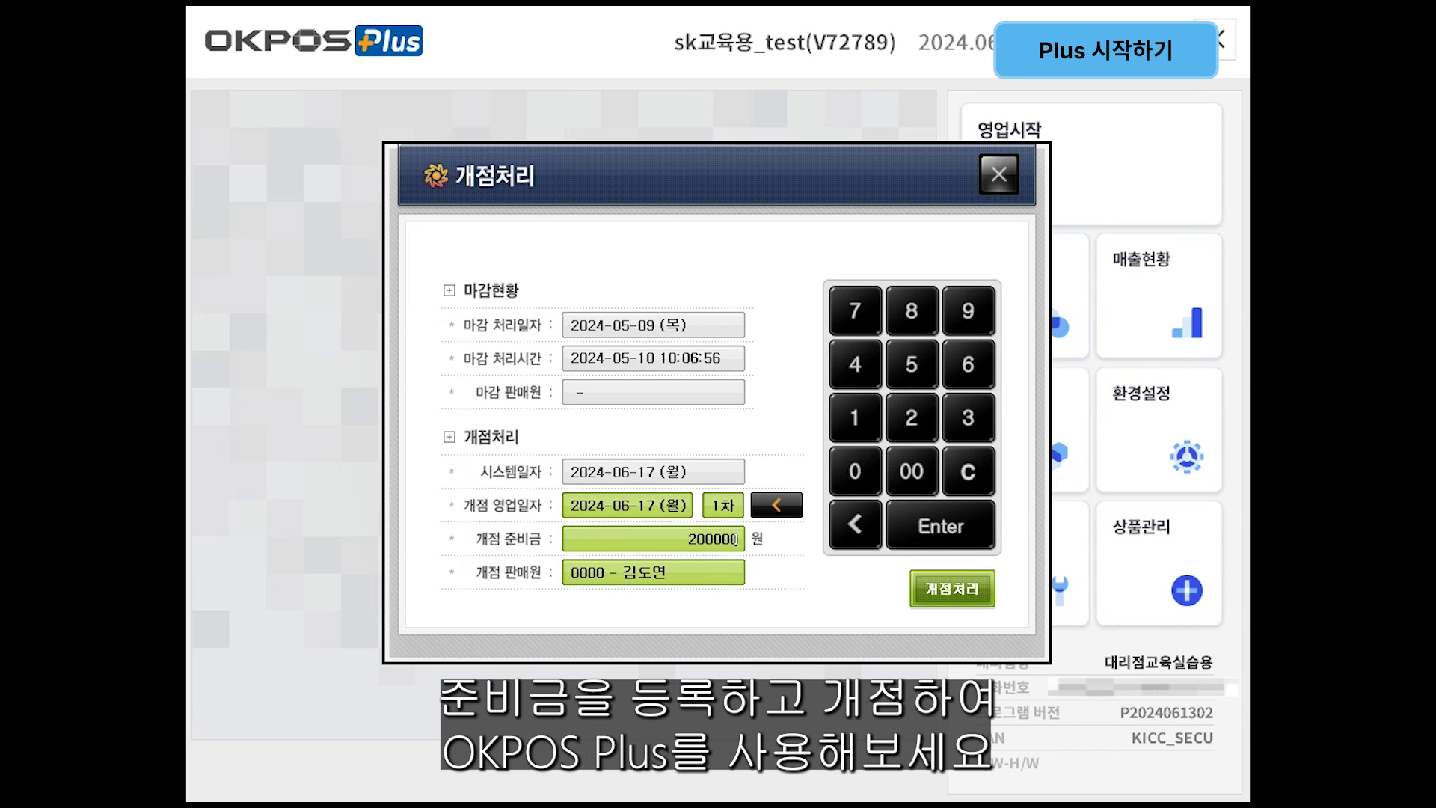
click(953, 589)
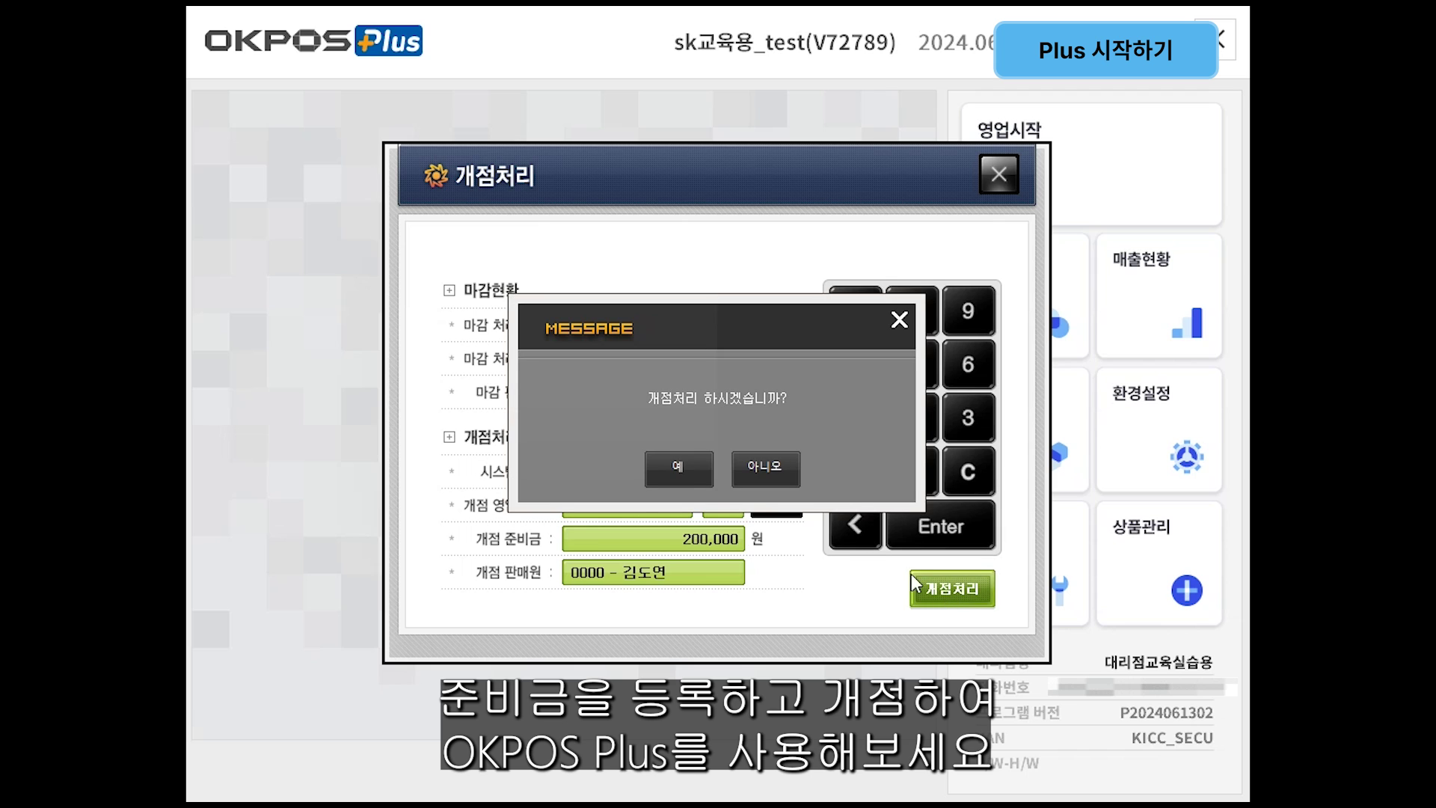
click(679, 469)
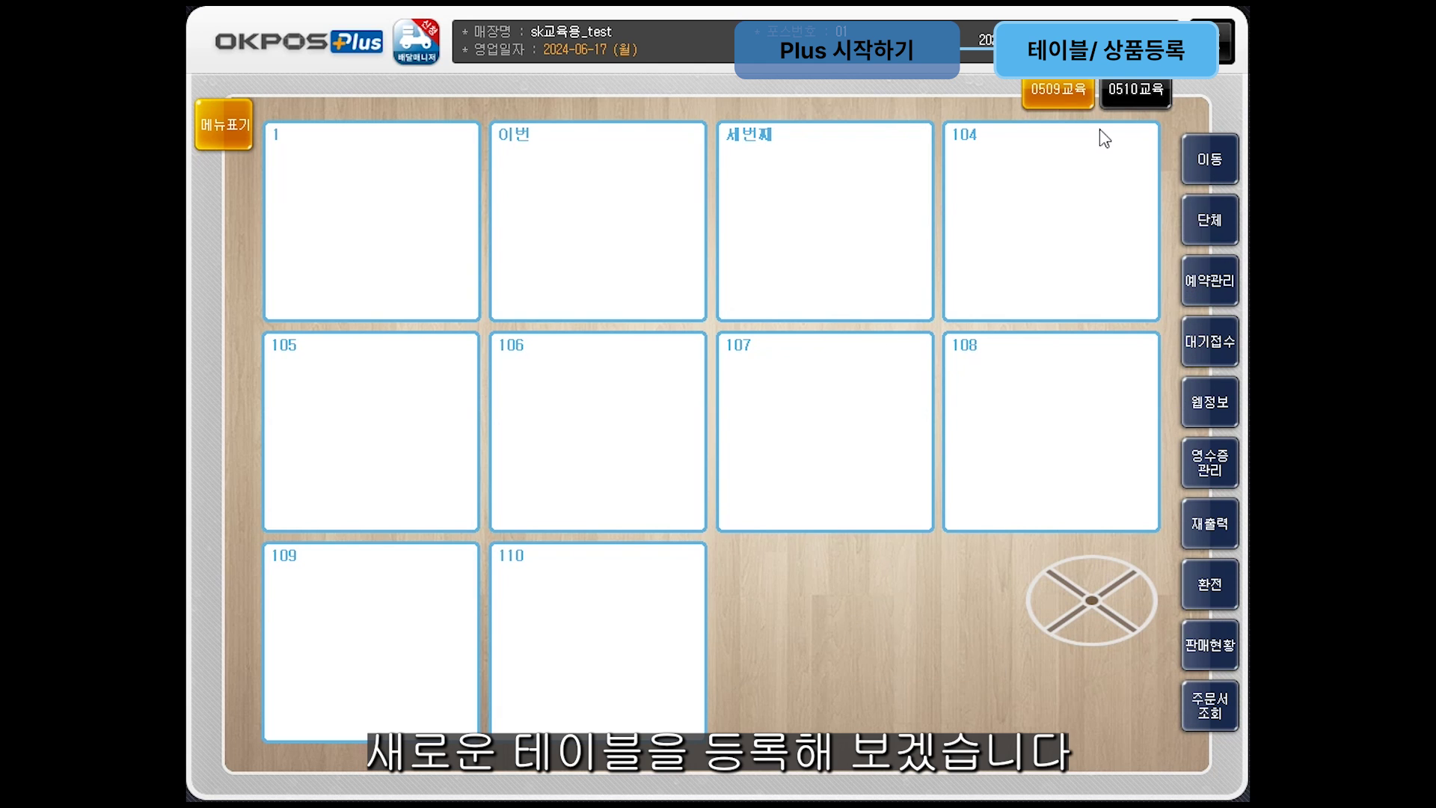
Step: View the 0510교육 and 0509교육 floors, then open and confirm the 웹정보 back office
click(1131, 84)
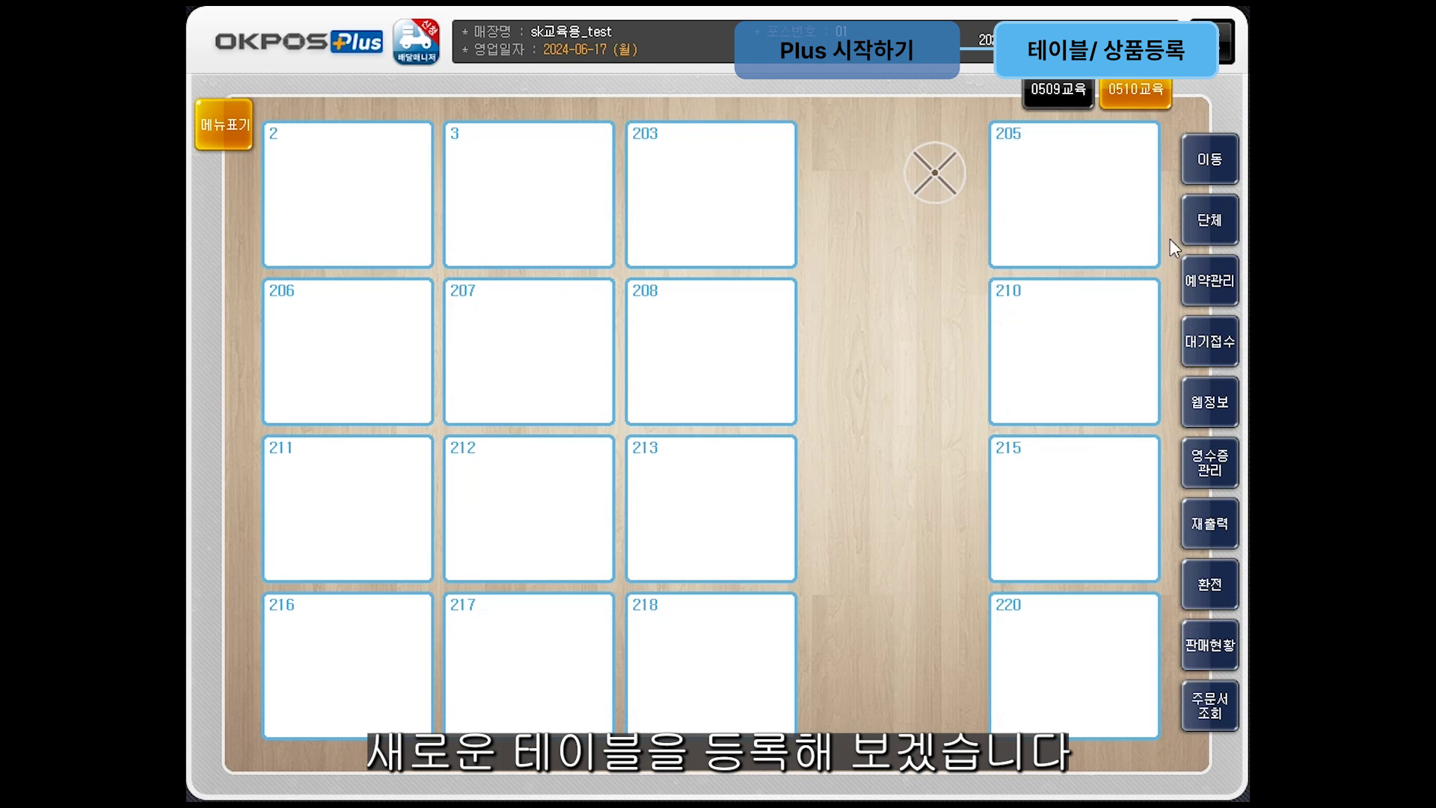
click(1089, 85)
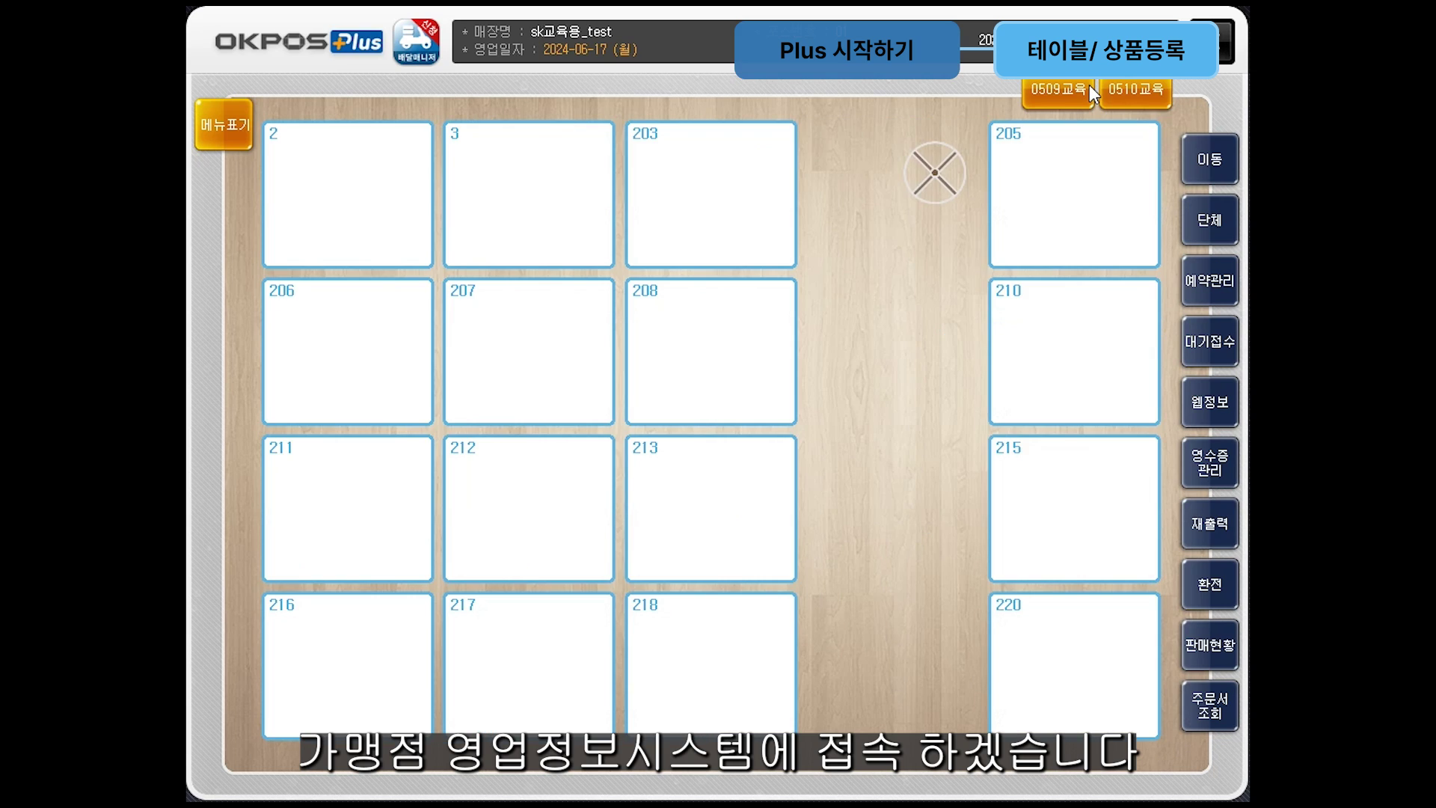
click(1088, 85)
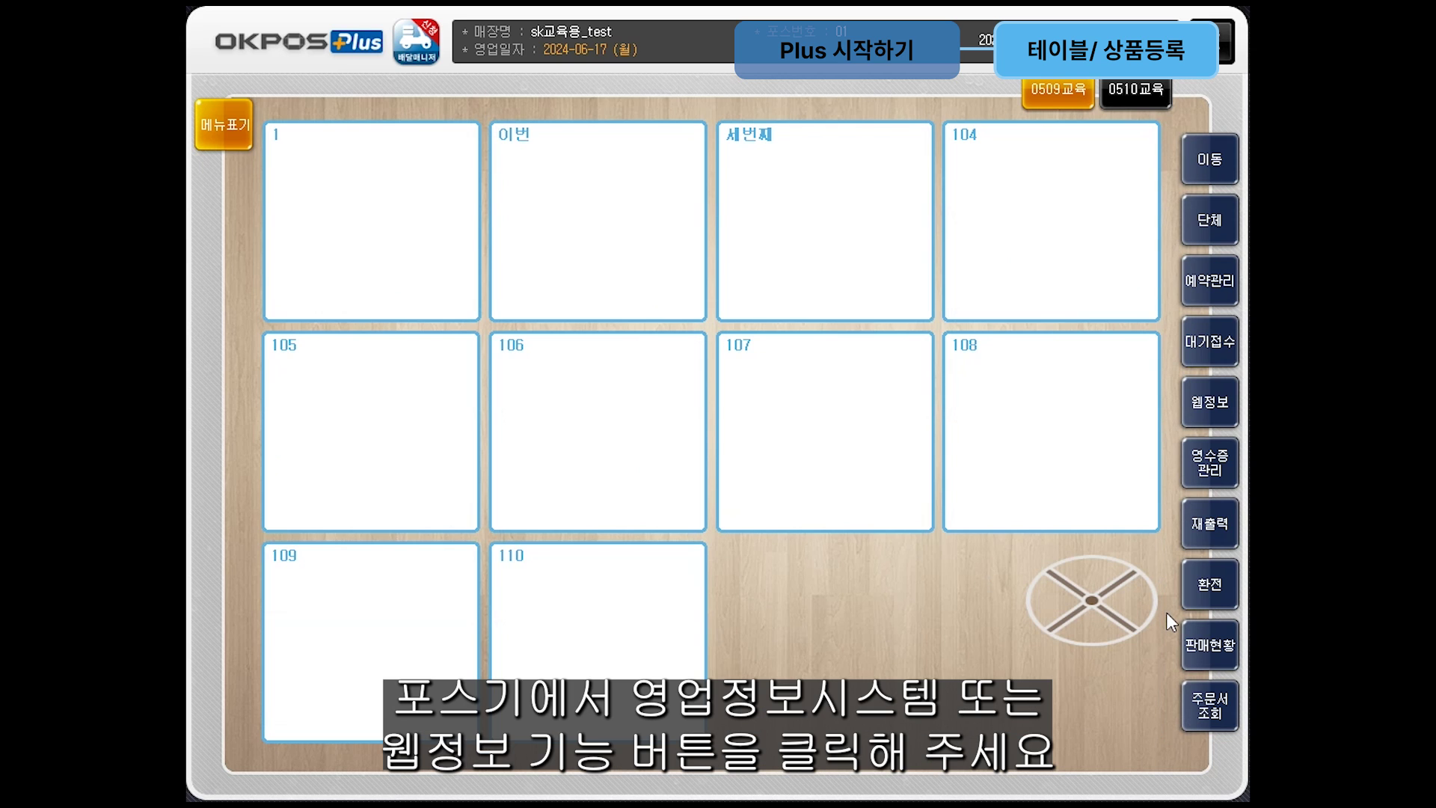
click(1201, 401)
click(678, 474)
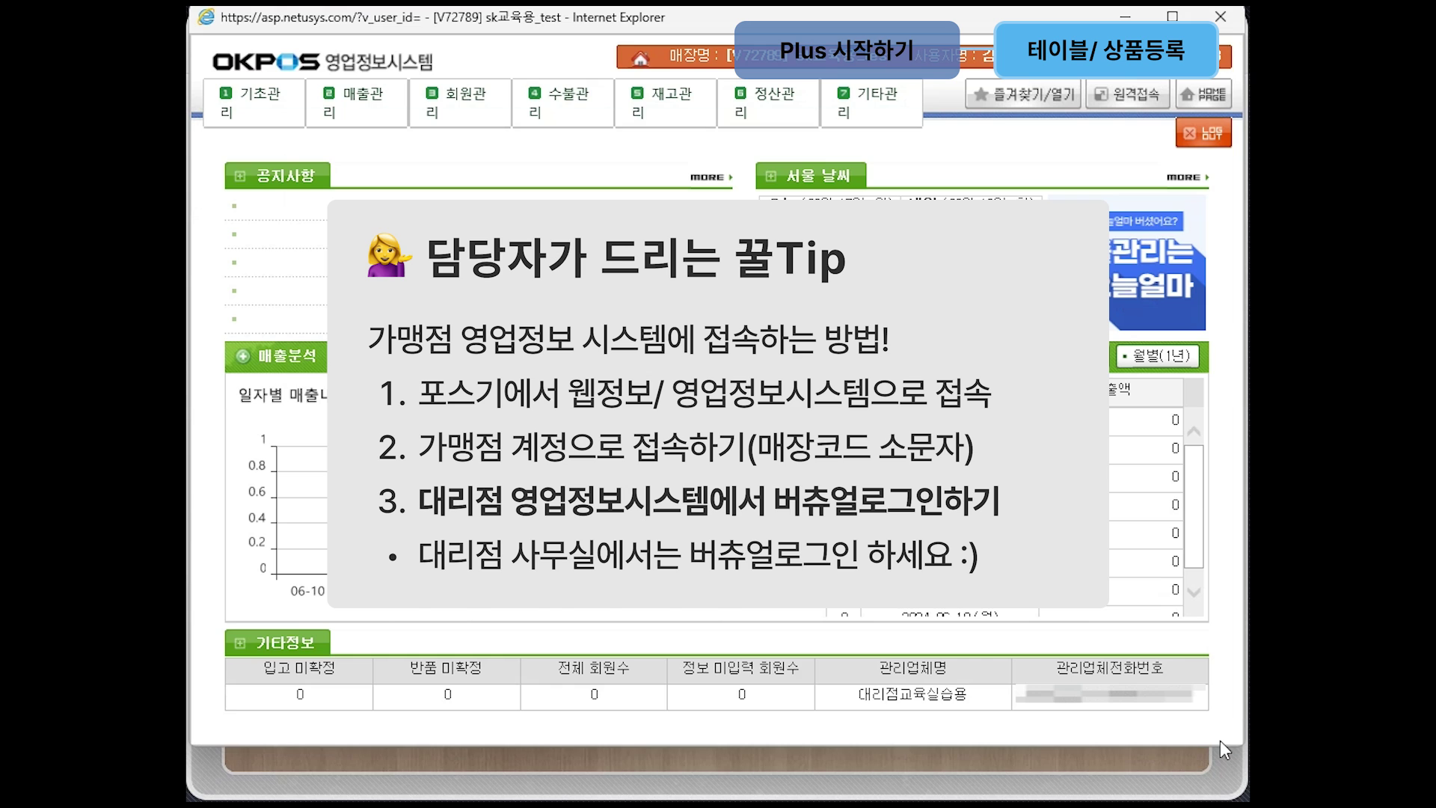
Step: Log out of the store account and sign in with the agency account password
click(1203, 132)
click(694, 461)
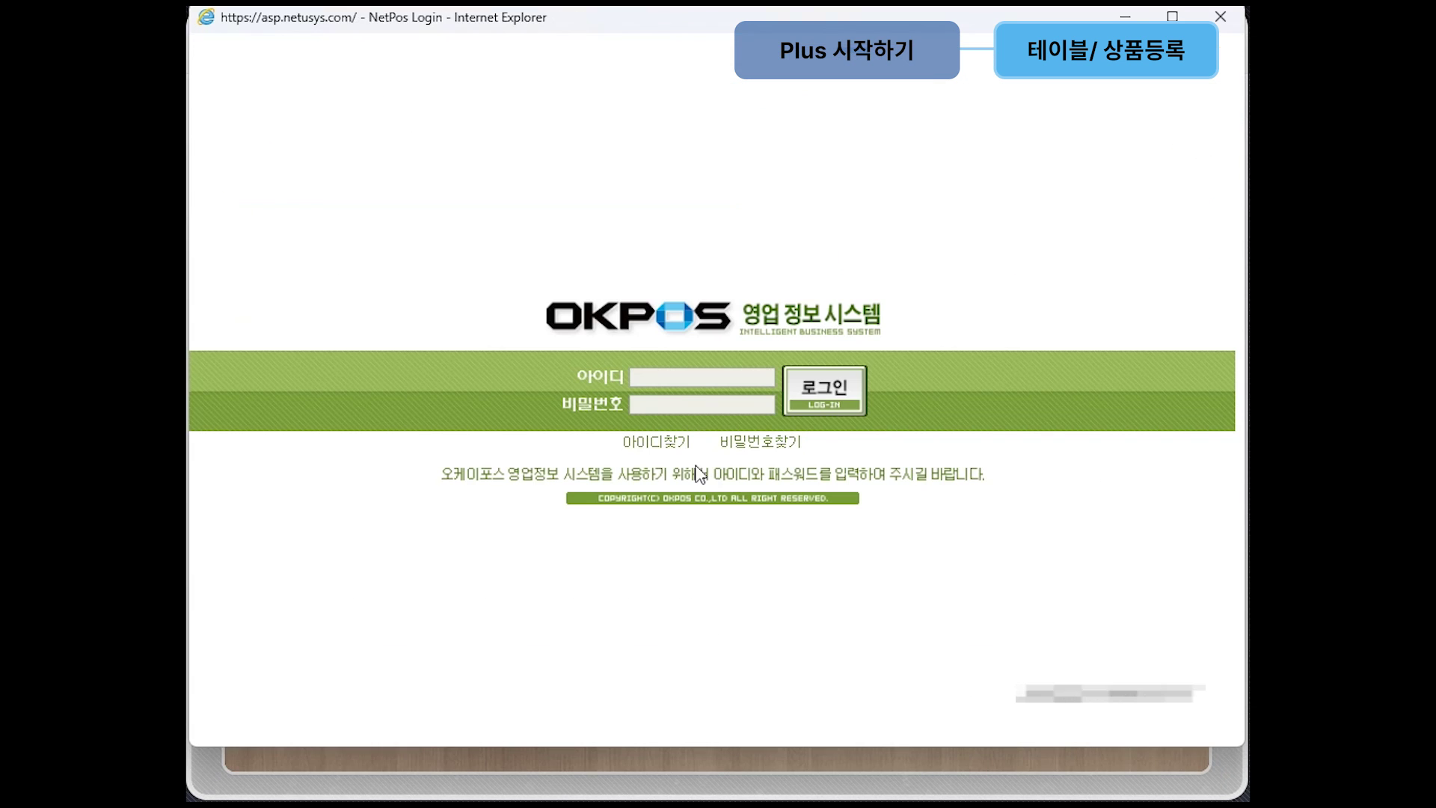
text(okpos)
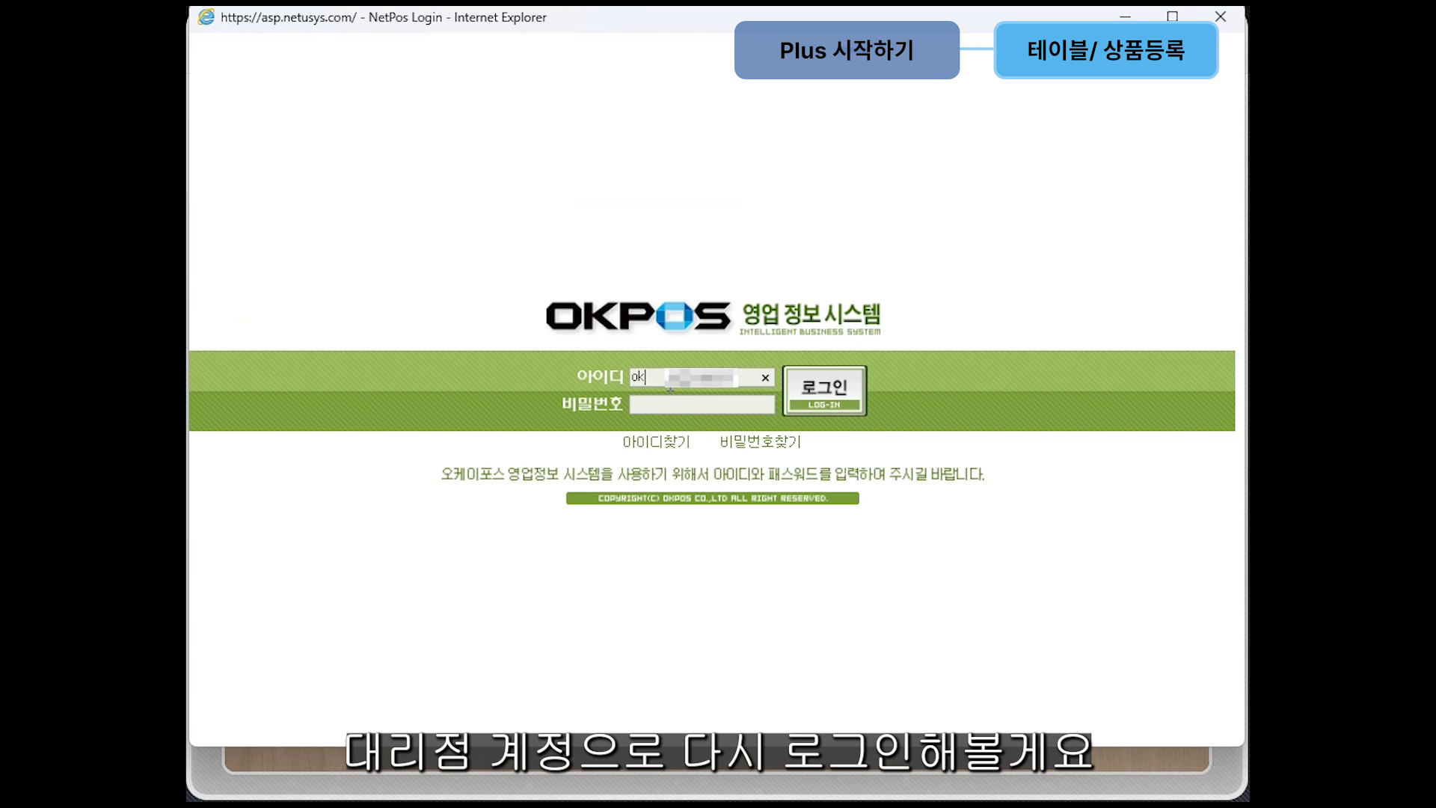
text(*********)
key(Return)
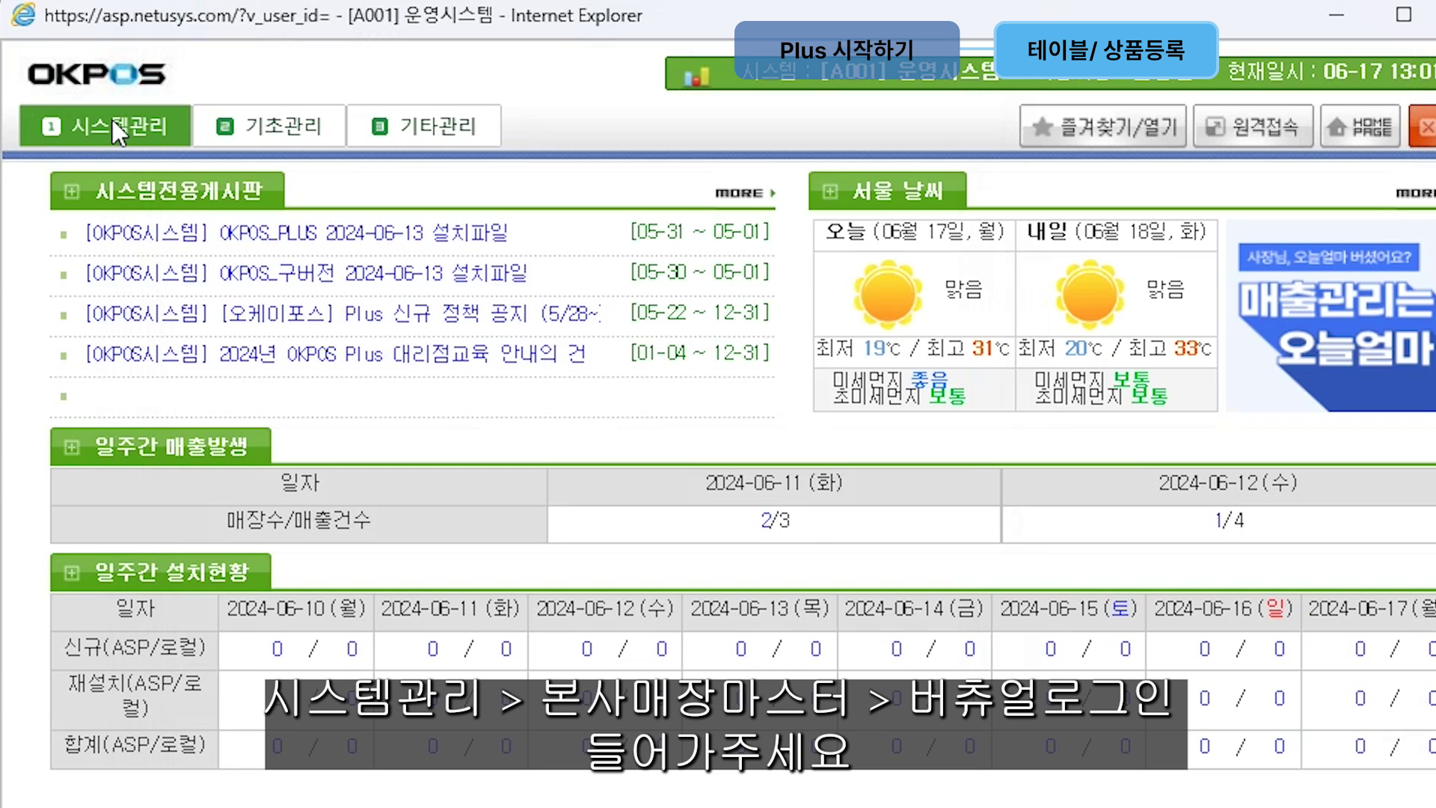
Step: Through System 관리 > 버츄얼로그인, search 'sk' and open store sk교육용_test in Edge
click(111, 117)
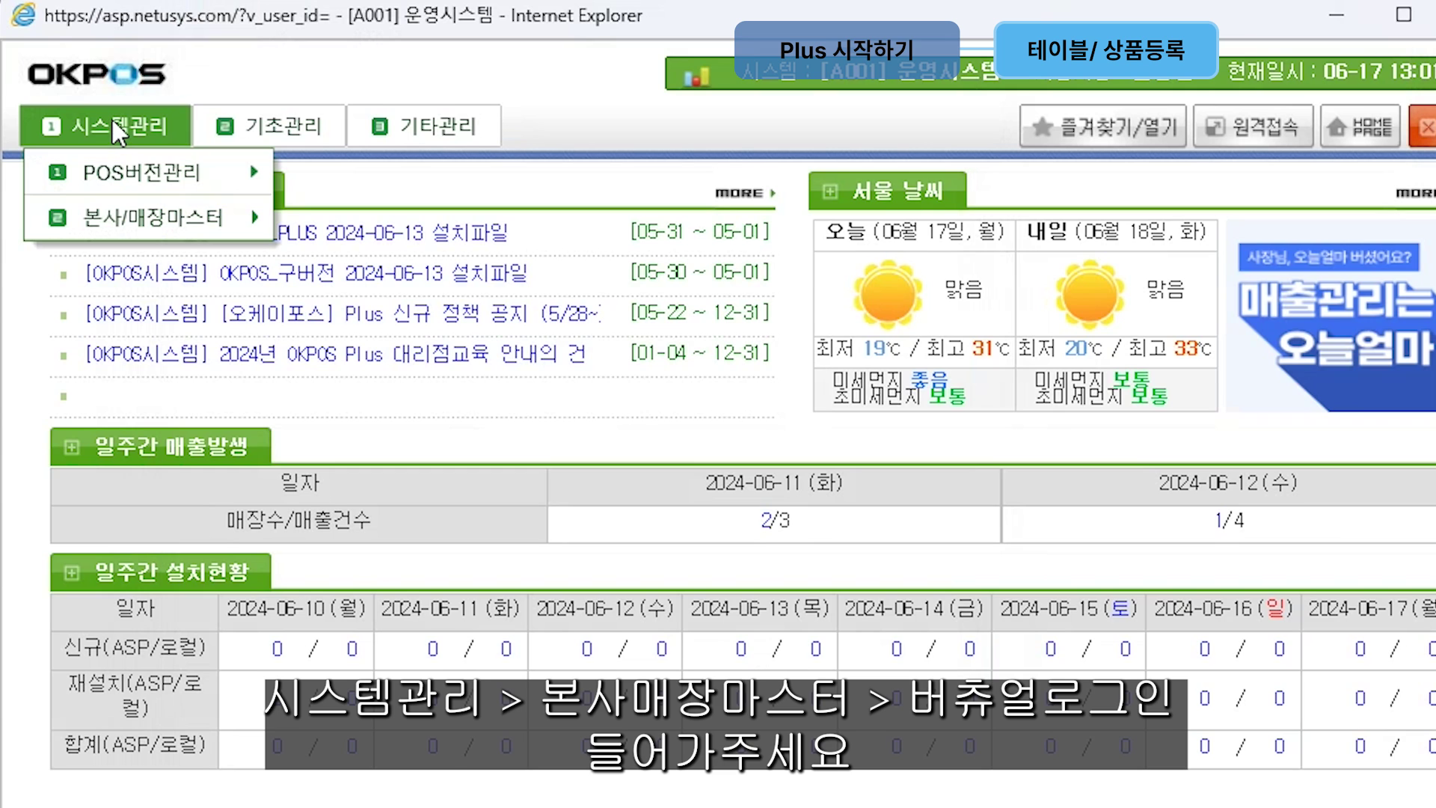
mouse_move(110, 180)
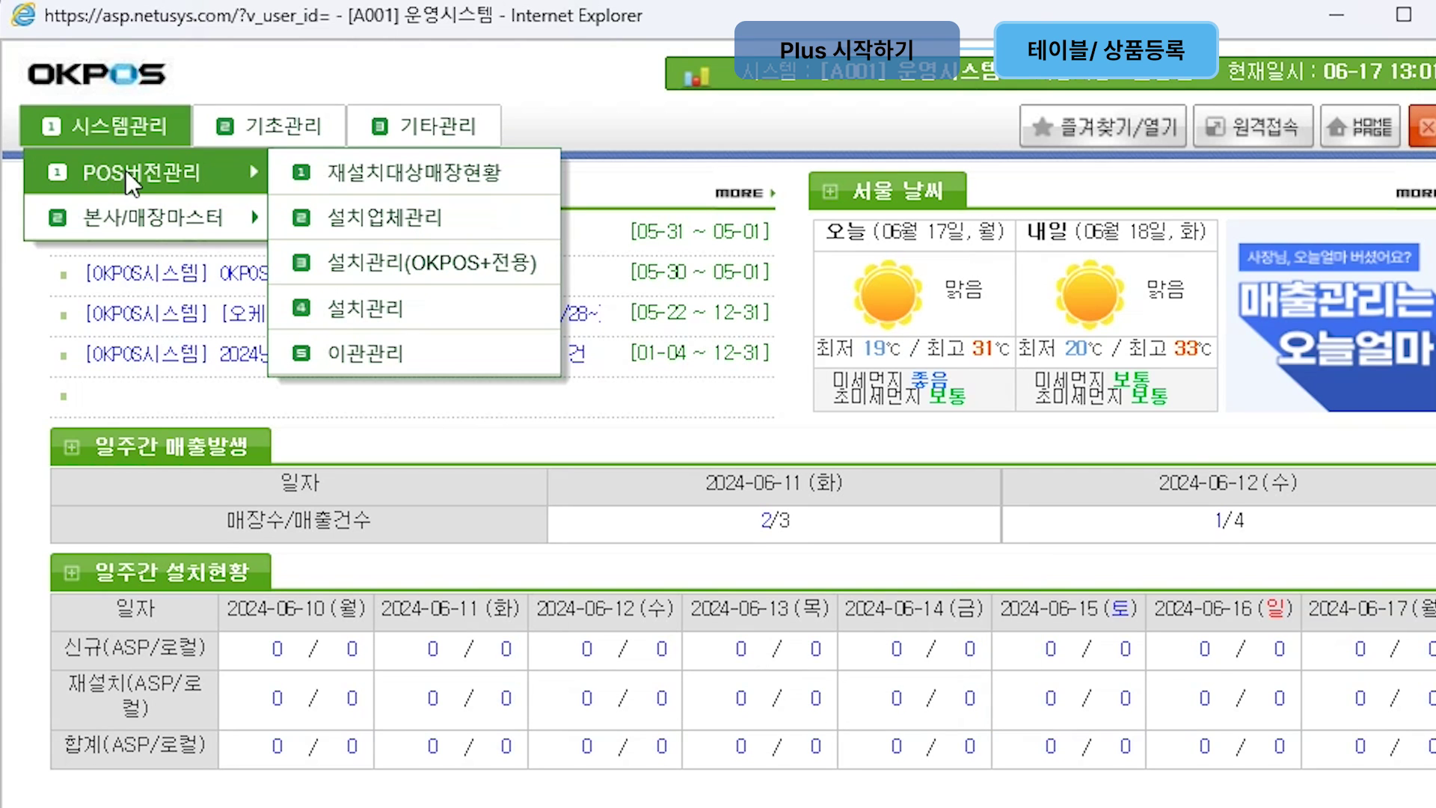
mouse_move(127, 208)
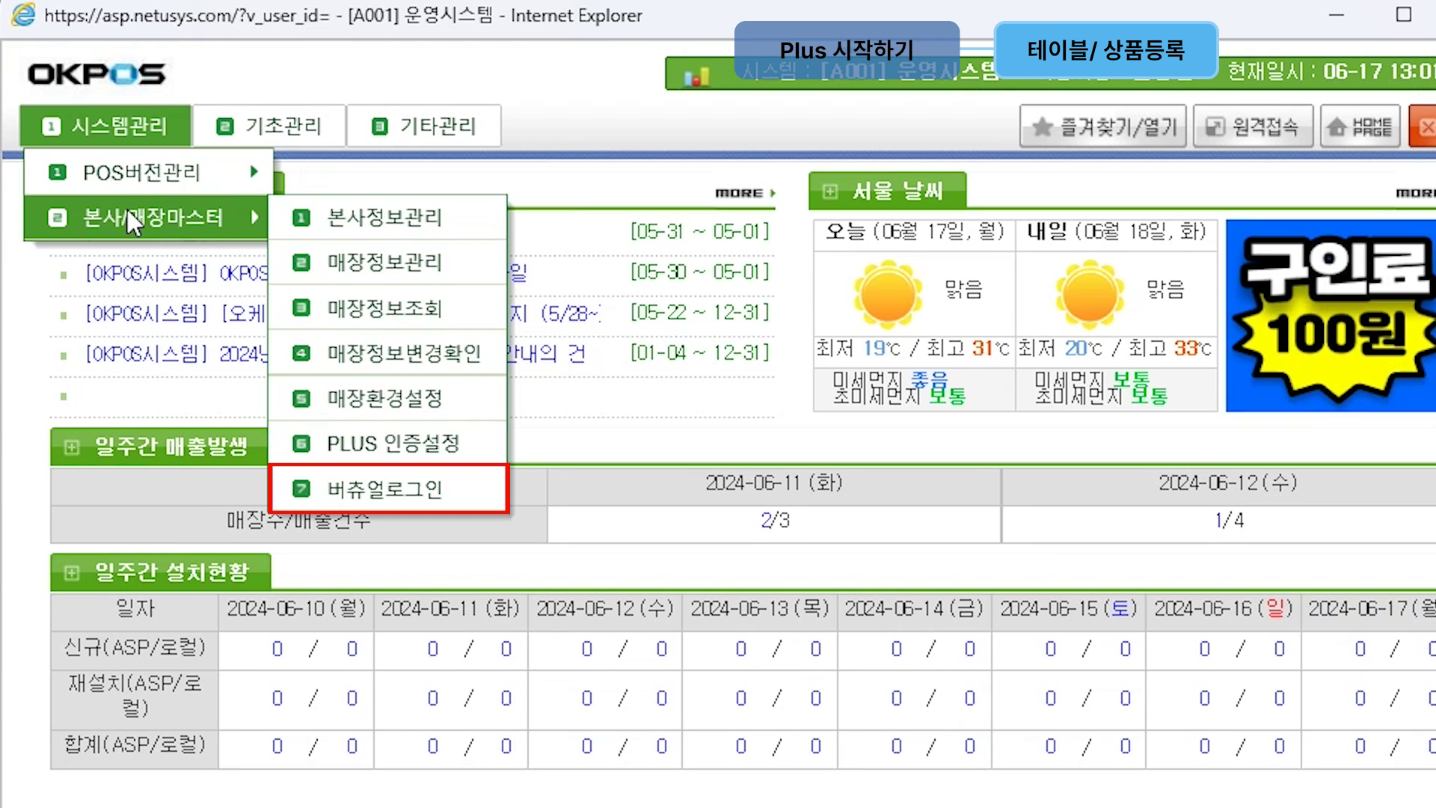
click(500, 488)
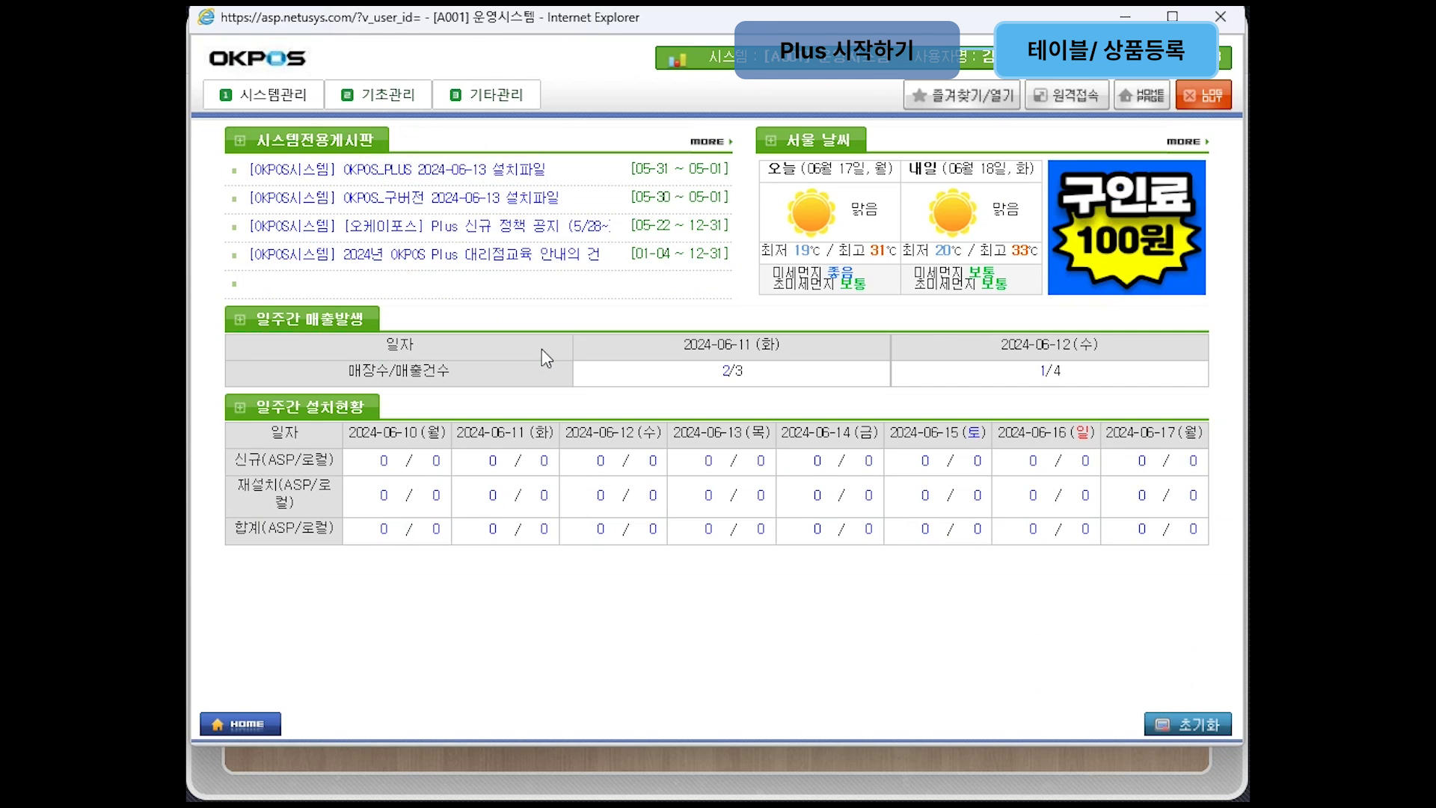
click(682, 194)
text(sk)
key(Return)
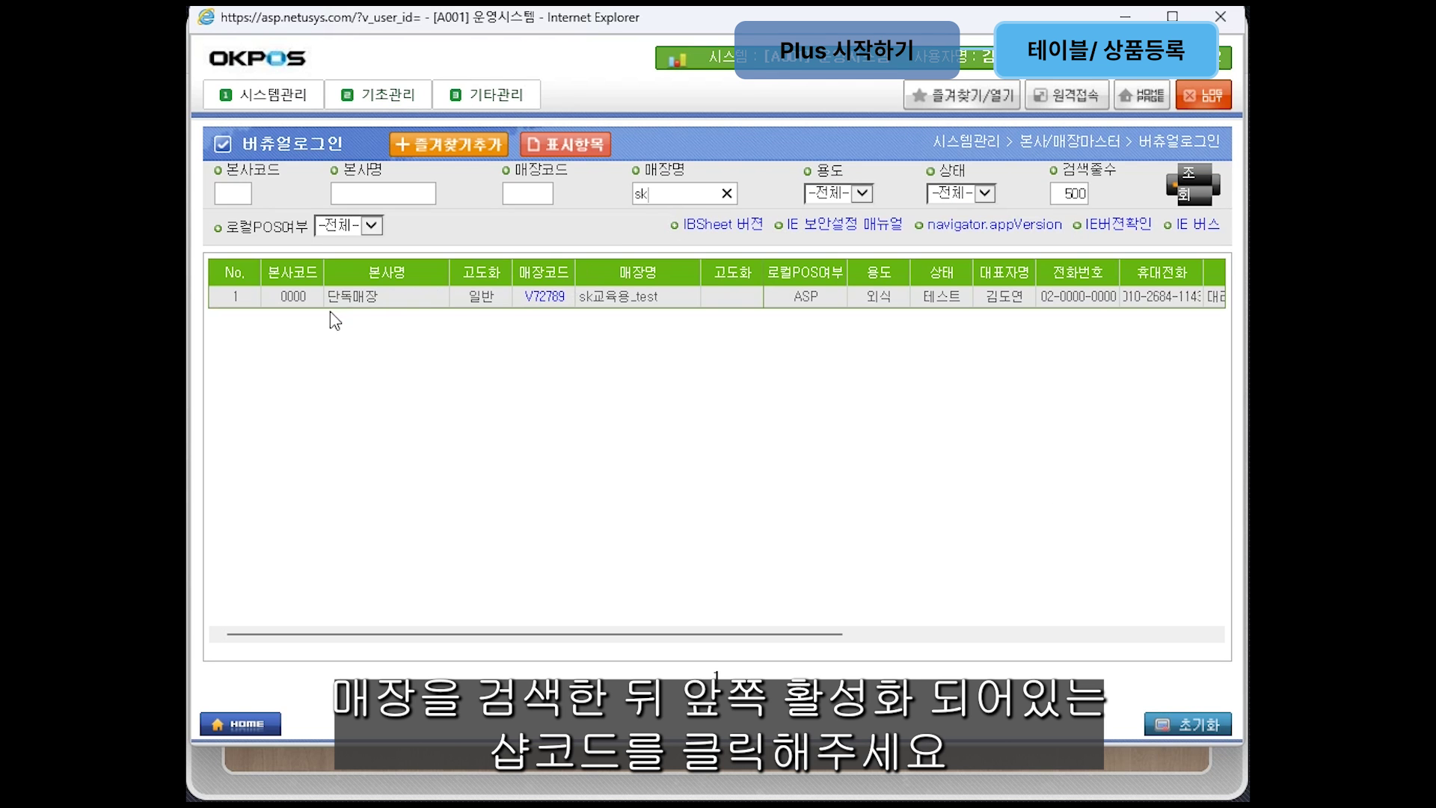
click(555, 300)
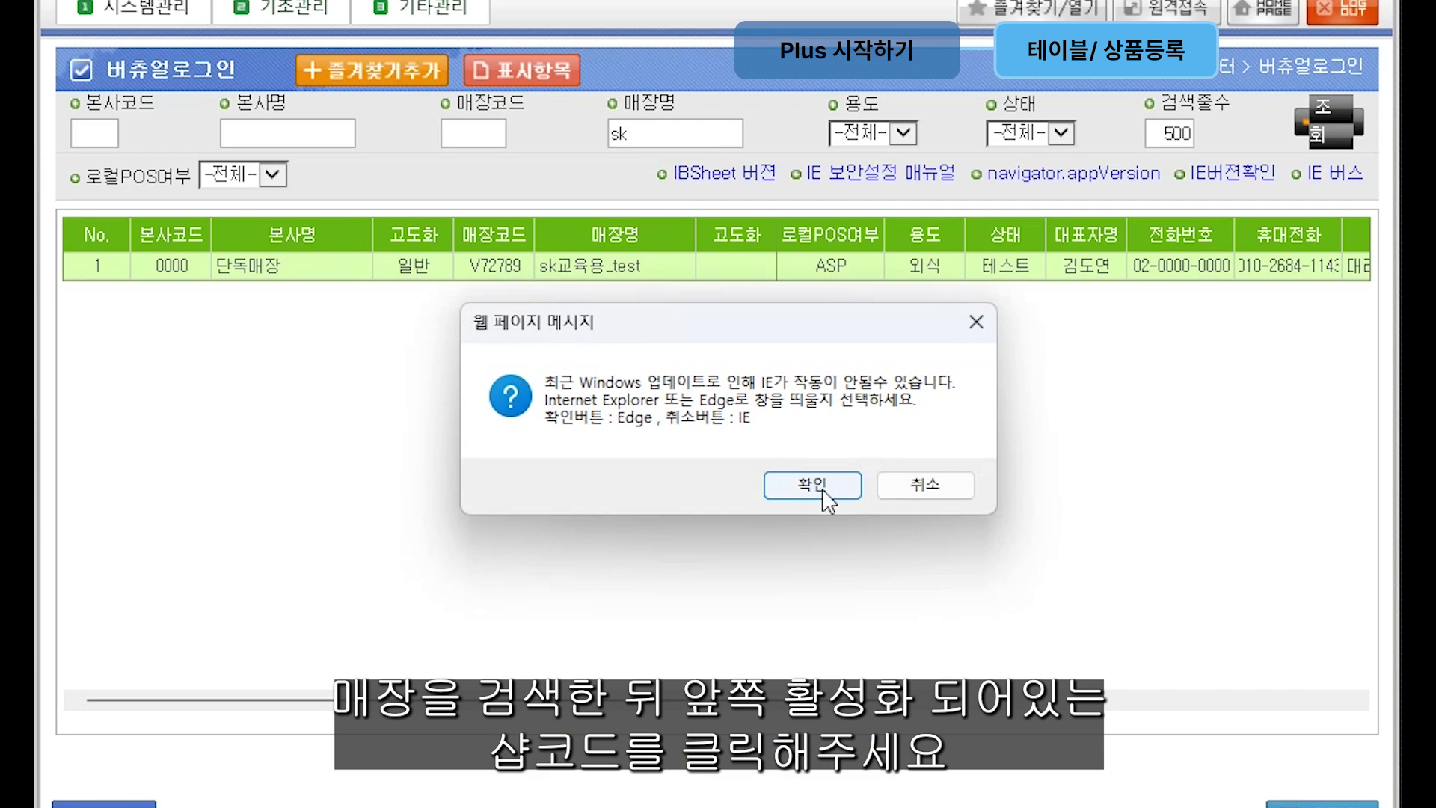
click(822, 492)
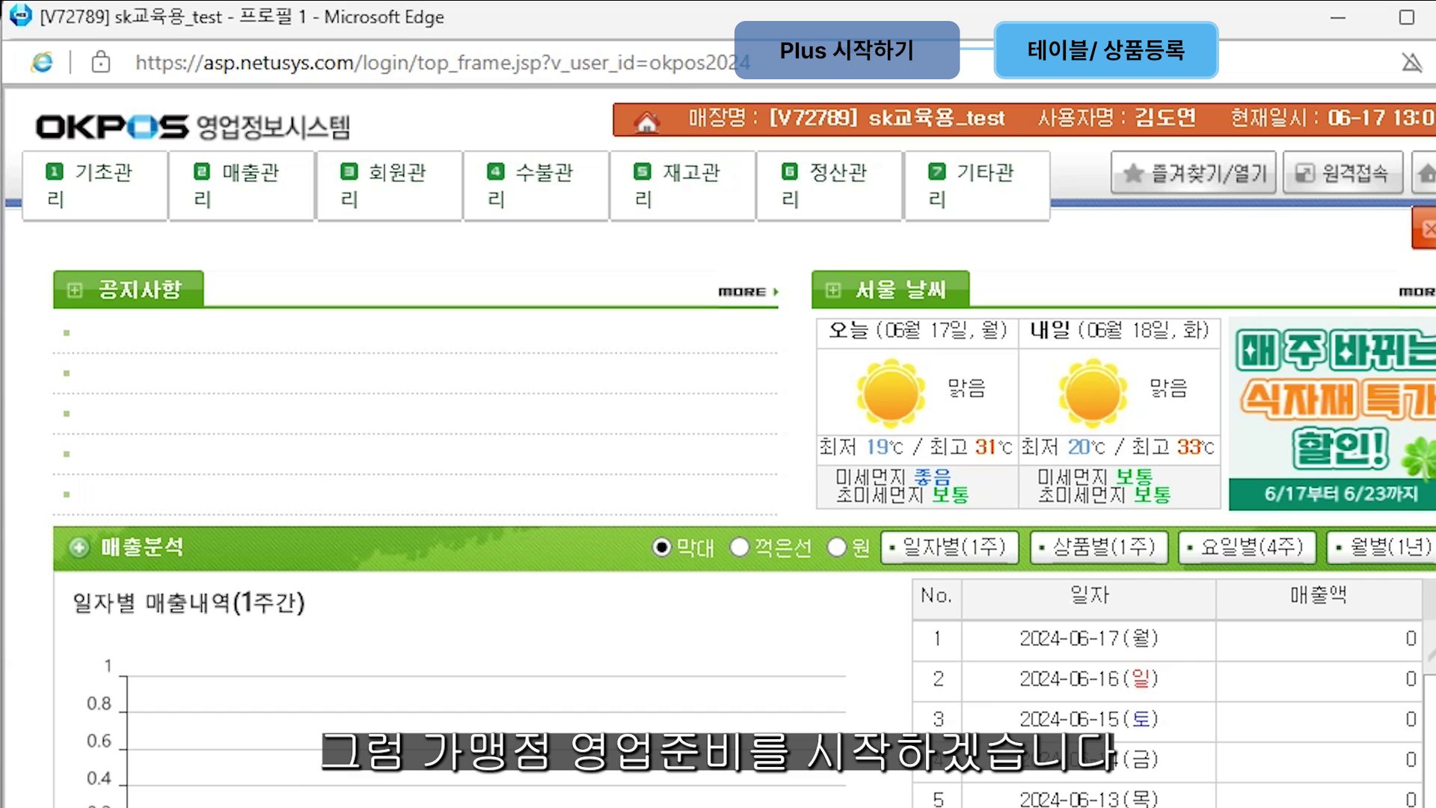
Step: Go to 기초관리 > 매장관리 > 테이블관리(OKPOS+전용)
click(73, 202)
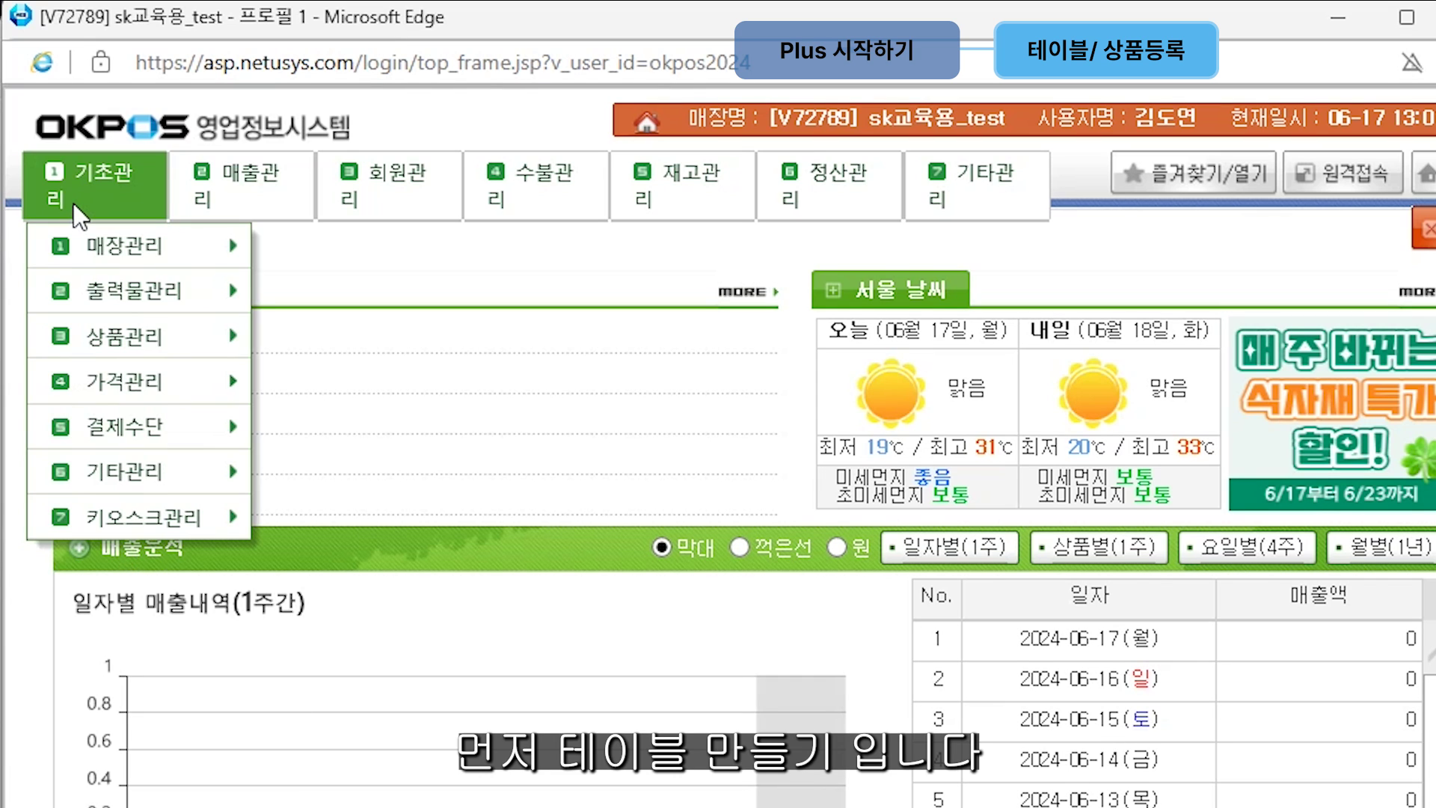
mouse_move(108, 249)
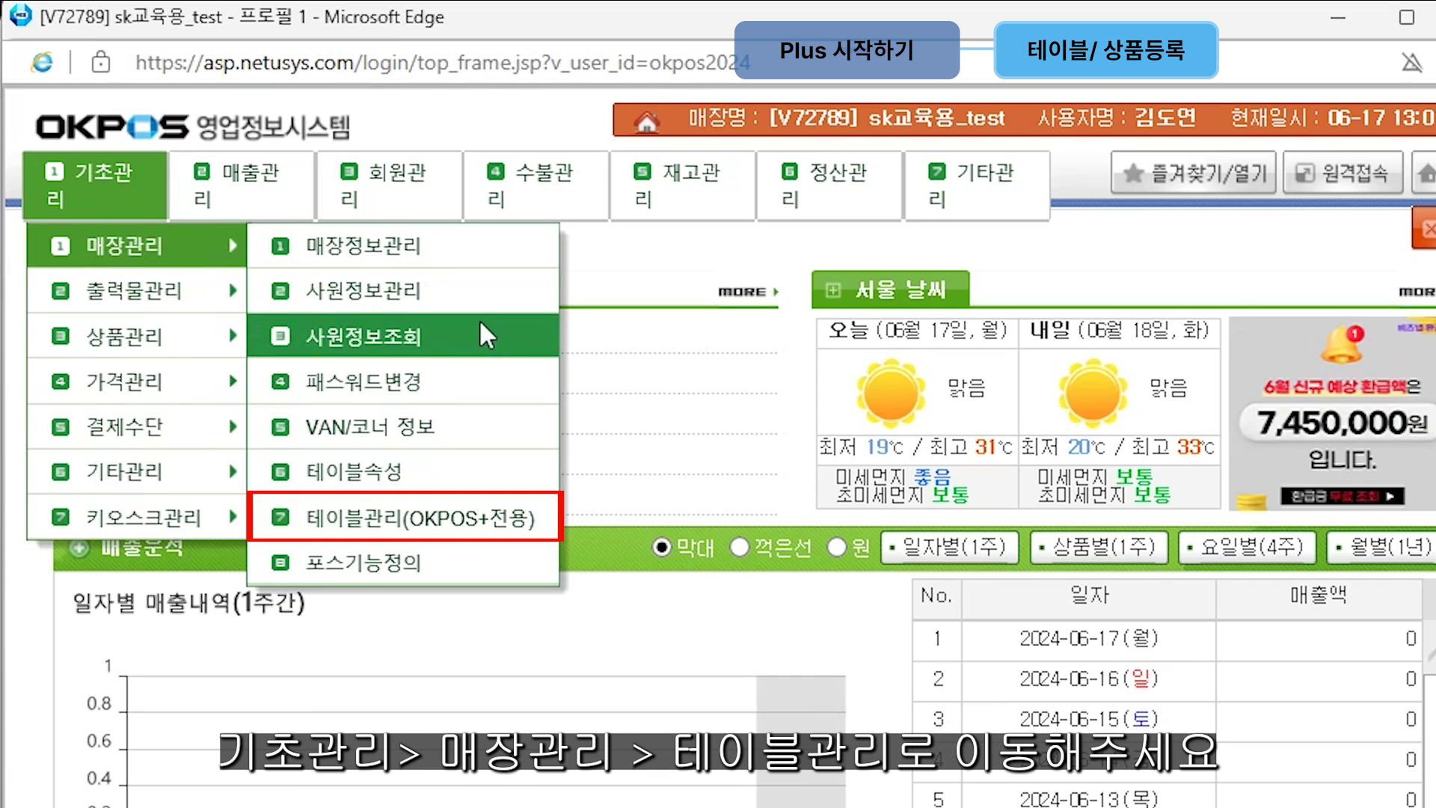
click(550, 519)
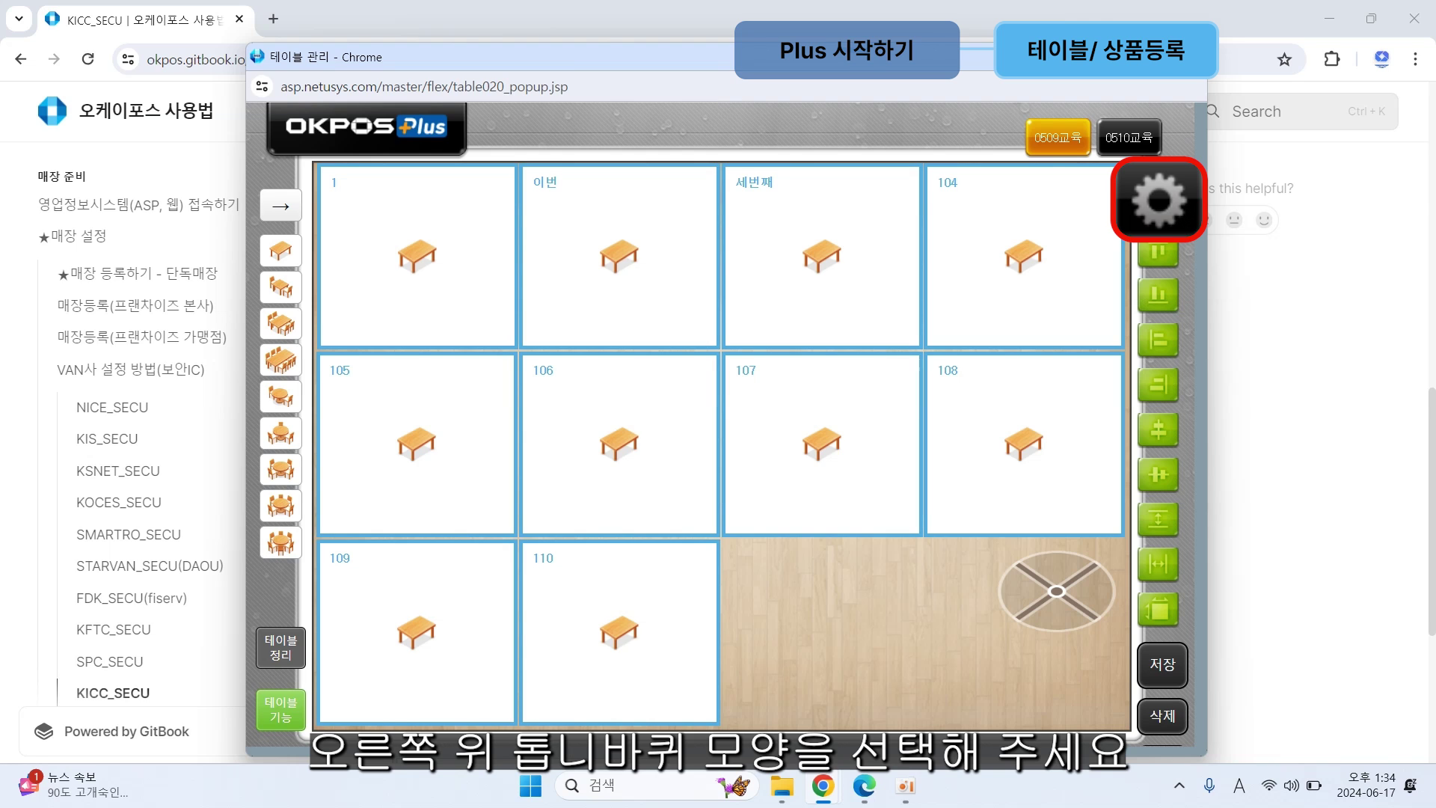
Step: Add a third table group named 테이블등록 with floor 마루바닥1 and save it
click(1158, 200)
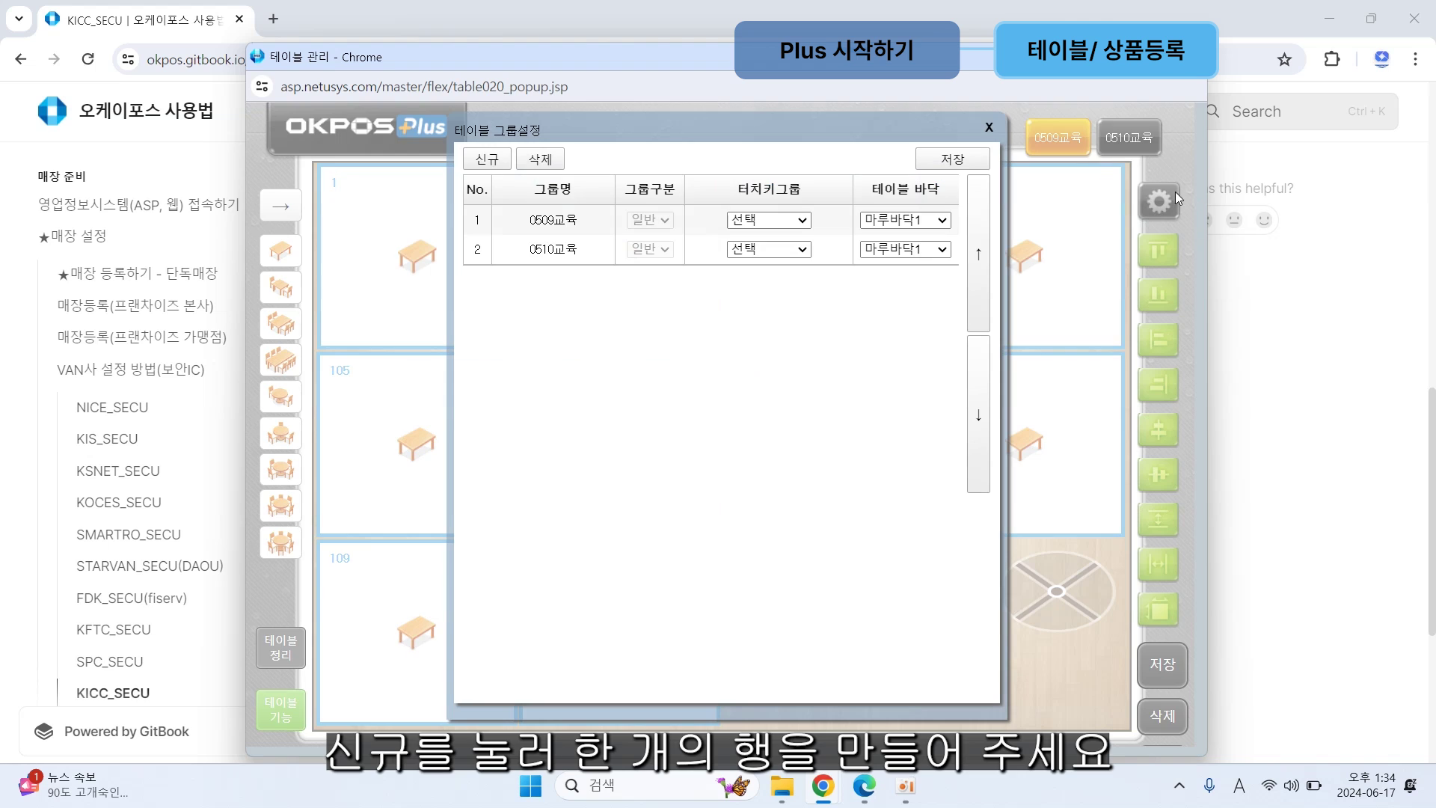
click(505, 162)
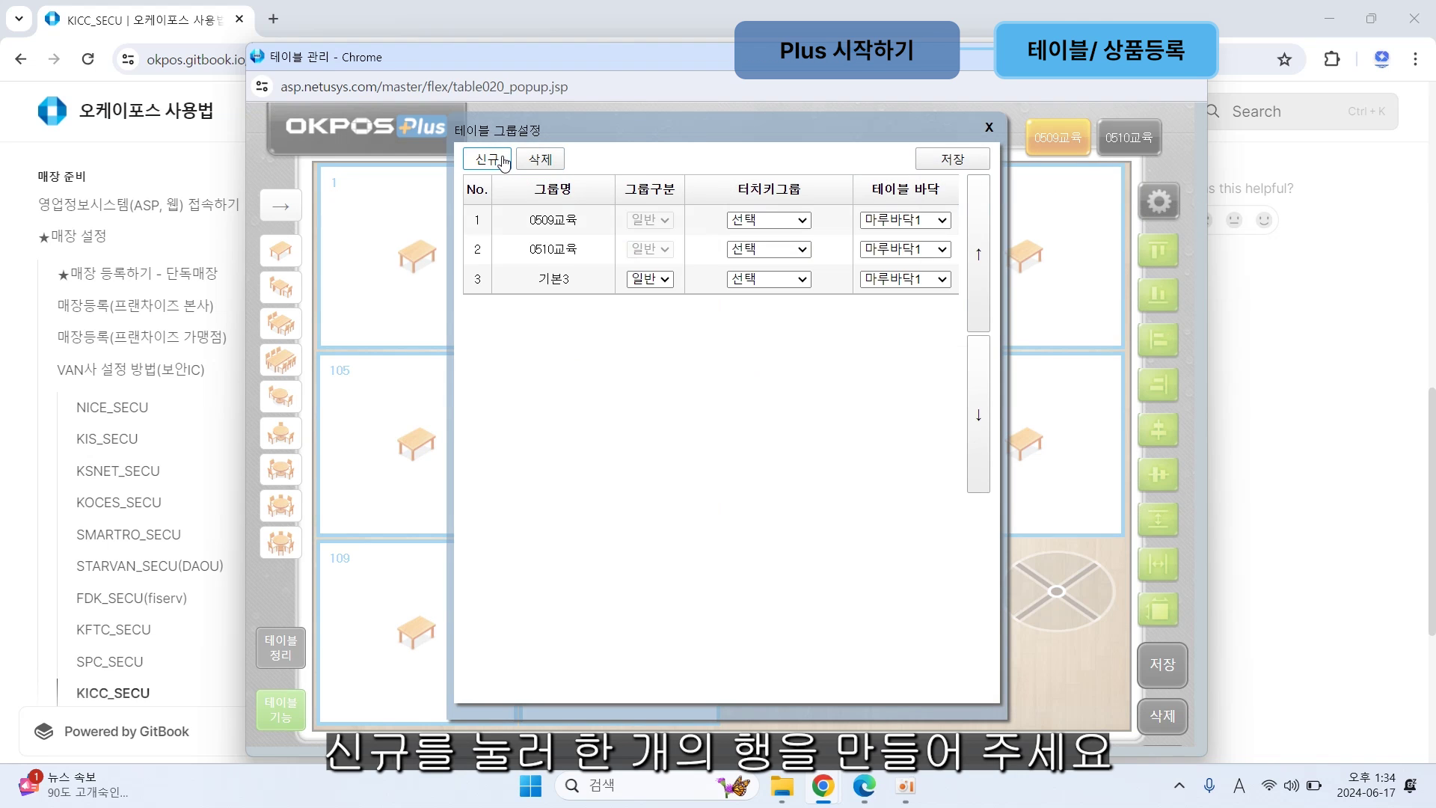
click(560, 281)
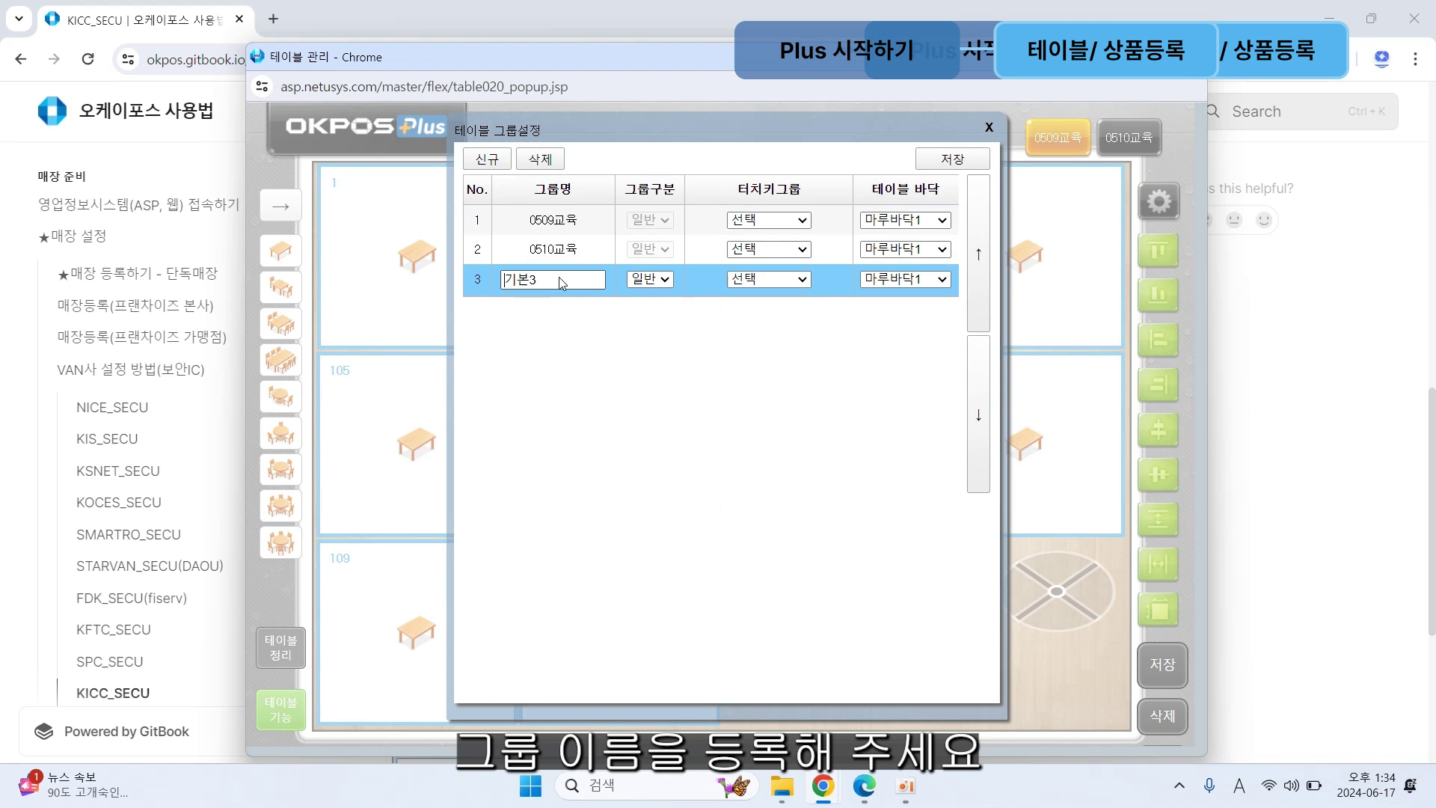
key(BackSpace)
key(BackSpace)
key(BackSpace)
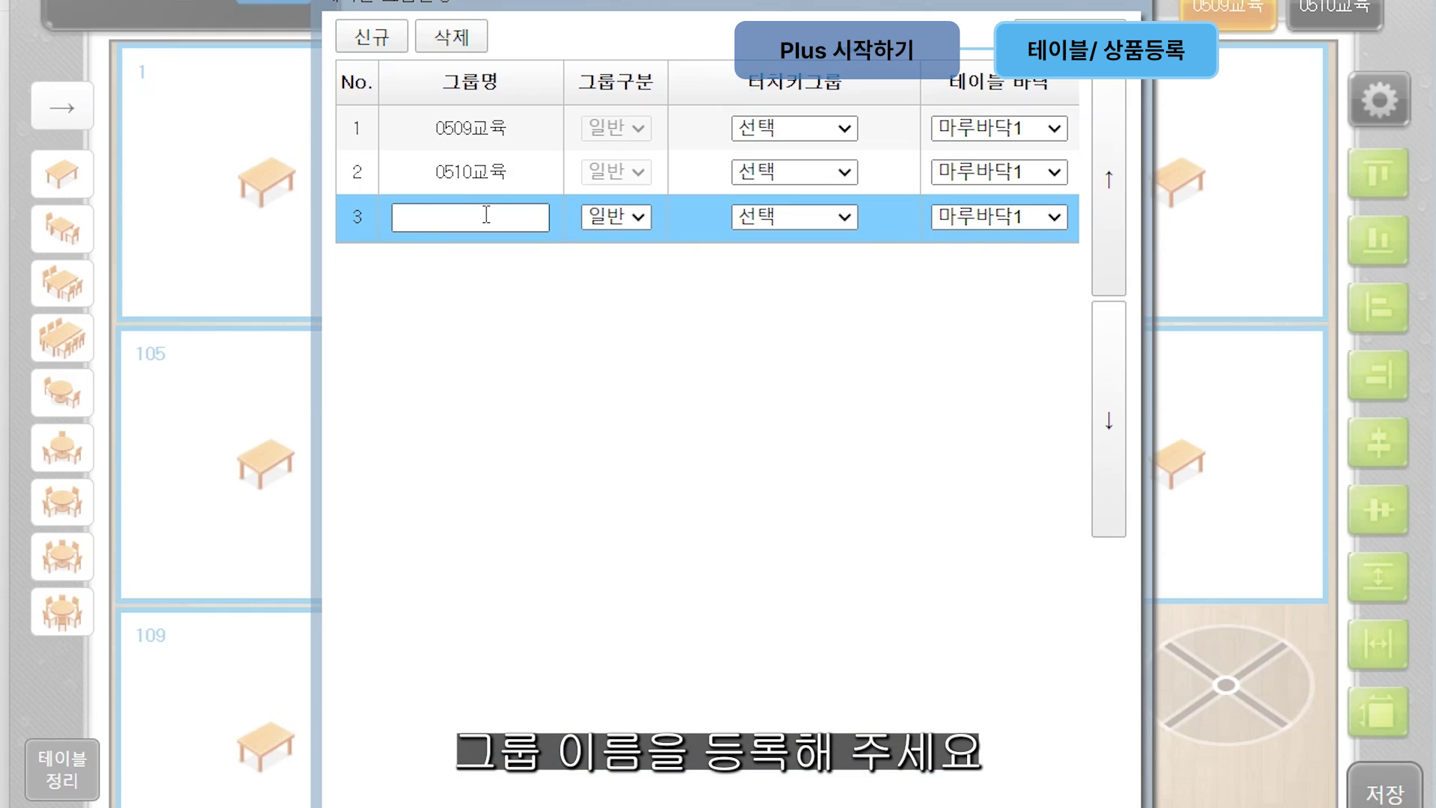
text(테이블드)
text(등록)
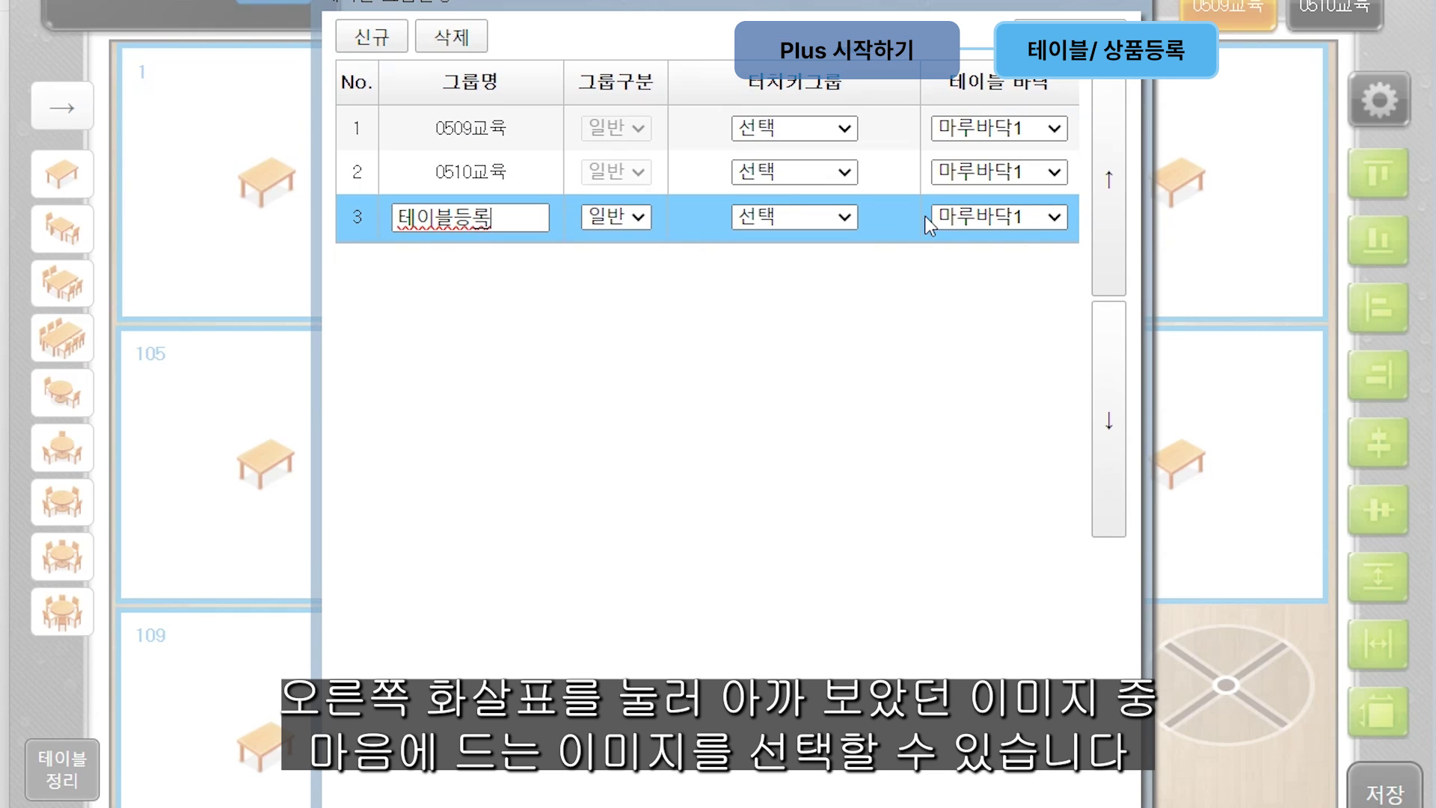
click(1055, 217)
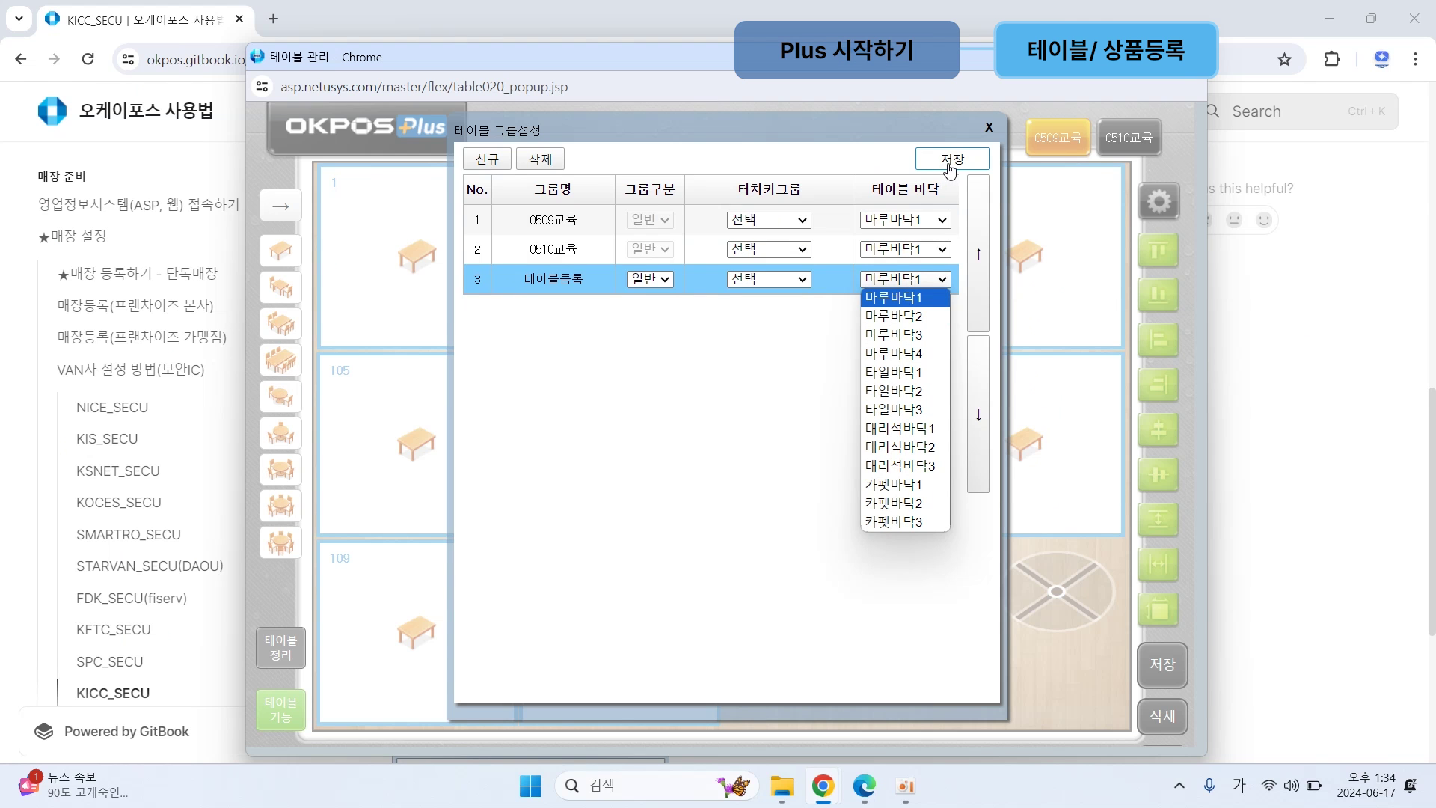
click(923, 300)
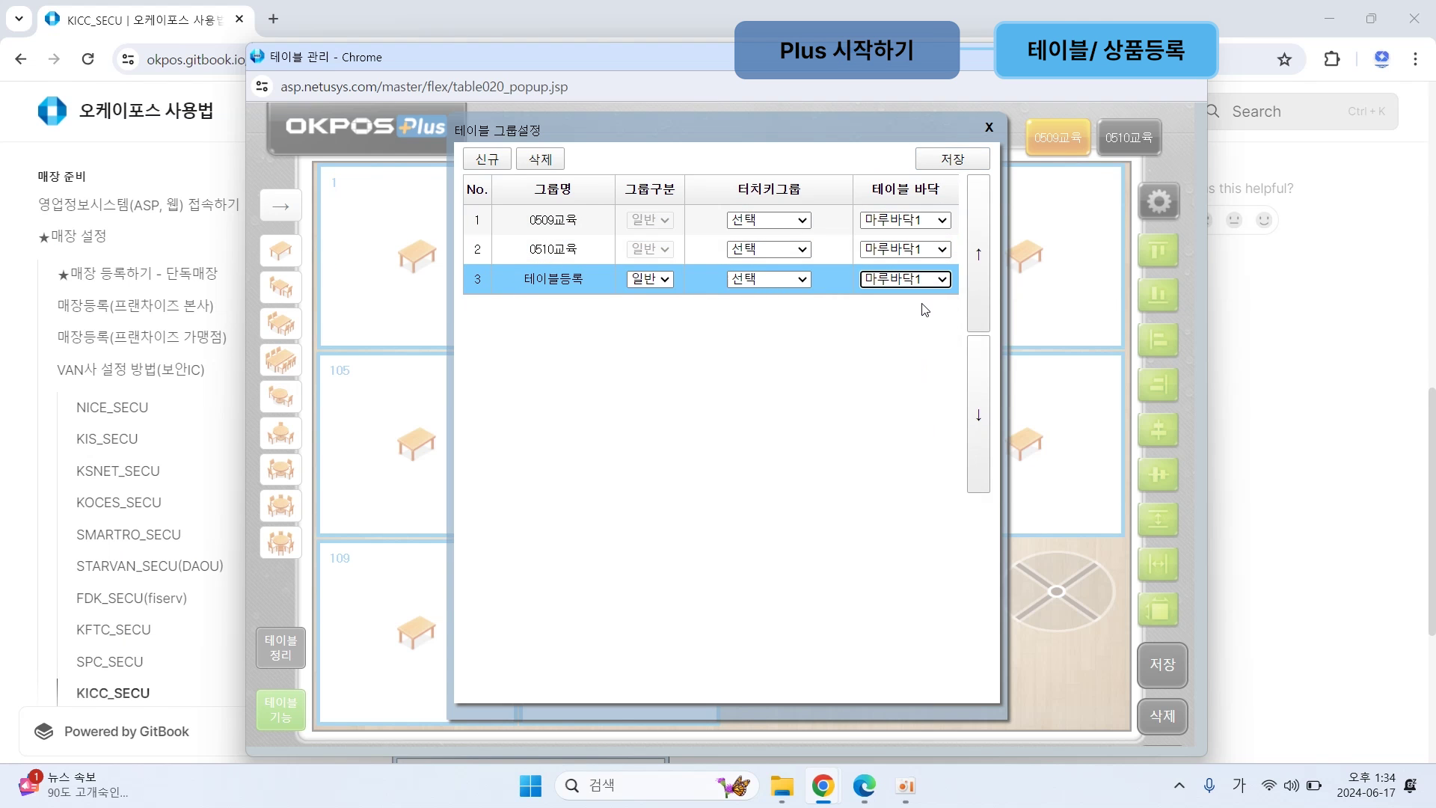
click(972, 159)
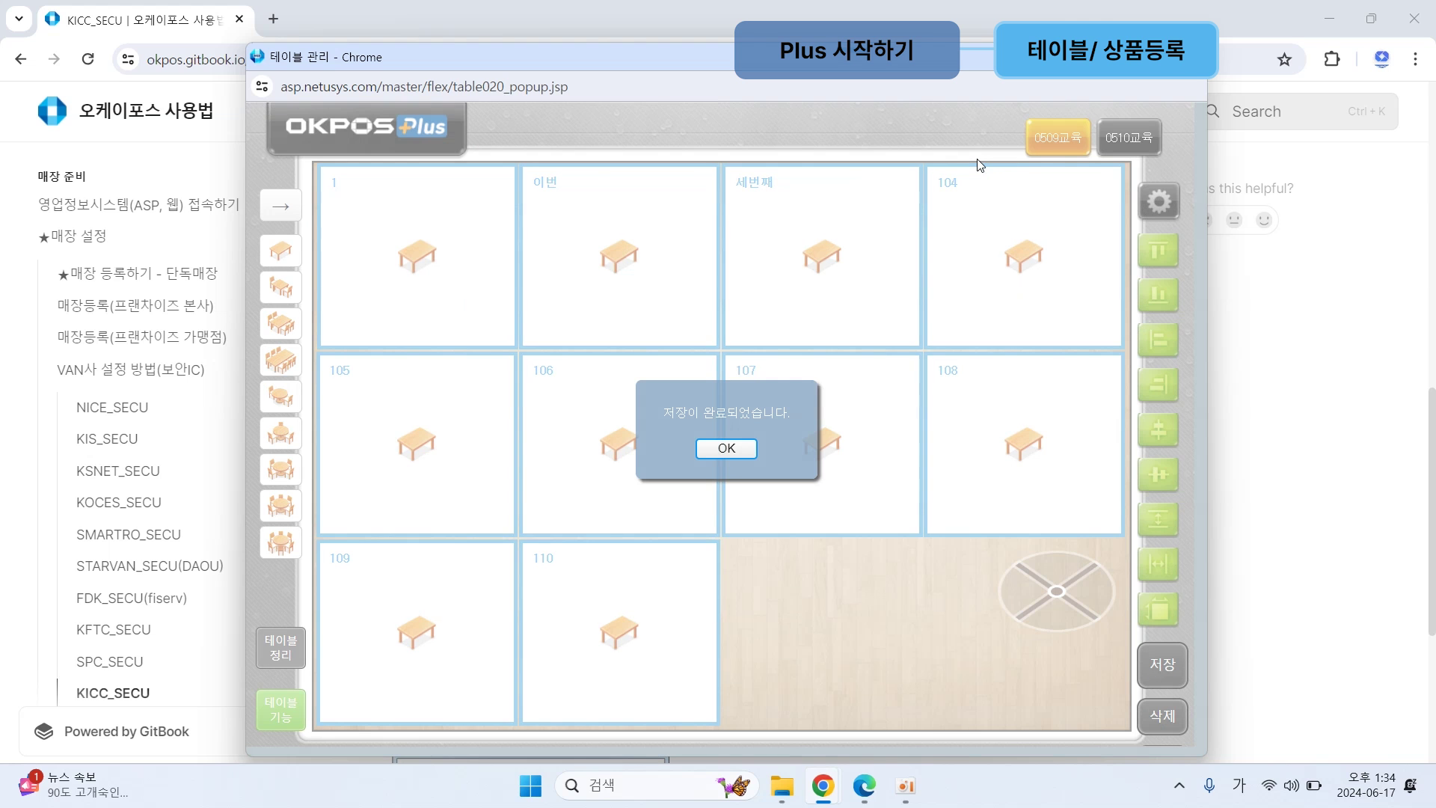
click(725, 449)
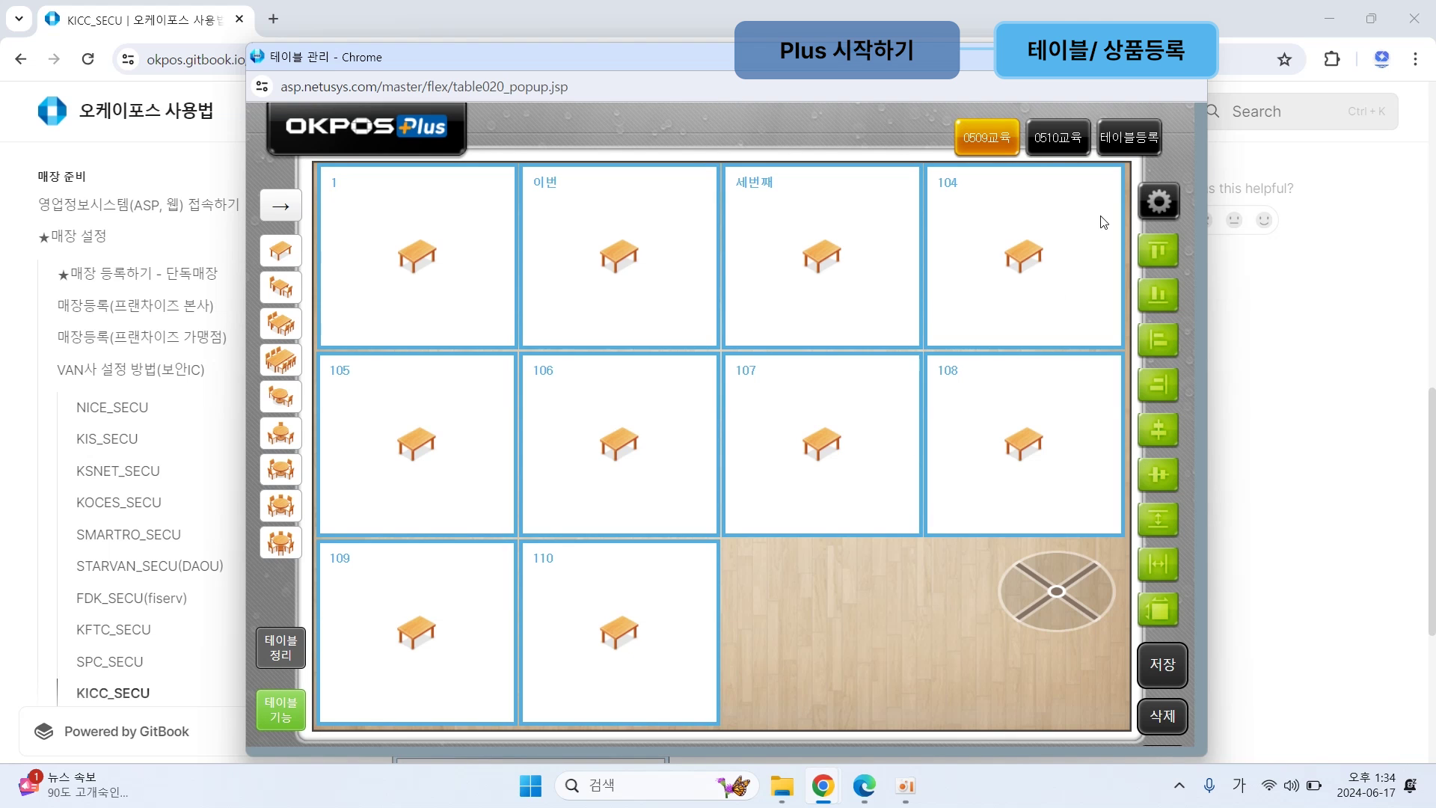
Step: Place tables on the 테이블등록 group's floor, starting with table 301
click(1129, 138)
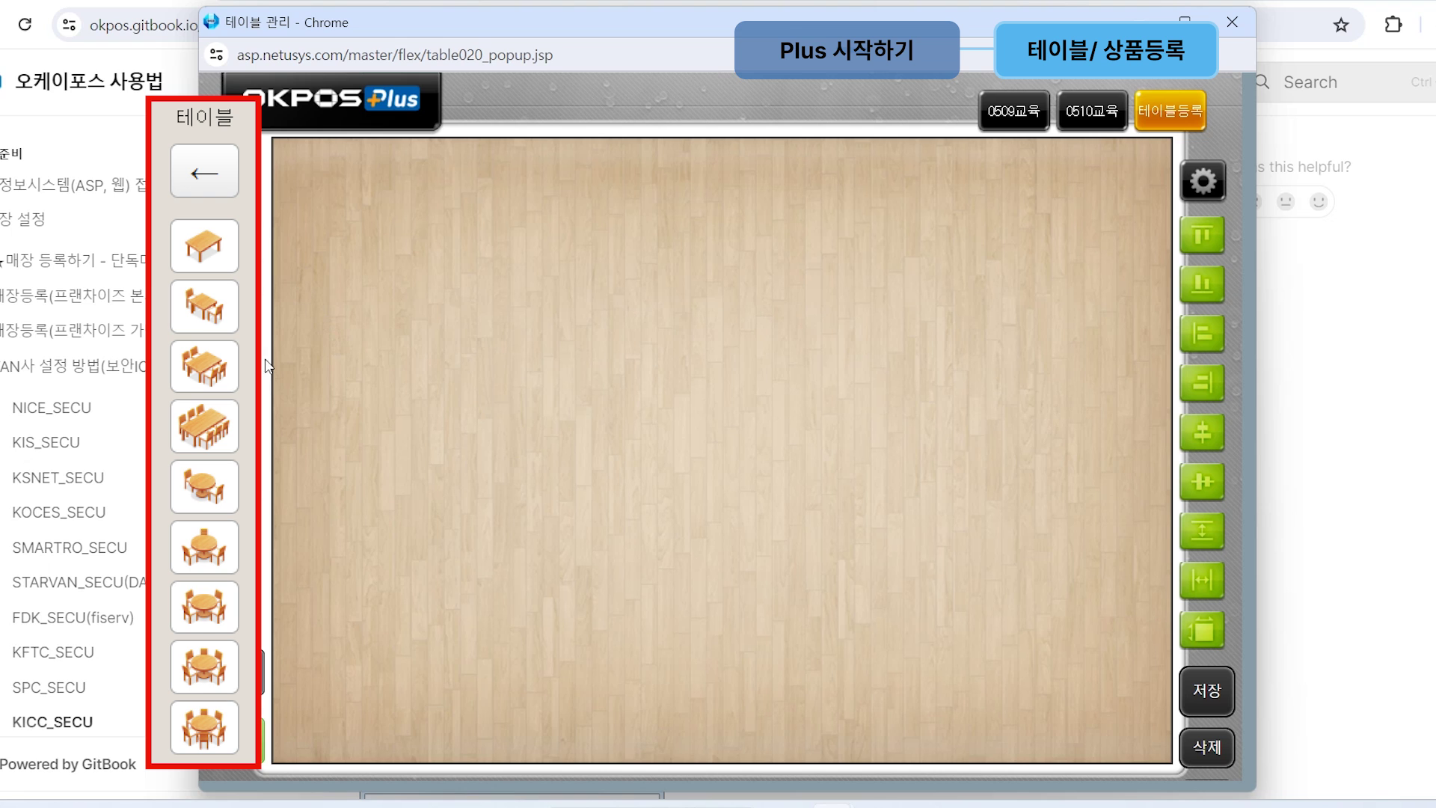
click(340, 340)
click(513, 334)
click(735, 355)
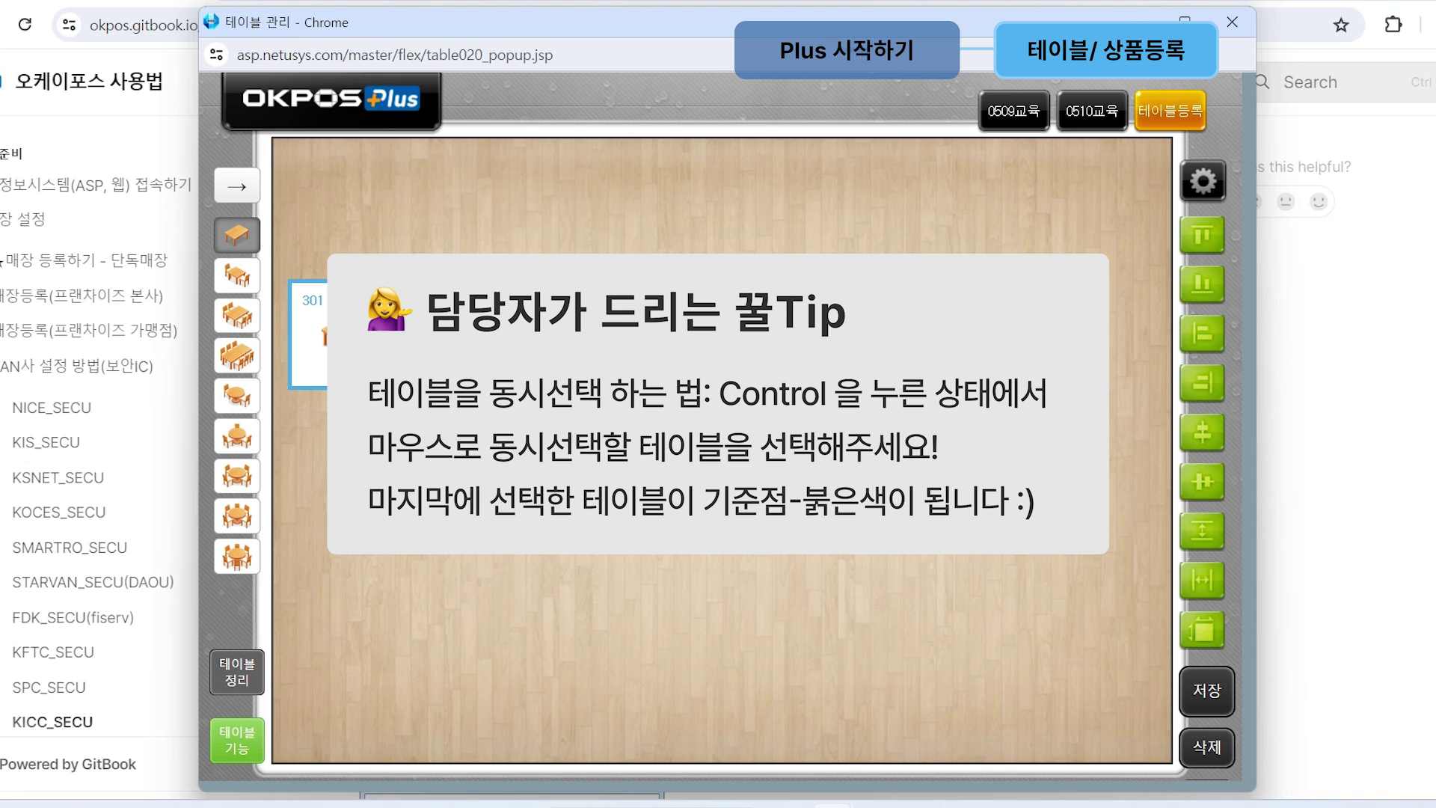
Step: Top-align tables 301–304 to table 302, space them evenly, then delete them
ctrl+click(356, 327)
ctrl+click(480, 335)
ctrl+click(741, 350)
ctrl+click(915, 357)
ctrl+click(524, 329)
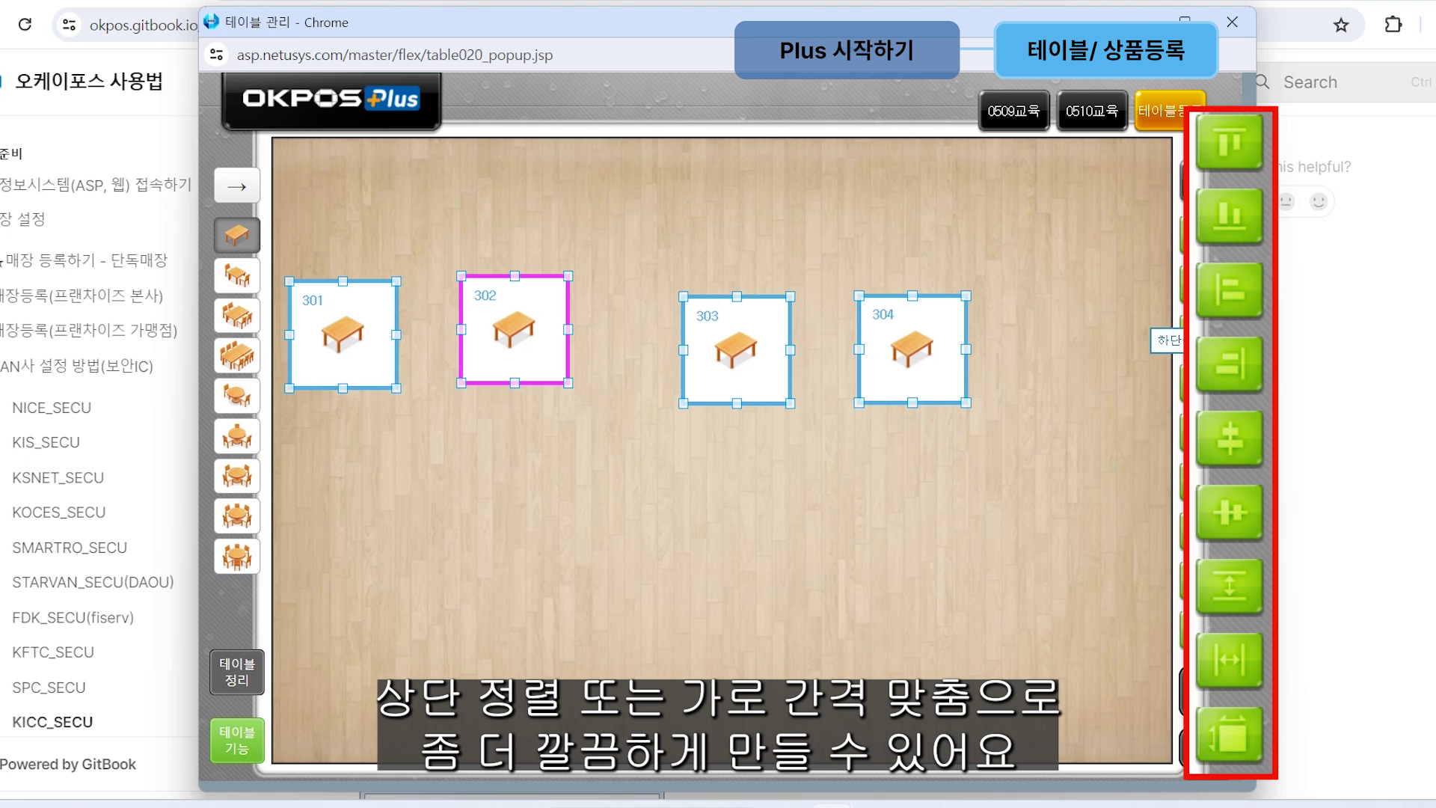
click(1195, 235)
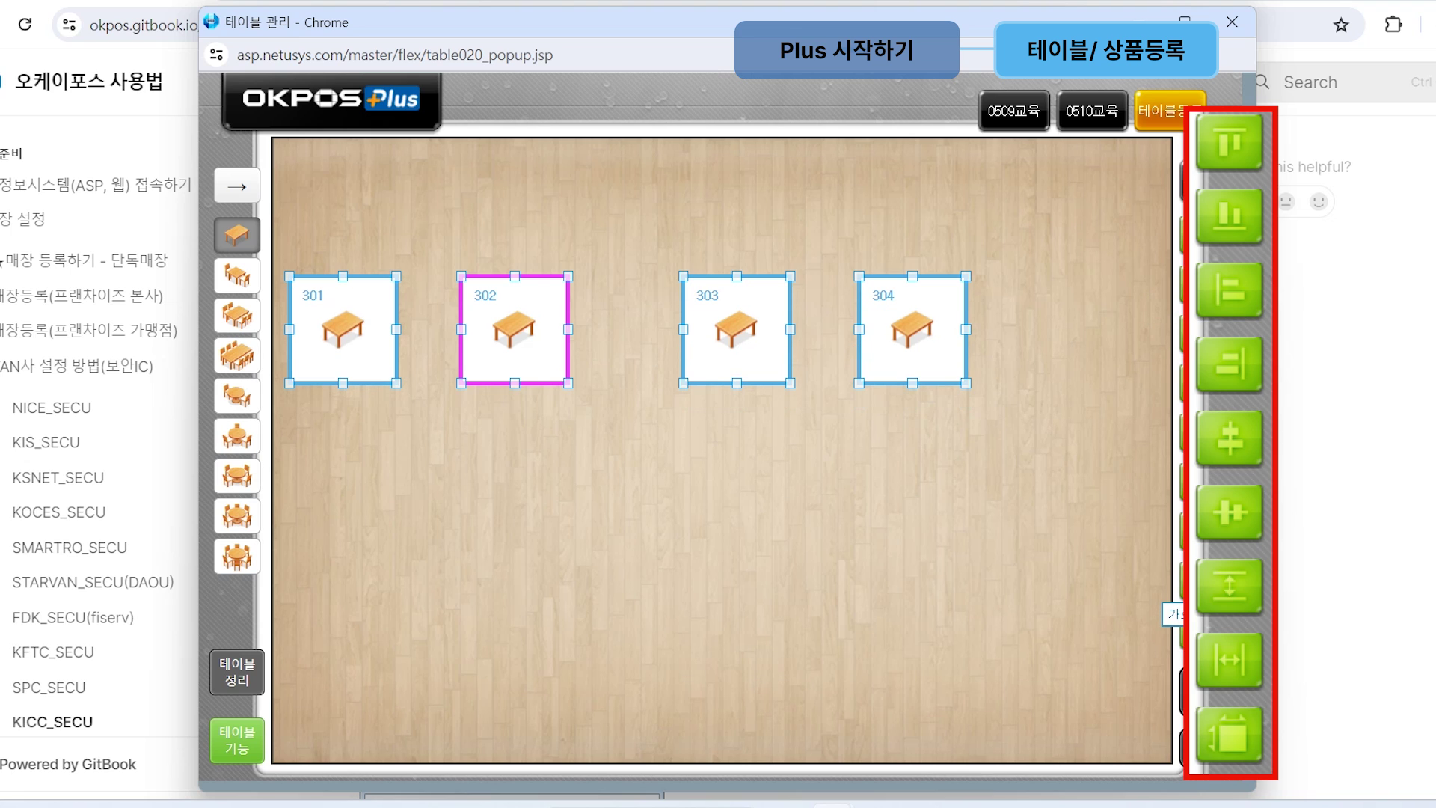
click(1202, 587)
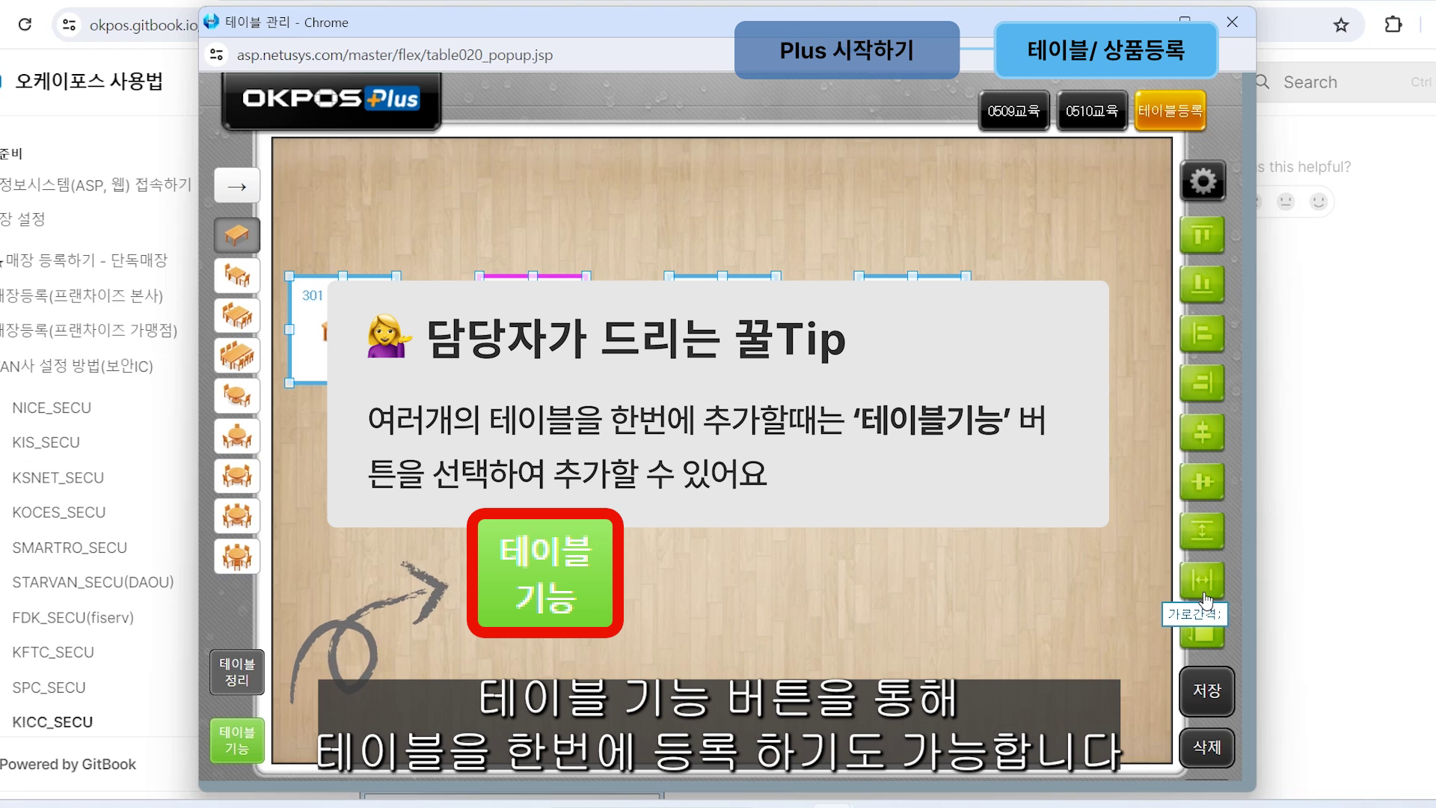
click(1218, 751)
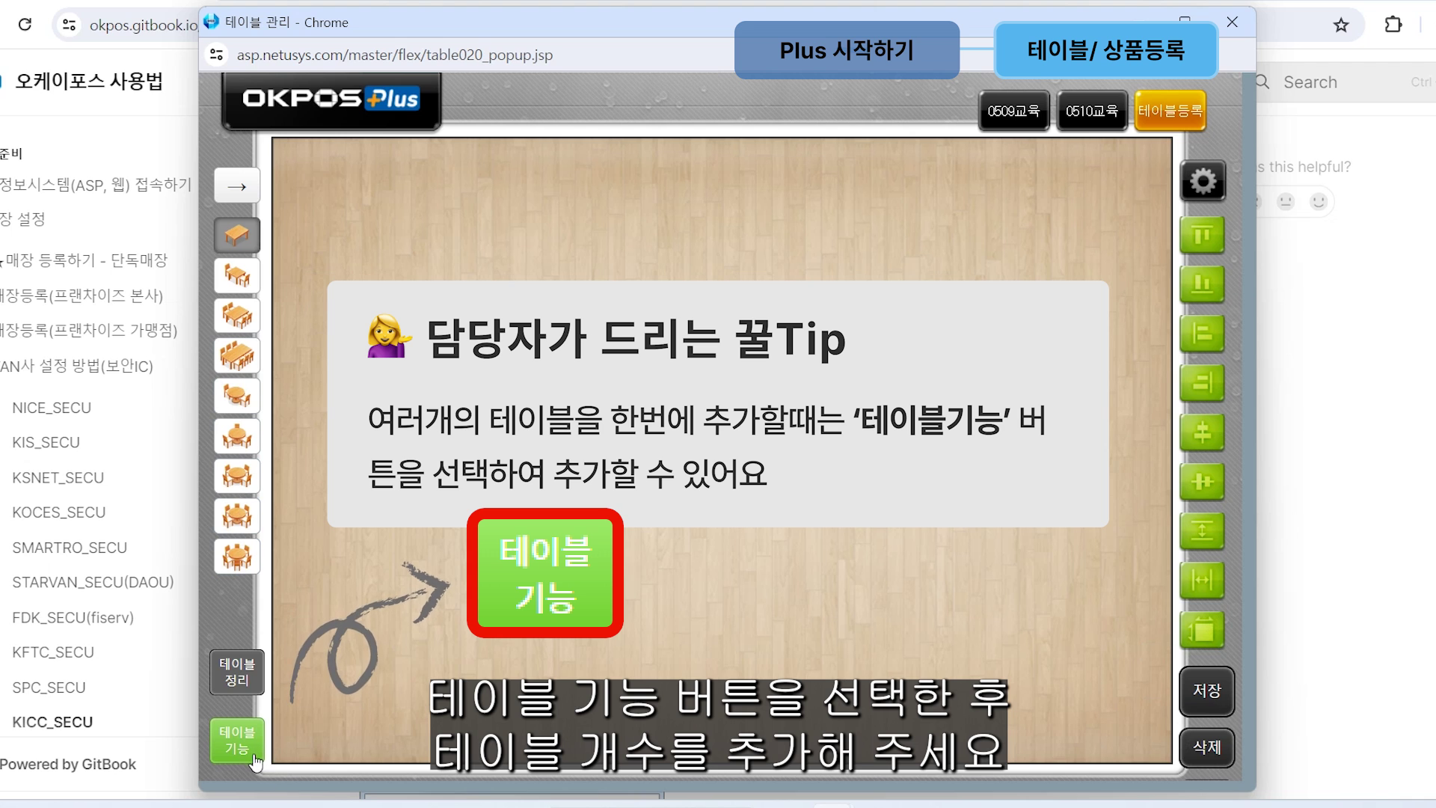
click(256, 762)
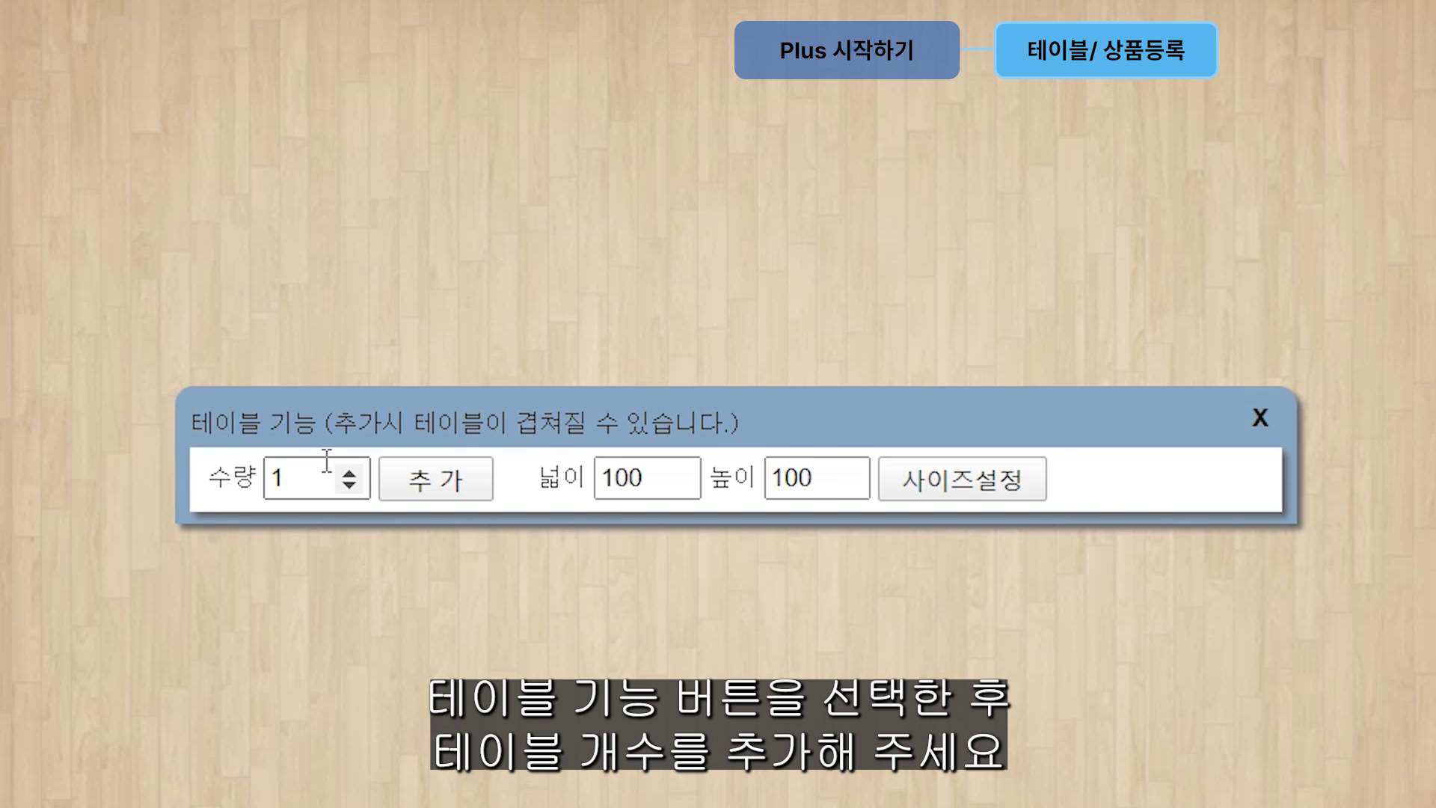
Step: Add 15 tables to the 테이블등록 floor using the bulk-add quantity
click(324, 463)
key(BackSpace)
text(15)
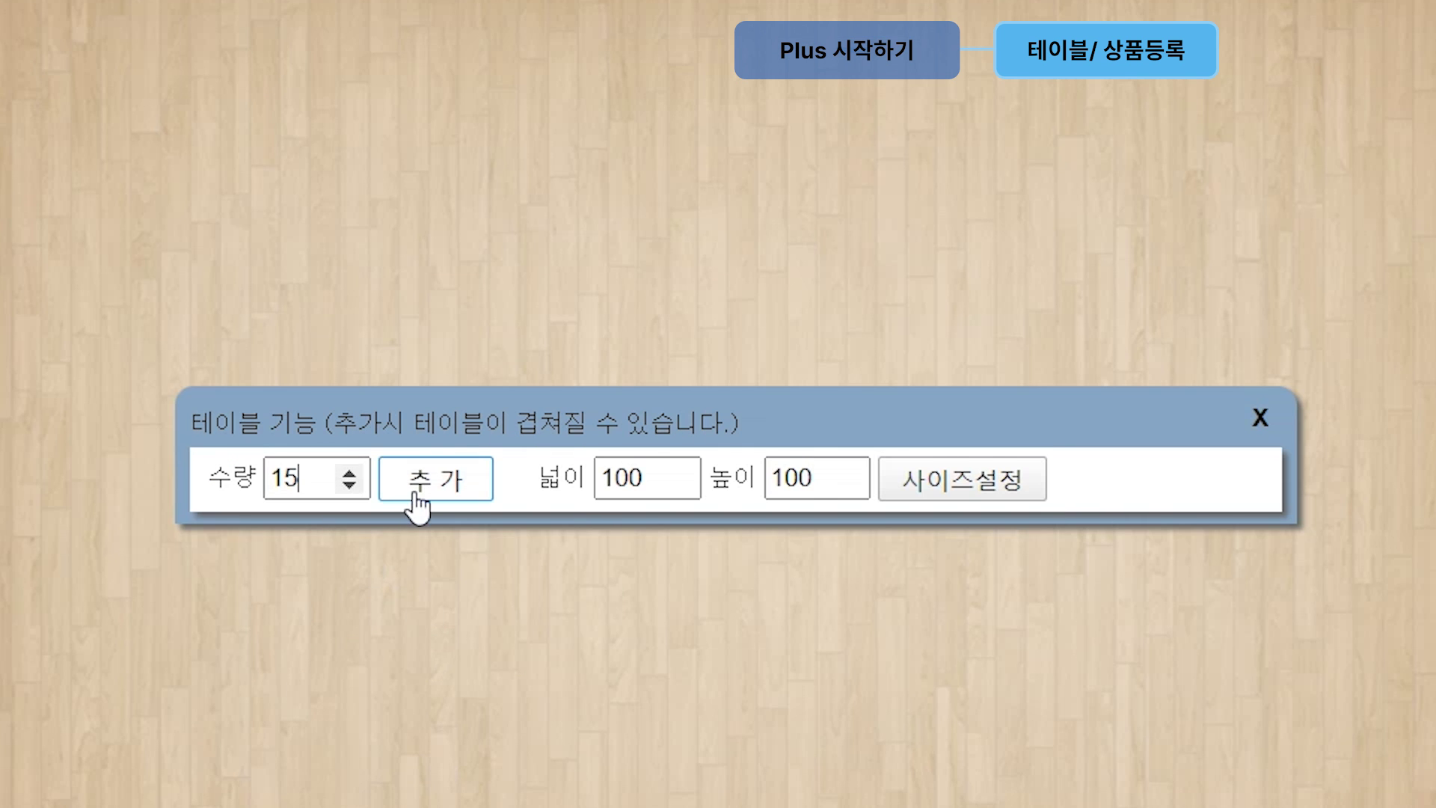
click(419, 502)
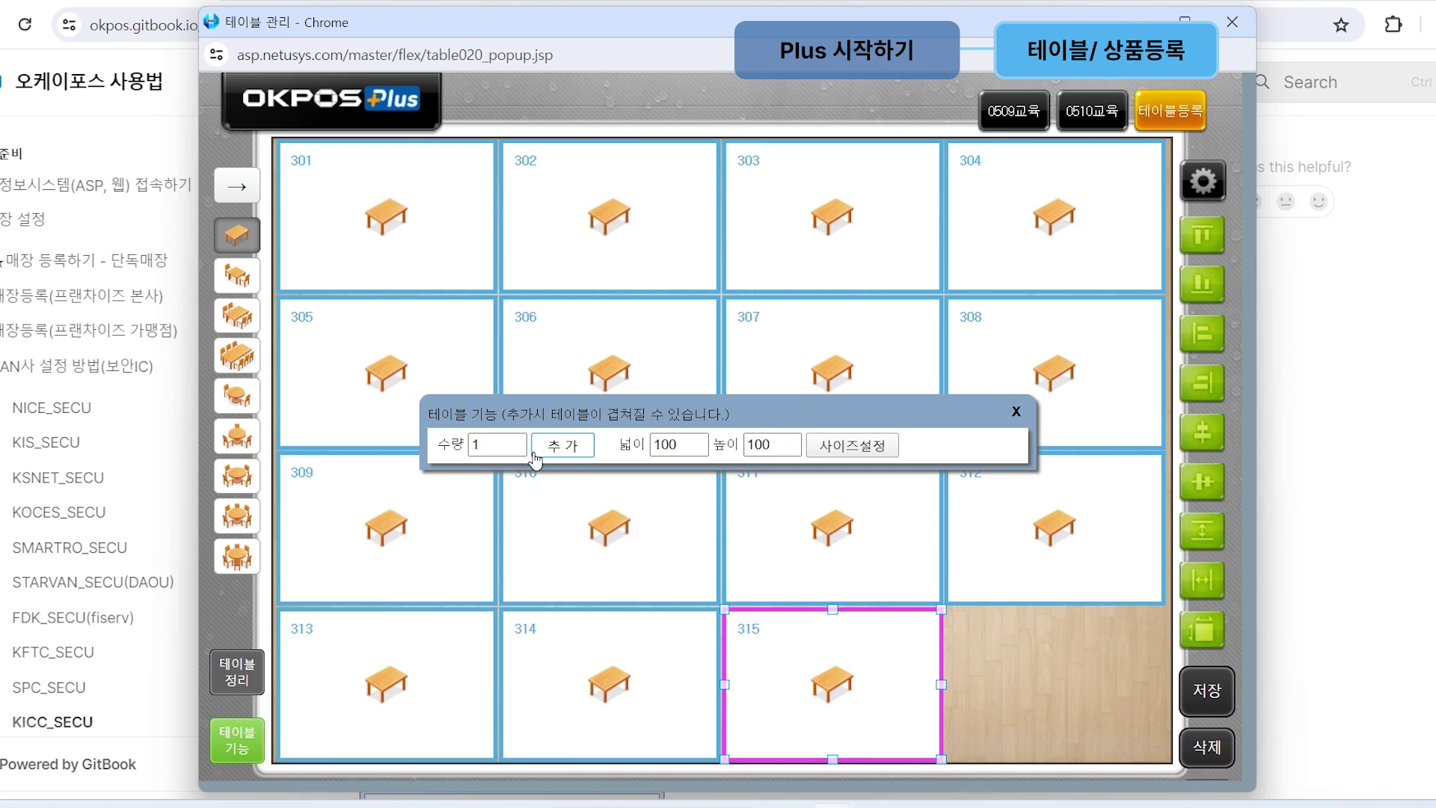
click(1015, 412)
Step: Rename tables 301 and 302 to 이름 and 바꾸기, then save the layout
double_click(340, 163)
key(BackSpace)
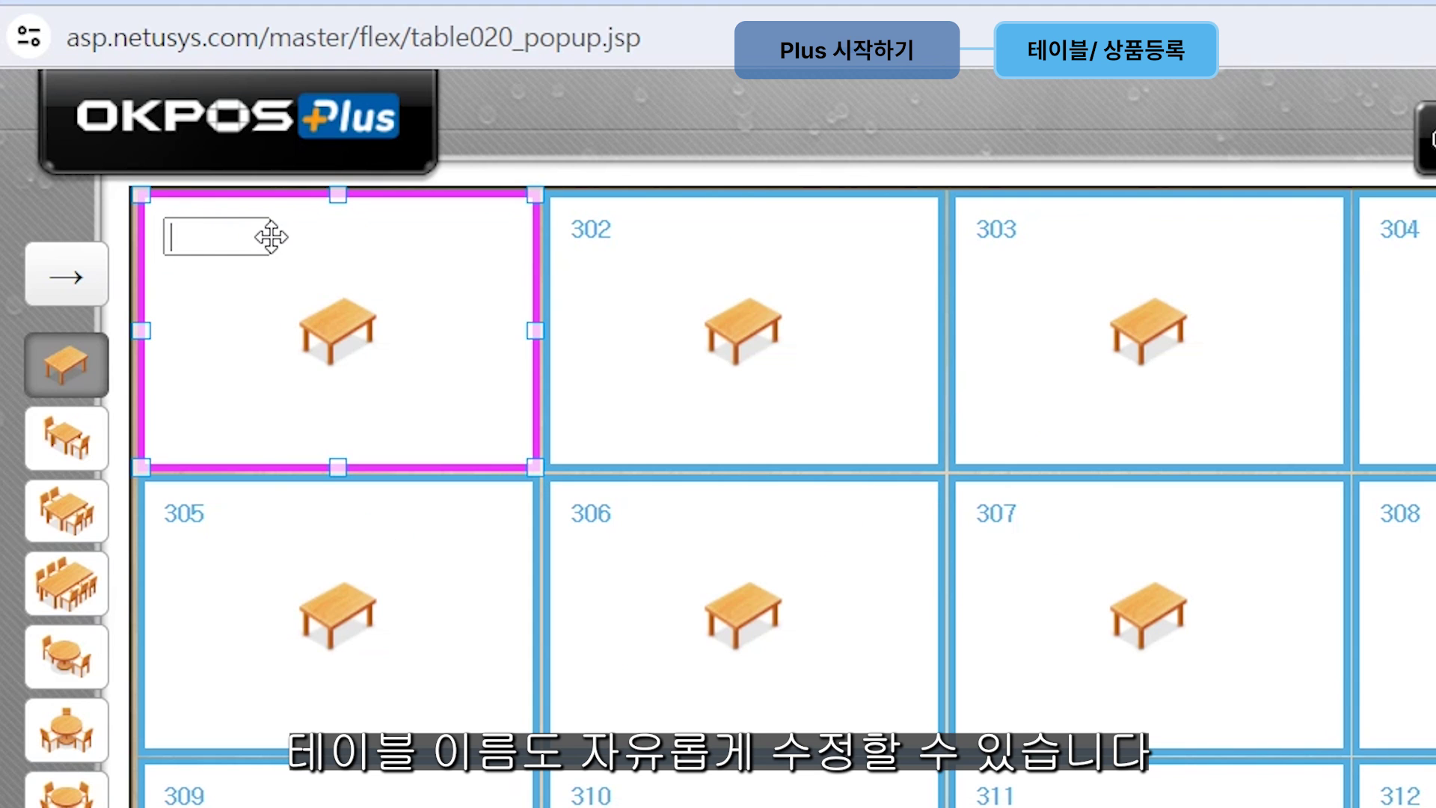
text(이름)
click(608, 237)
double_click(609, 237)
text(바꾸기)
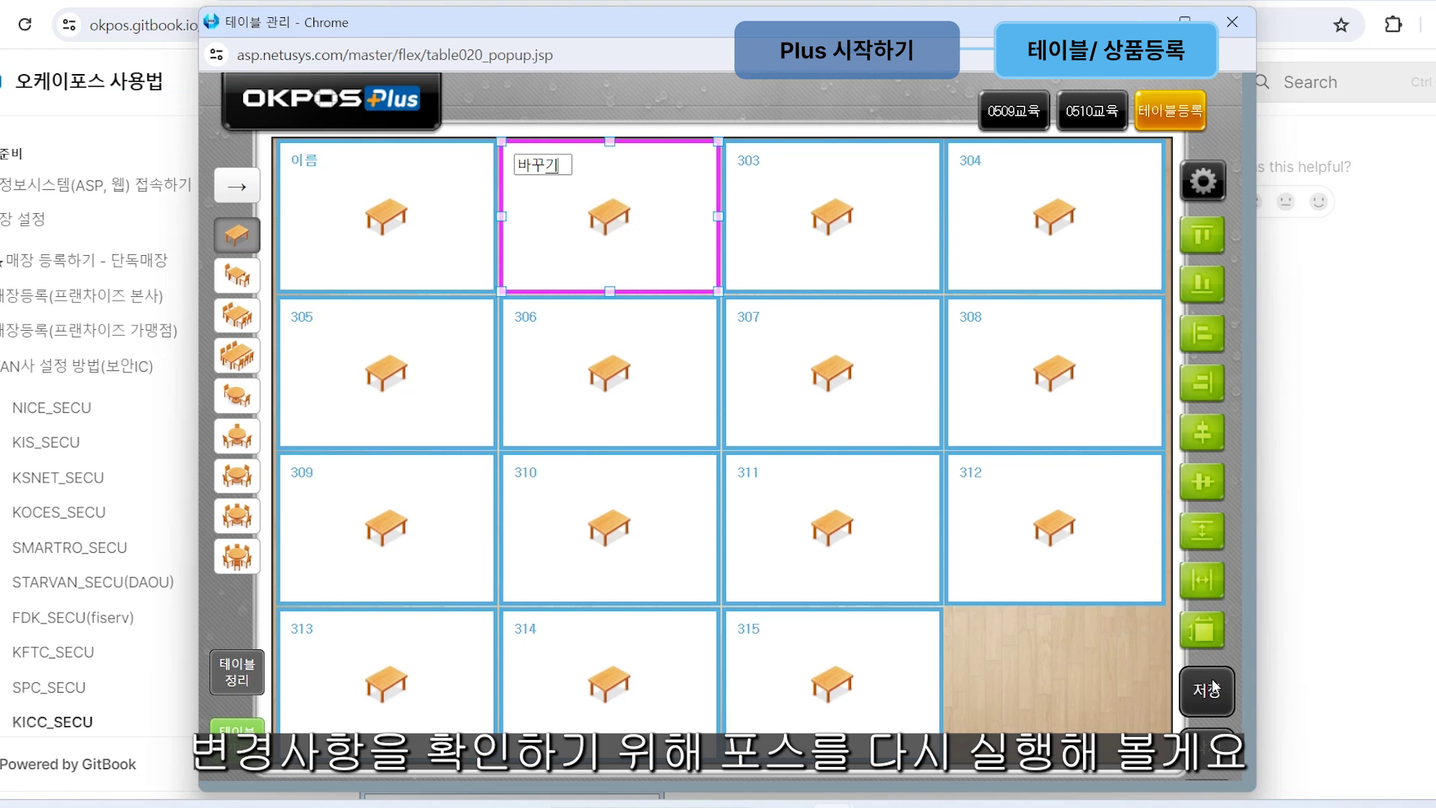
click(1206, 689)
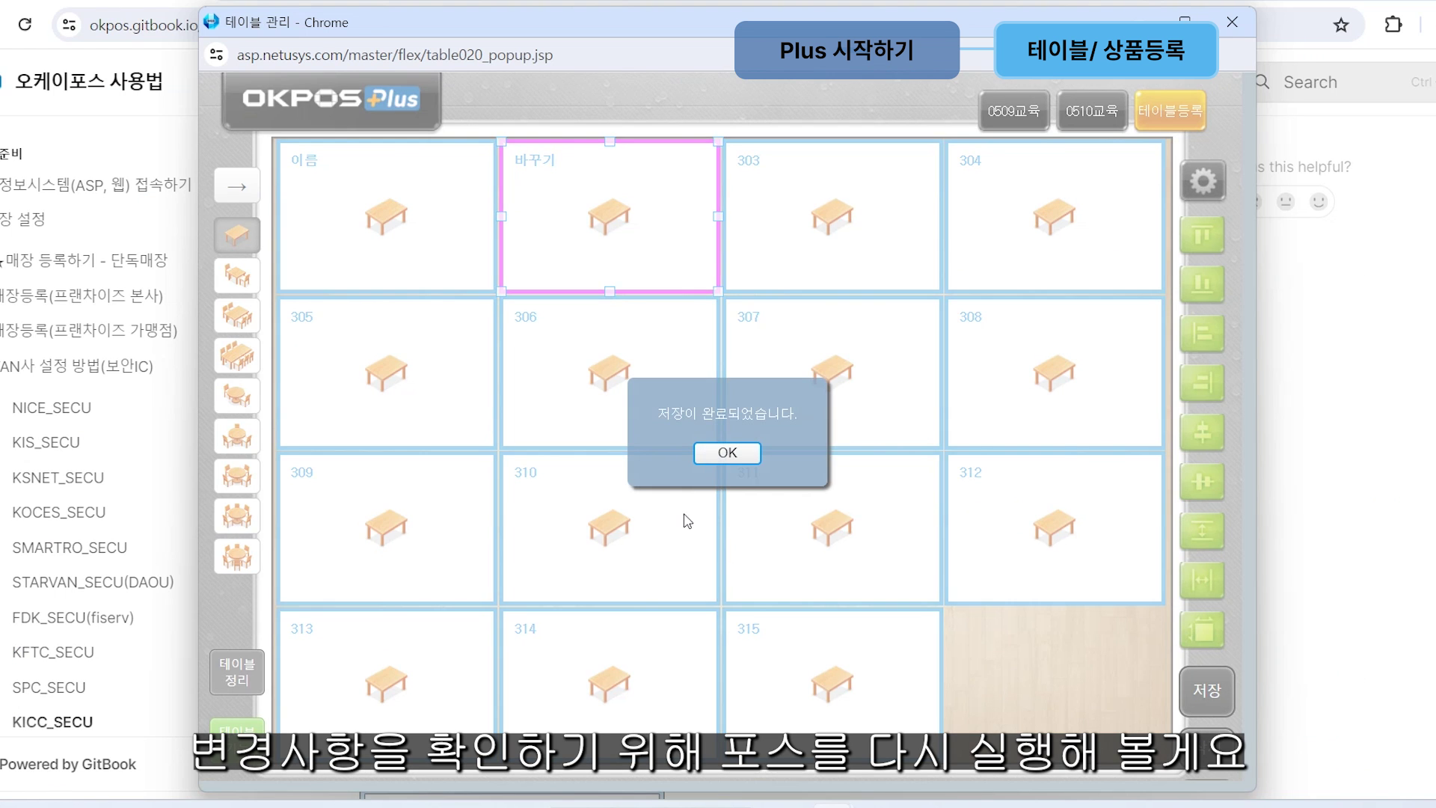
double_click(732, 340)
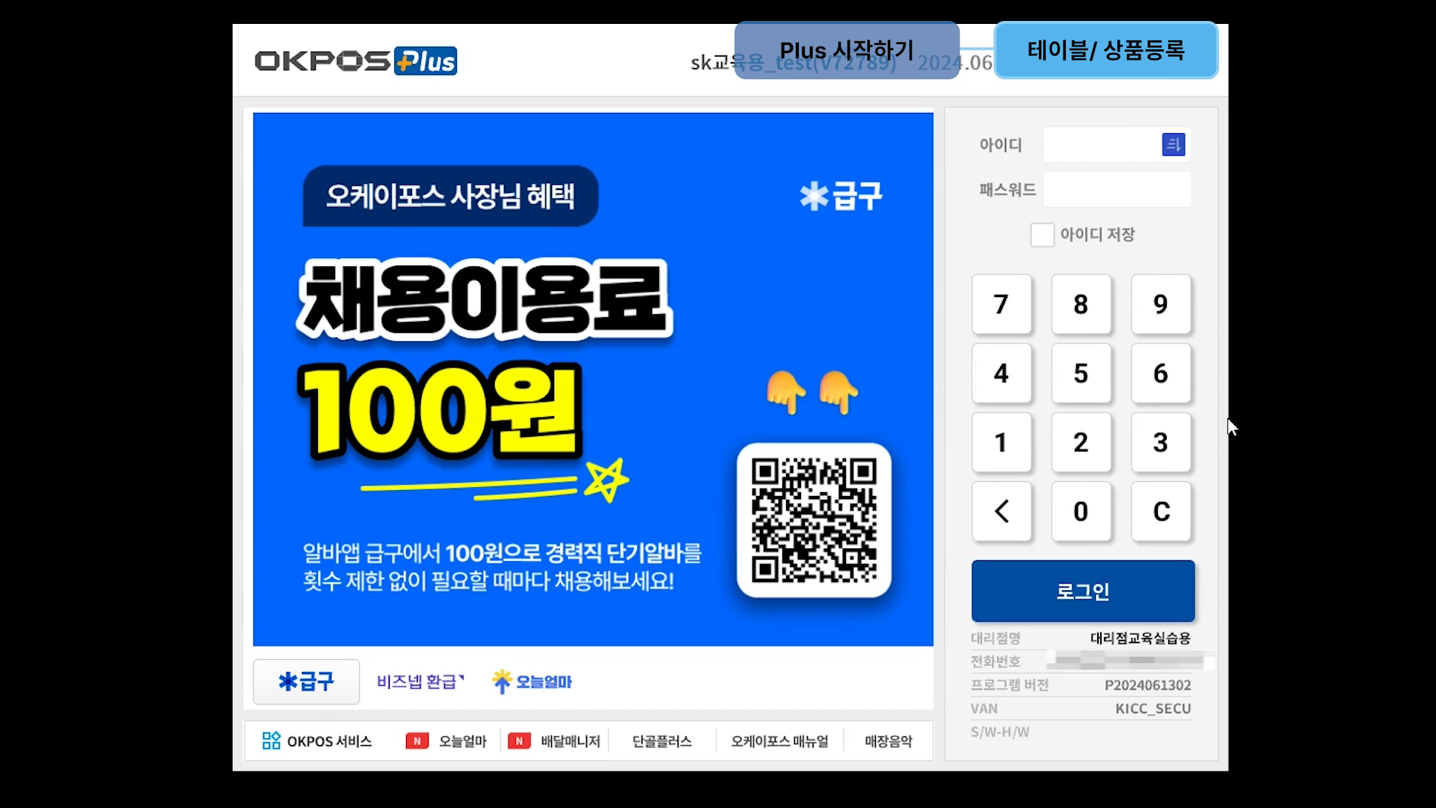
Step: Log in to the restarted POS with the keypad password and view the 테이블등록 tables
text(0000)
click(1001, 442)
click(1080, 442)
click(1160, 442)
click(1001, 373)
click(1083, 590)
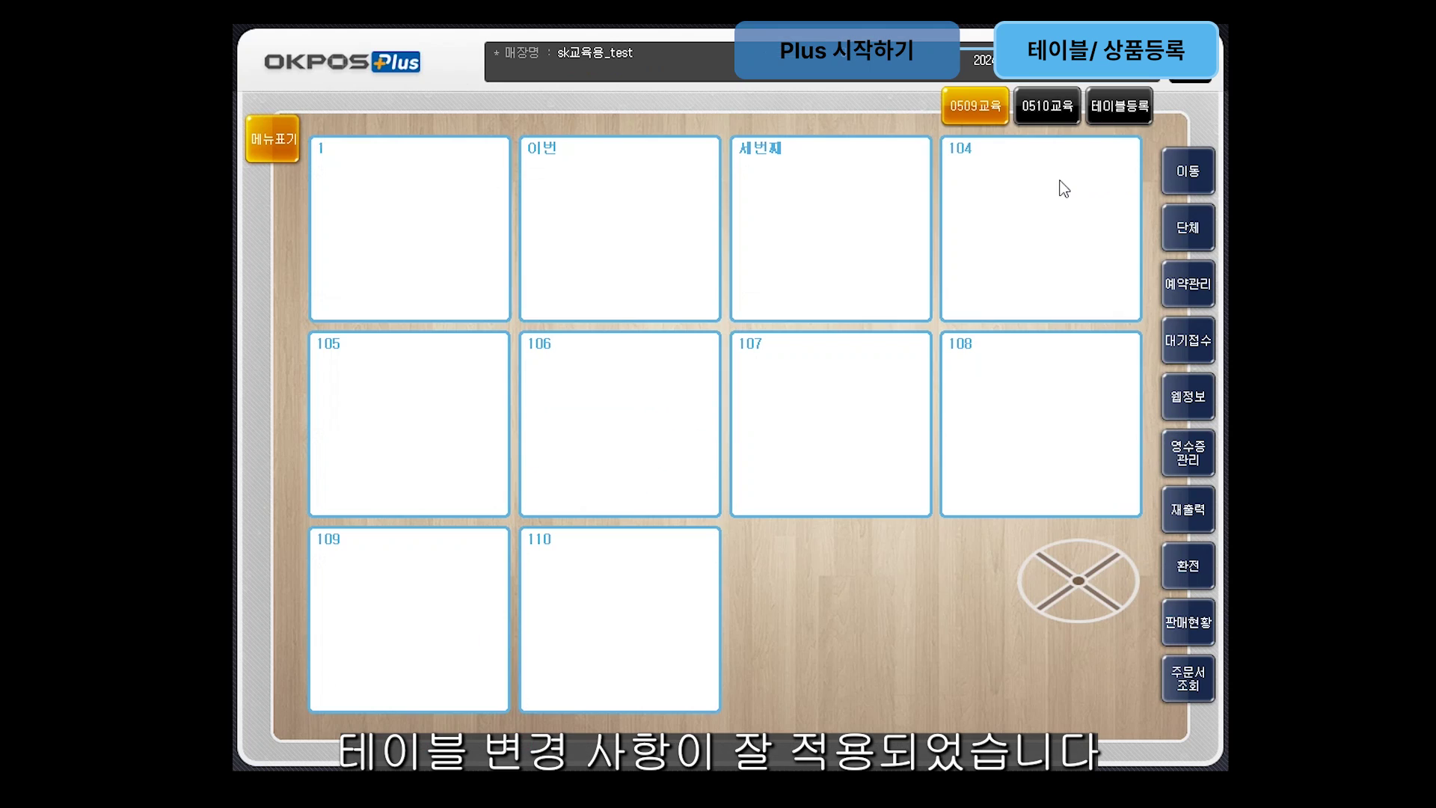
click(1122, 114)
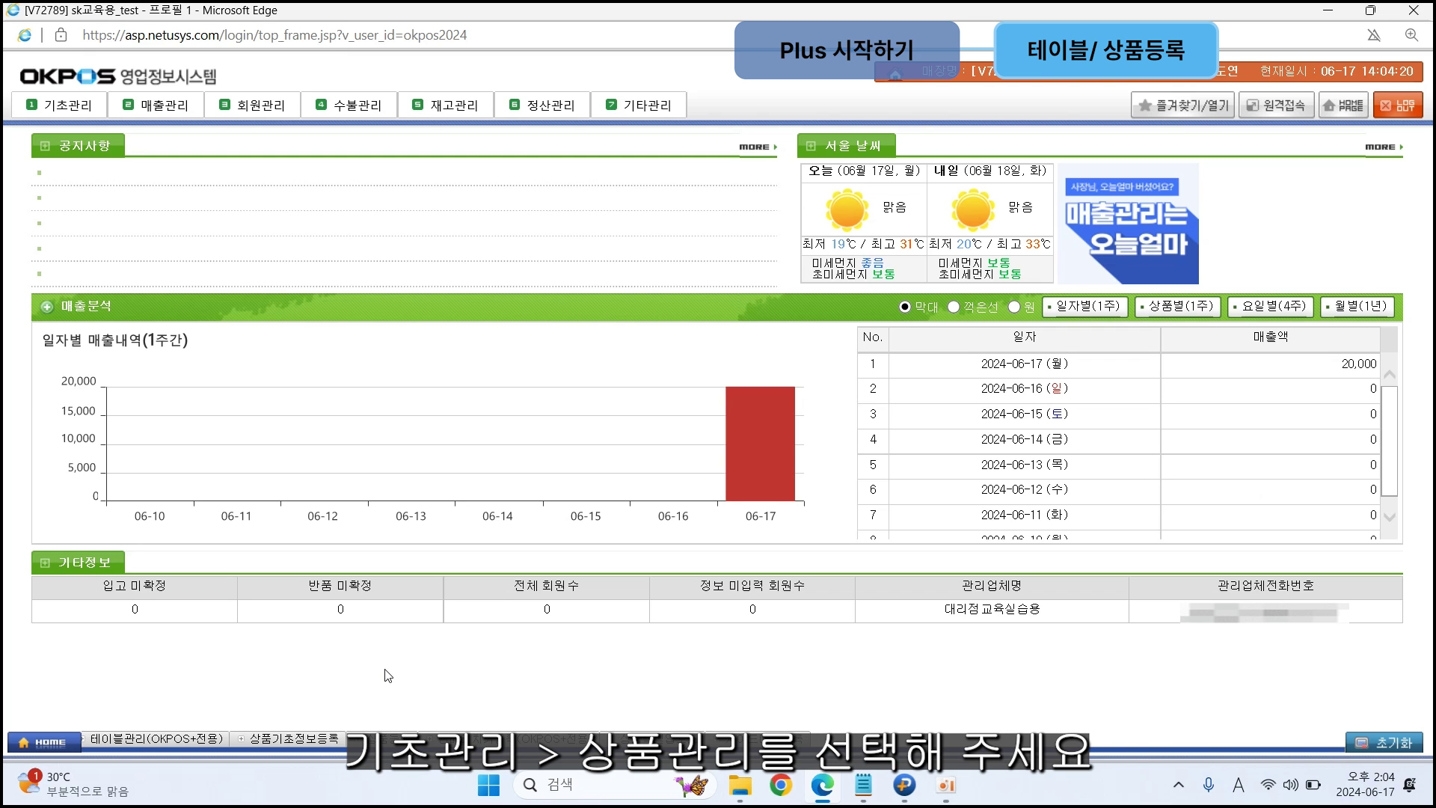
Step: Go to the 상품기초정보등록 product basic info page under 기초관리
click(69, 102)
mouse_move(79, 168)
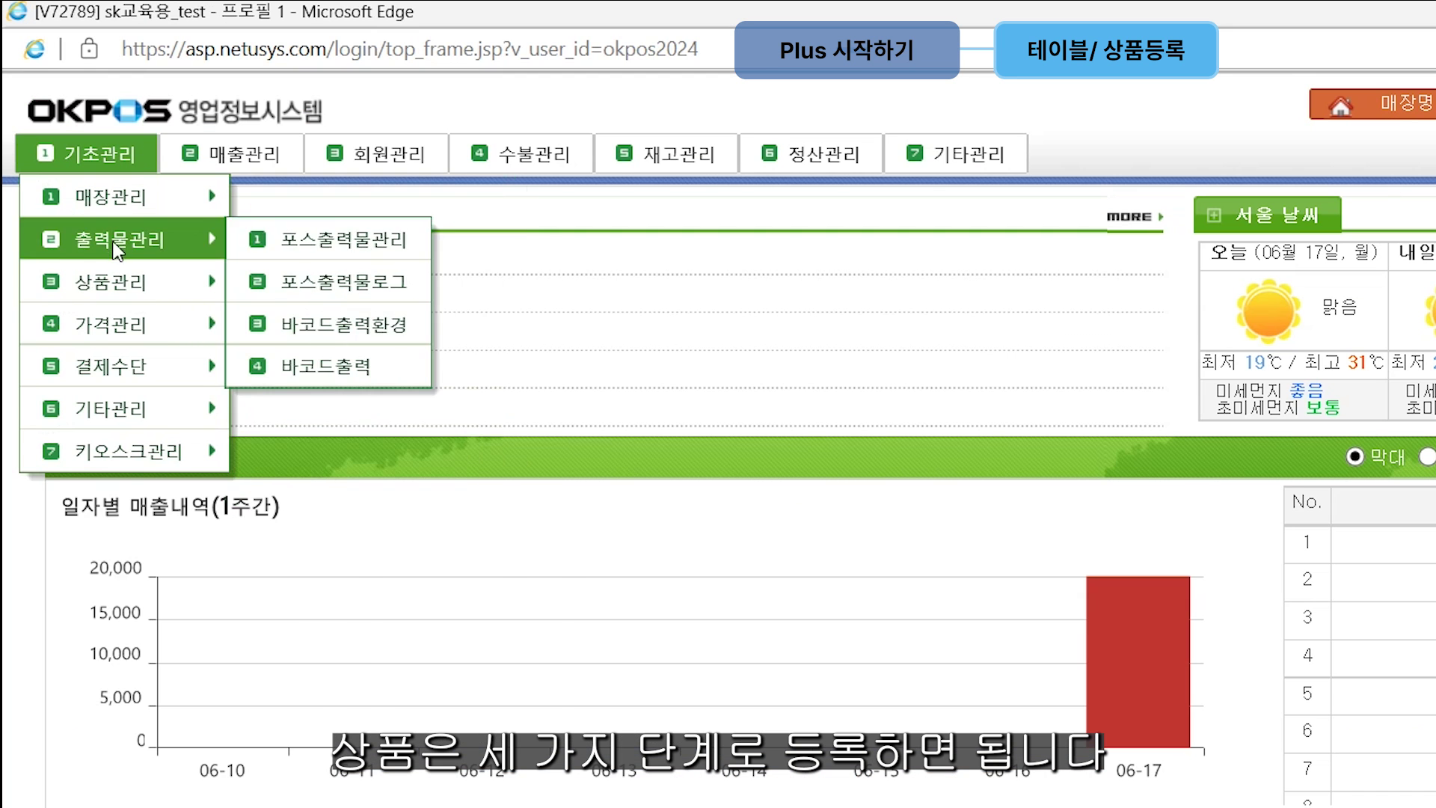
mouse_move(112, 282)
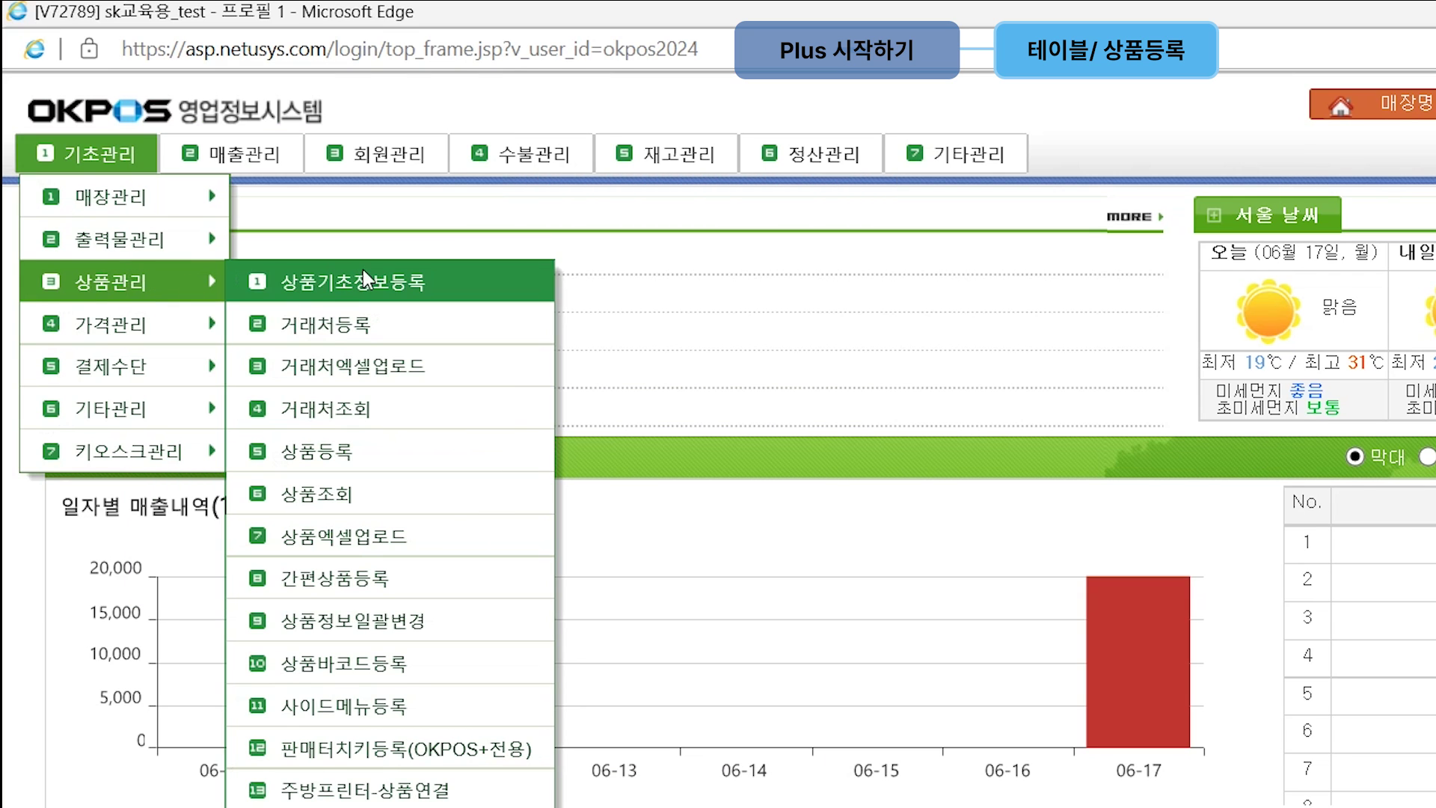
click(383, 270)
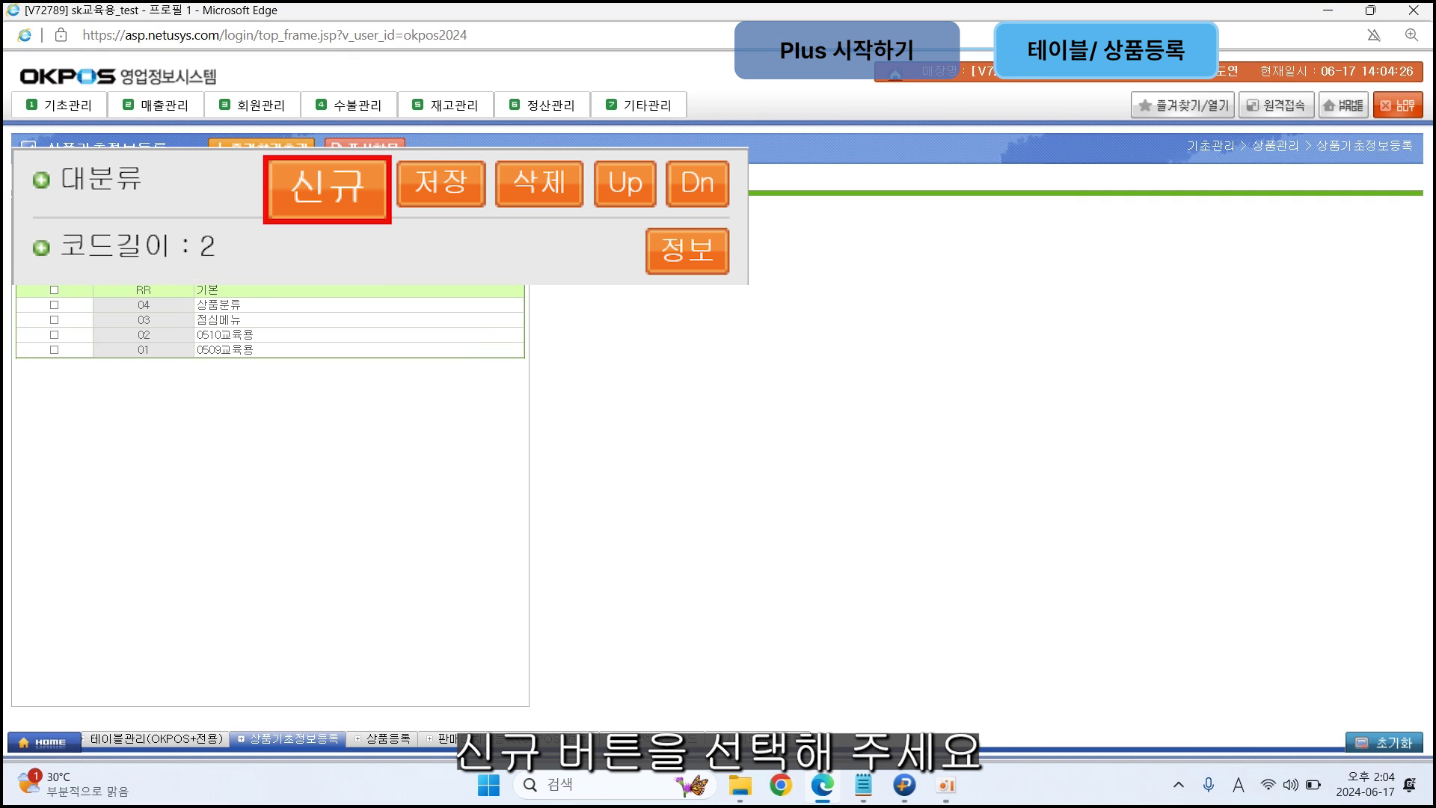
Step: Add top-level category 상품분류01 with code 05 and save it
click(348, 217)
click(255, 301)
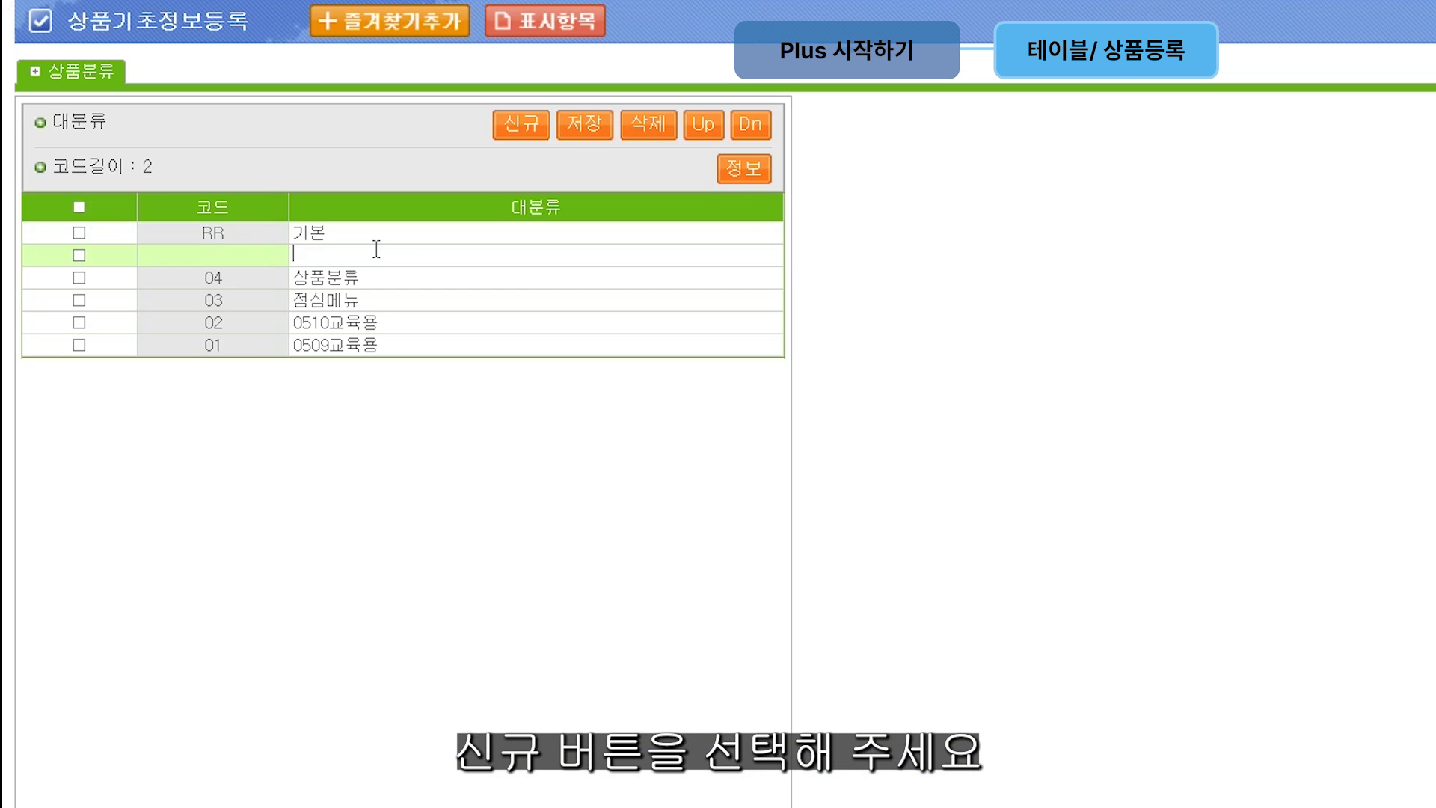
text(사)
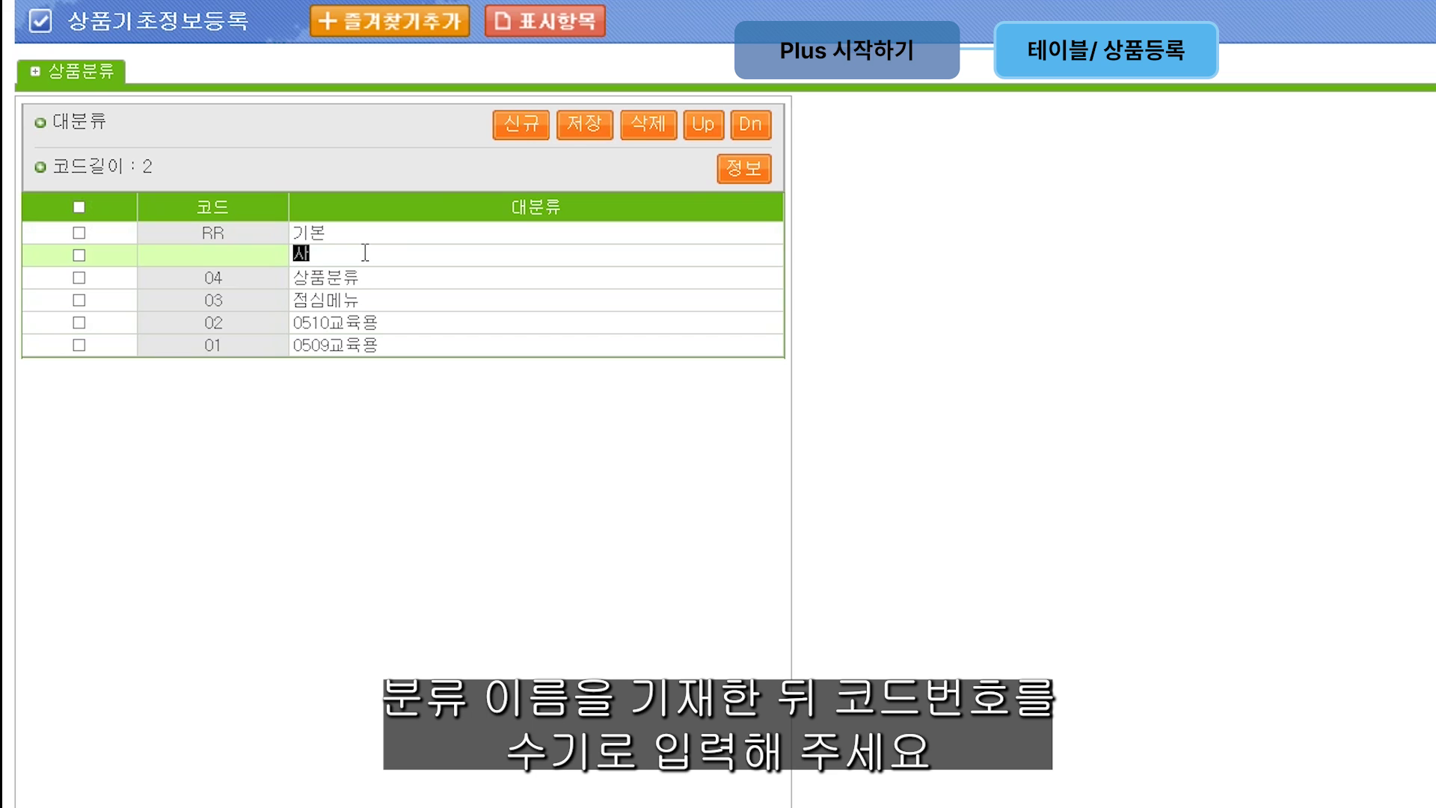
text(ㅇ품부)
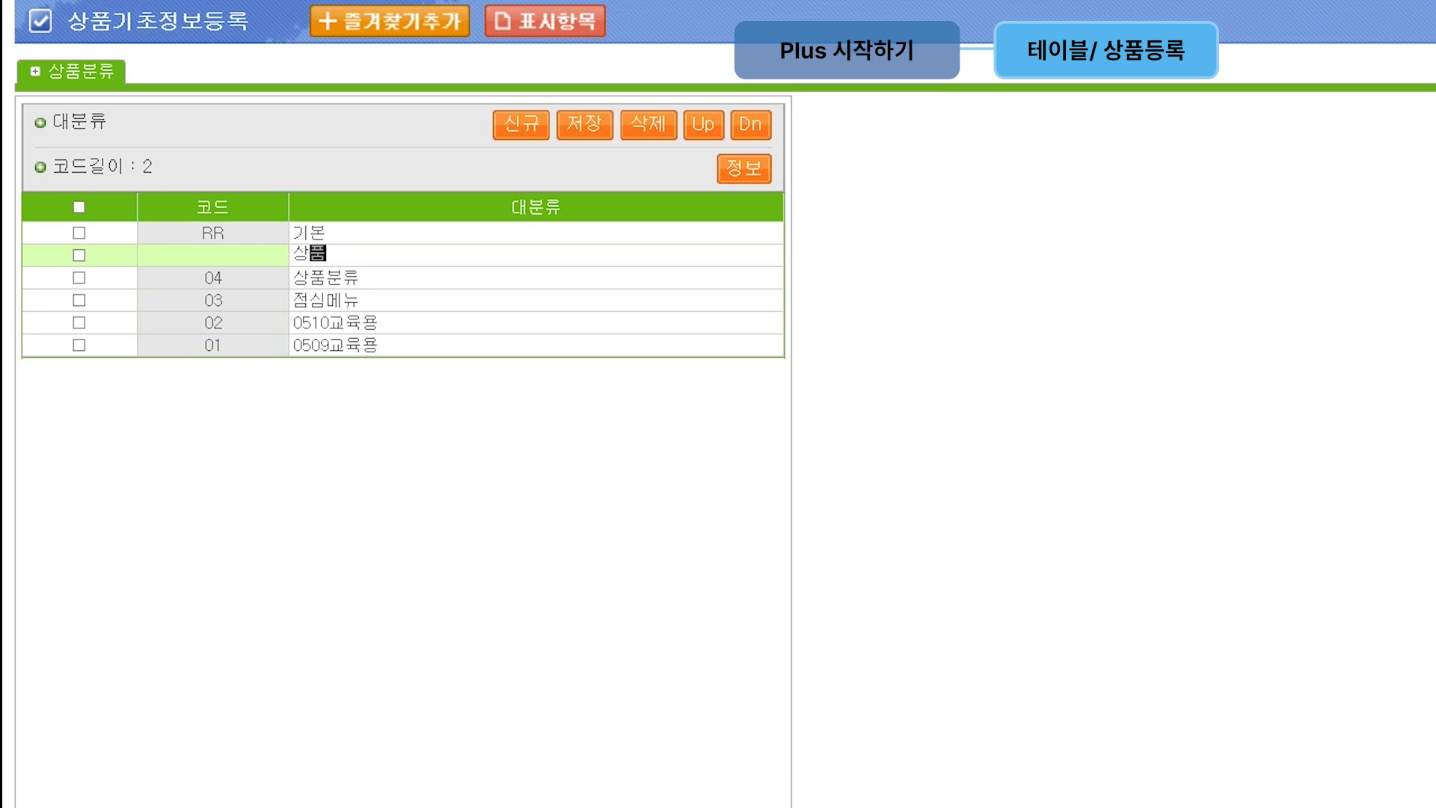
text(ㄴ류01)
click(223, 258)
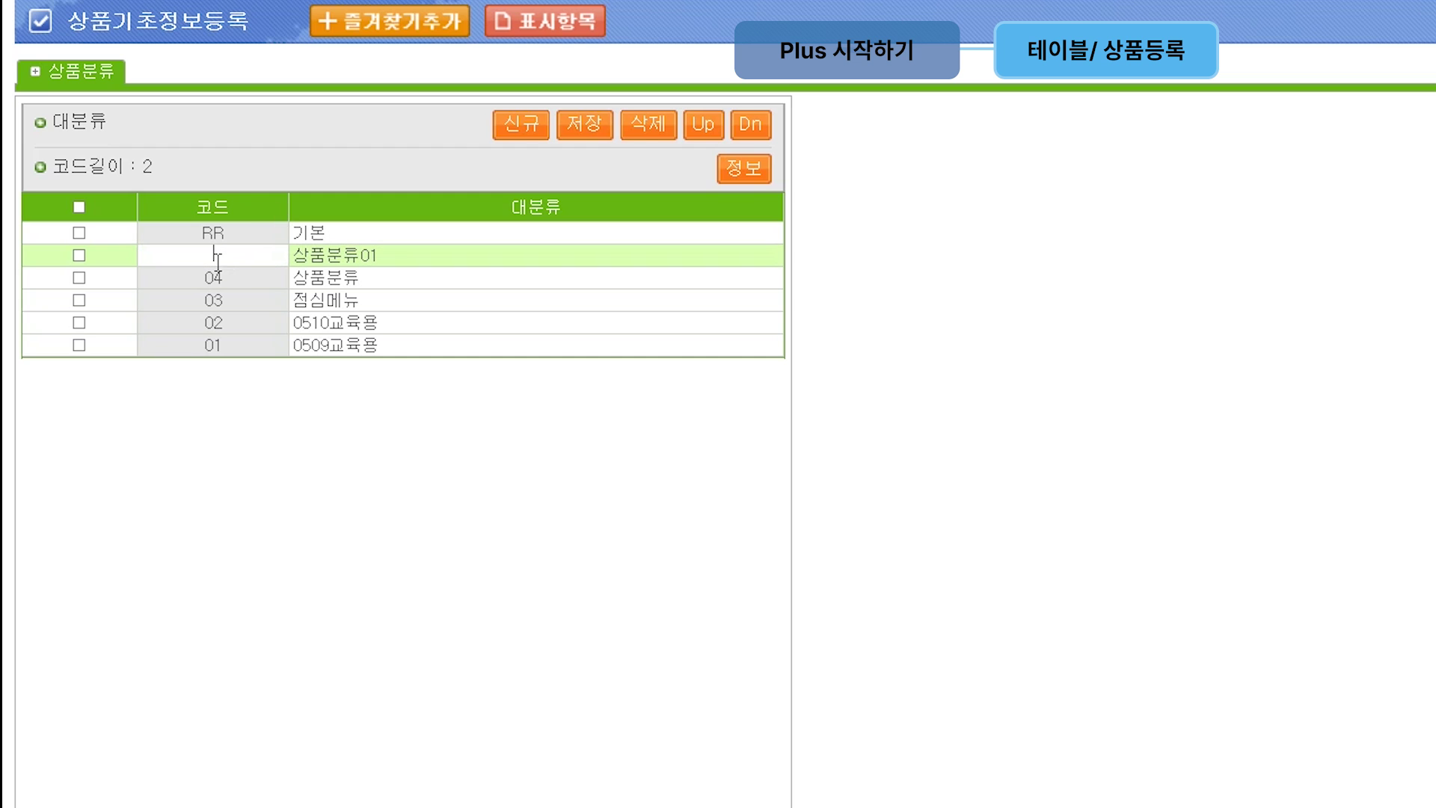
text(05)
click(596, 129)
click(278, 254)
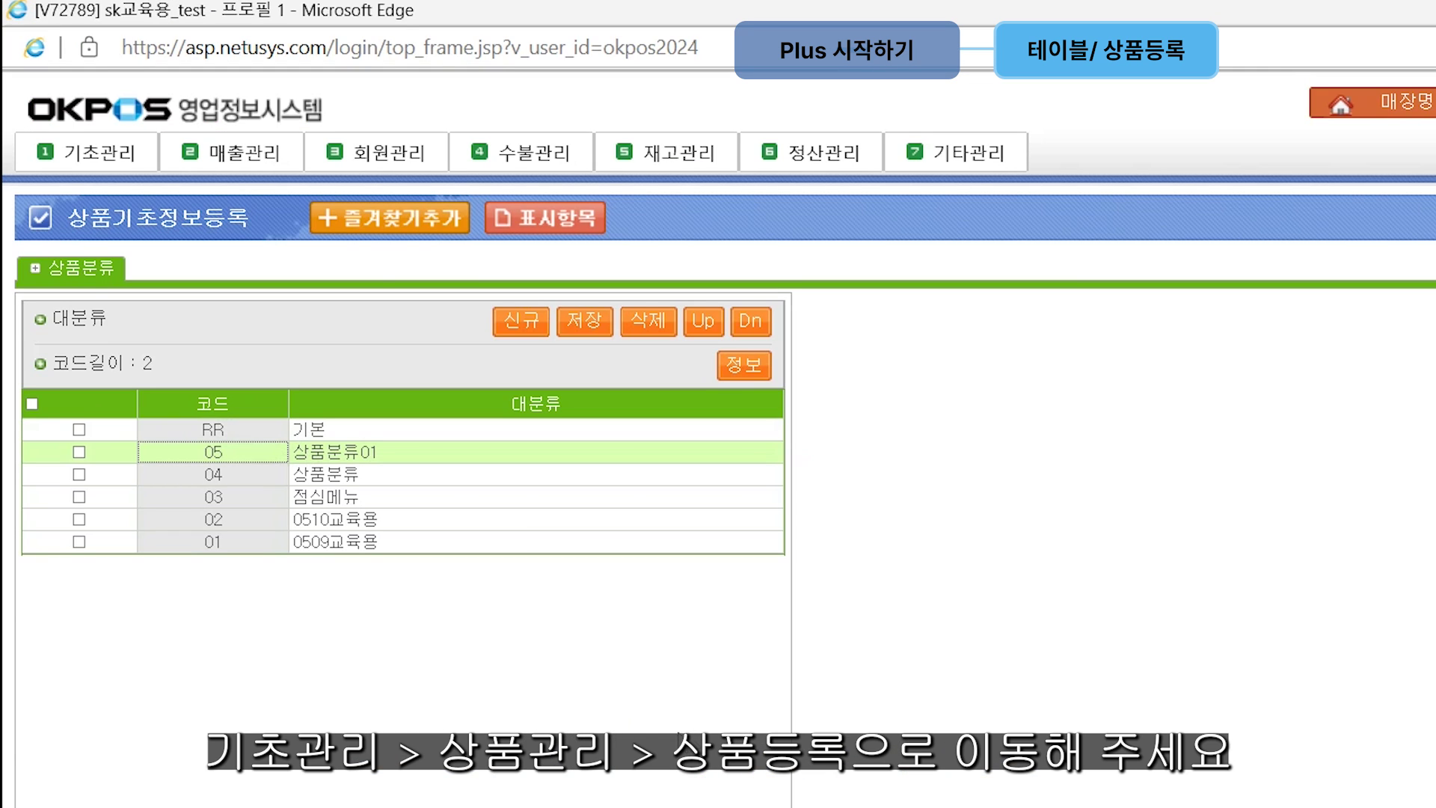
Step: Go to the 상품등록 product registration page under 기초관리 > 상품관리
click(90, 160)
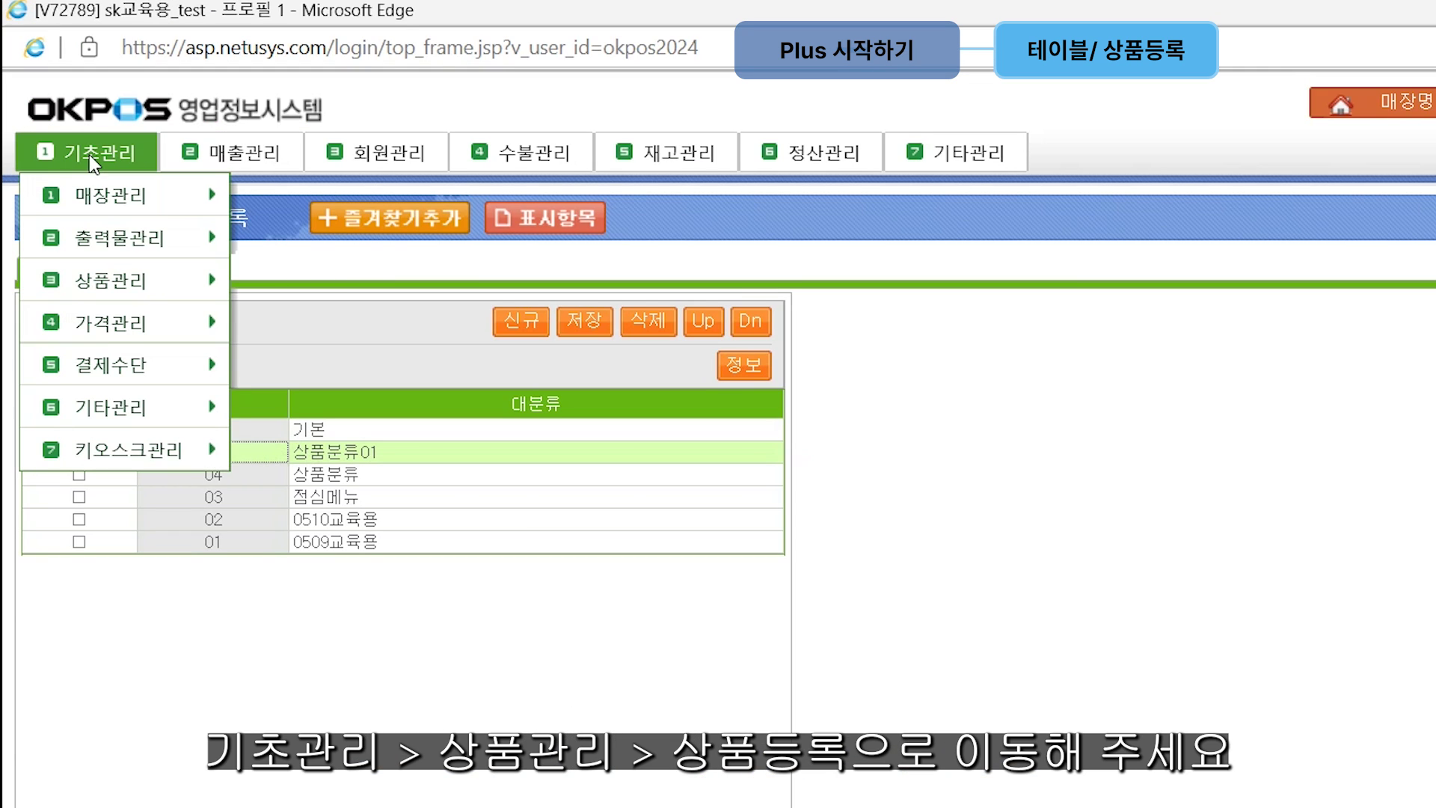
mouse_move(106, 259)
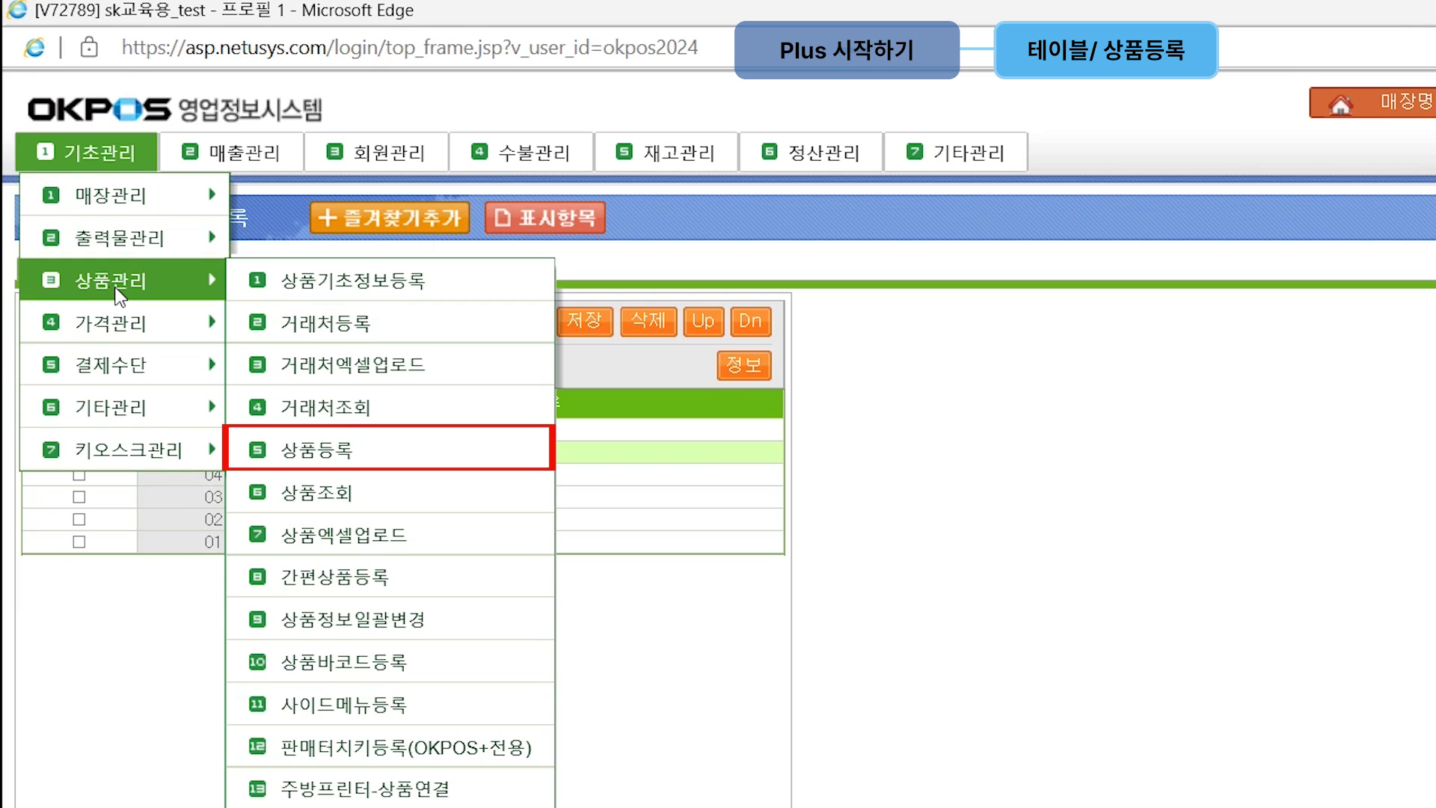
click(315, 449)
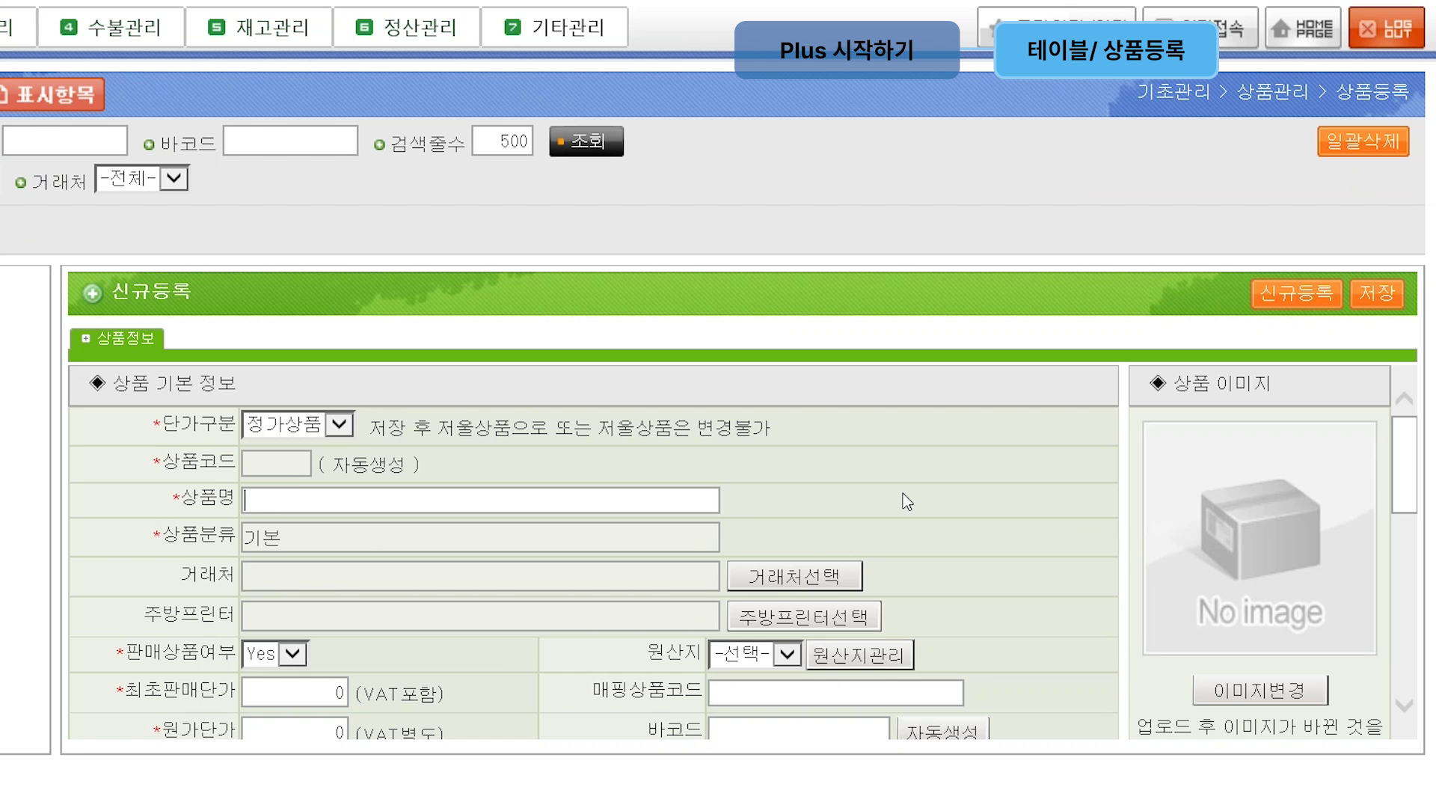
Step: Register 오늘의 메뉴 in category 상품분류01 with initial price 10,000 and save it
text(오늘의 메뉴)
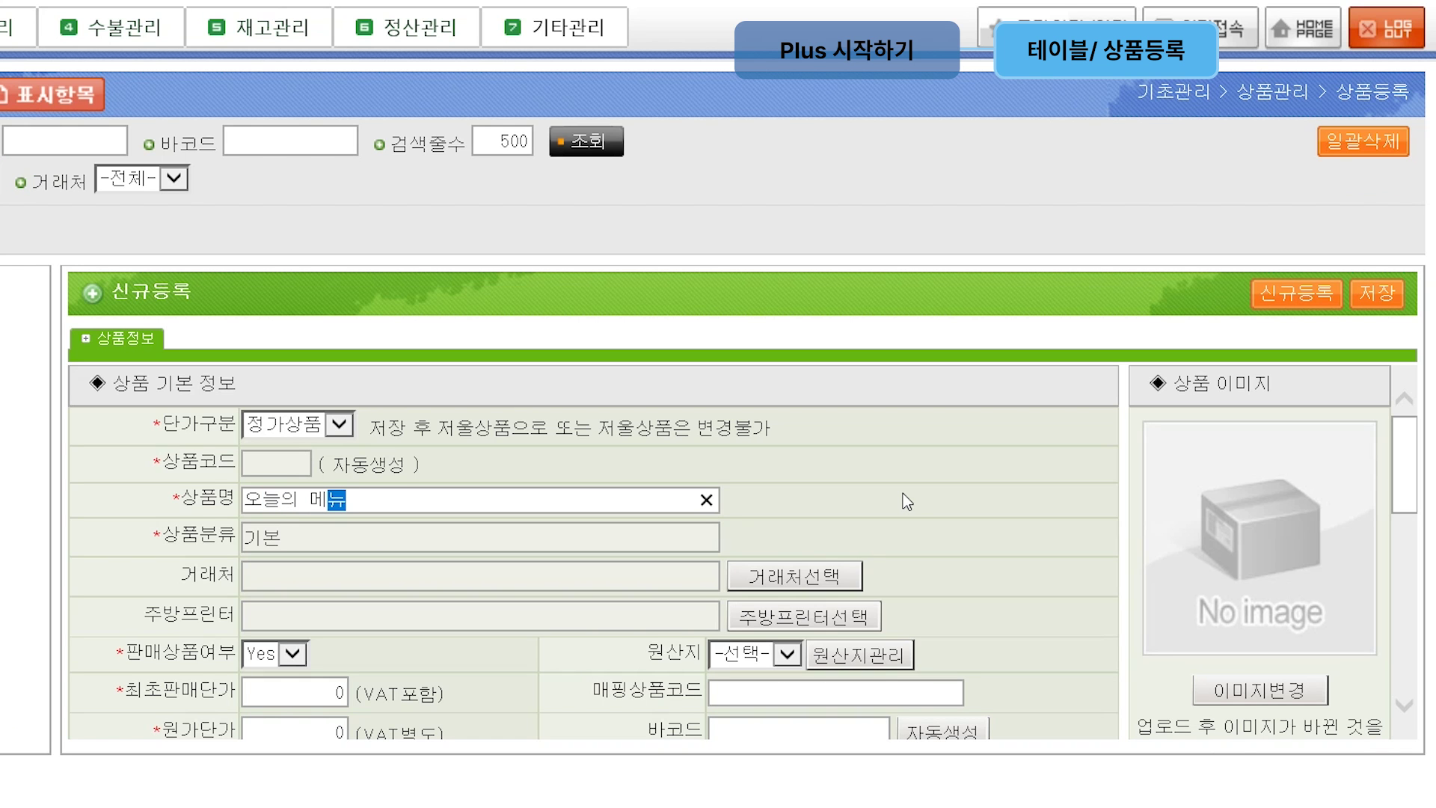
click(294, 537)
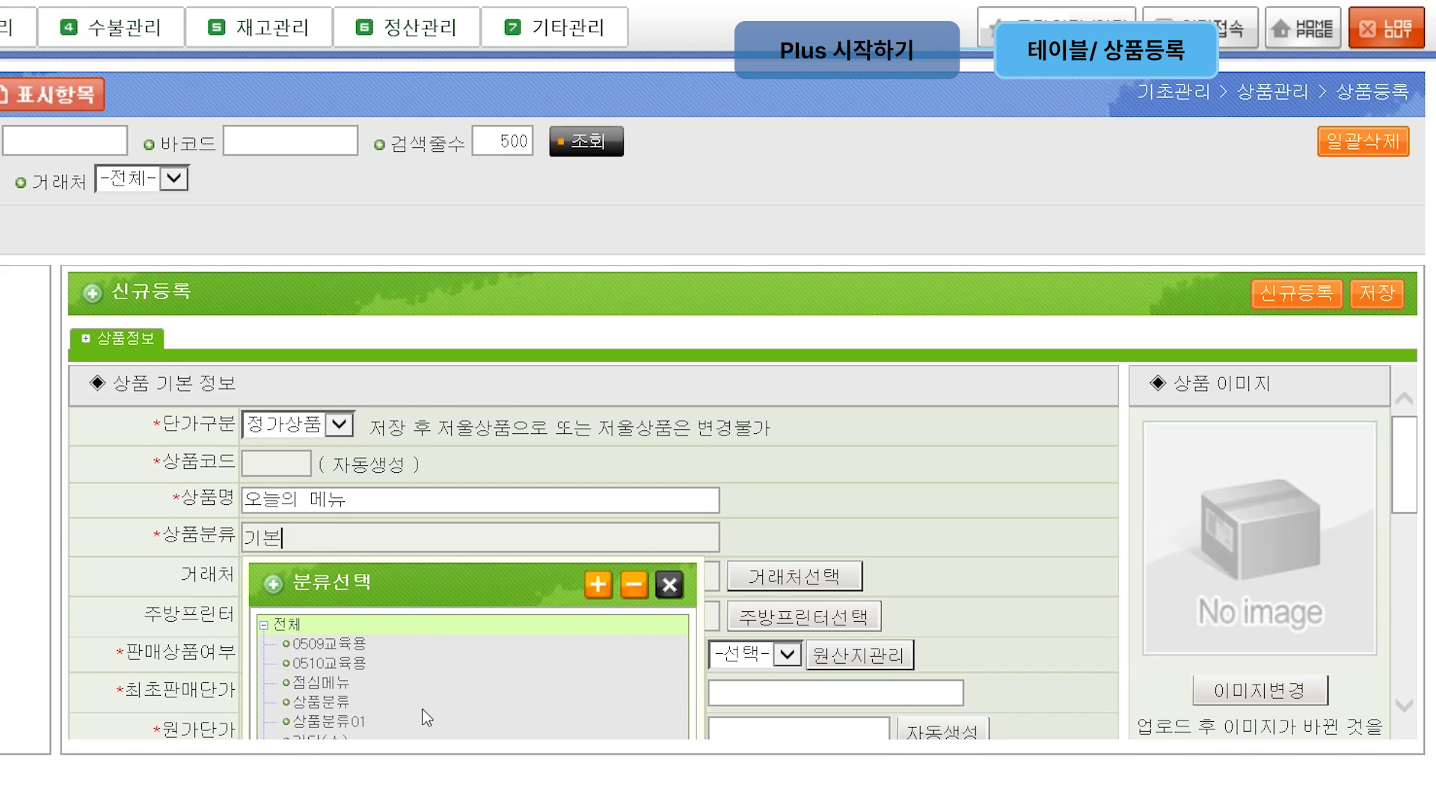
scroll(389, 718, down, 1)
click(345, 666)
click(322, 640)
key(BackSpace)
text(10000)
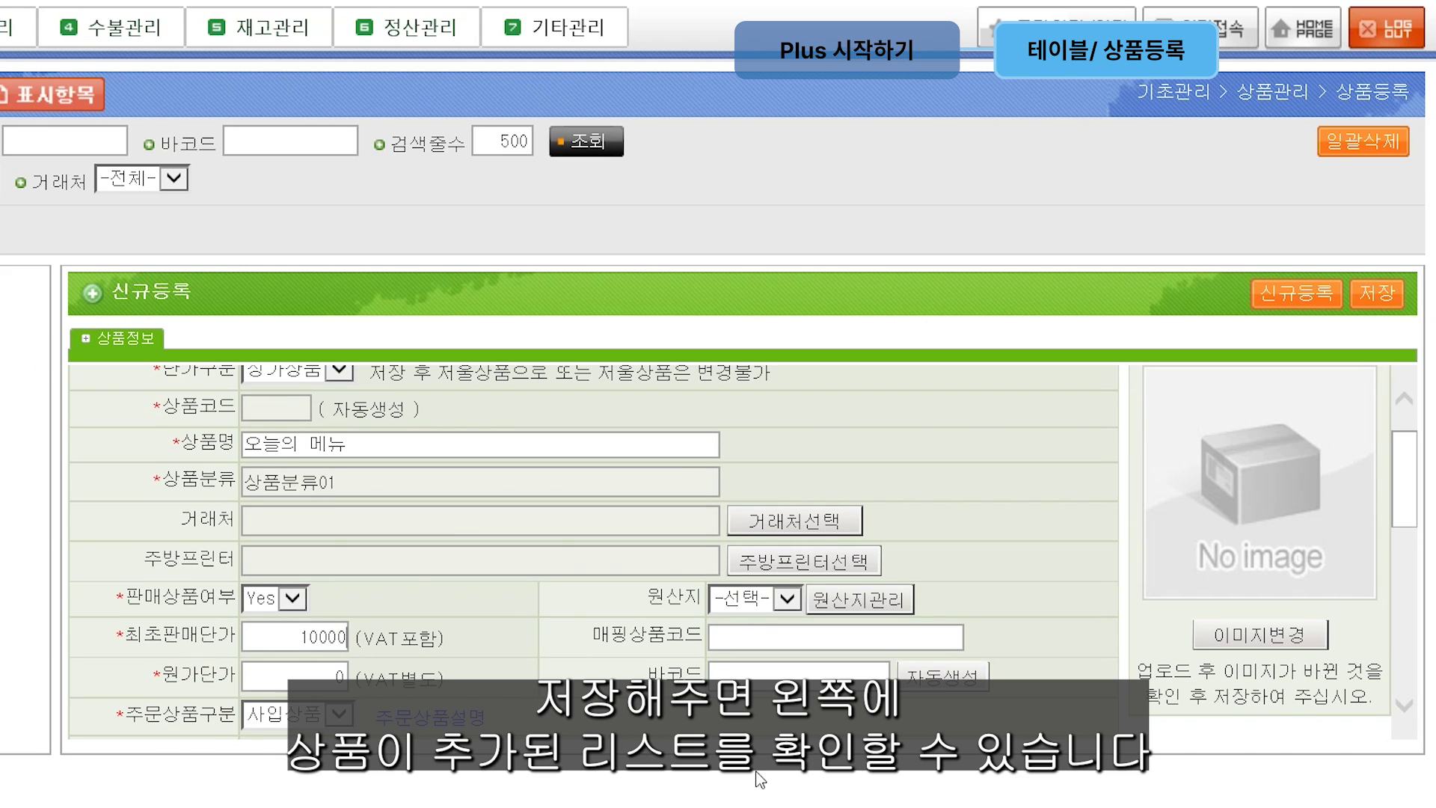
click(1378, 294)
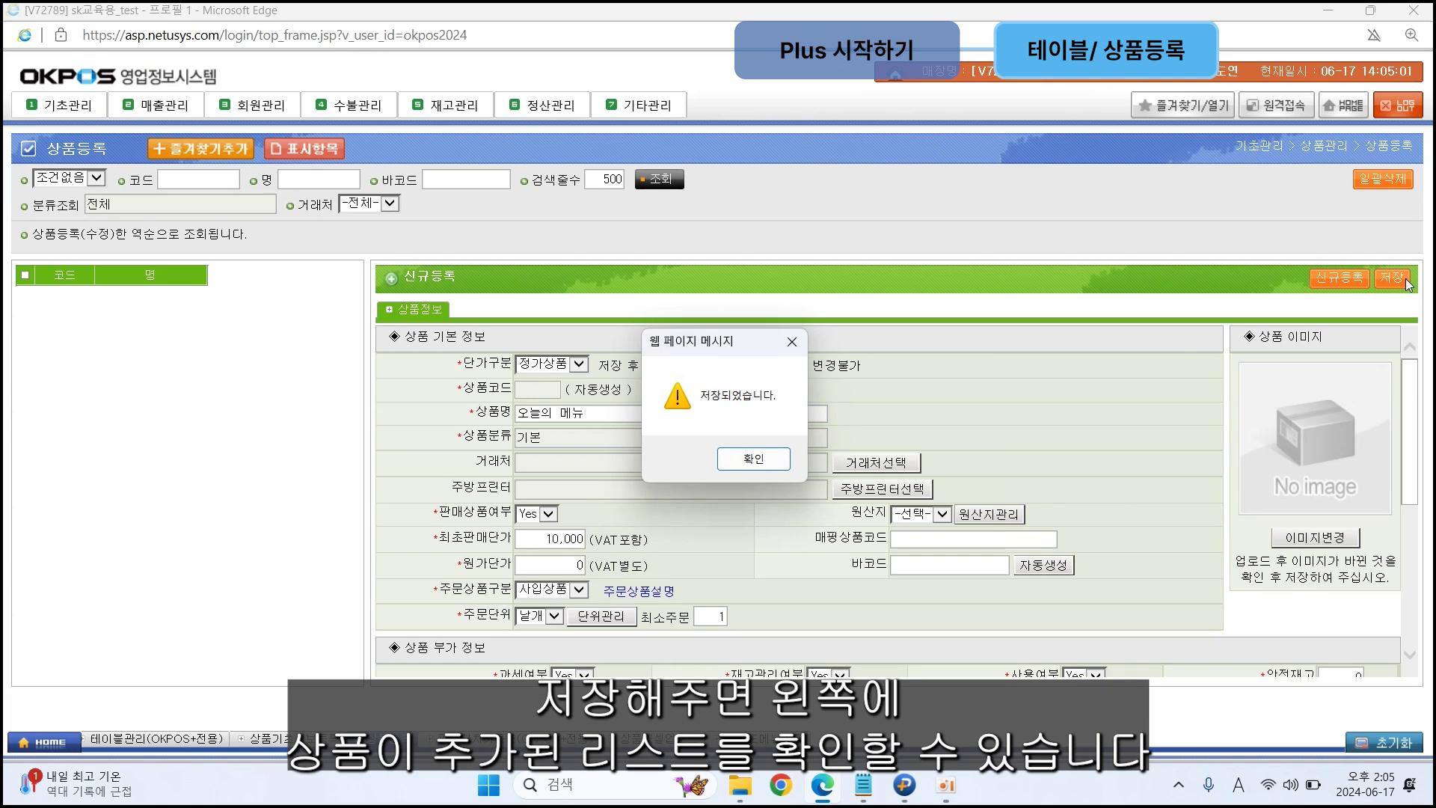
click(761, 467)
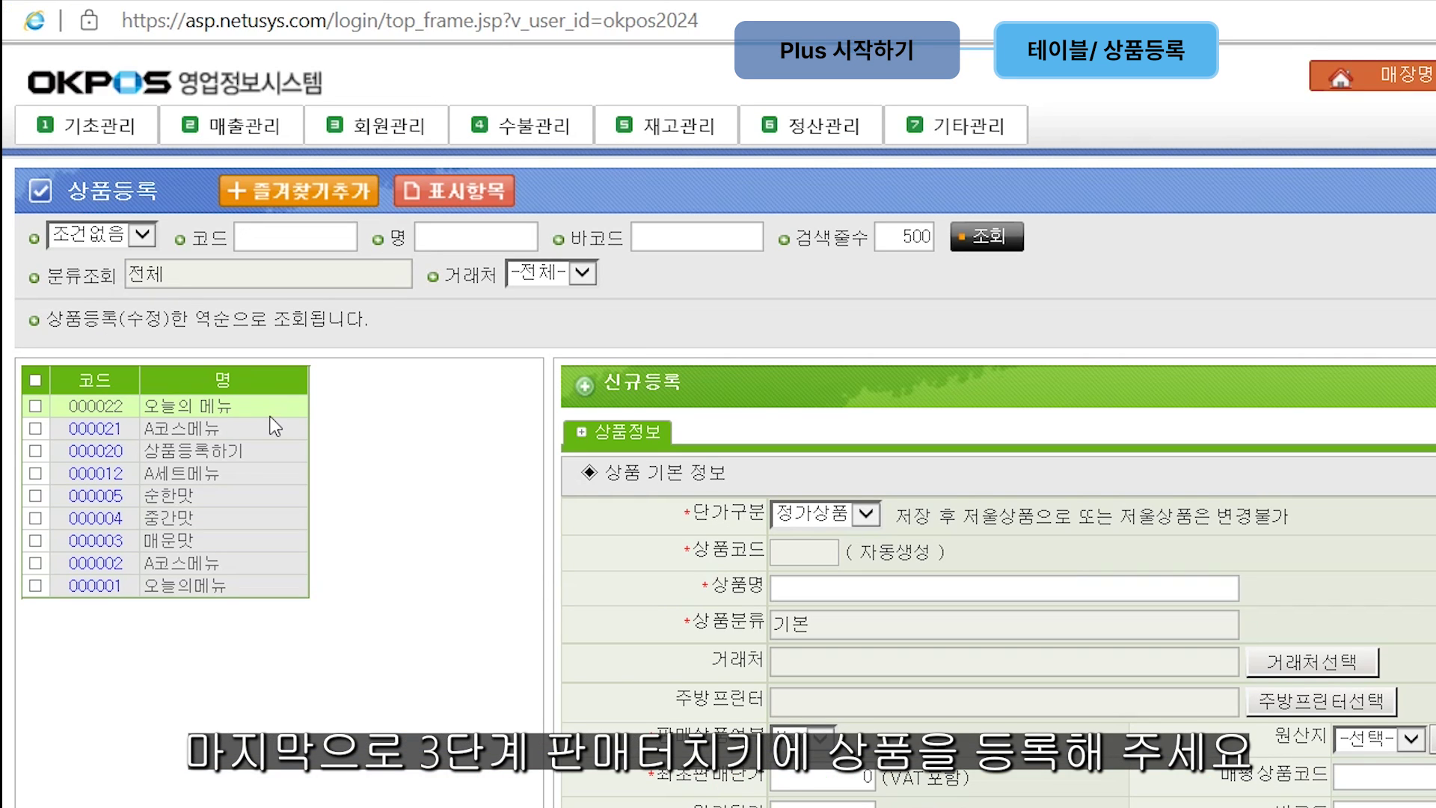
Step: Open the 판매터치키등록 page and load the product list
click(97, 125)
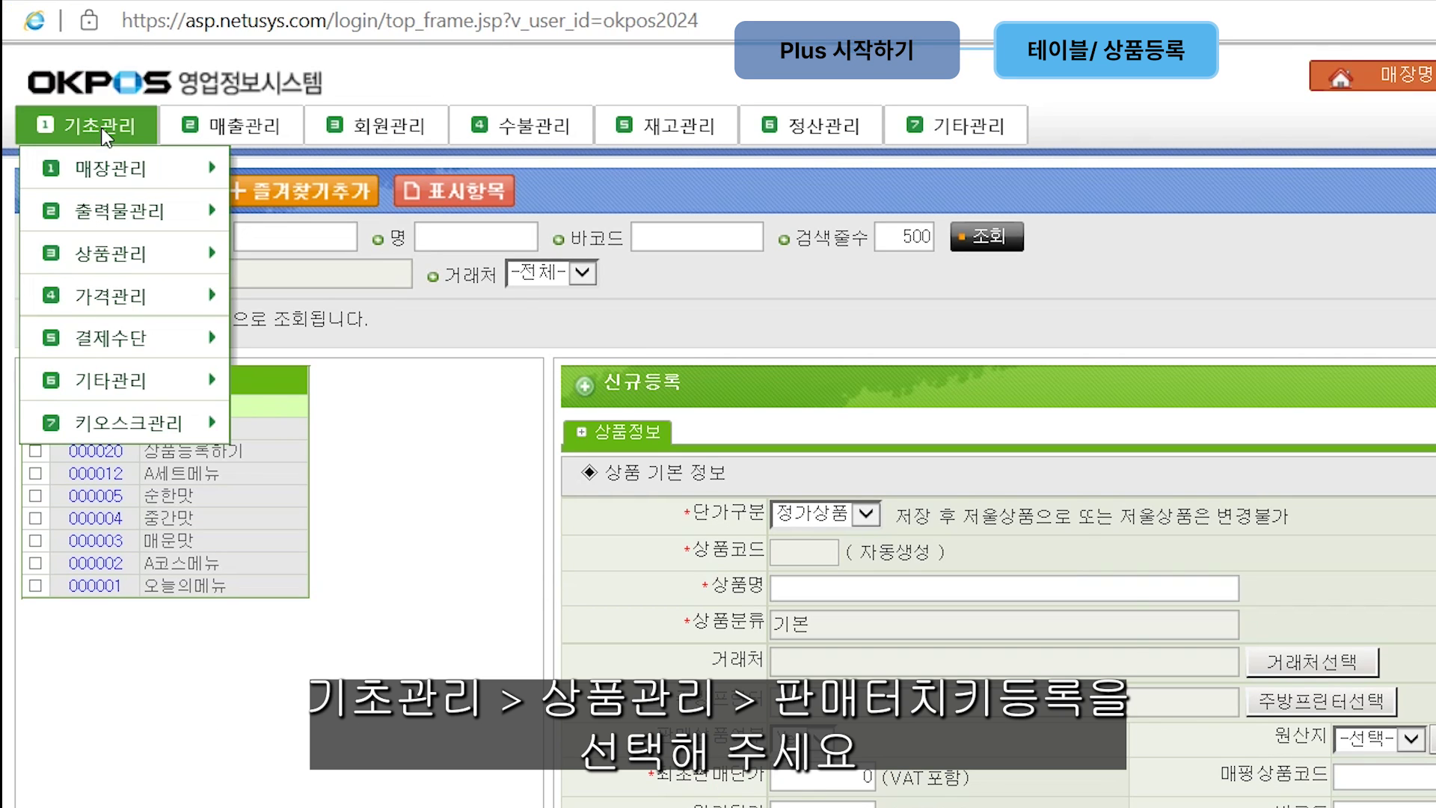
mouse_move(133, 250)
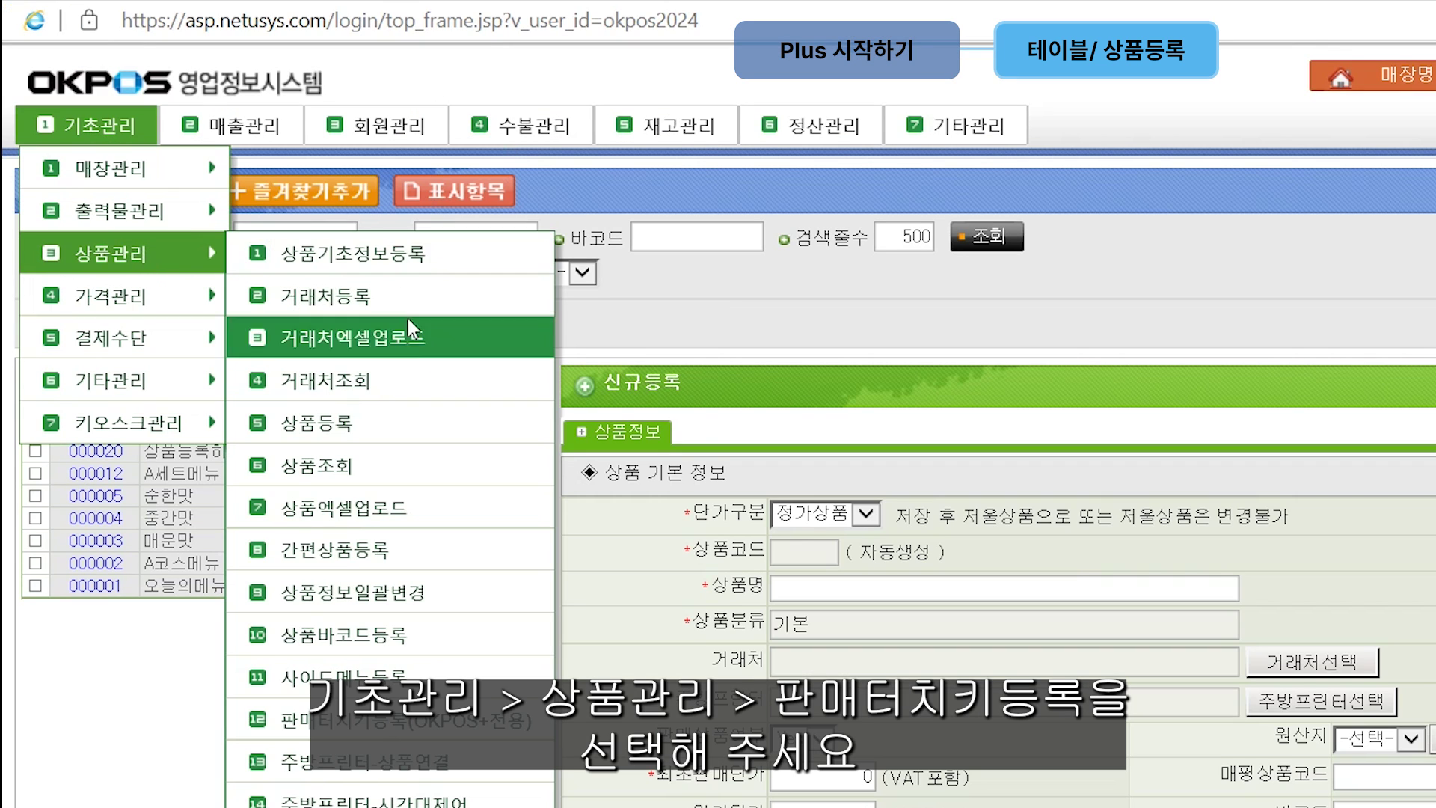
click(481, 701)
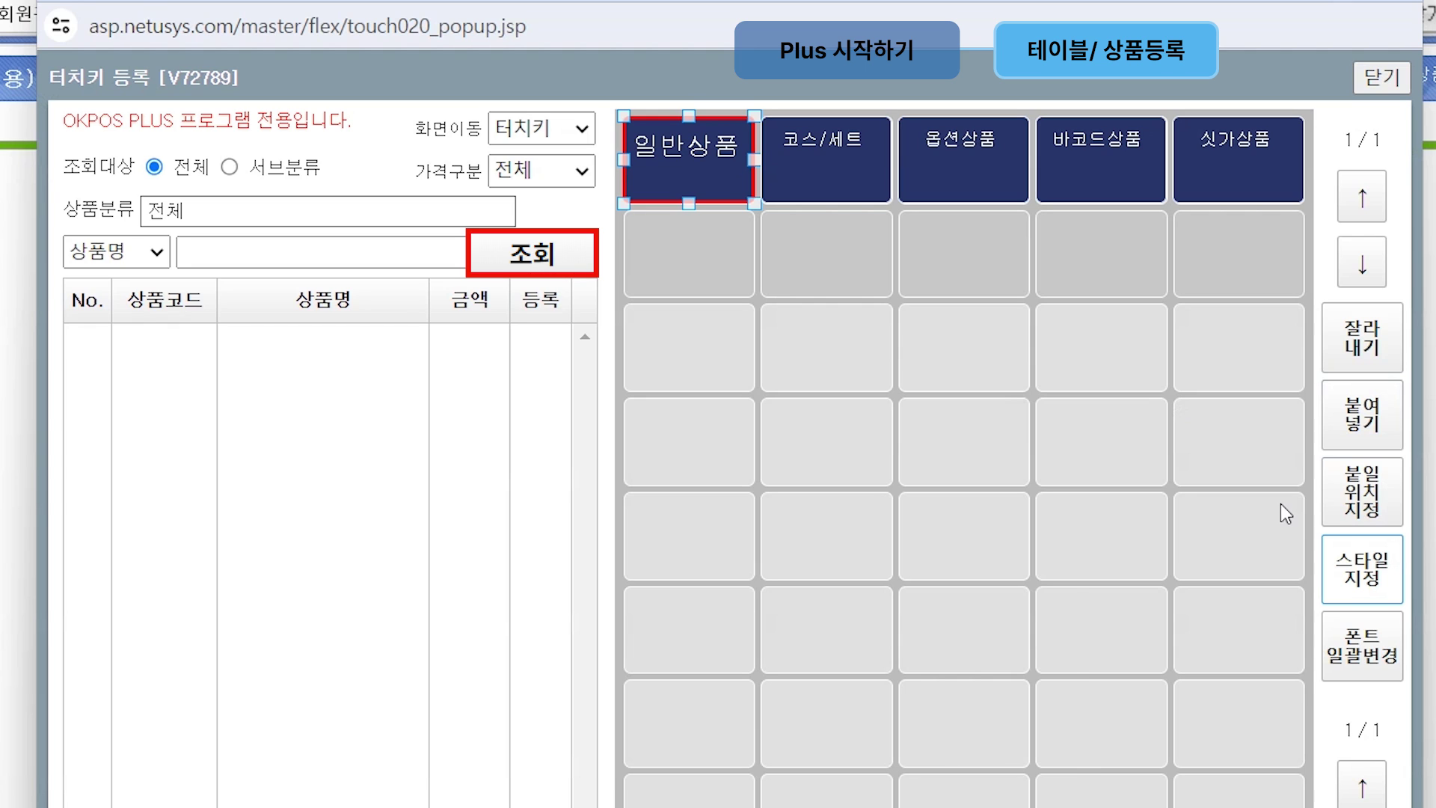
click(537, 253)
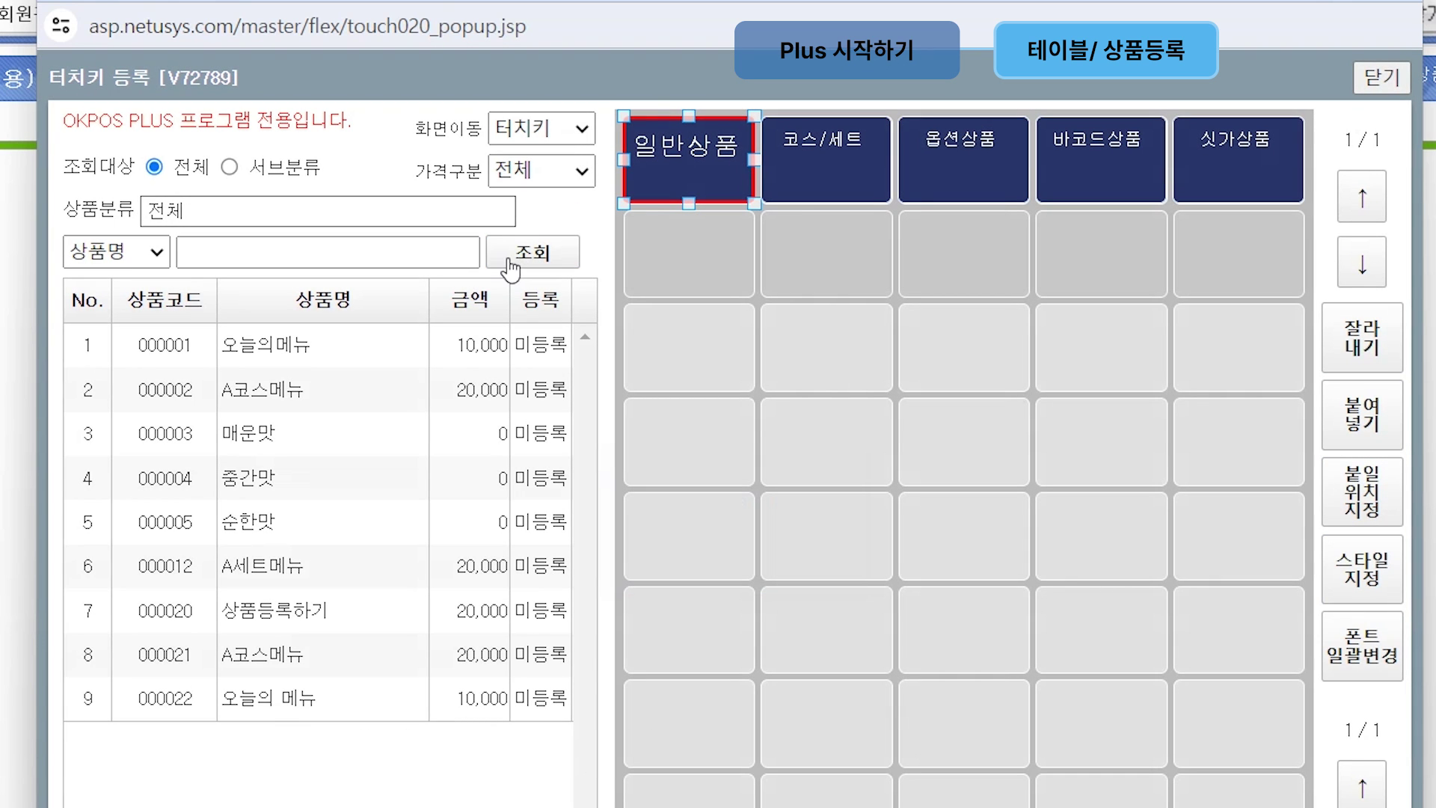
Step: Place 오늘의메뉴 on the 일반상품 grid as a three-by-three key and open its style settings
click(362, 353)
drag(166, 357, 793, 374)
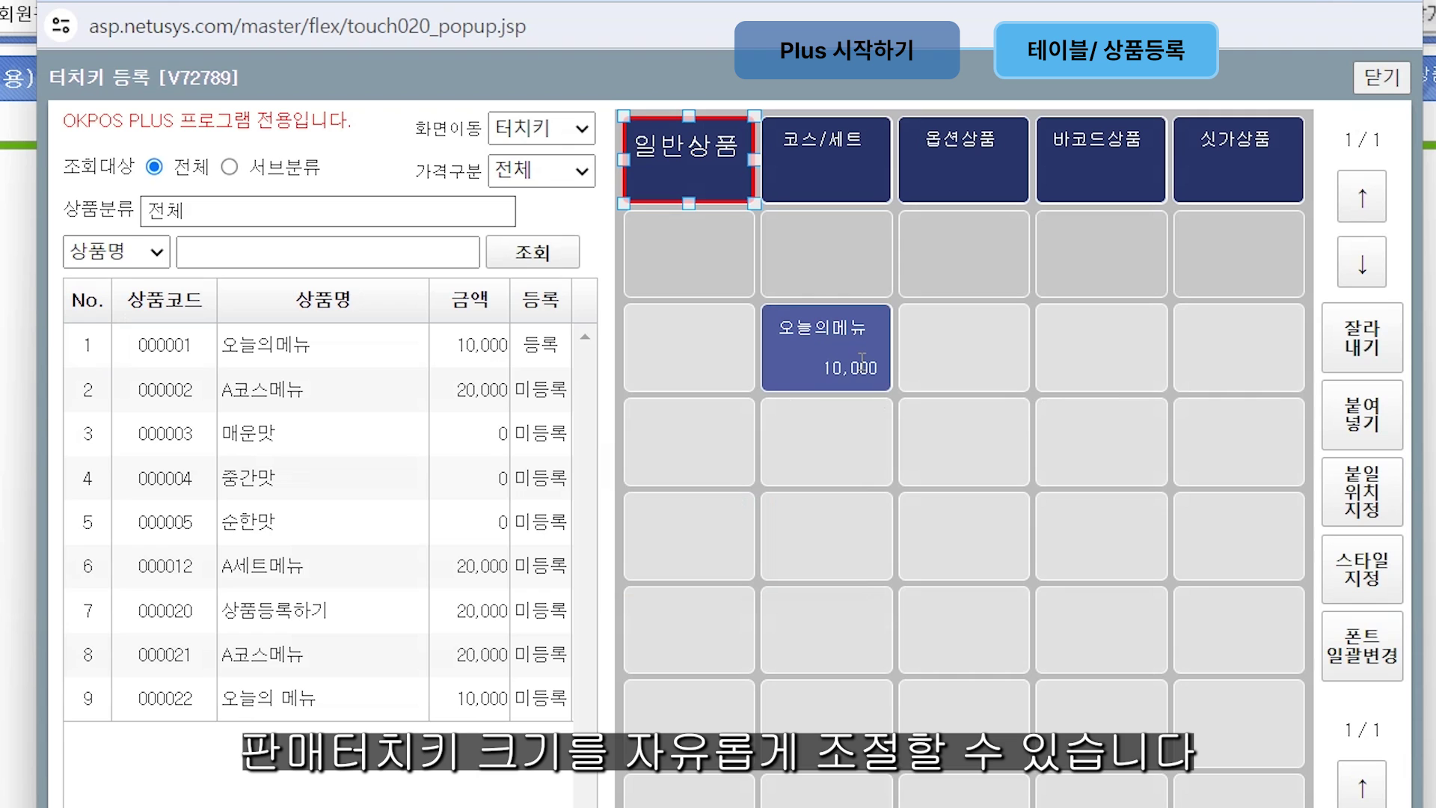
click(861, 359)
mouse_move(892, 390)
mouse_down()
mouse_move(978, 480)
mouse_move(1169, 581)
mouse_up()
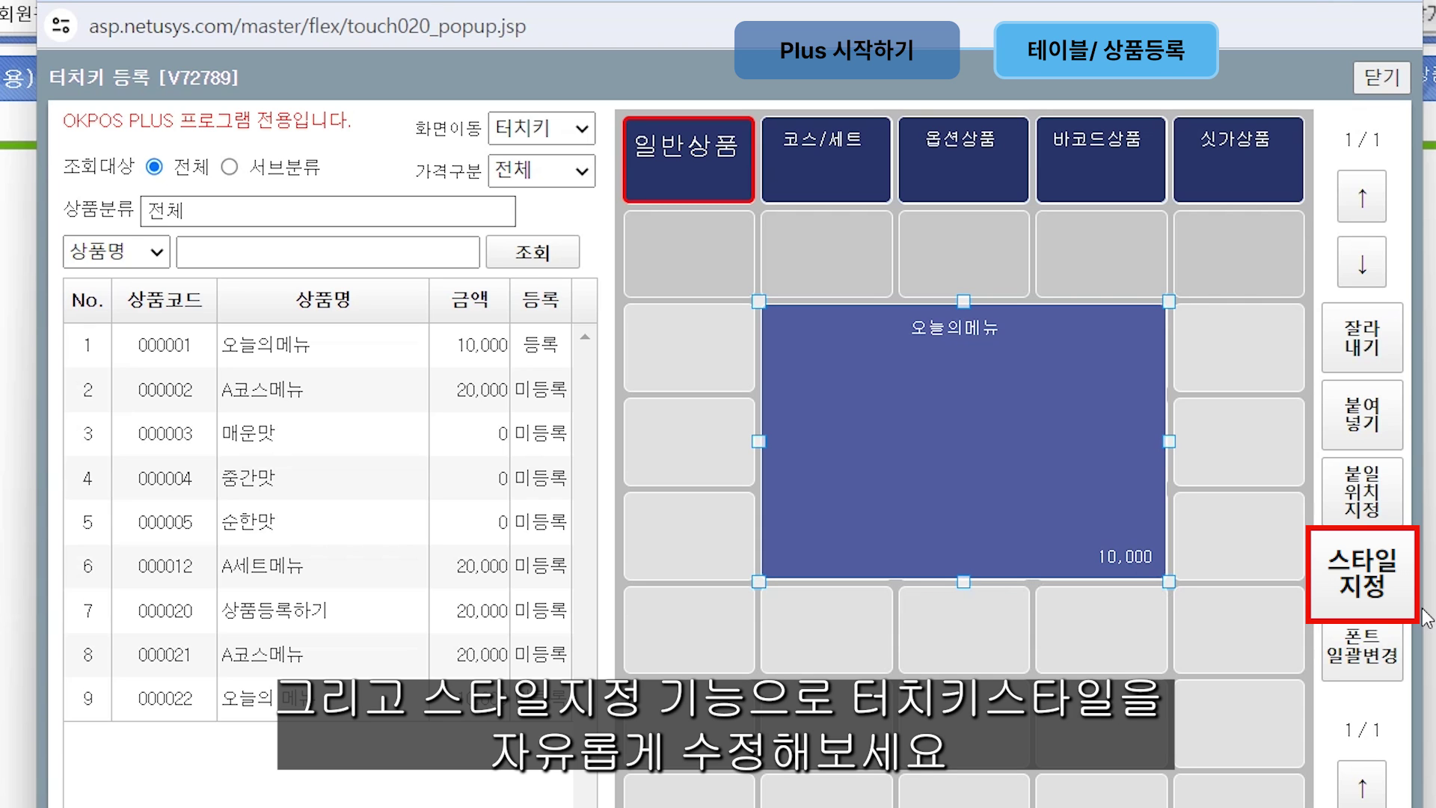
click(1384, 591)
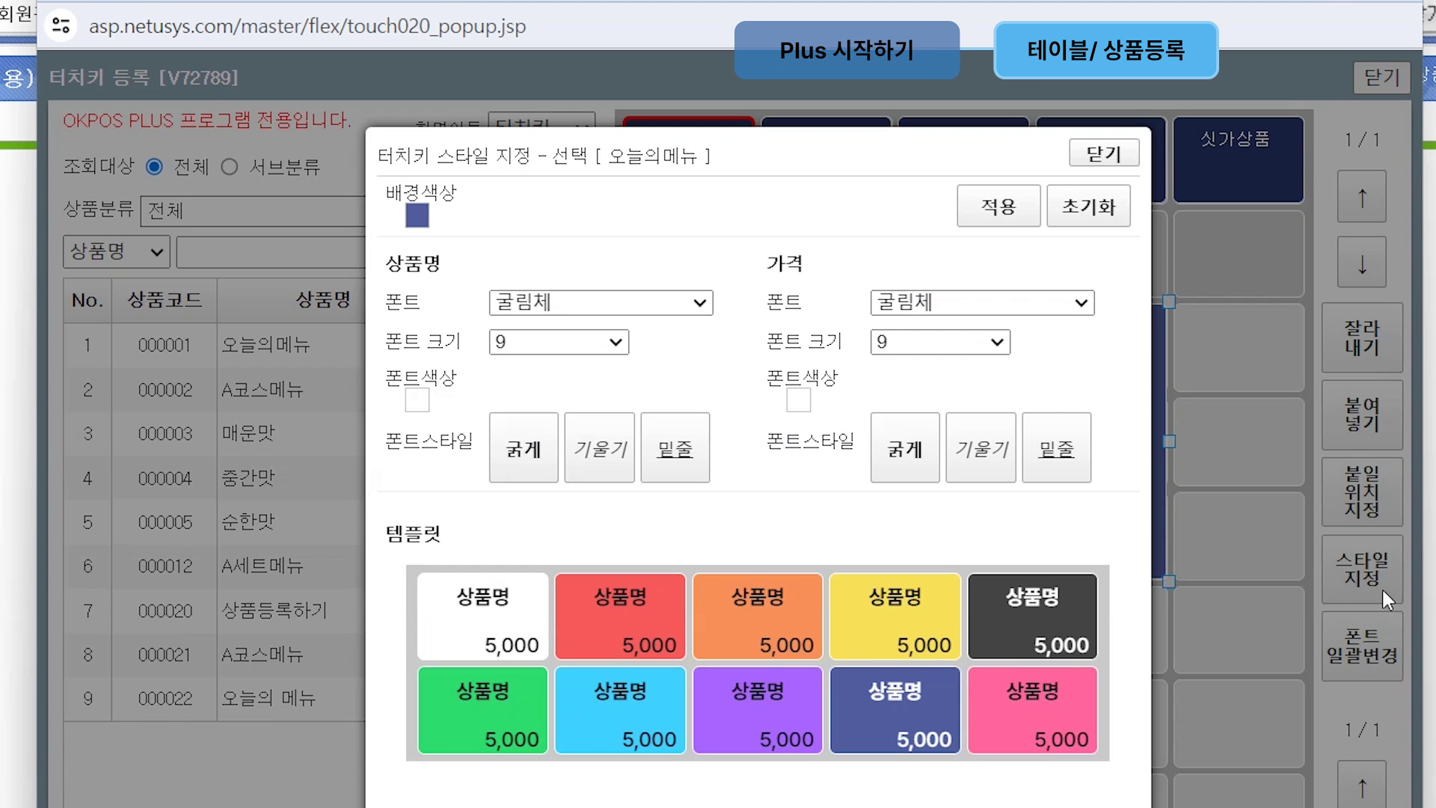
Step: Apply the orange style template to the 오늘의메뉴 key and save the layout
click(814, 639)
click(999, 206)
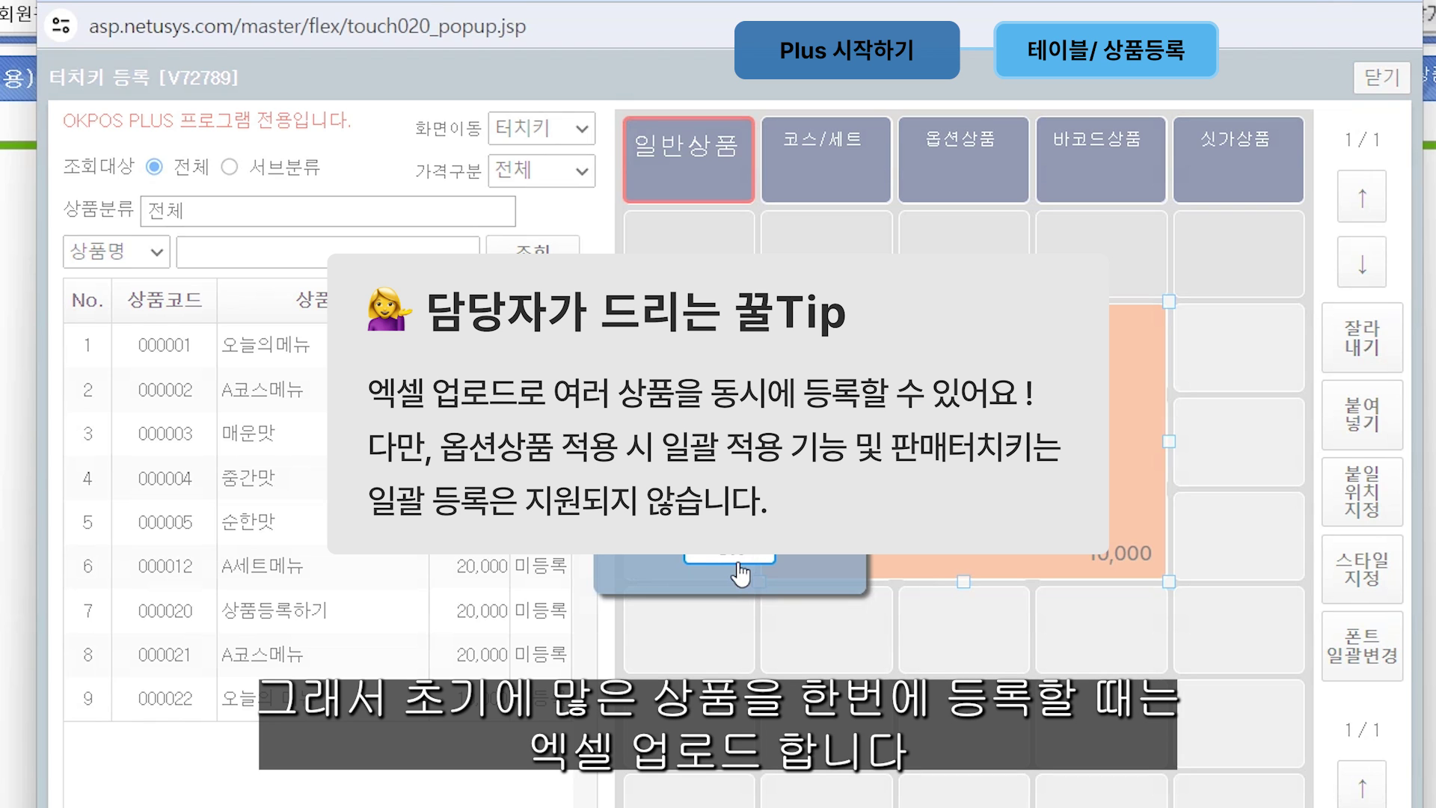
click(741, 572)
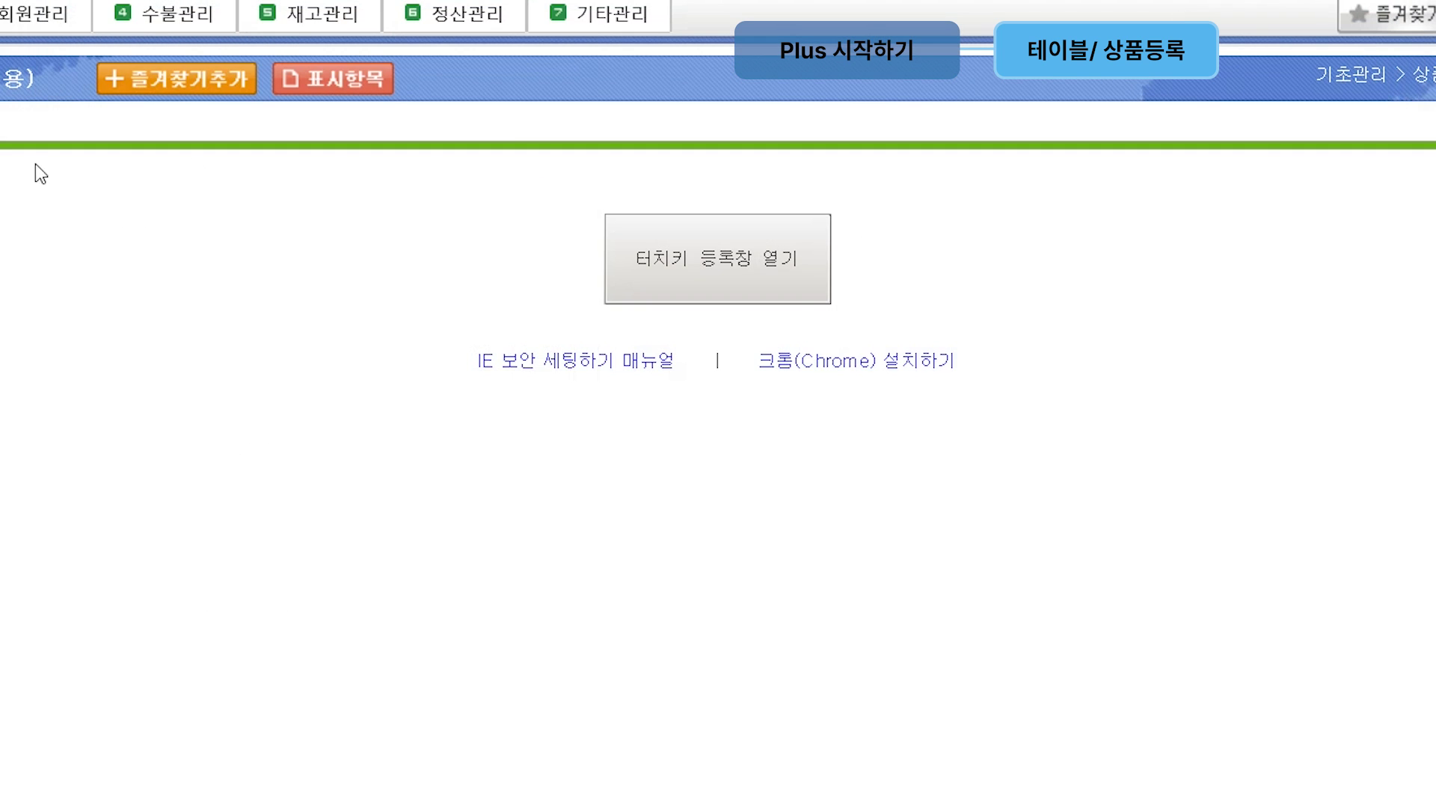
Step: Download the blank template from the 상품엑셀업로드 page and select its sample rows
mouse_move(64, 86)
mouse_move(120, 213)
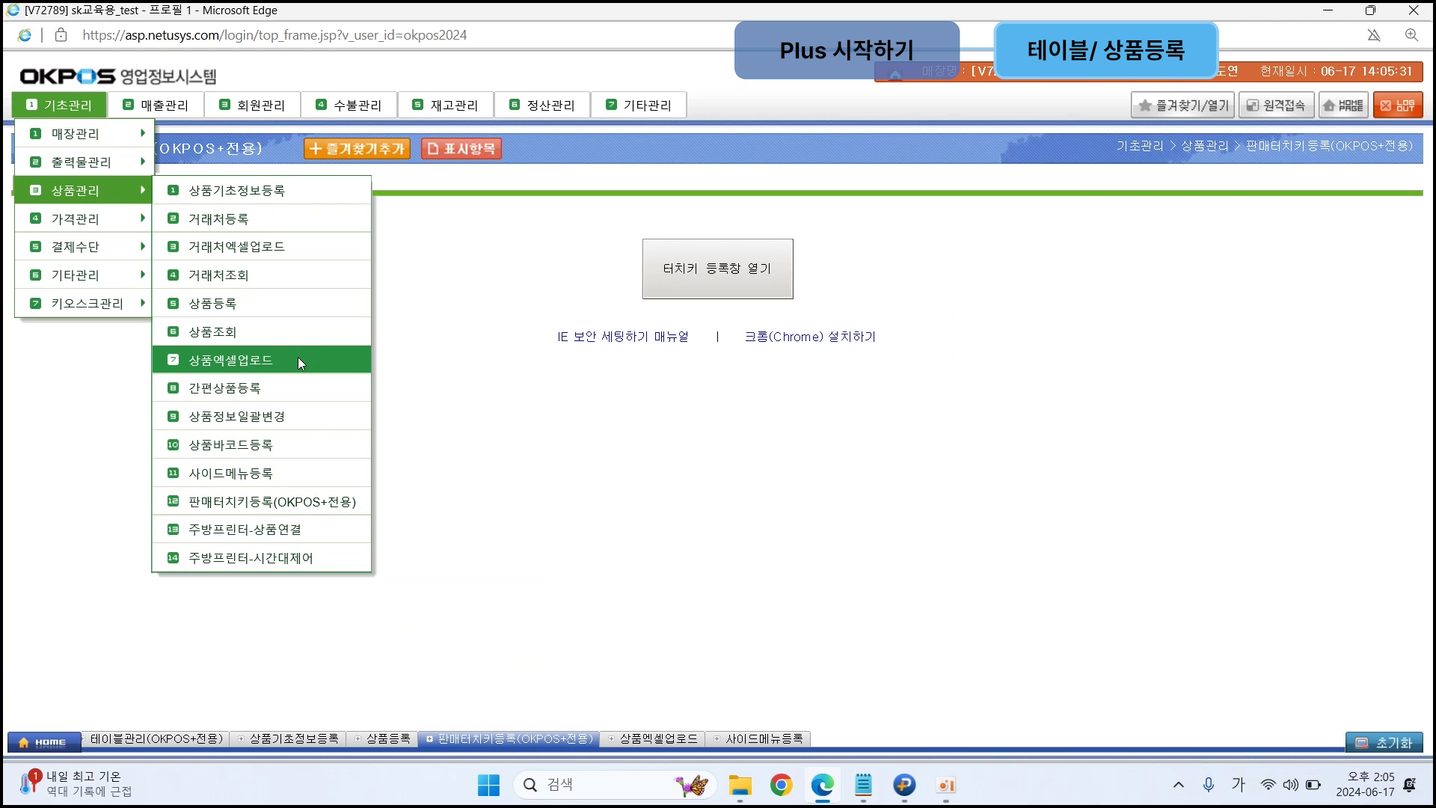
click(447, 452)
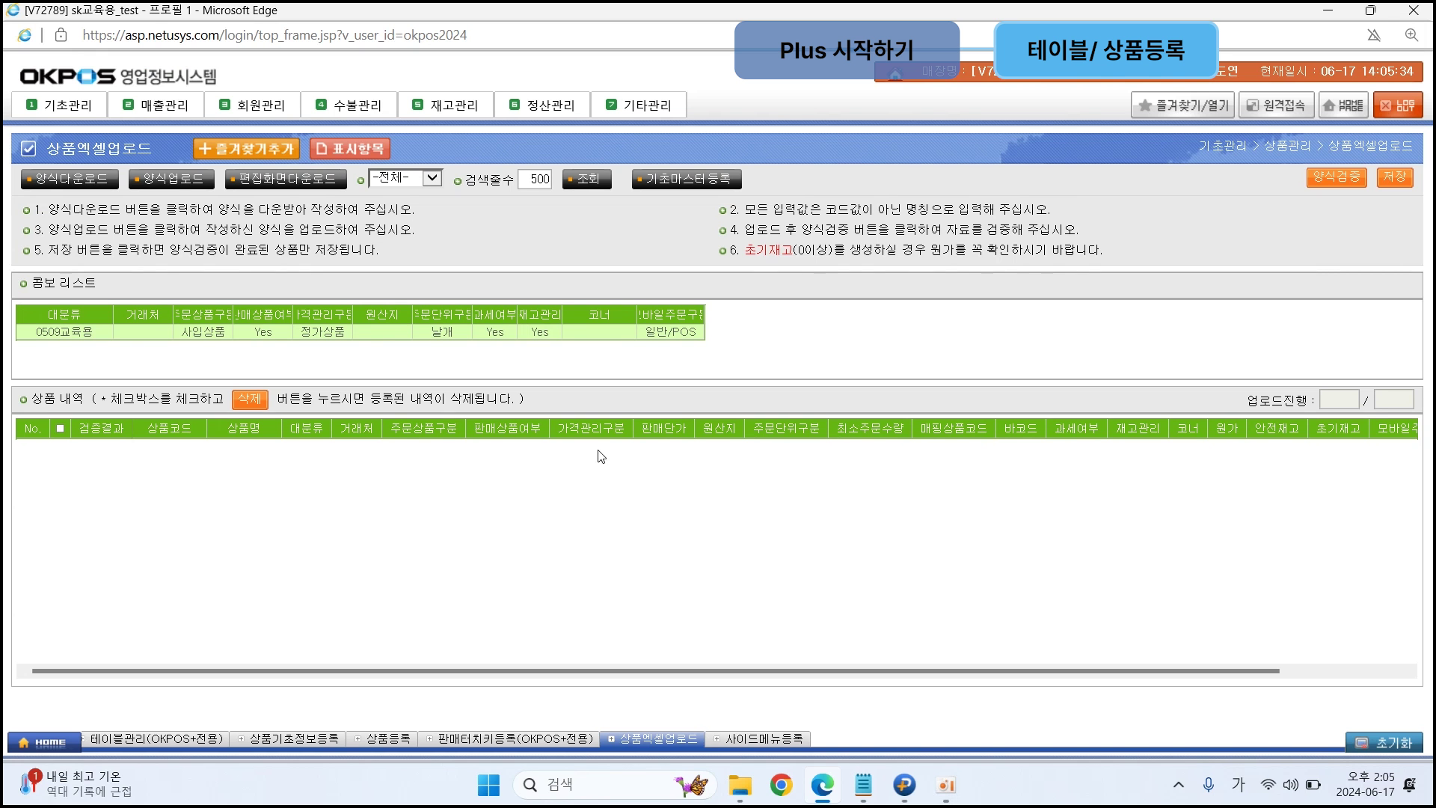
click(83, 186)
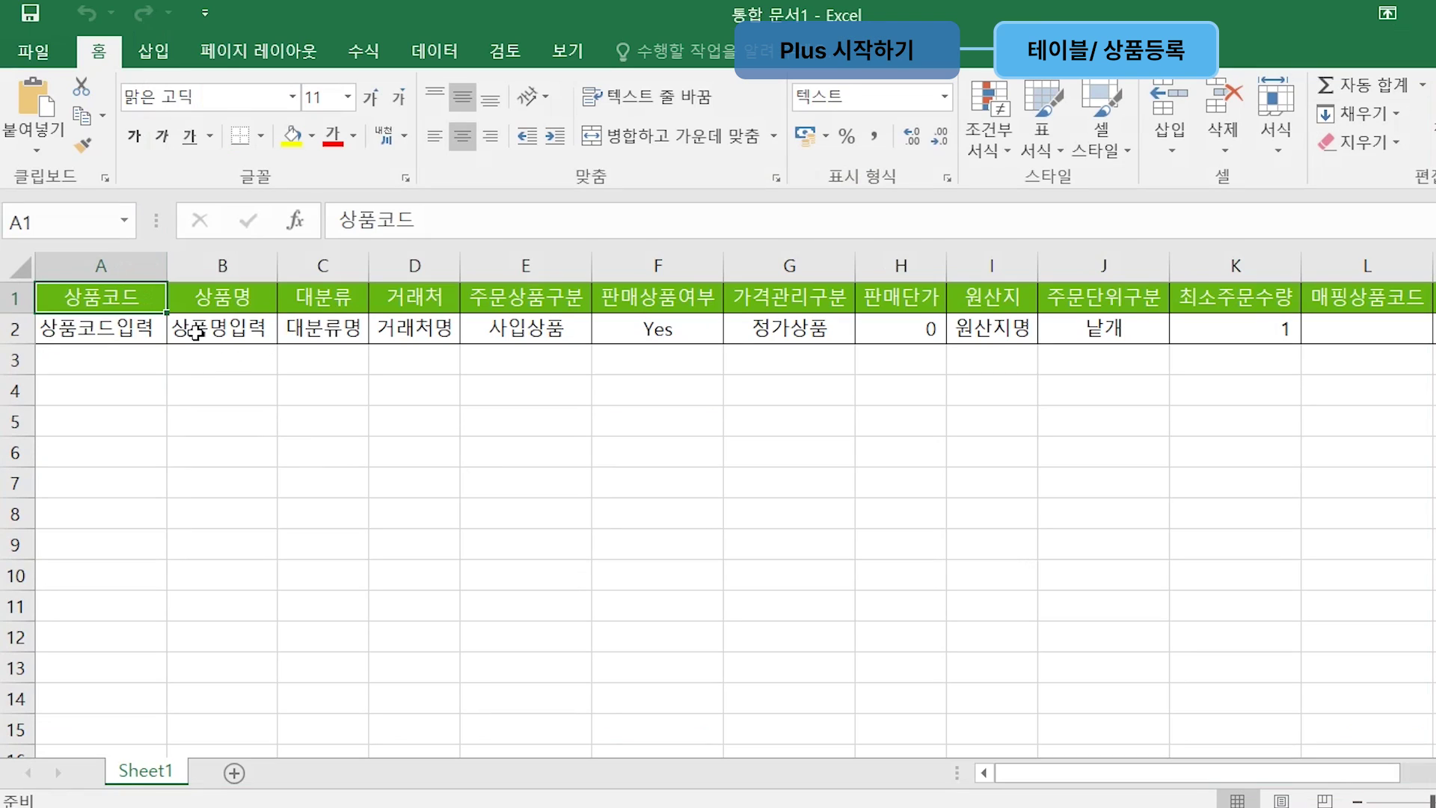
drag(119, 330, 1401, 394)
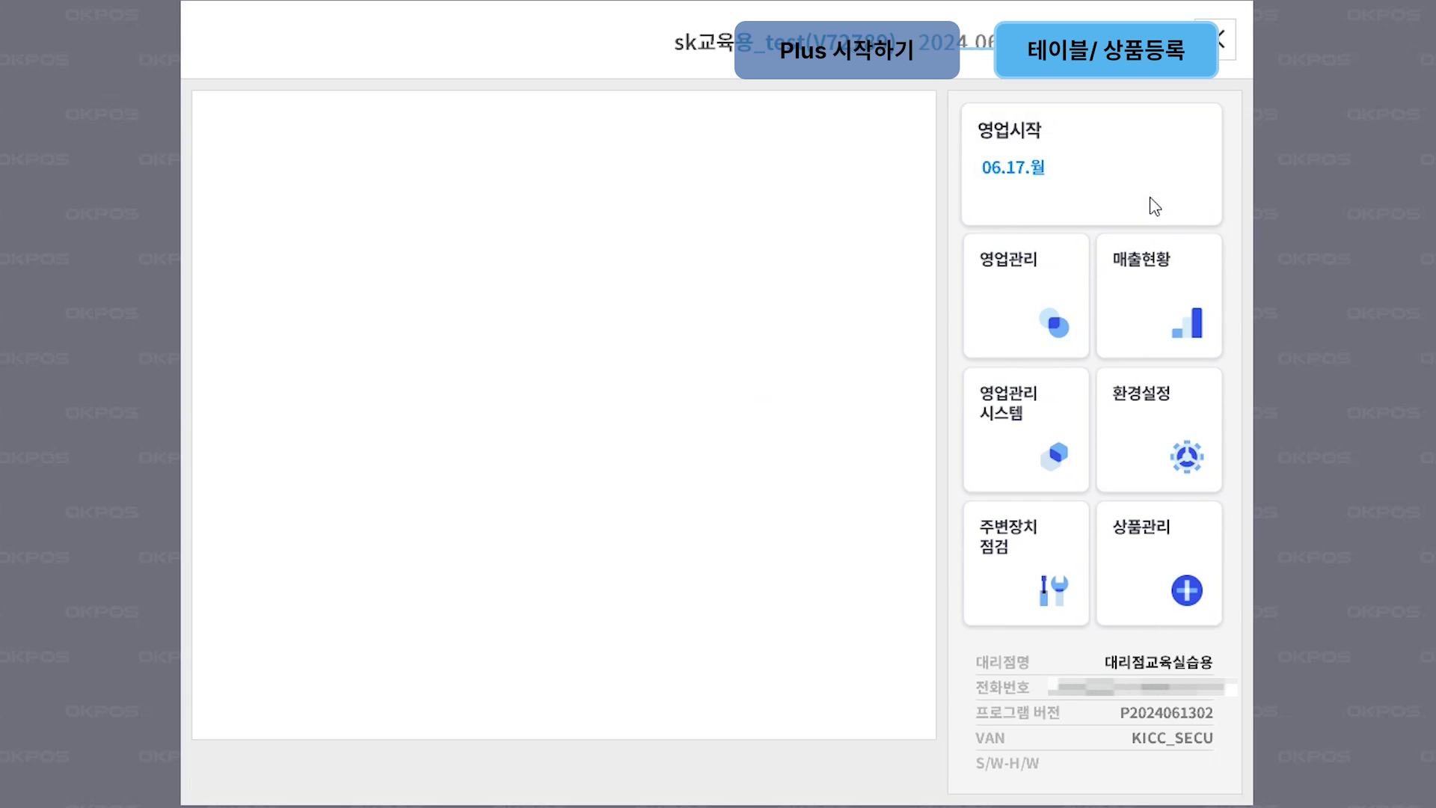
Step: Start the business day with 영업시작 and open table 1's order screen
click(1155, 205)
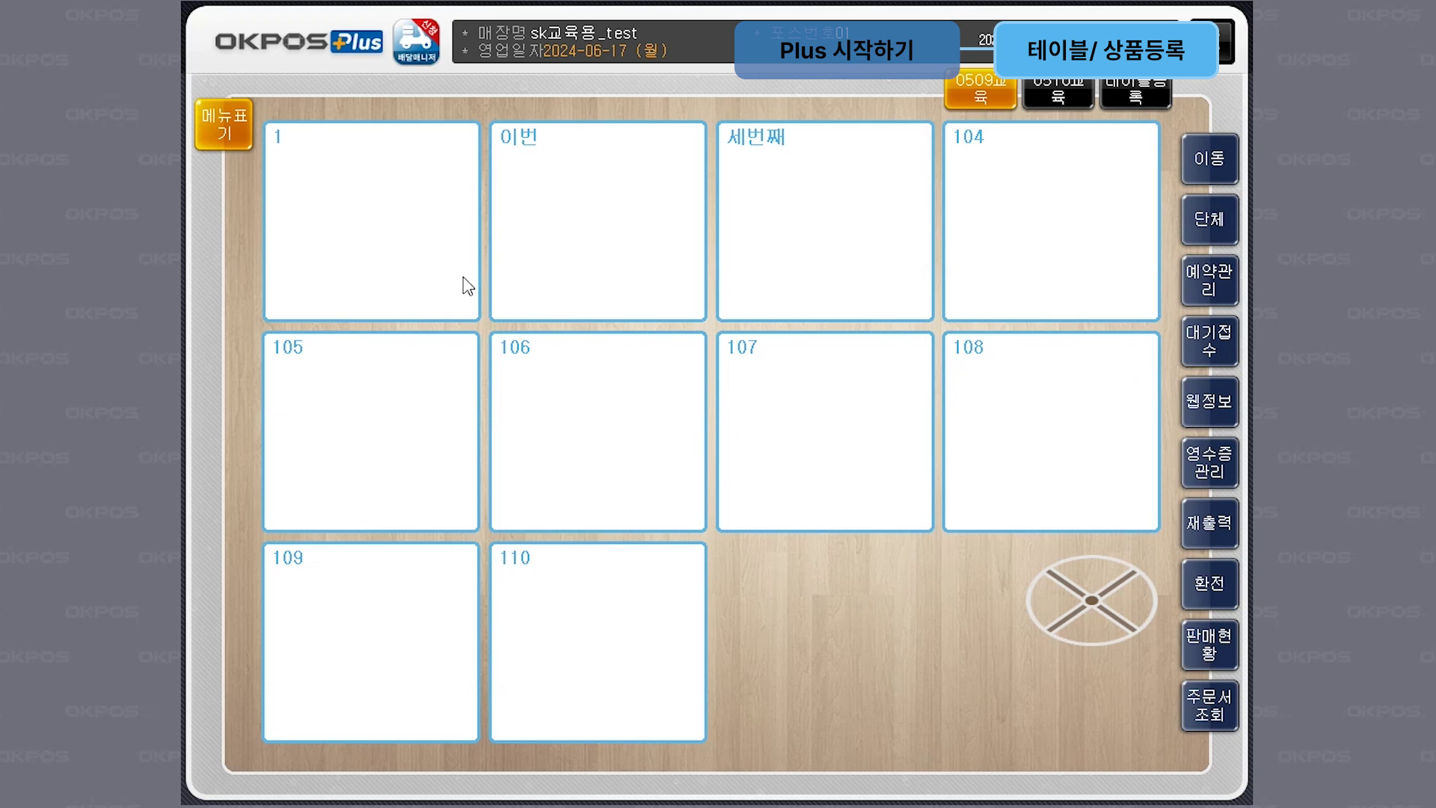
click(438, 255)
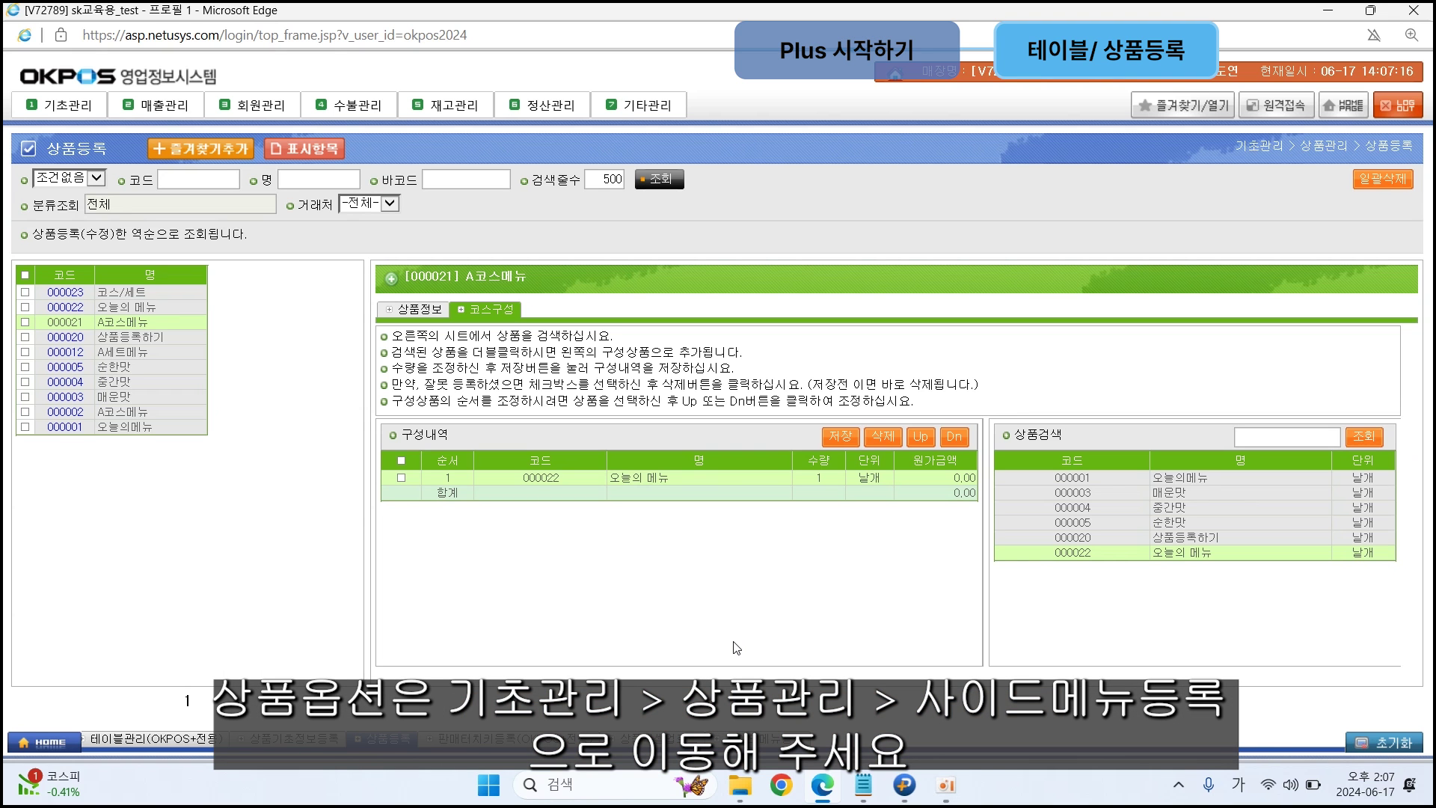
Step: Open 사이드메뉴등록 and add a blank row in the 속성분류 panel
click(68, 104)
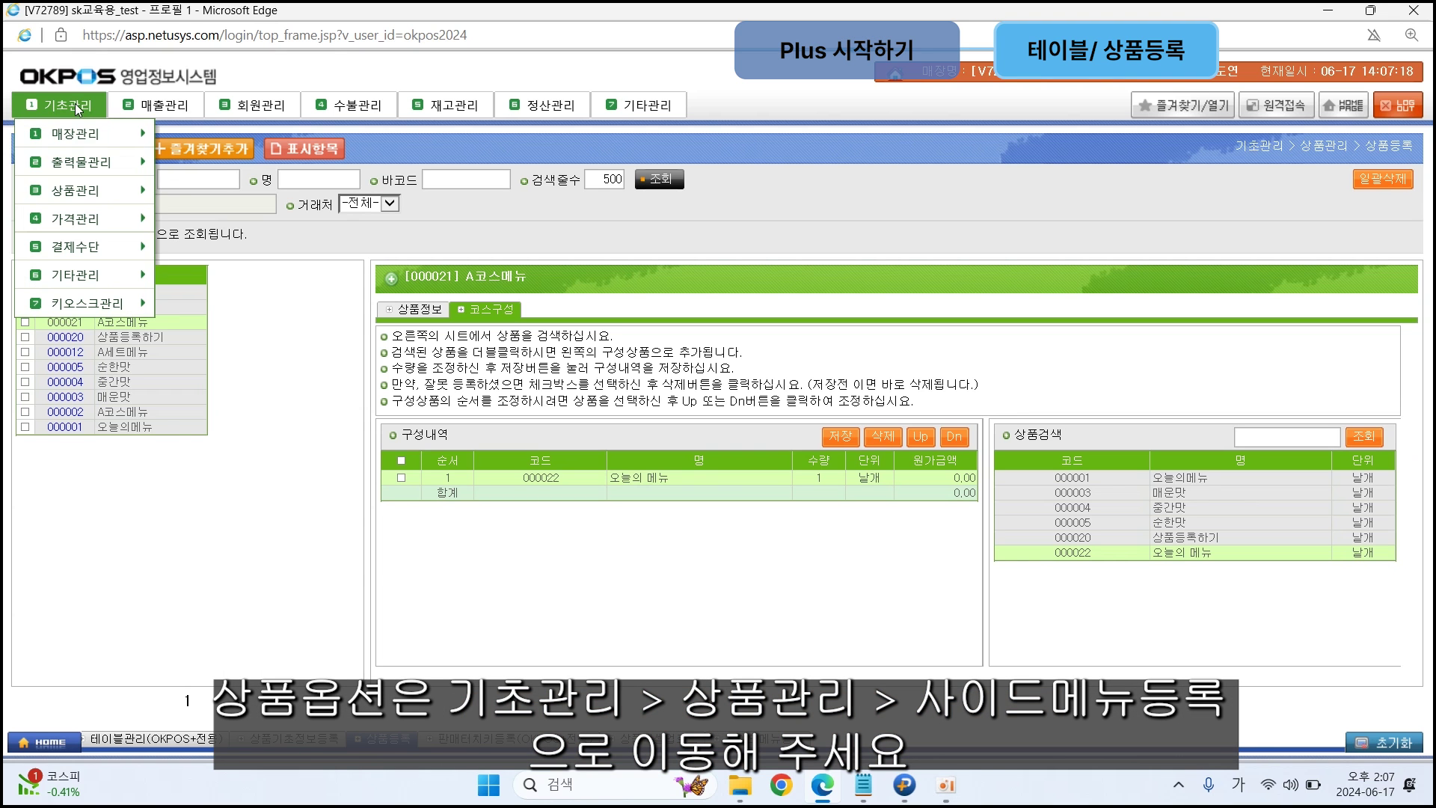
mouse_move(69, 187)
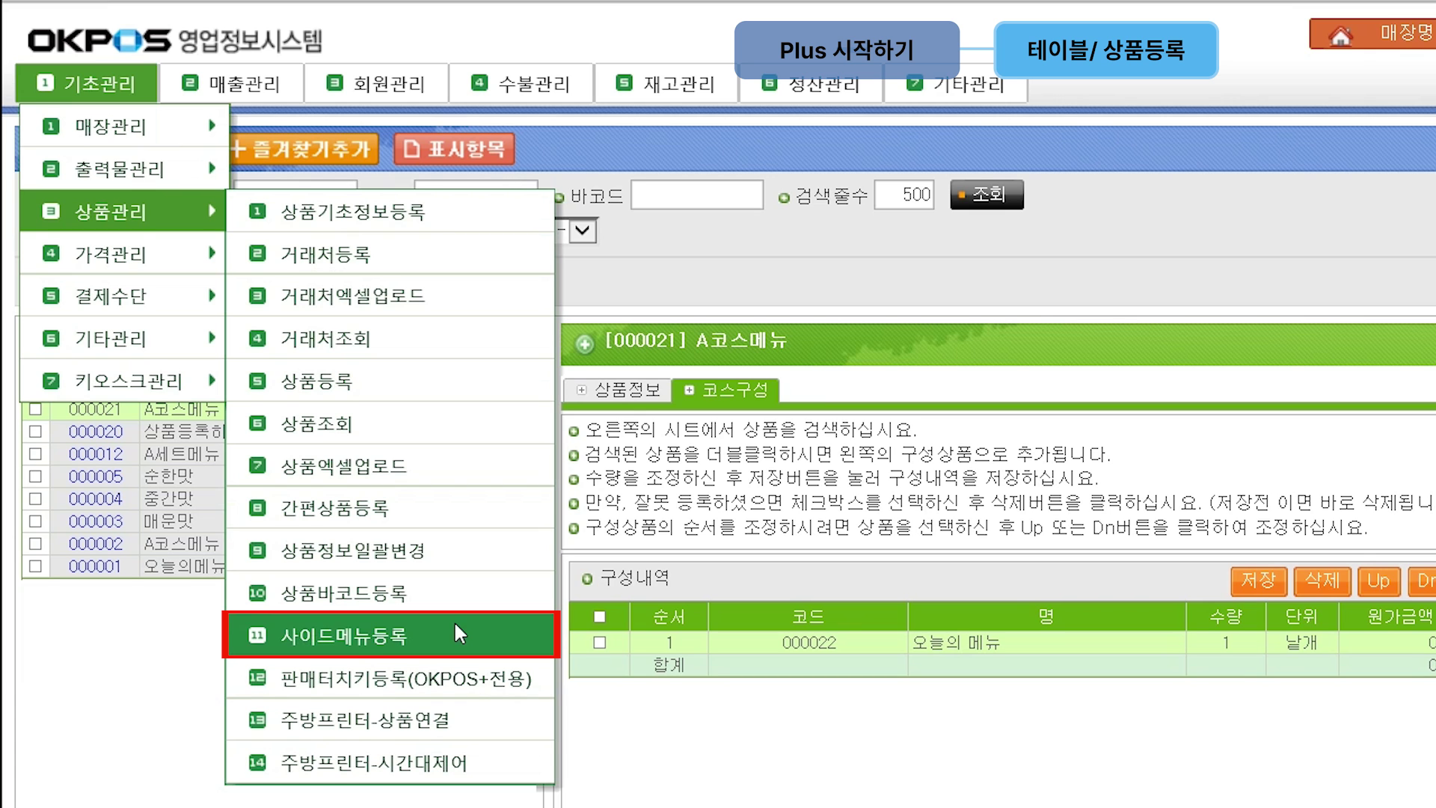
click(454, 629)
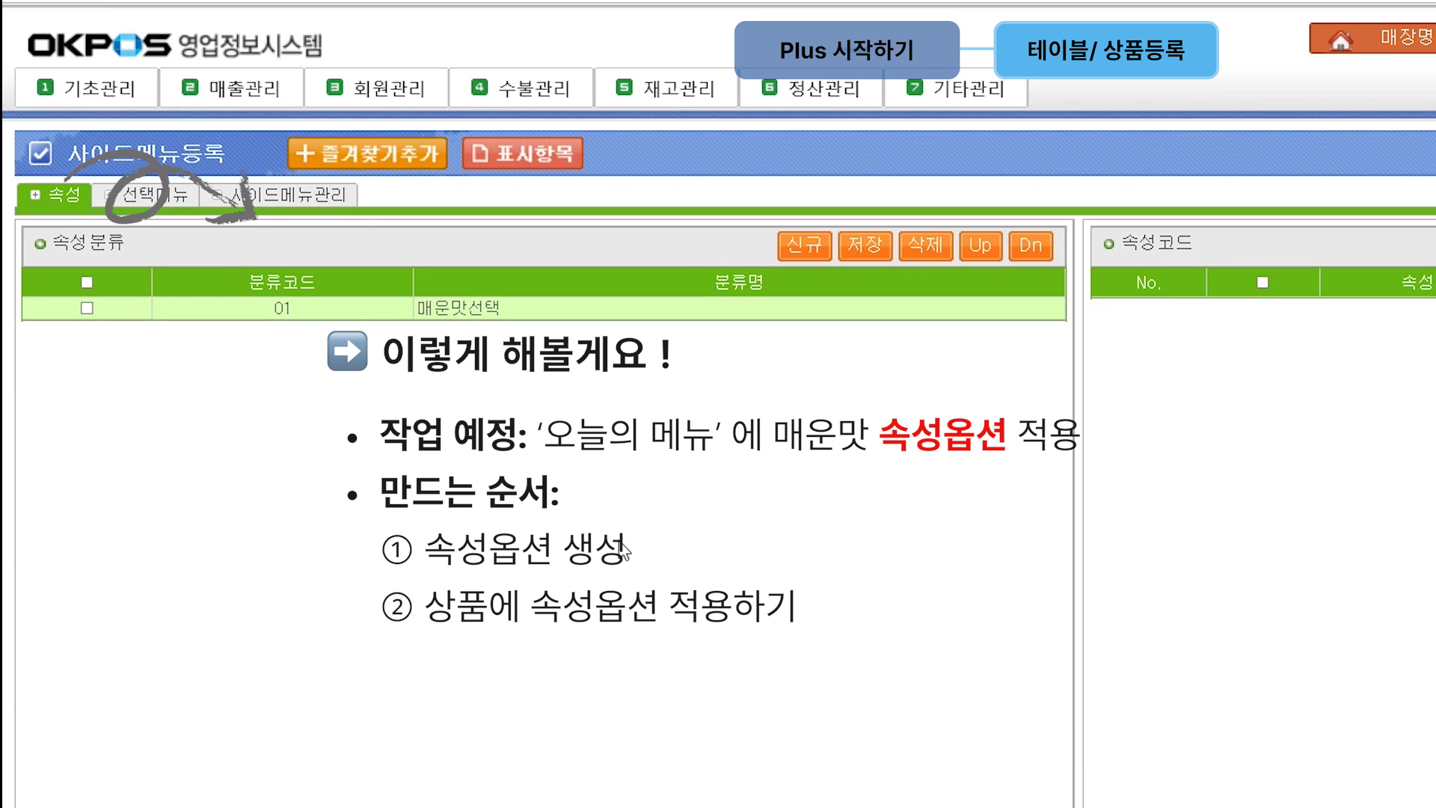
click(806, 262)
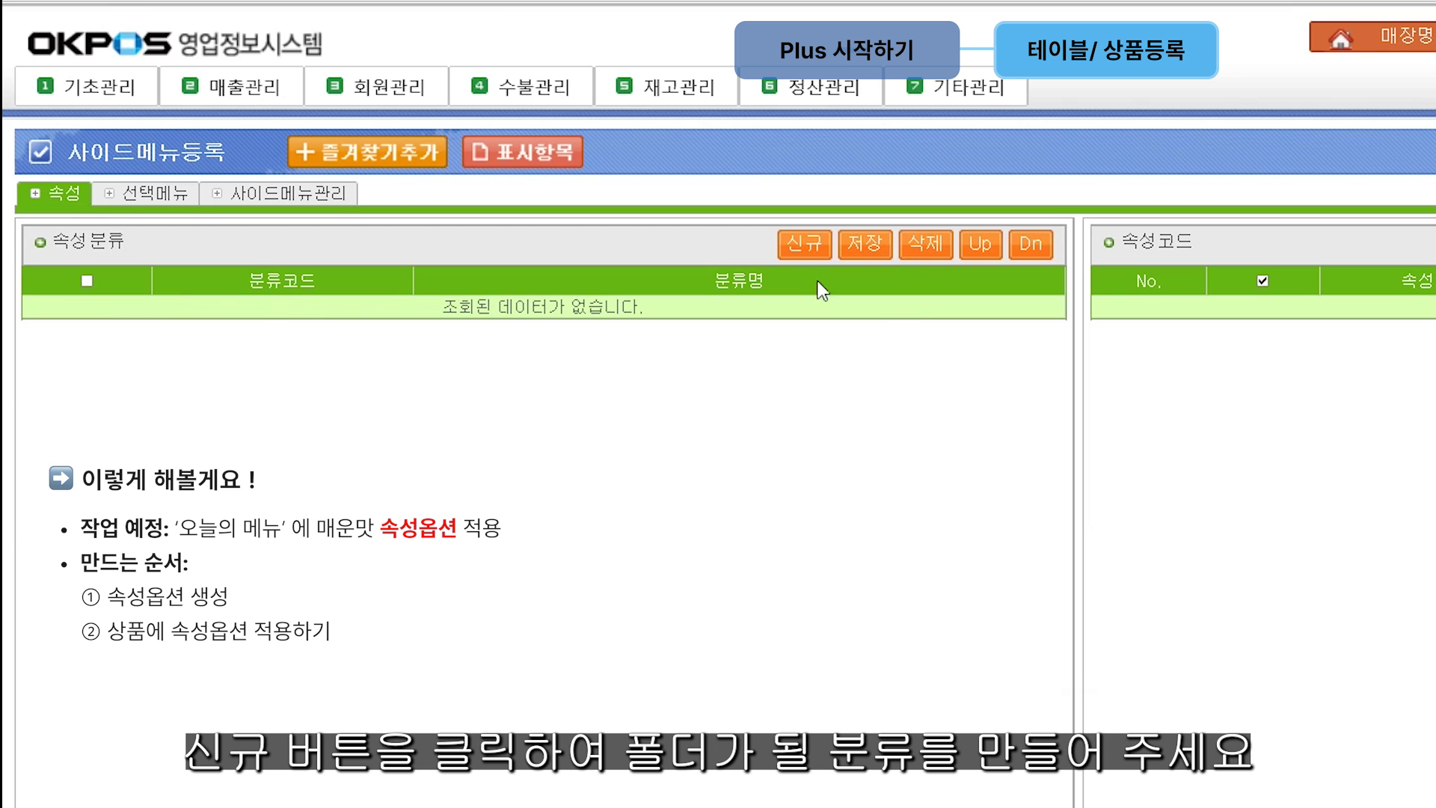
Step: Create and save the attribute category 매운맛
click(804, 247)
click(580, 305)
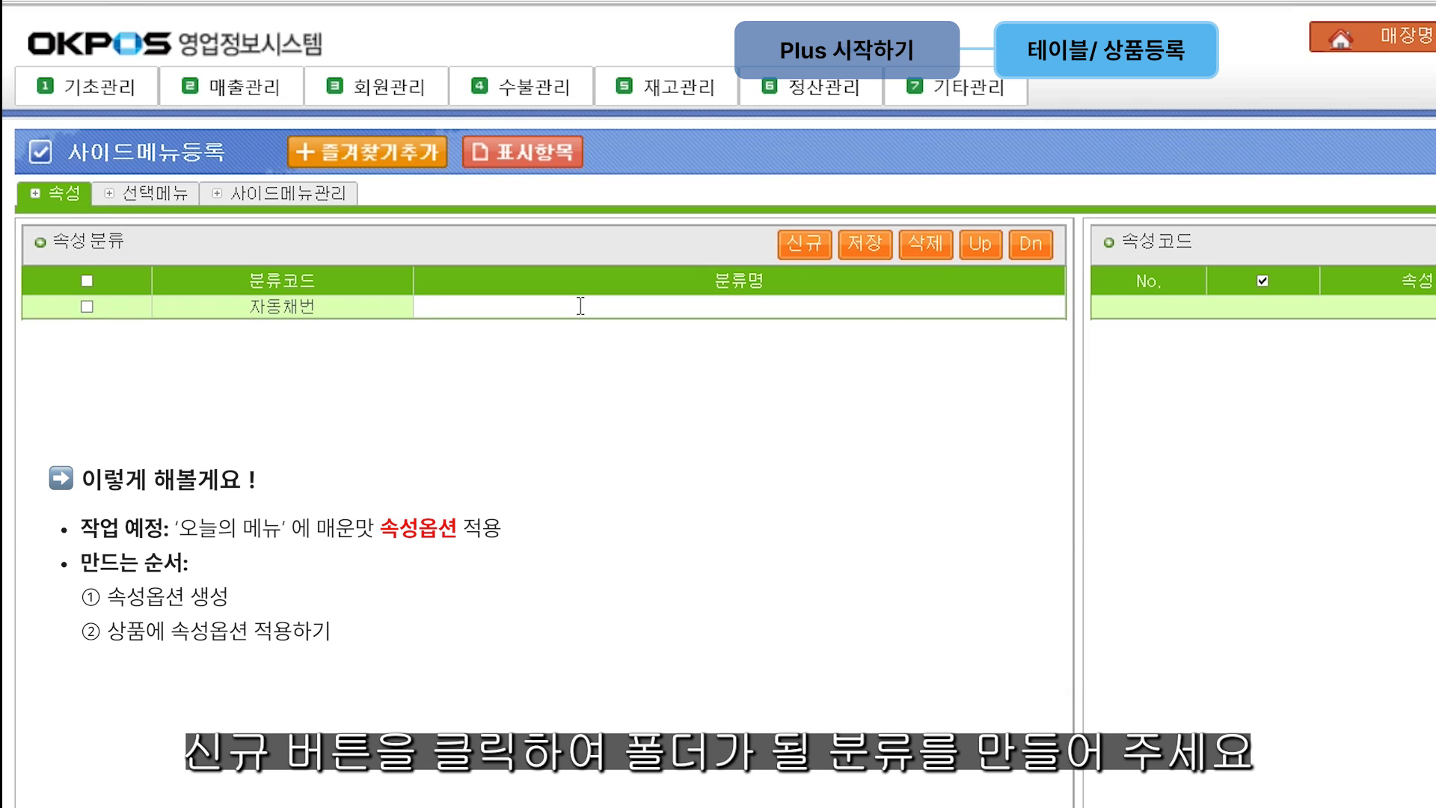
text(ㄴ매운맛)
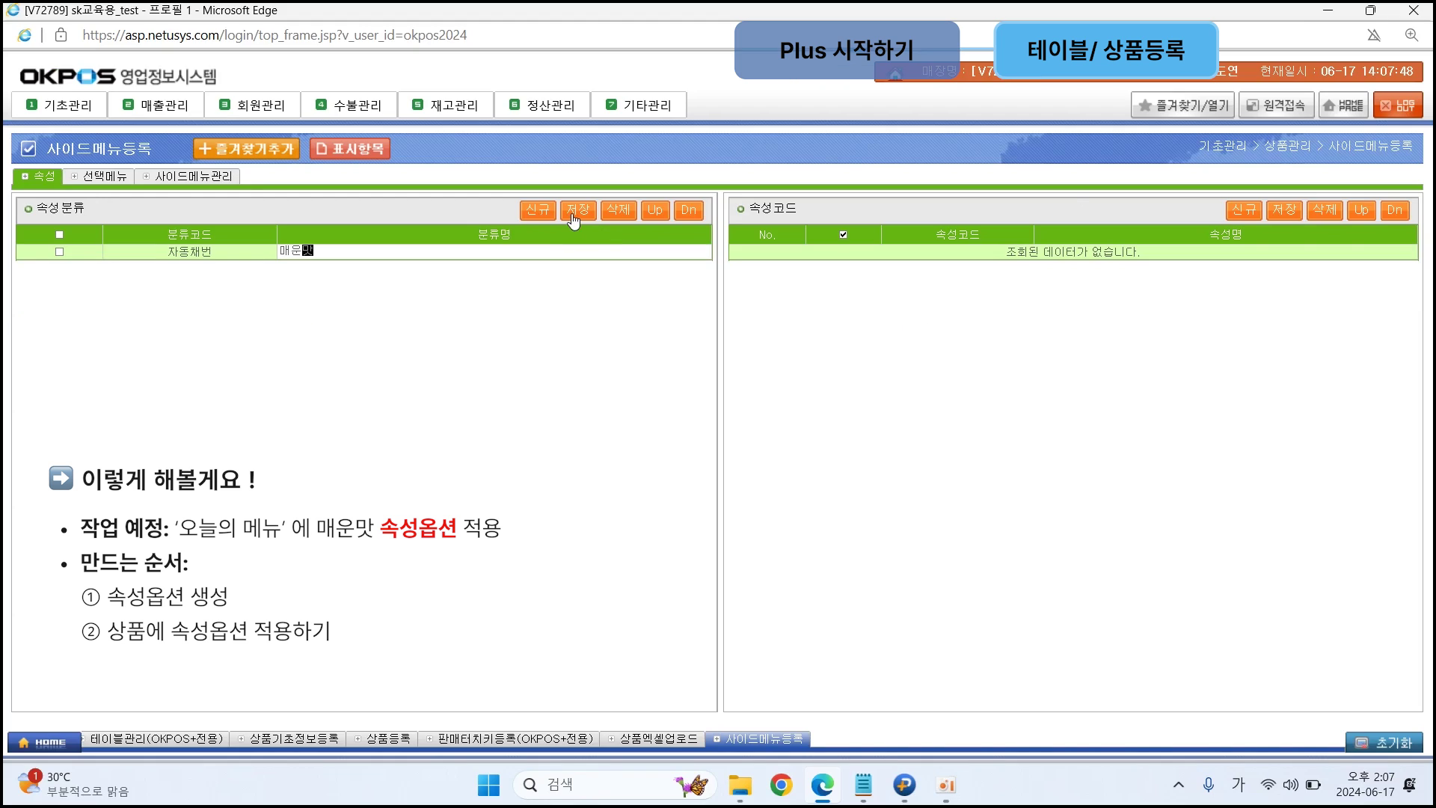
click(864, 244)
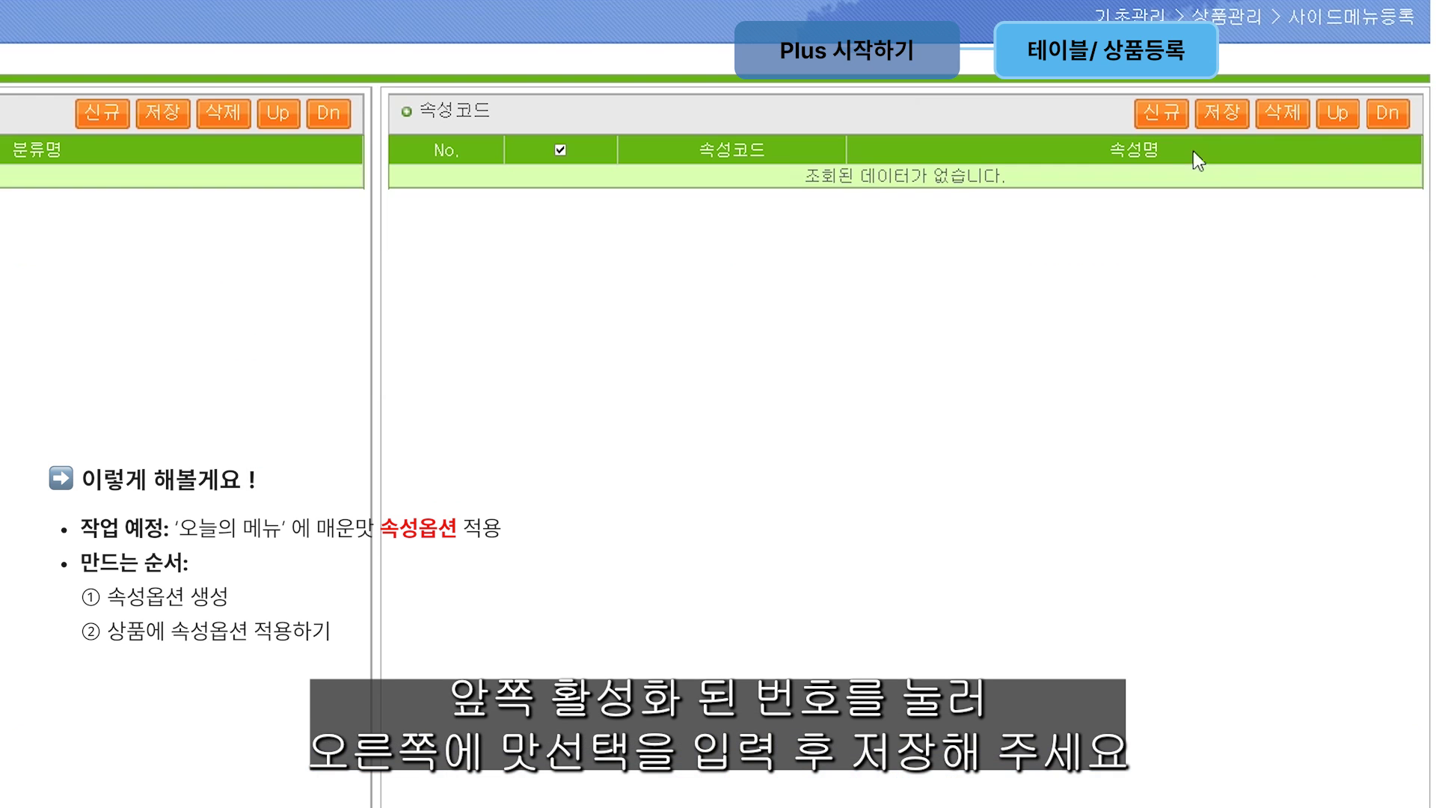
Step: Add attribute codes 매운맛, 중간맛 and 순한맛 under it and save them
click(1158, 117)
click(1157, 117)
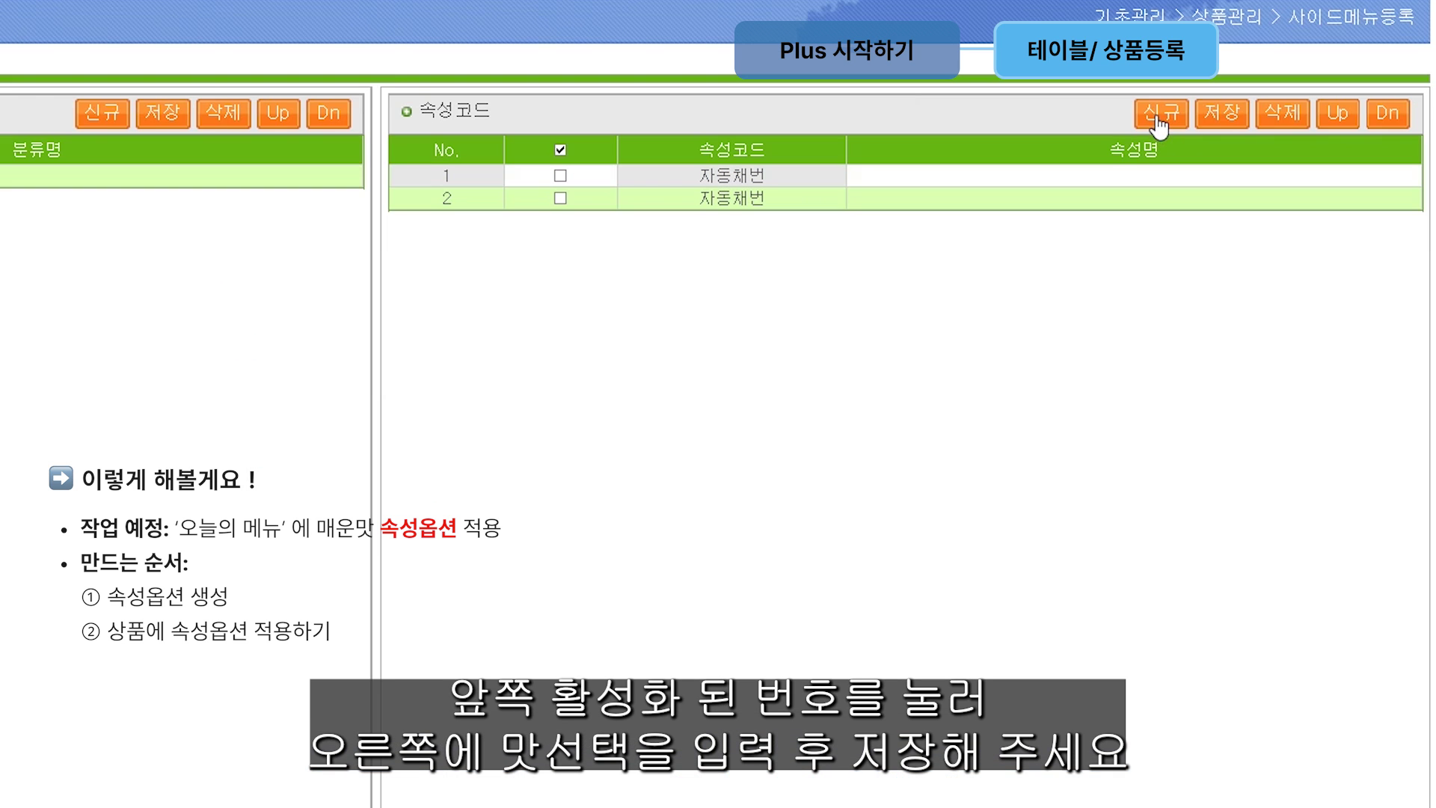
click(1158, 116)
click(1132, 170)
click(1133, 172)
text(매운맛)
click(1157, 196)
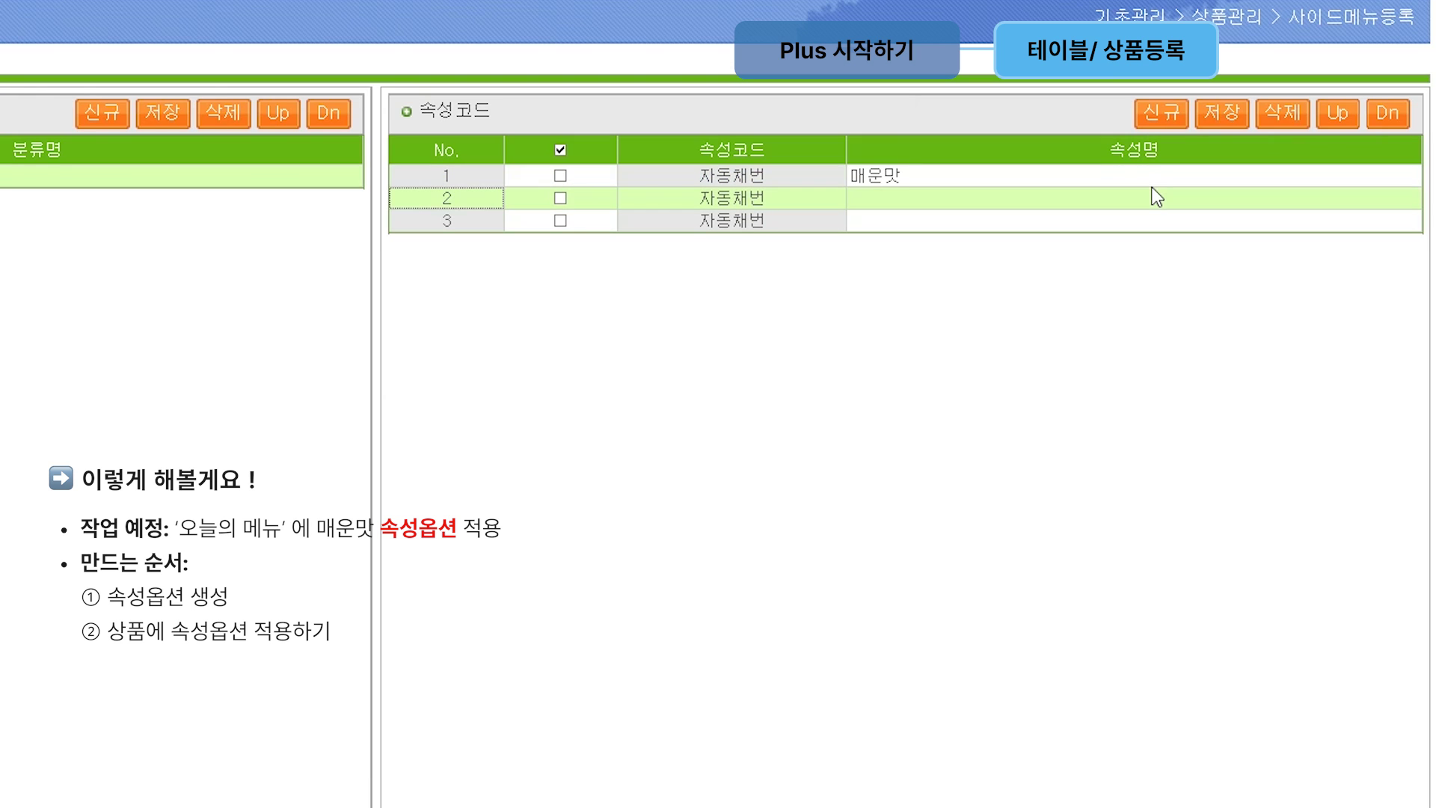
click(1140, 196)
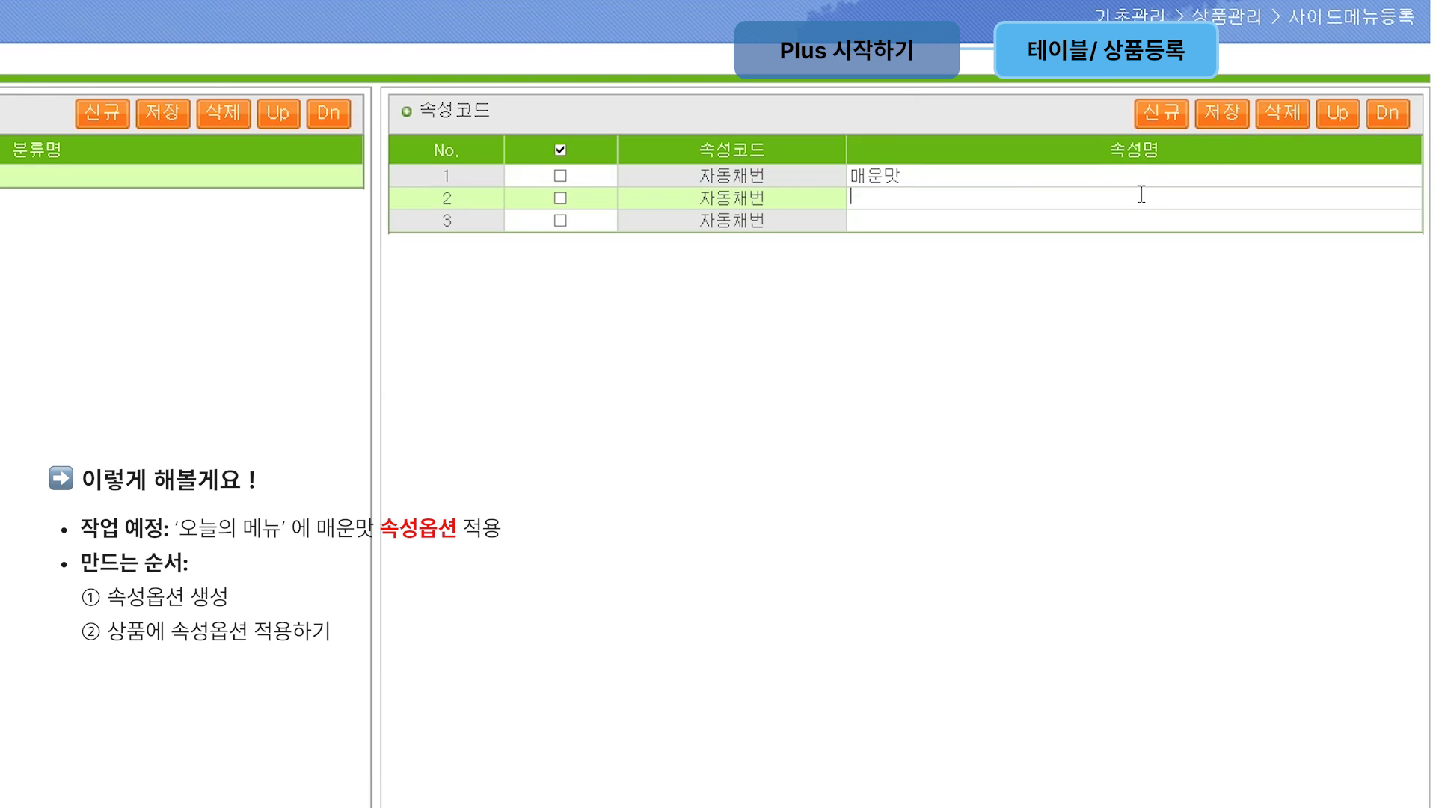
text(주ㅇㅁ마)
click(1046, 224)
text(순한ㅁ)
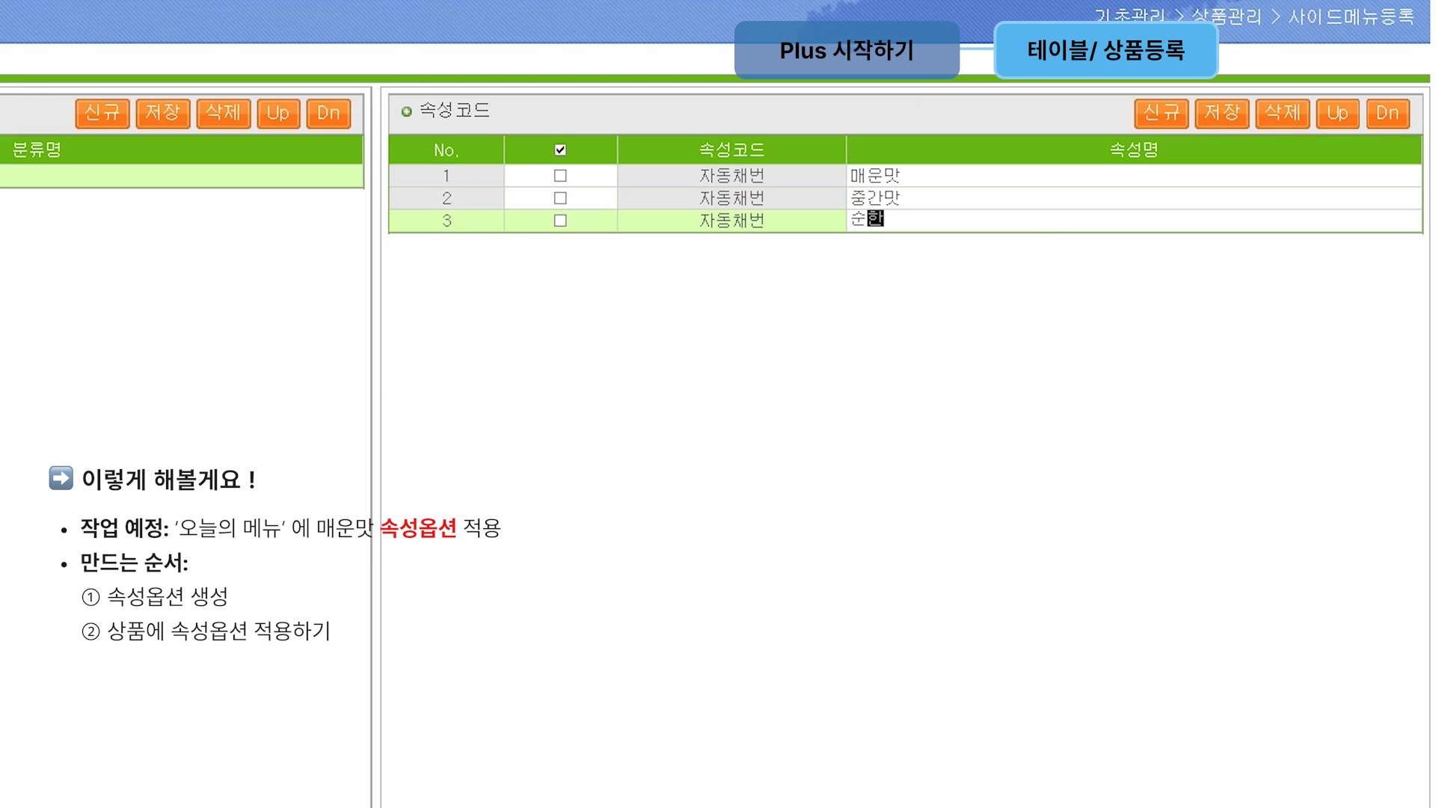
click(1046, 228)
click(1228, 113)
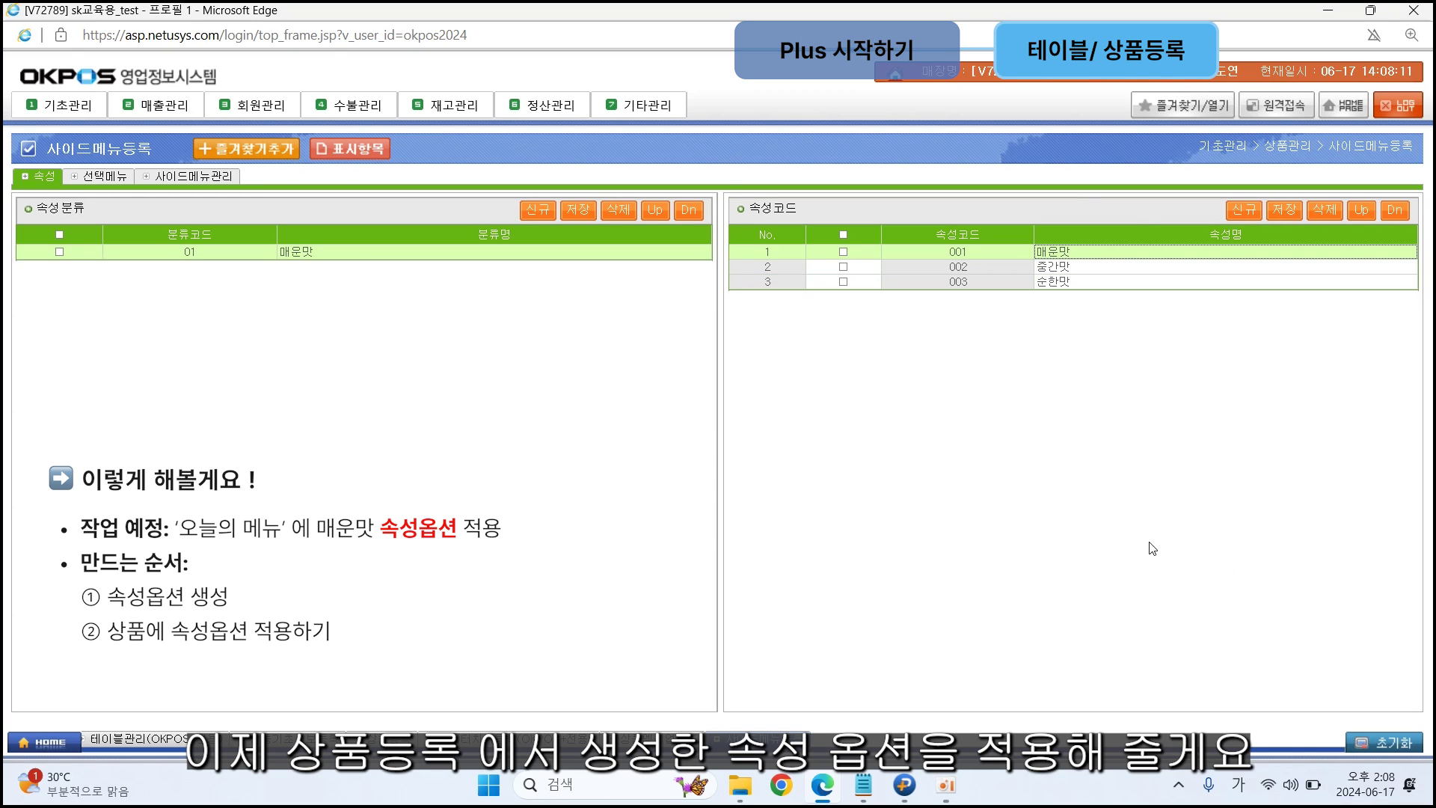
Step: Turn on side menus for product 000022 오늘의 메뉴 and give it the 매운맛 attribute
click(661, 183)
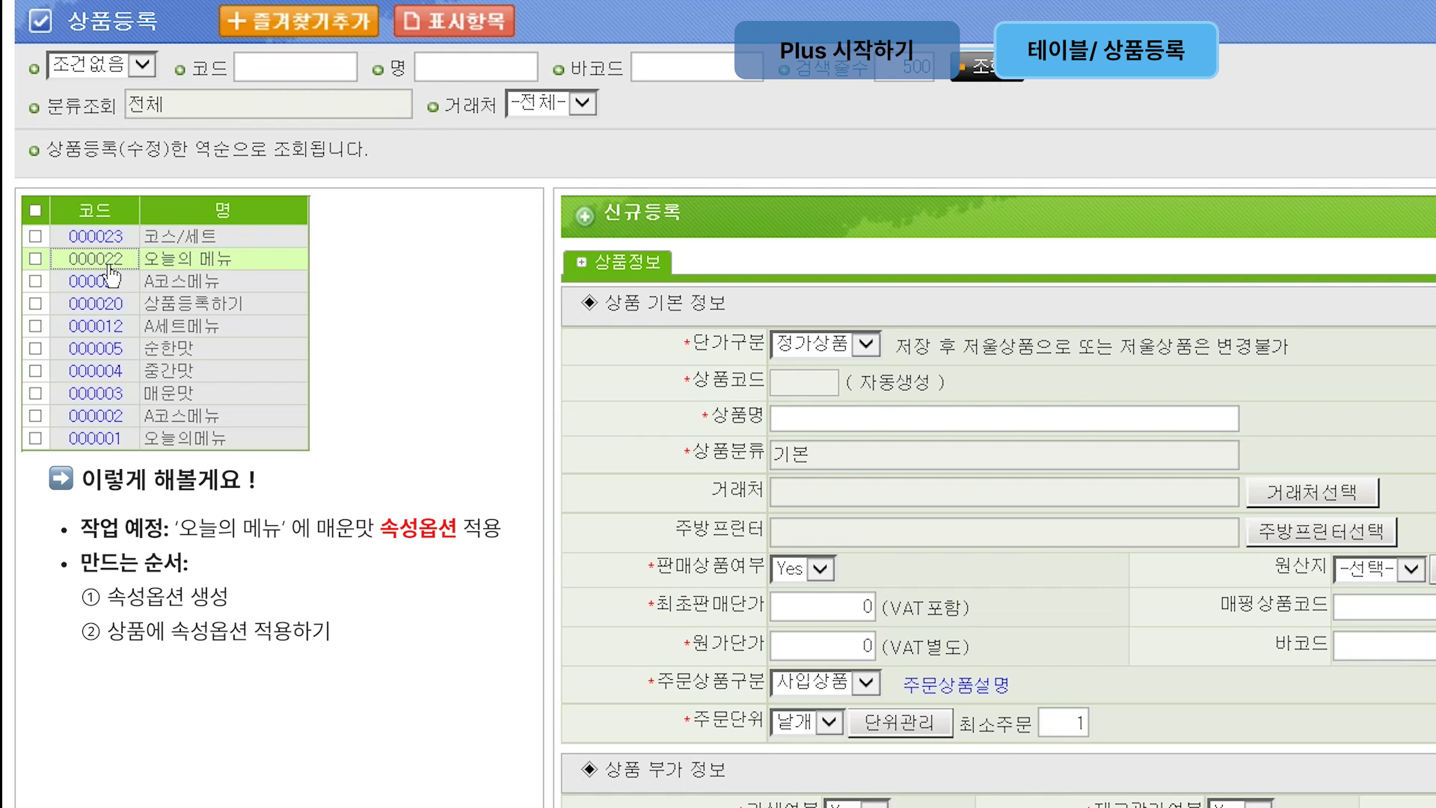
click(65, 307)
scroll(1207, 583, down, 6)
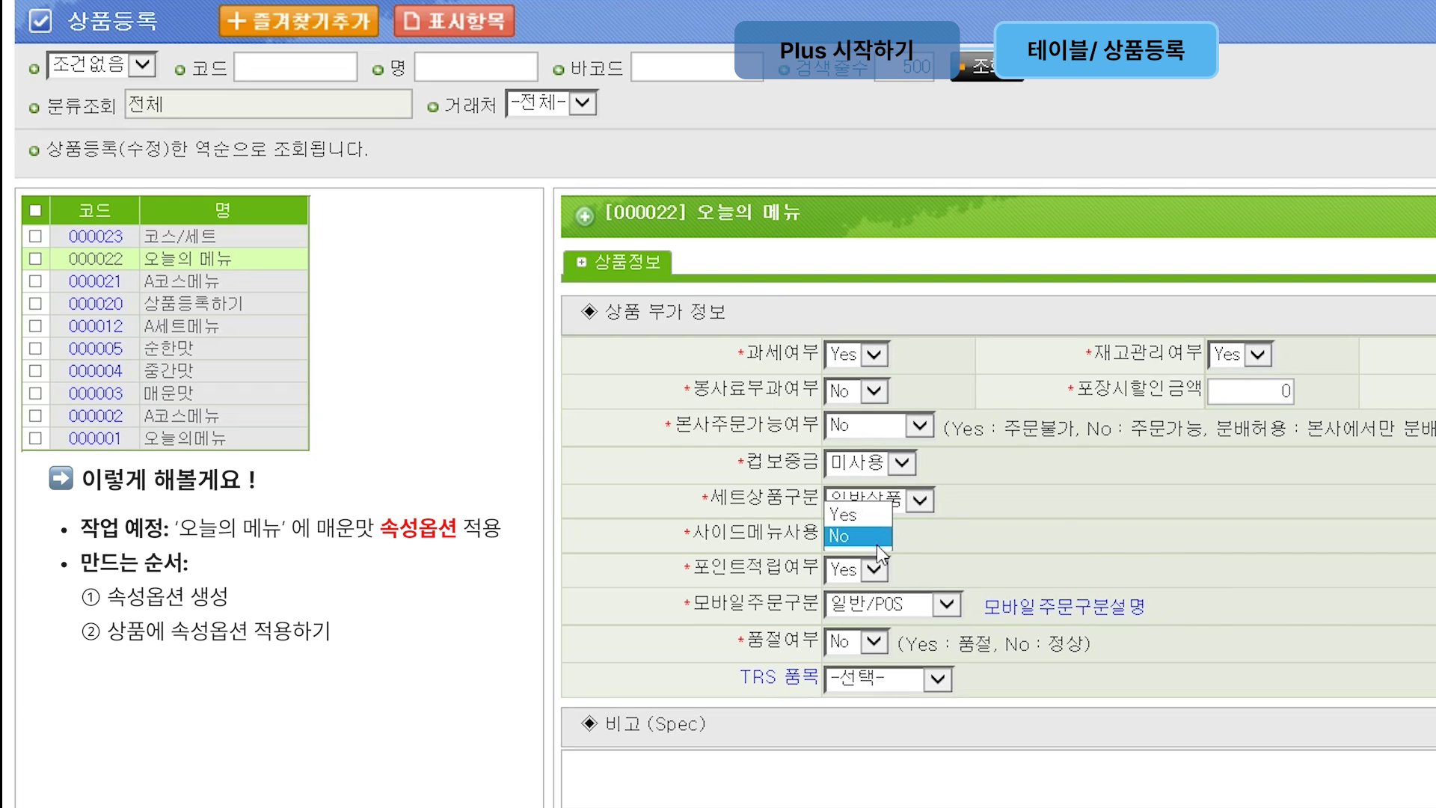
click(842, 515)
click(1050, 535)
click(987, 560)
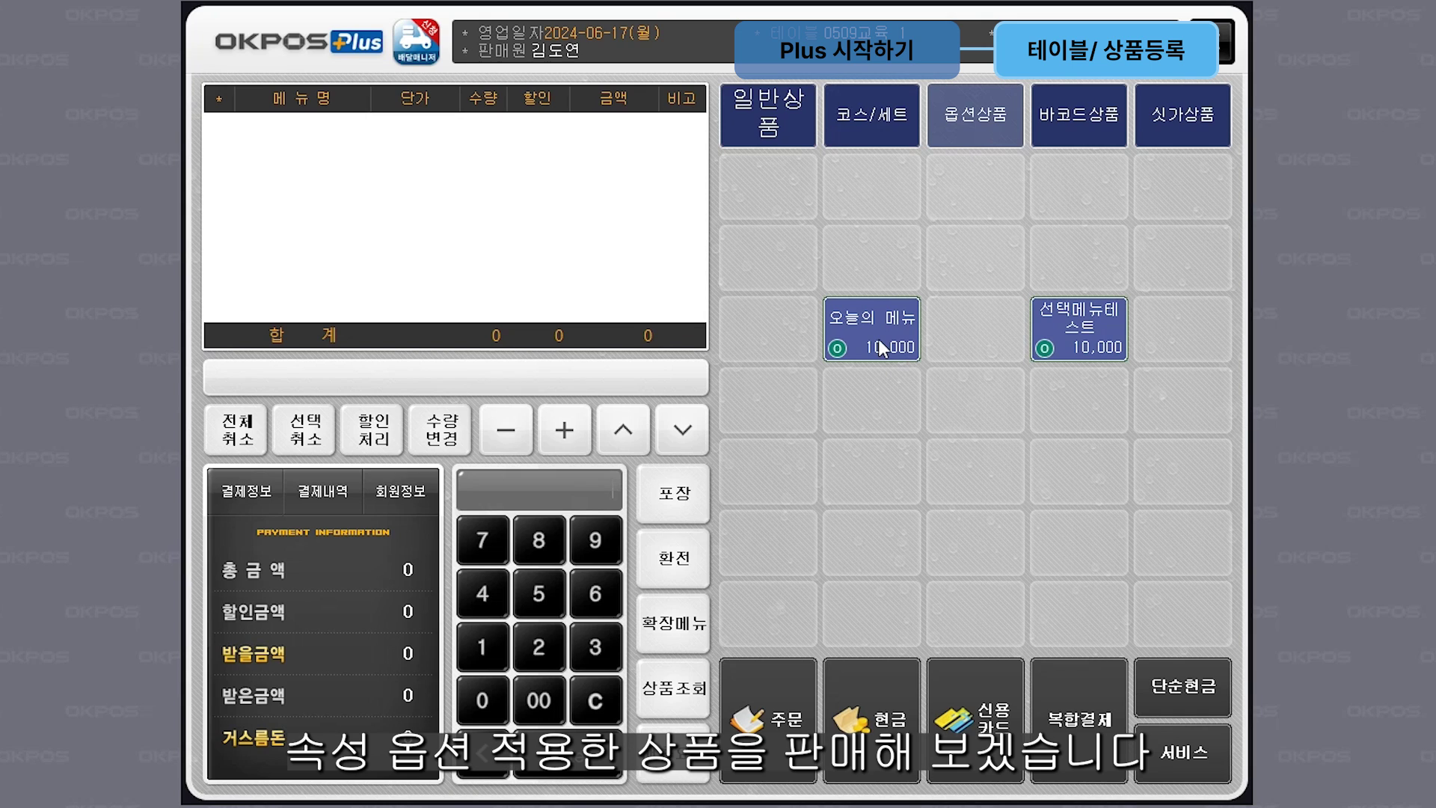
Step: Add 오늘의 메뉴 to the order with the 매운맛, 중간맛 and 순한맛 spice options
click(881, 348)
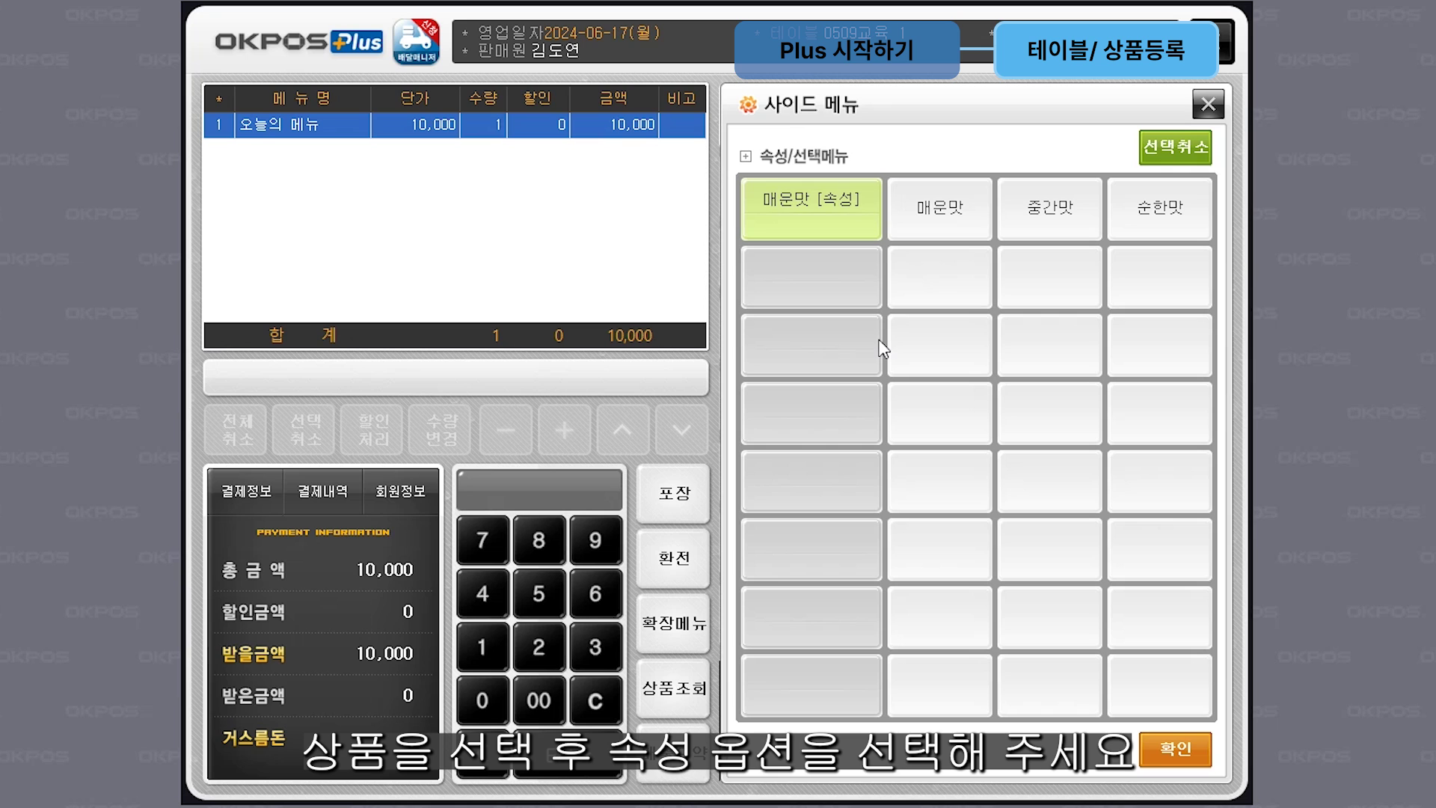
click(955, 225)
click(1044, 221)
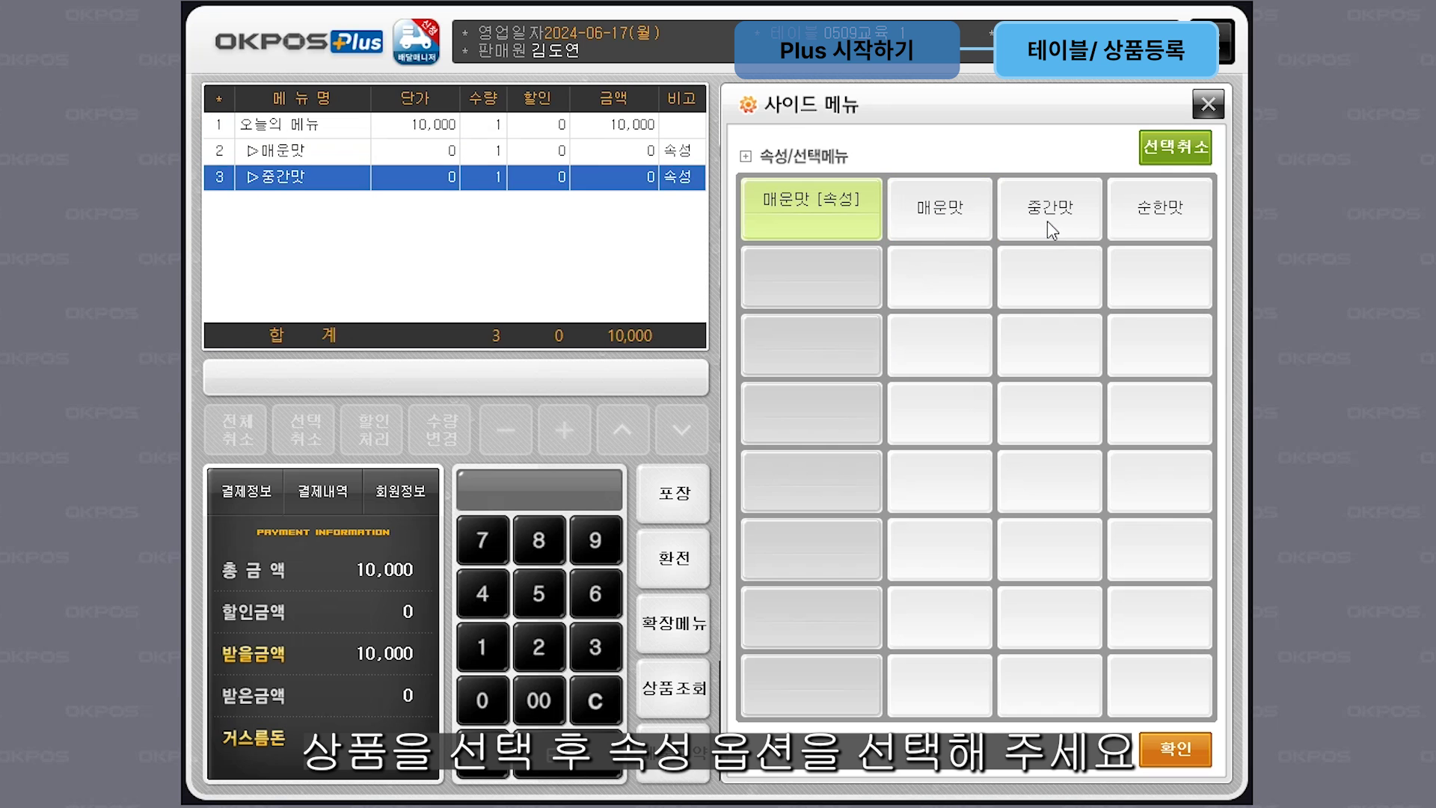
click(1159, 215)
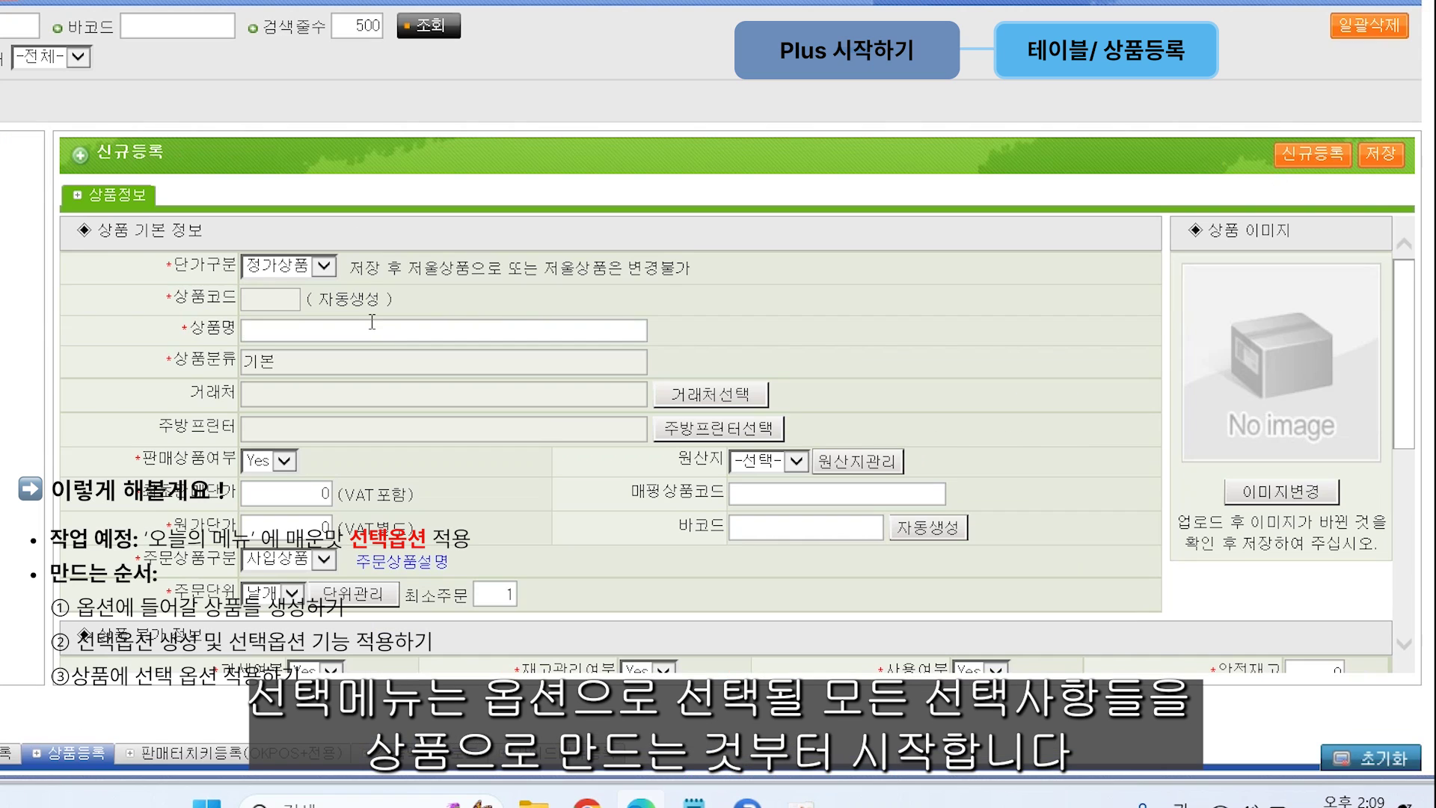
Step: Register the products 매운맛, 중간맛 and 순한맛, confirming each save
text(매운맛)
click(1392, 278)
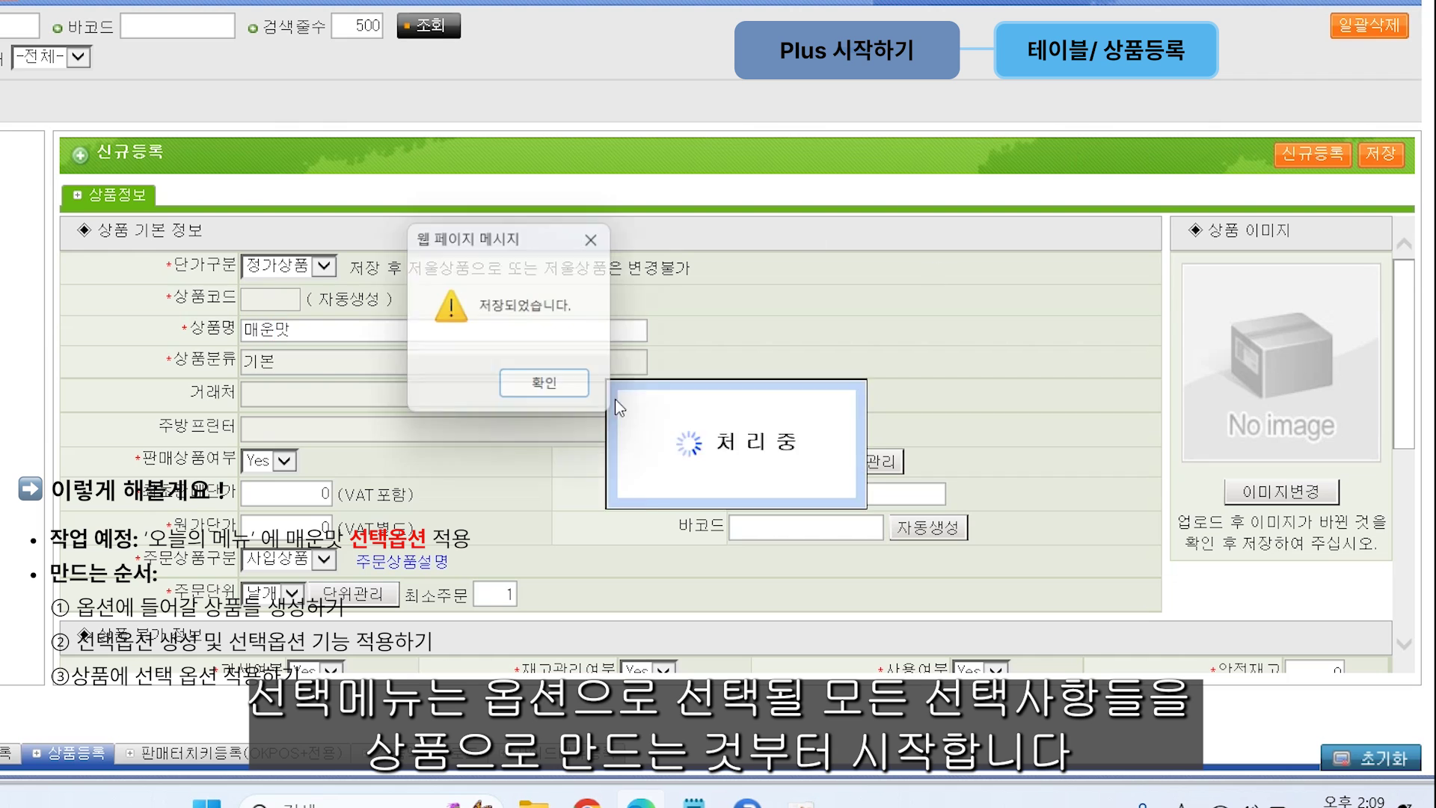
click(327, 333)
text(중간맛)
key(Return)
key(Return)
click(295, 330)
text(순한맛)
click(1391, 166)
Step: Register the products 이벤트_치즈스틱 and 이벤트_사이다, confirming each save
key(Return)
click(284, 330)
text(이벤트_치즈스틱)
click(1392, 157)
key(Return)
click(302, 339)
text(이벤트_사이다)
click(1381, 154)
click(740, 459)
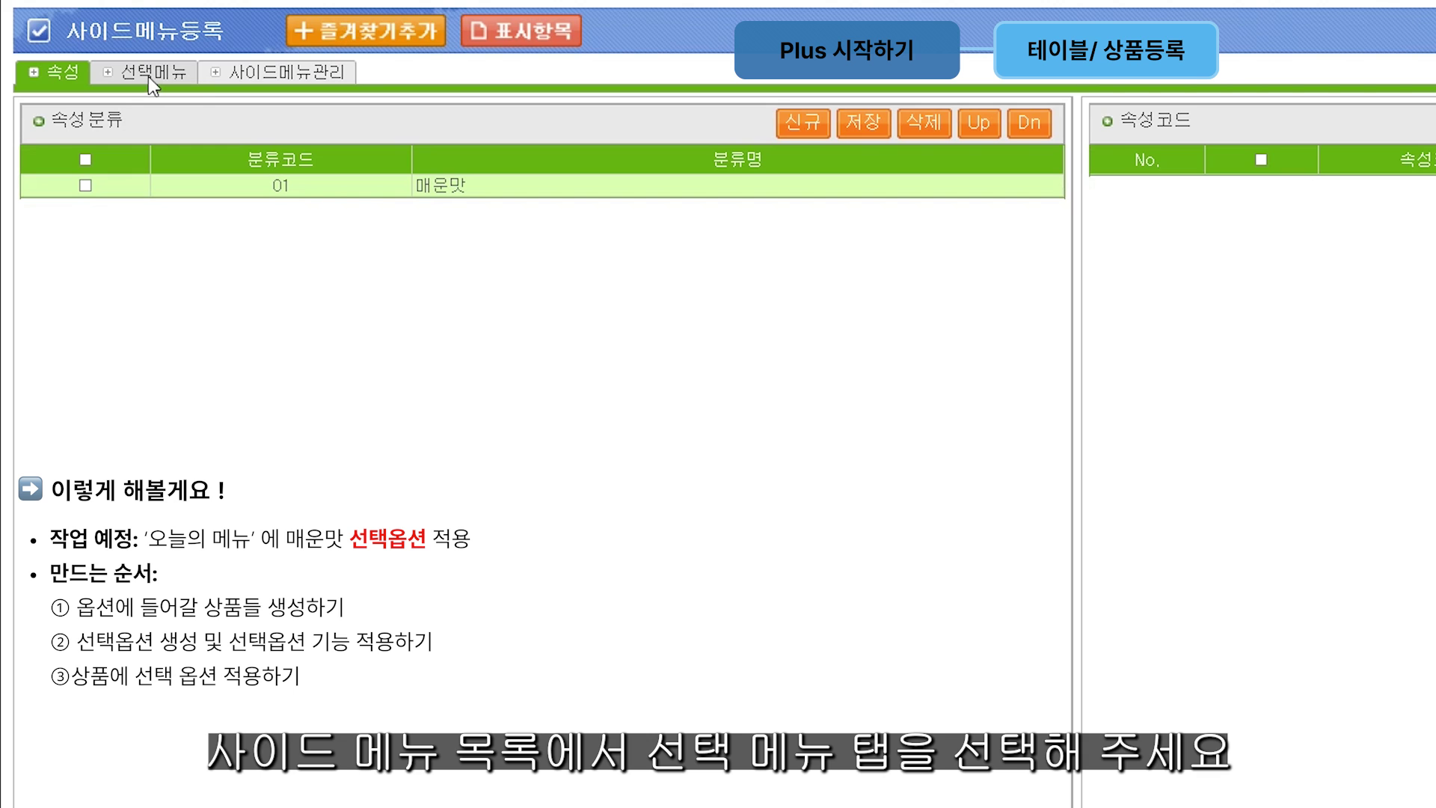
Step: Create and save a selection group named 선택메뉴
click(137, 75)
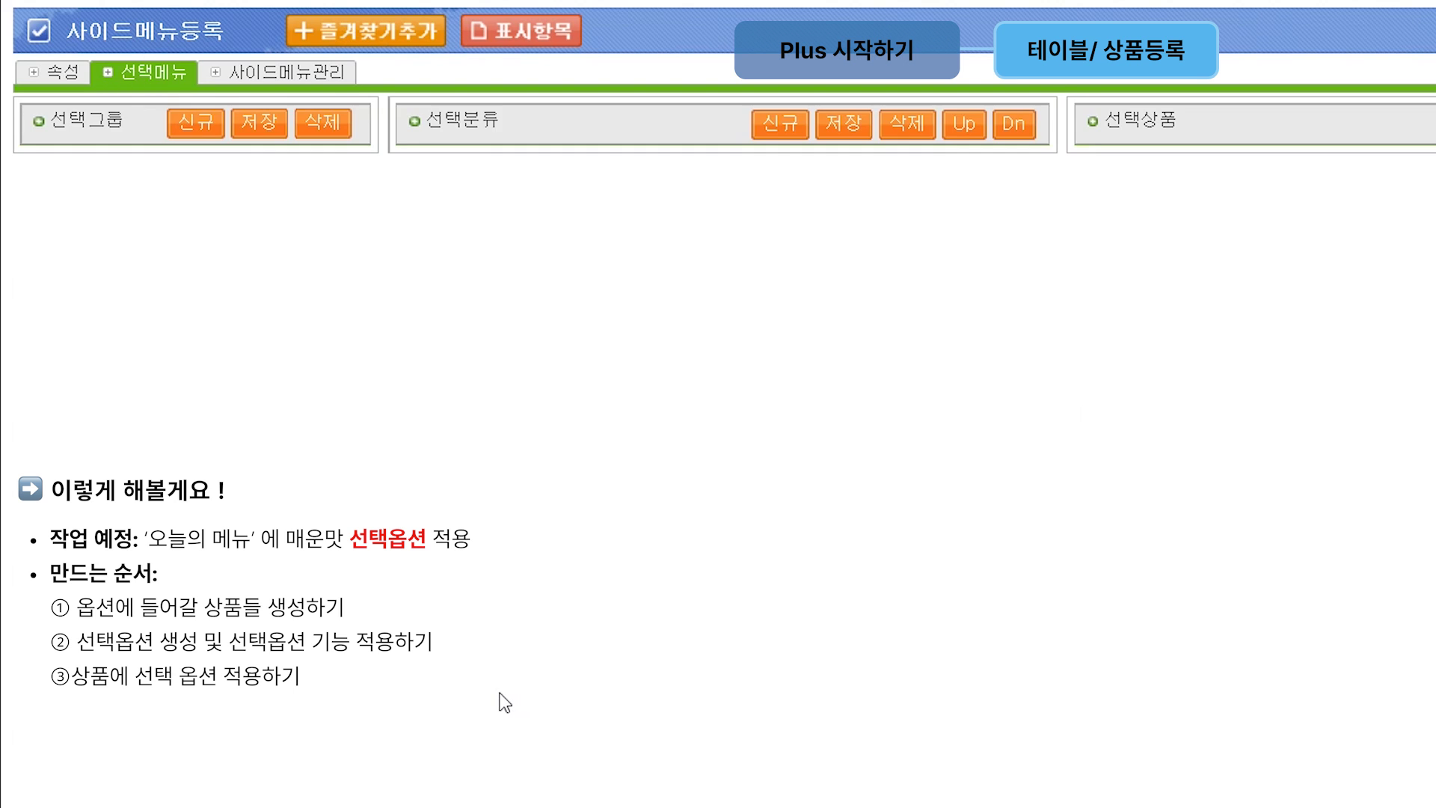
click(196, 122)
click(183, 188)
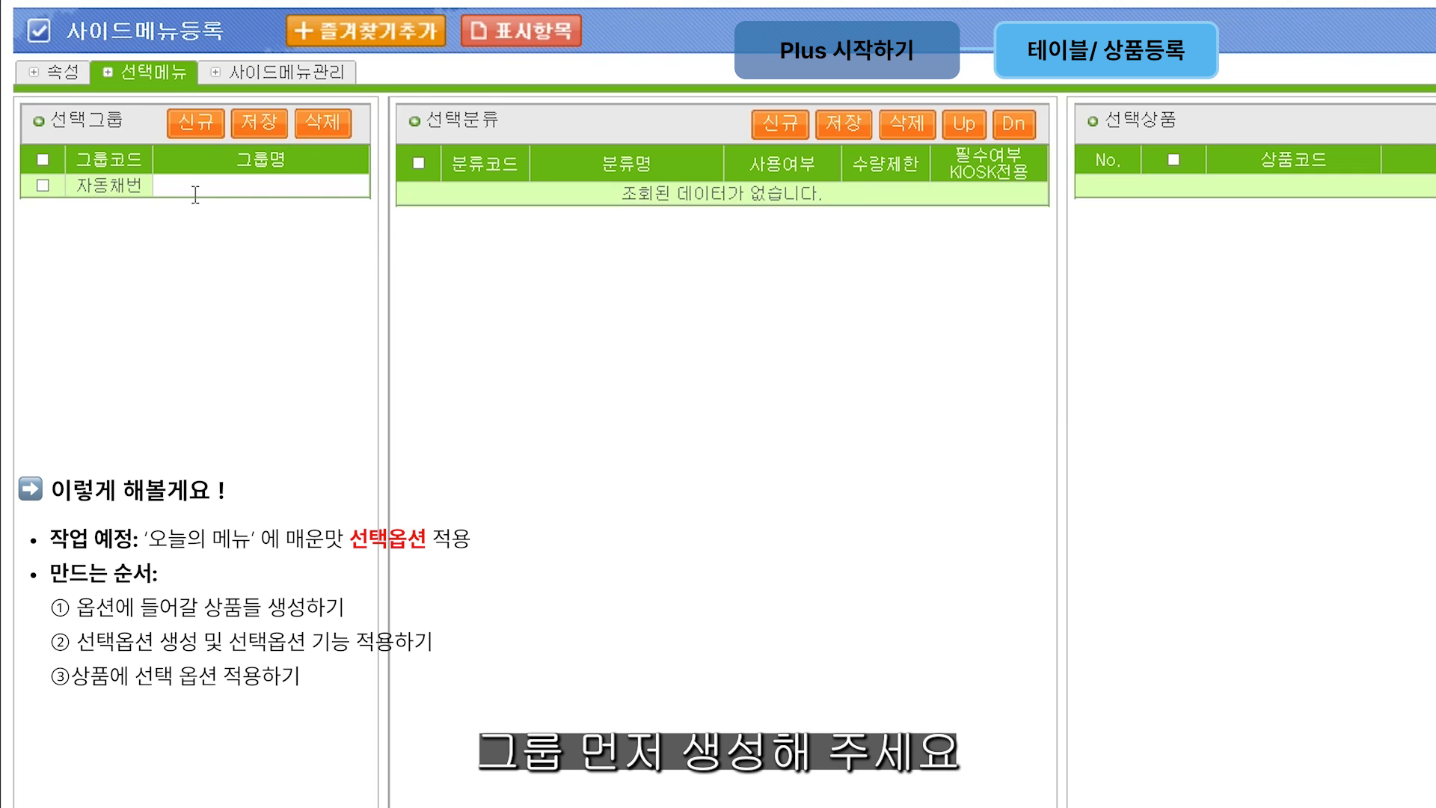
text(선ㅌ)
click(195, 194)
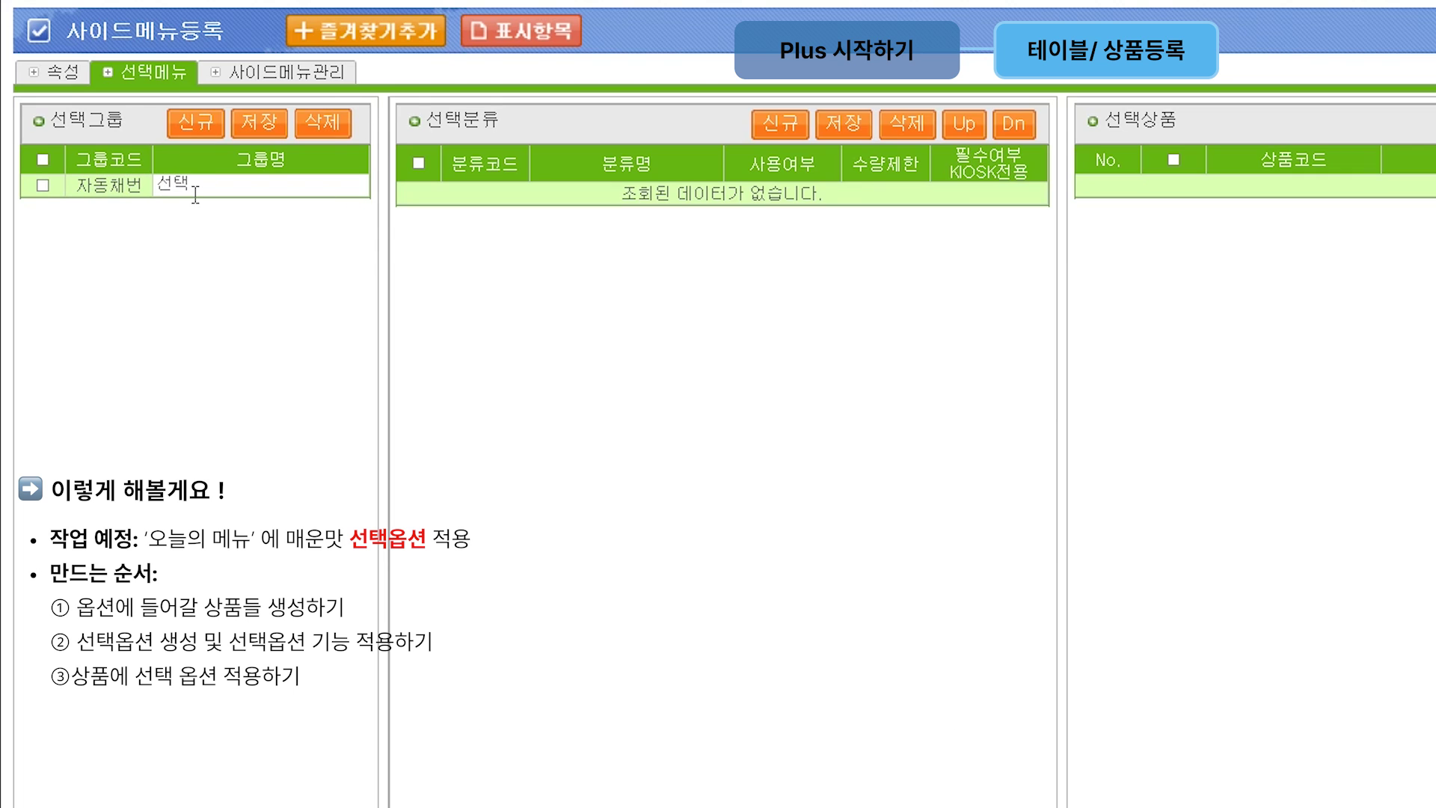
text(메뉴)
click(260, 122)
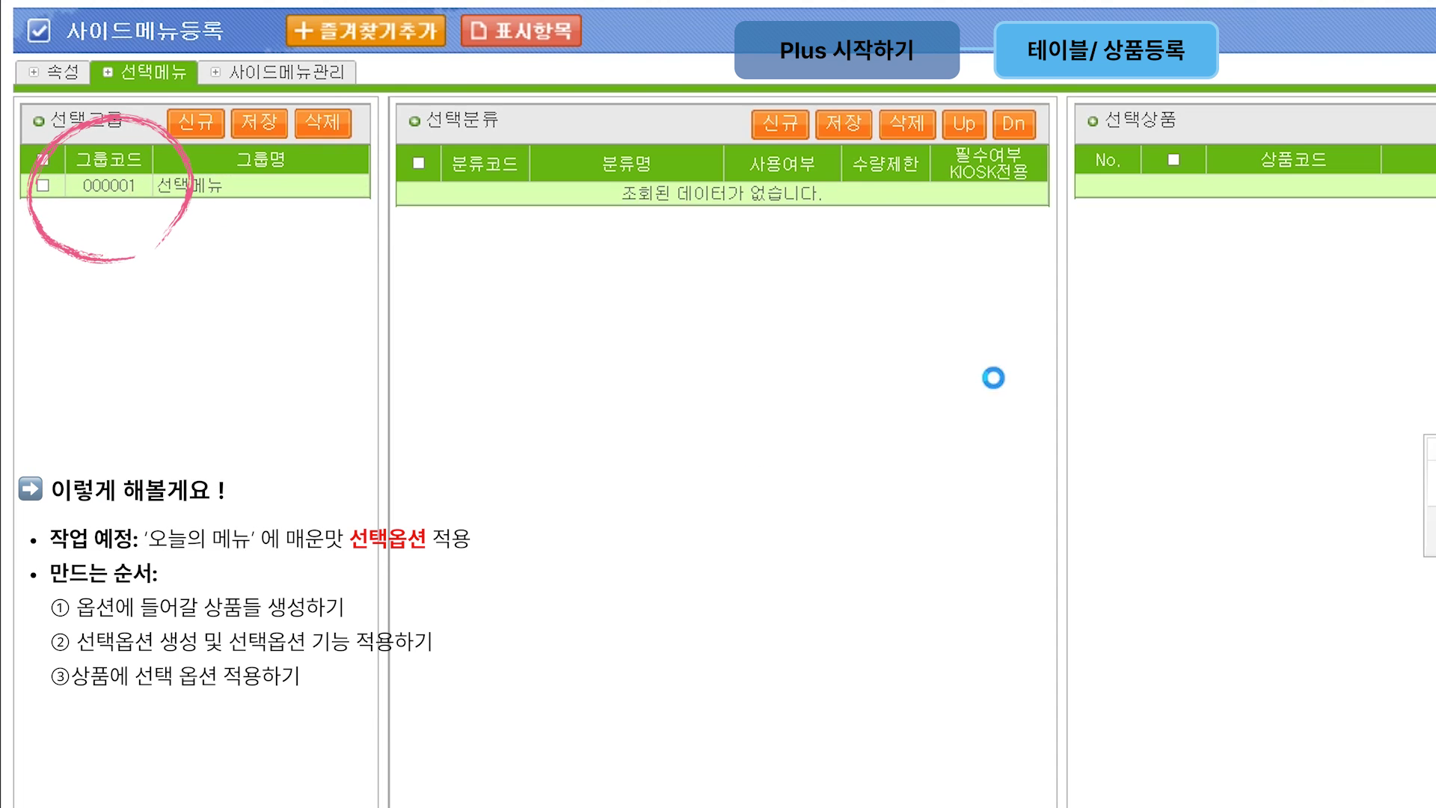
Step: Add the selection categories 매운맛 and 리뷰이벤트 and save them
click(796, 133)
click(796, 133)
click(656, 196)
click(650, 195)
text(매운맛)
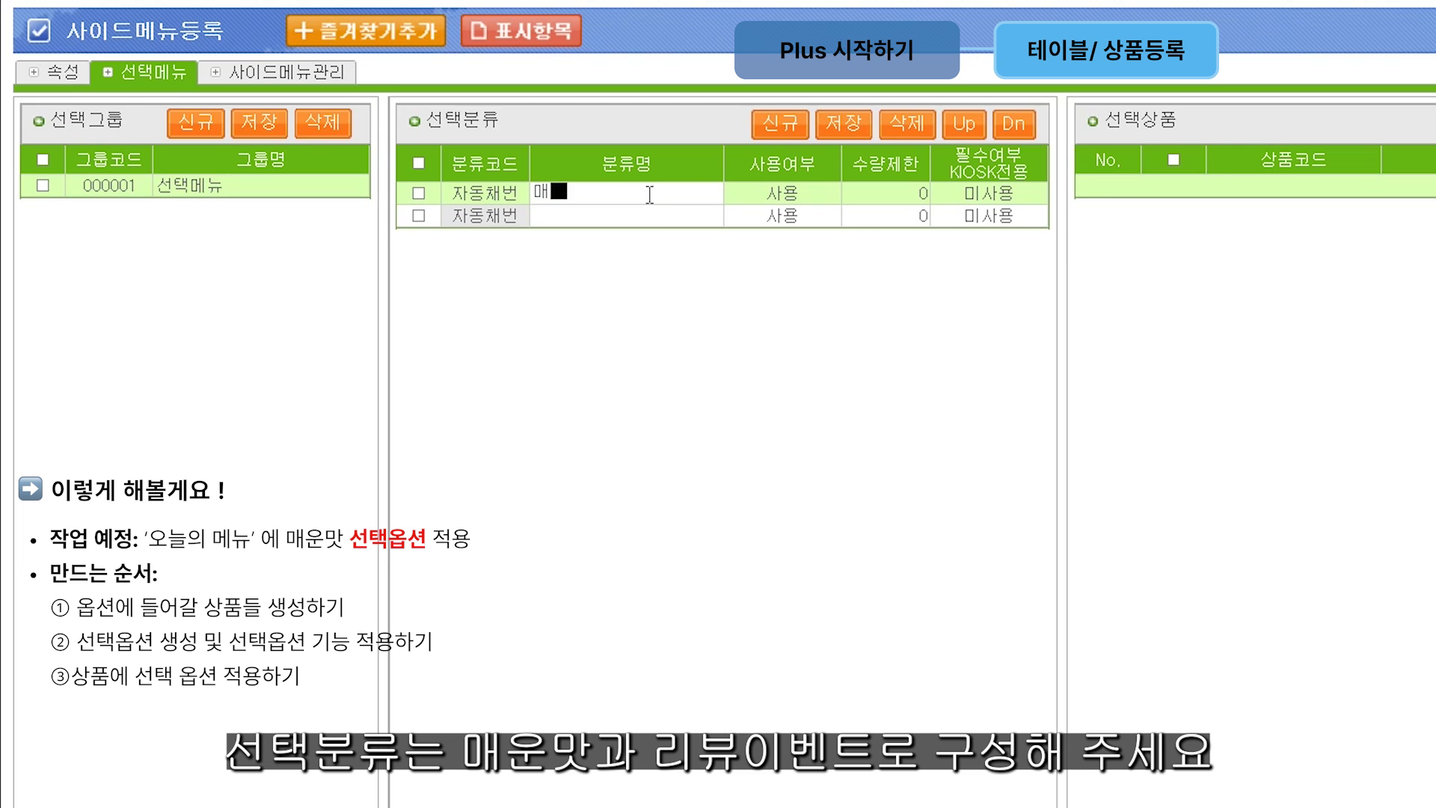
click(652, 216)
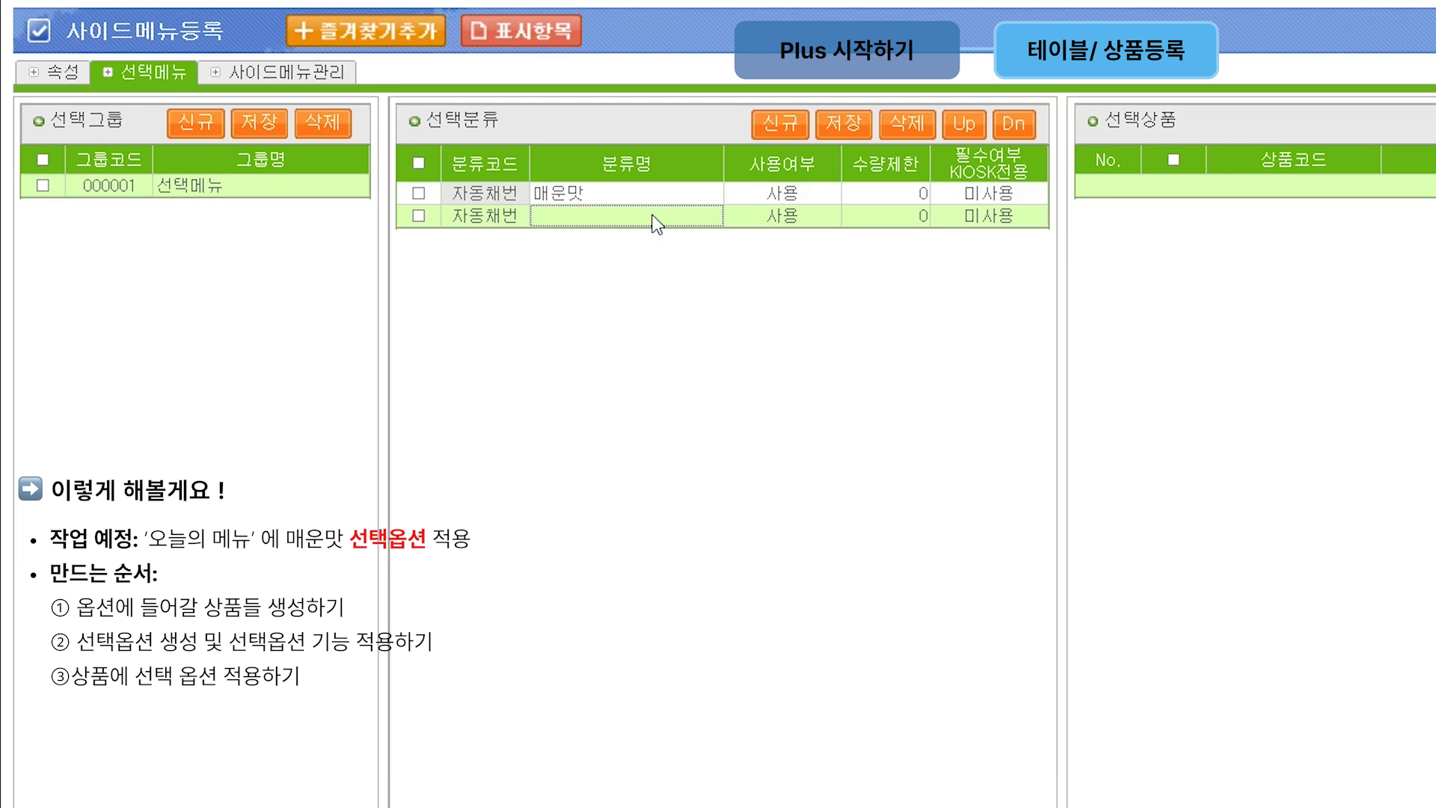
click(652, 215)
text(ㄹ)
text(리뷰)
text(이벤트)
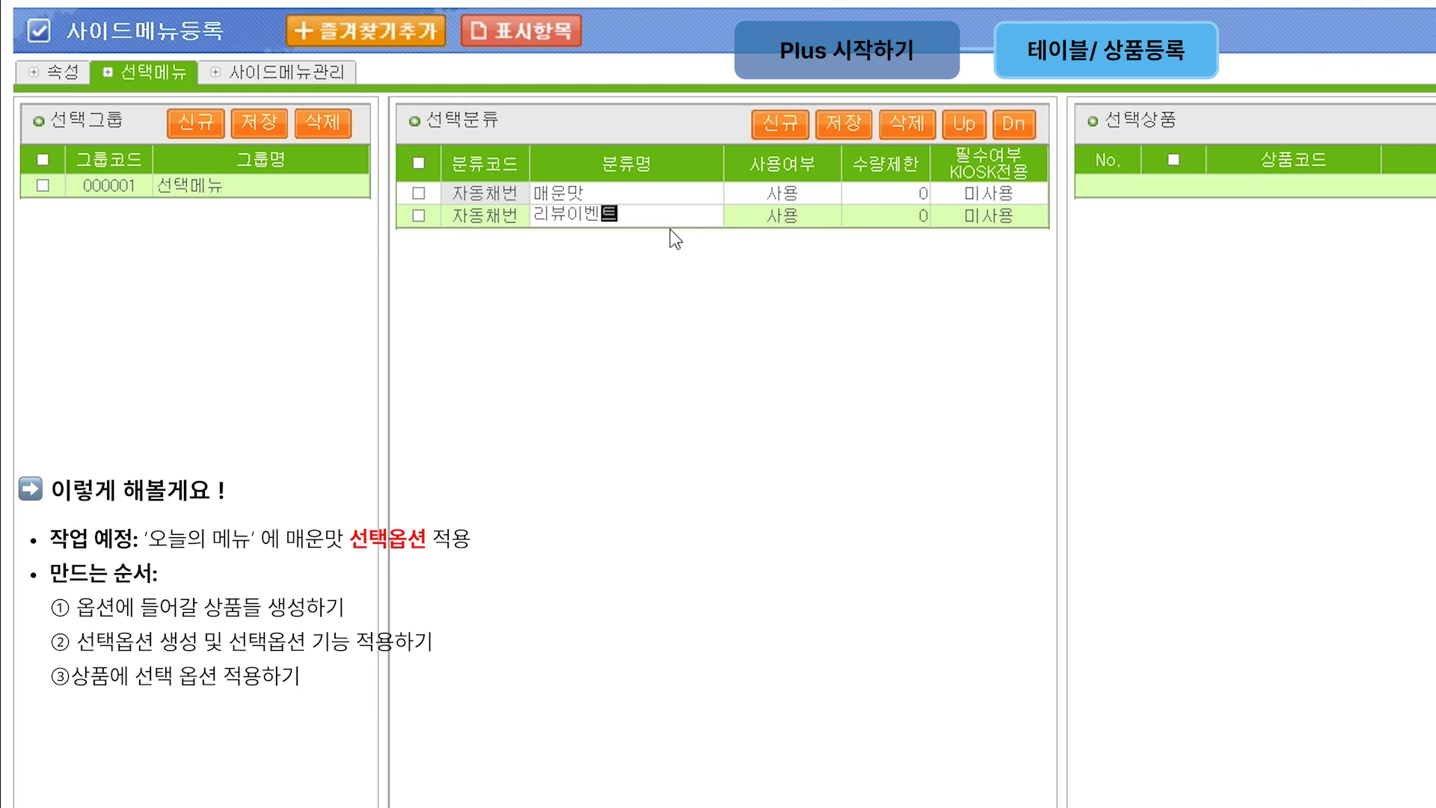
click(856, 125)
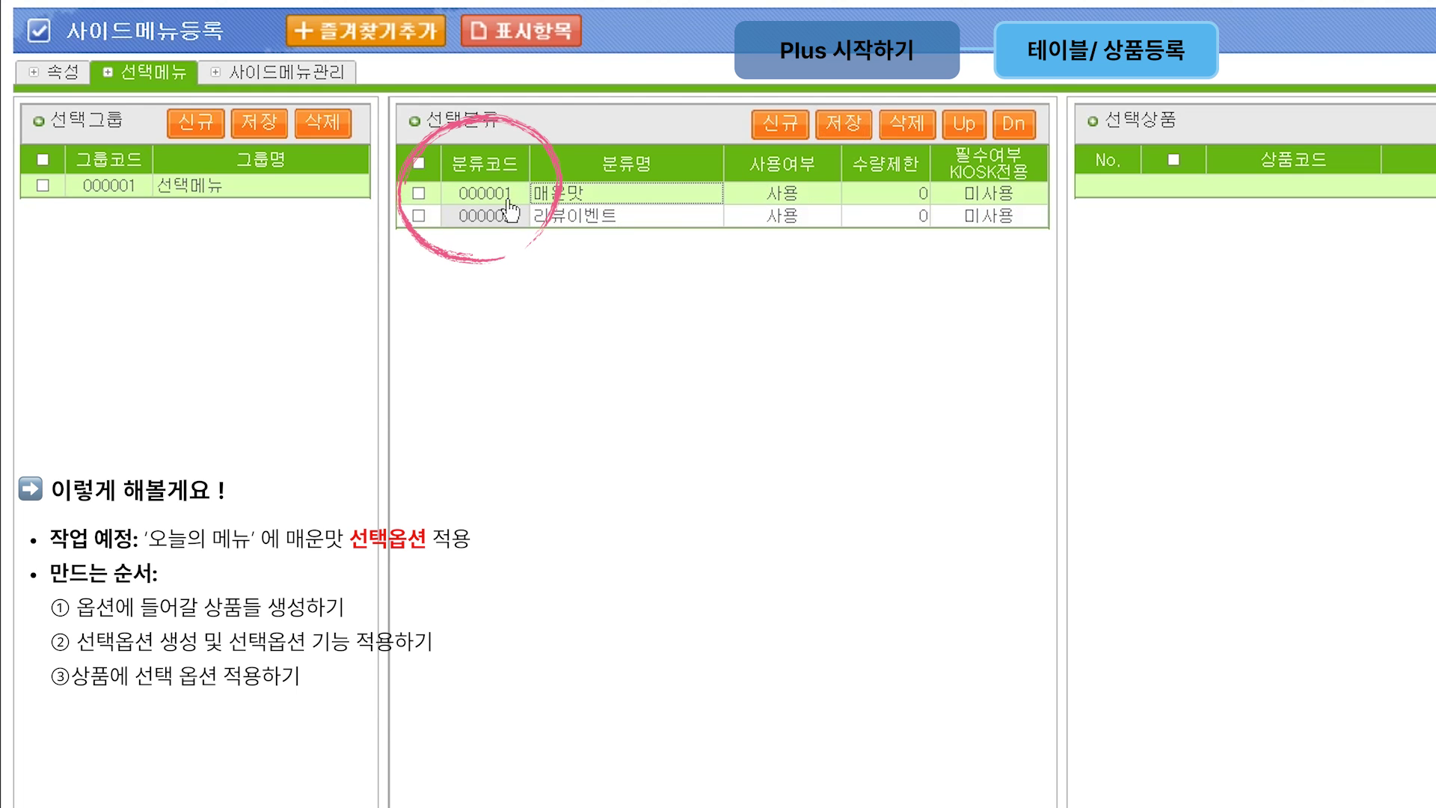
Step: Limit the 매운맛 category to a quantity of 1 and open its product selection
click(868, 196)
text(1)
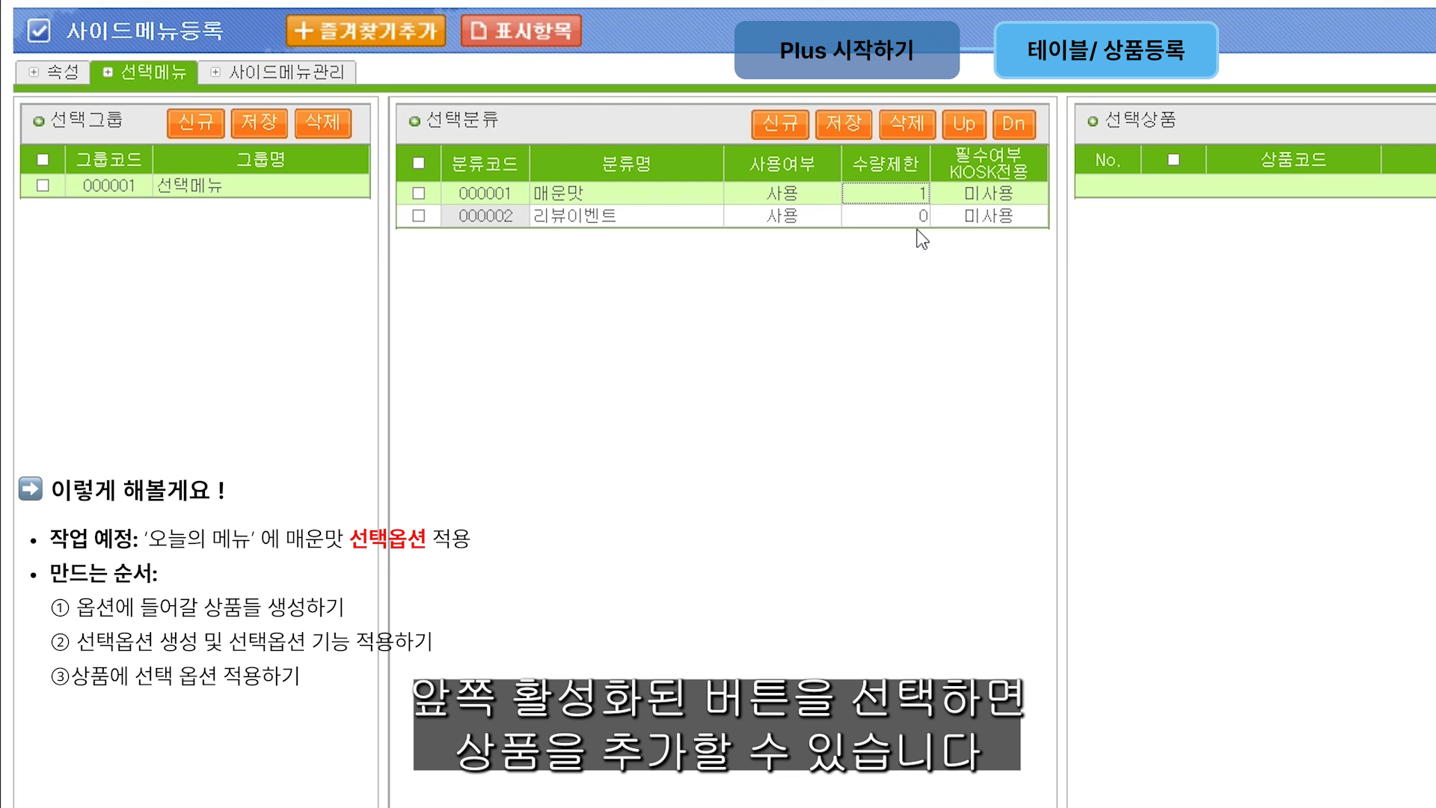
click(486, 215)
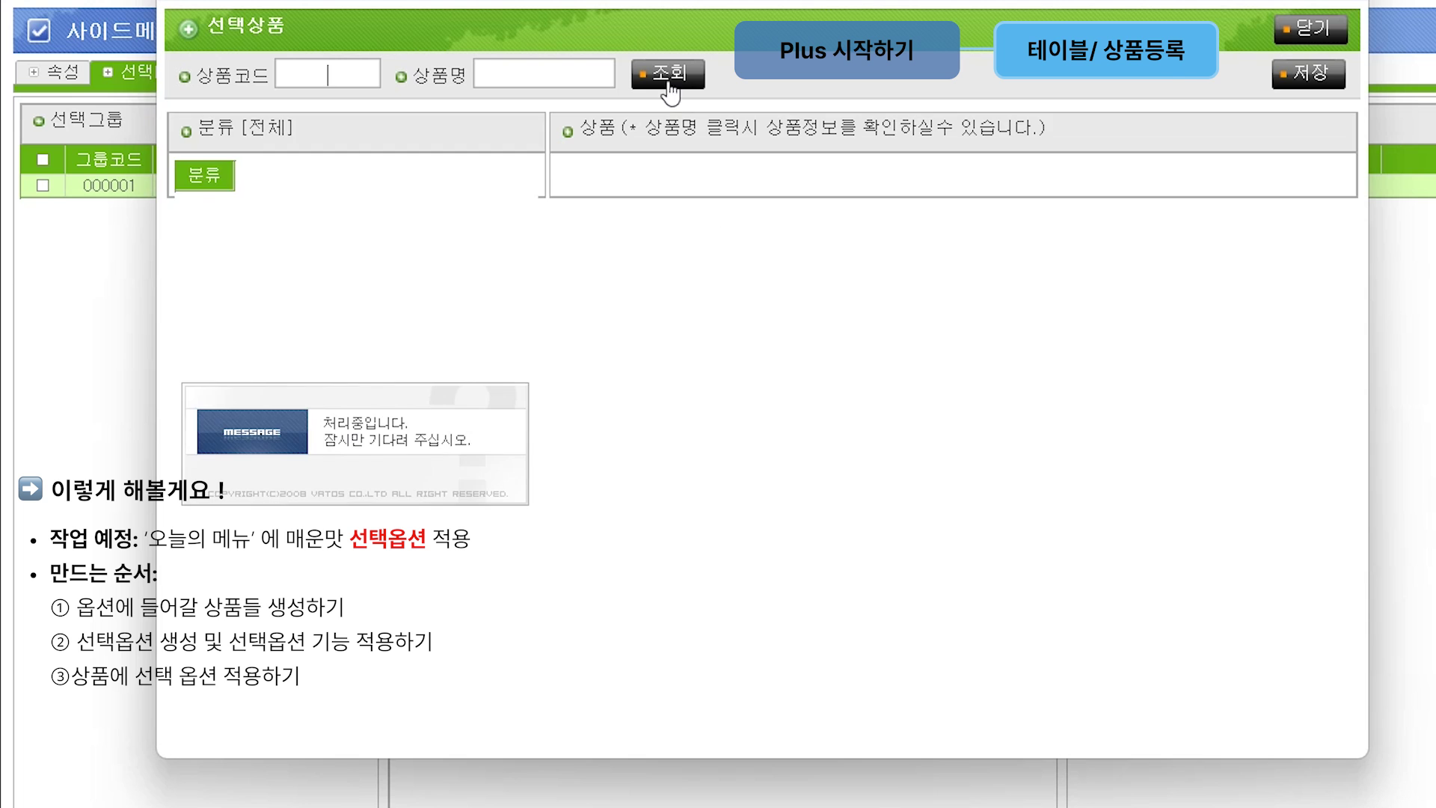
Step: Add products 매운맛, 중간맛 and 순한맛 to the 매운맛 category, then select 리뷰이벤트
click(495, 75)
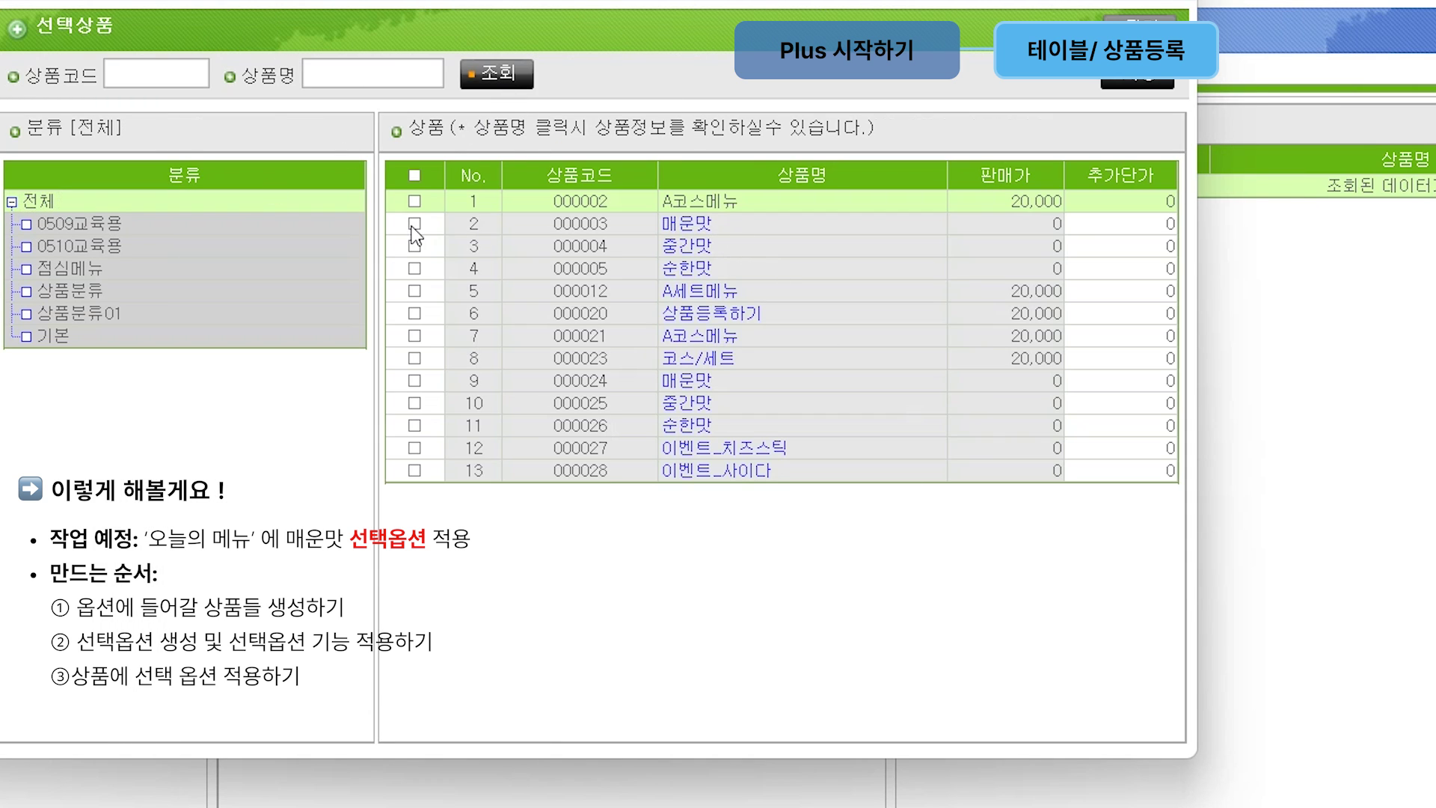
click(415, 224)
click(414, 246)
click(414, 269)
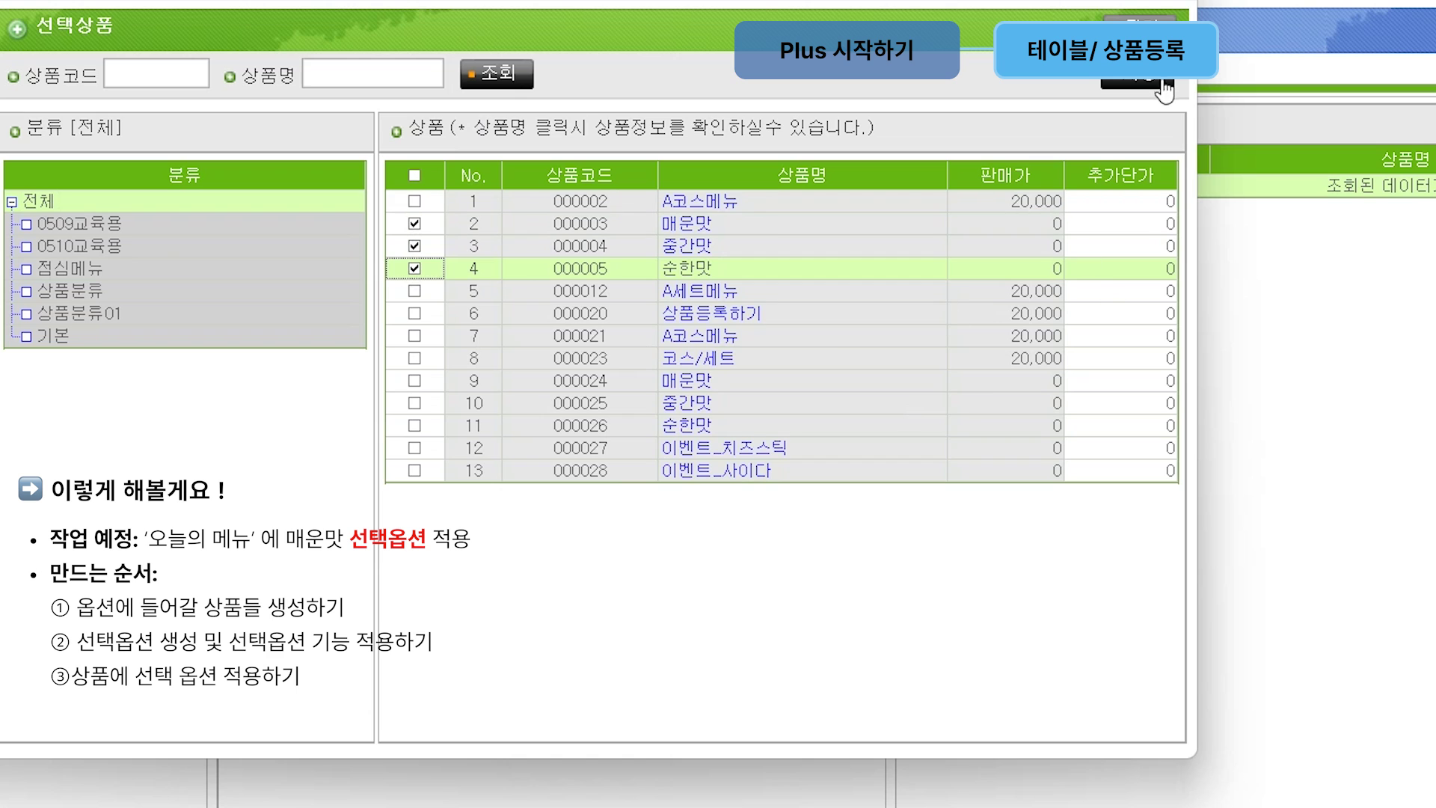
click(1161, 88)
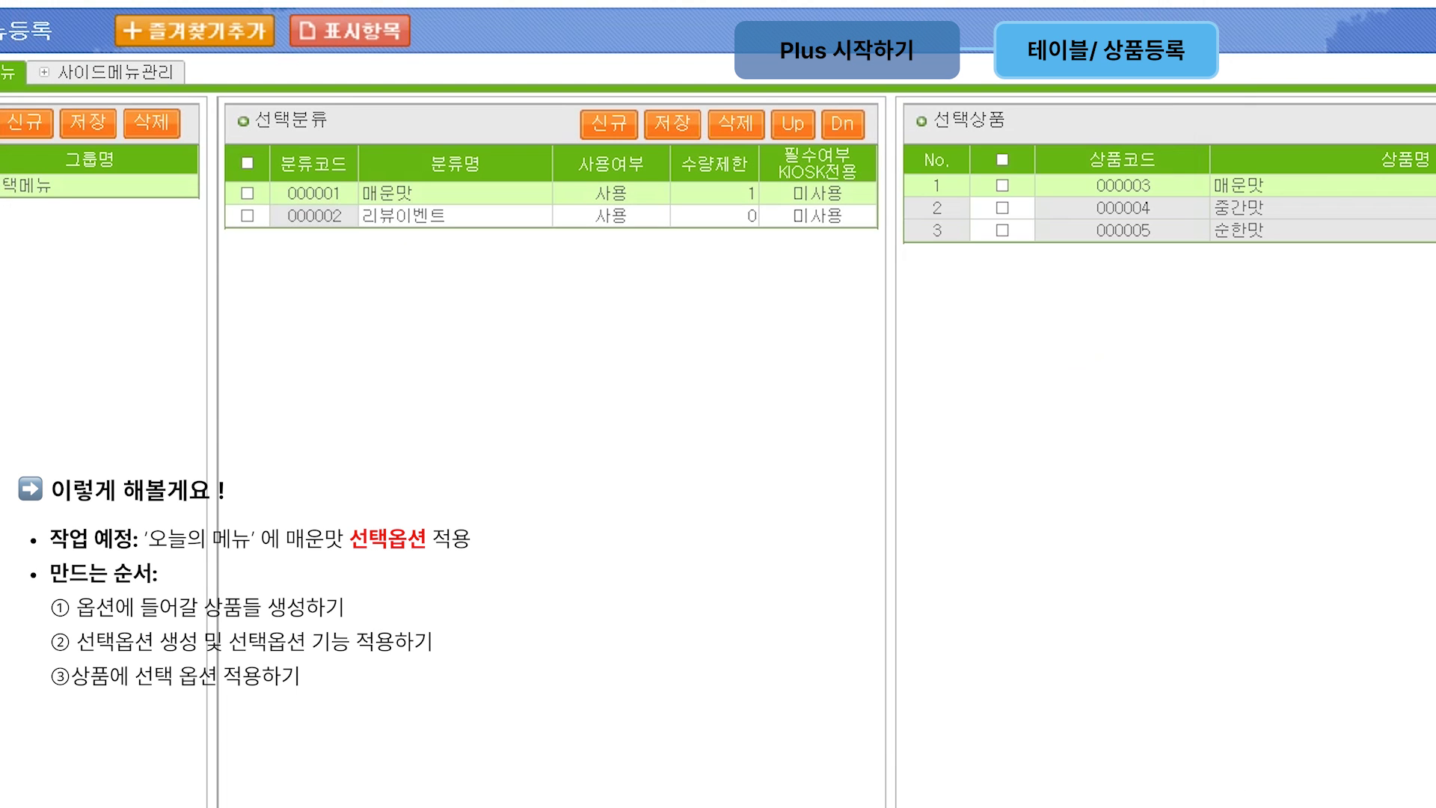
click(314, 218)
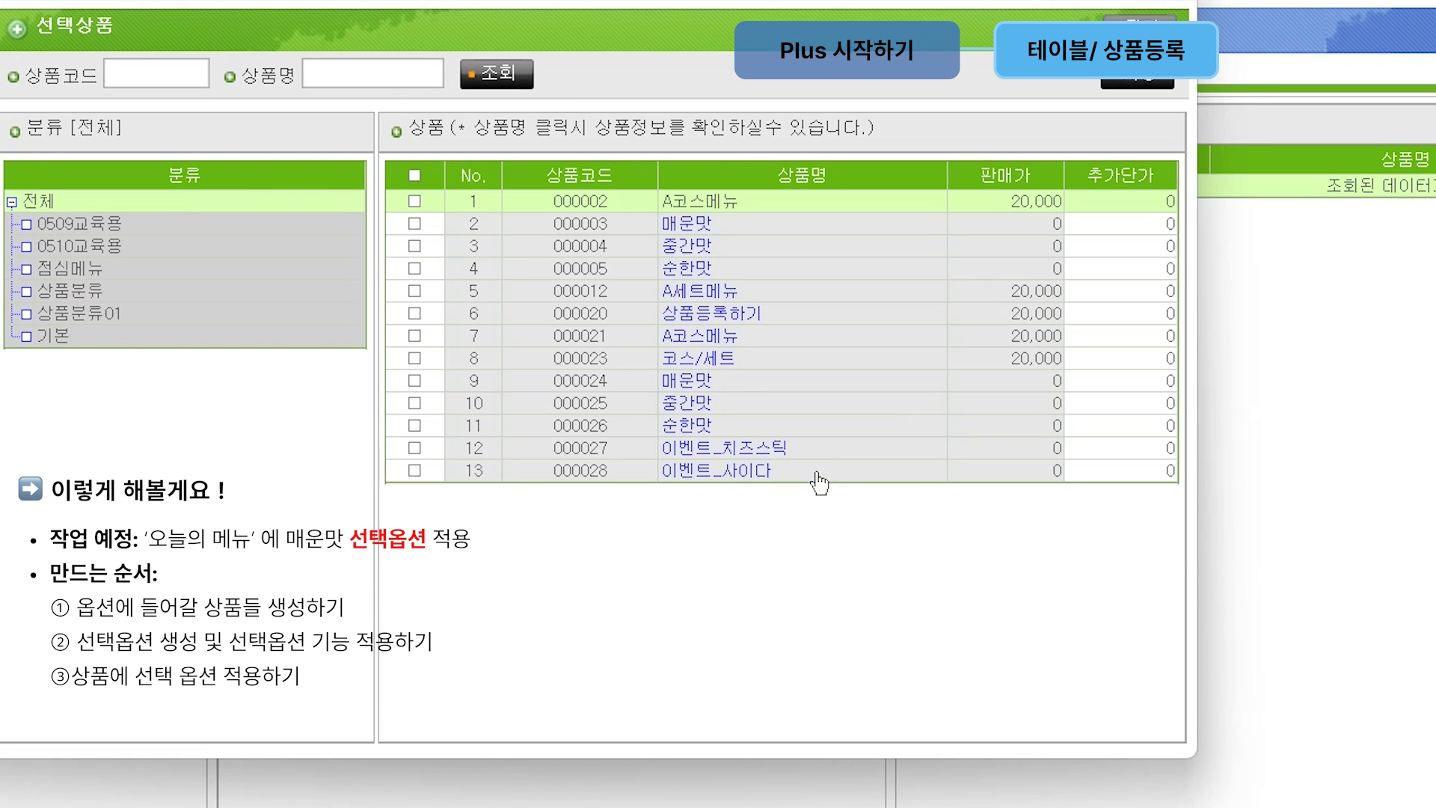
Step: Add 이벤트_치즈스틱 and 이벤트_사이다 under 리뷰이벤트, giving 이벤트_치즈스틱 a 500 extra price, and save
click(414, 447)
click(414, 469)
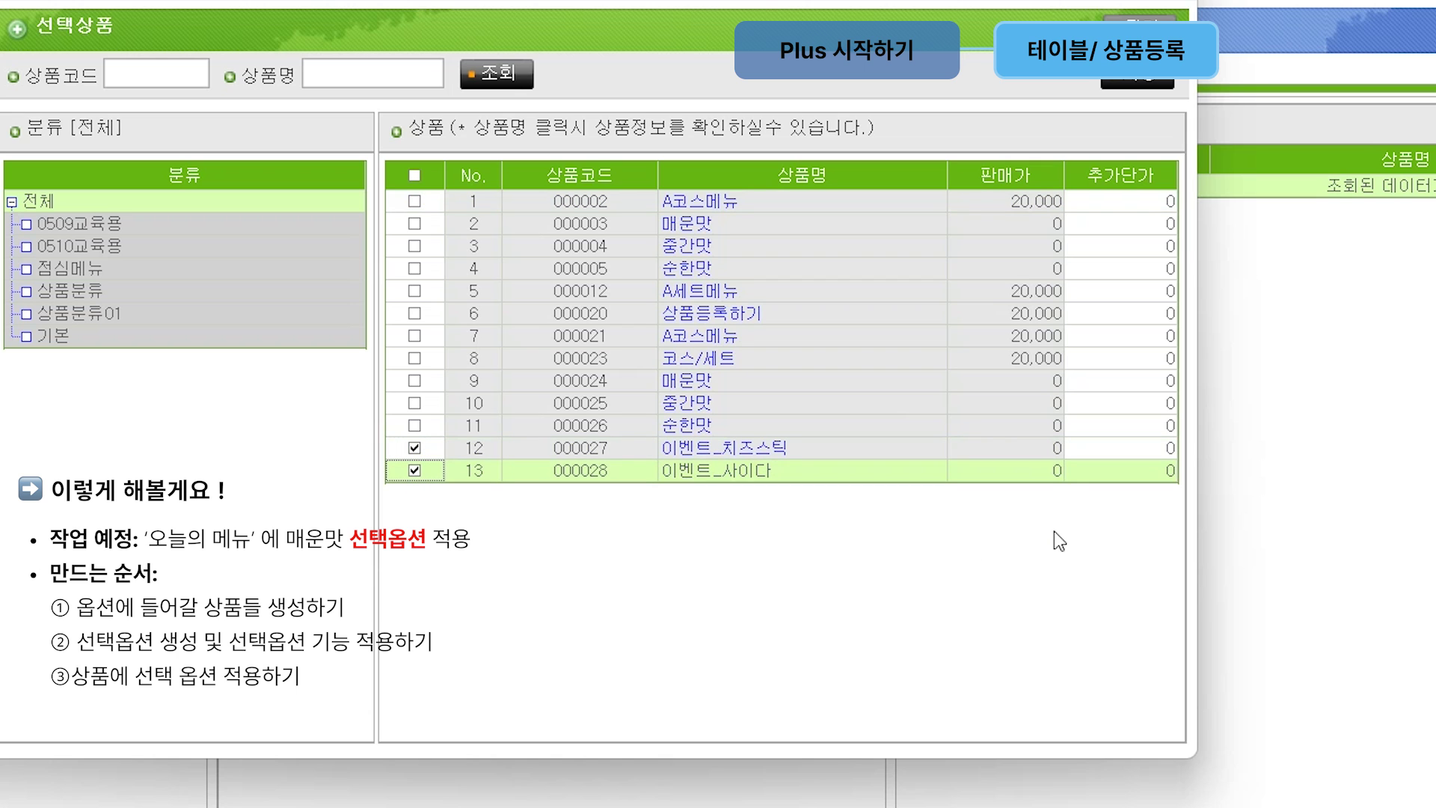
click(1133, 83)
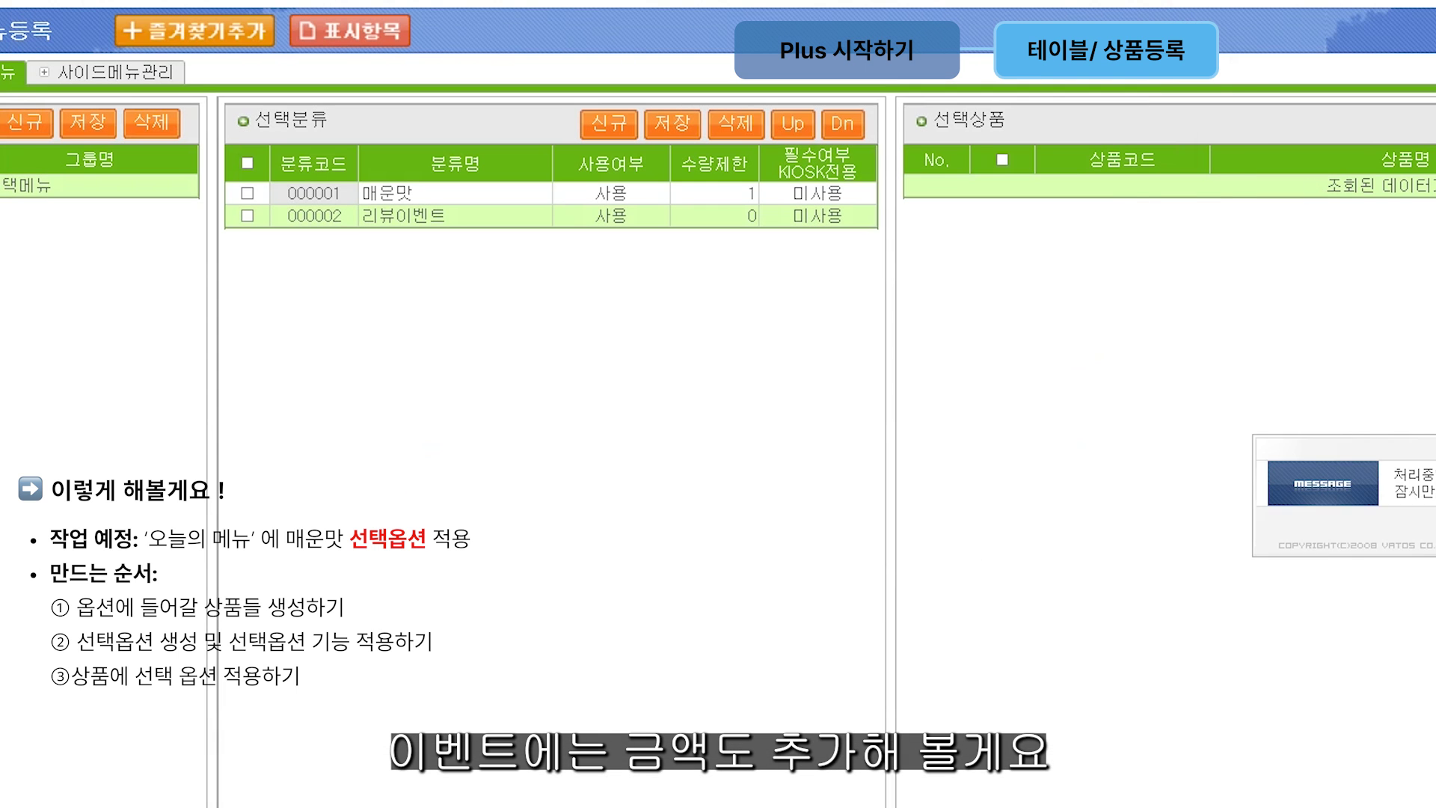
click(1270, 249)
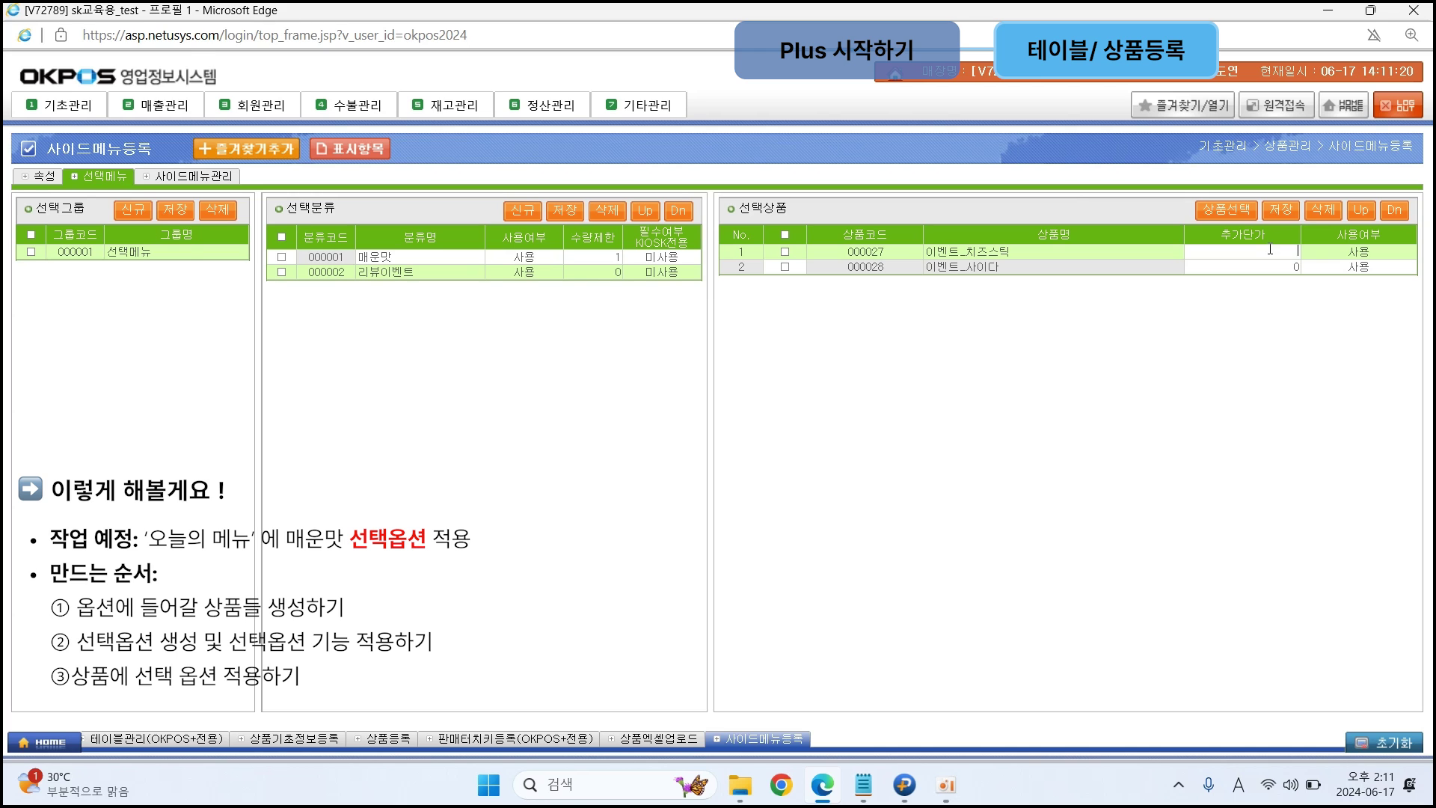
text(500)
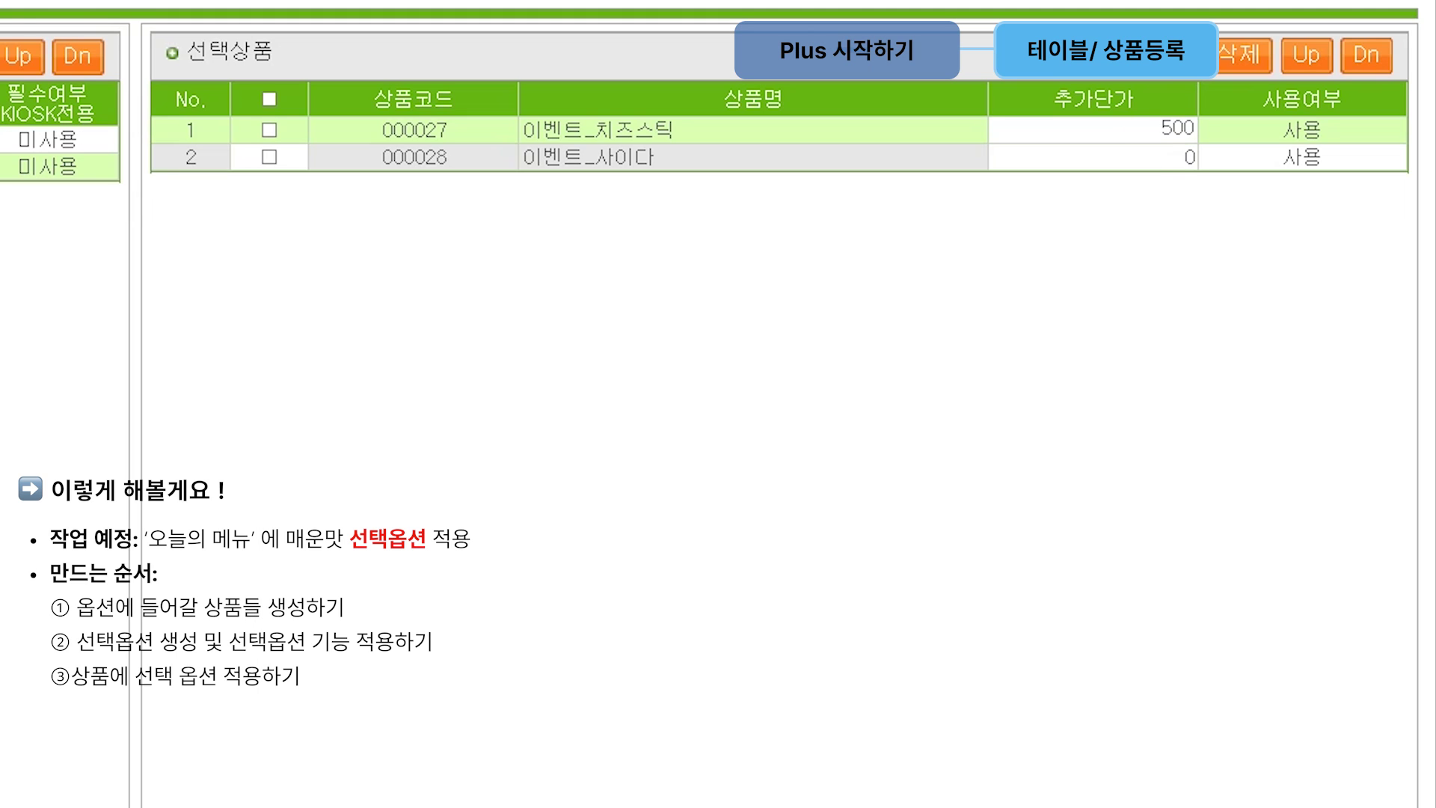
click(1178, 159)
click(1178, 159)
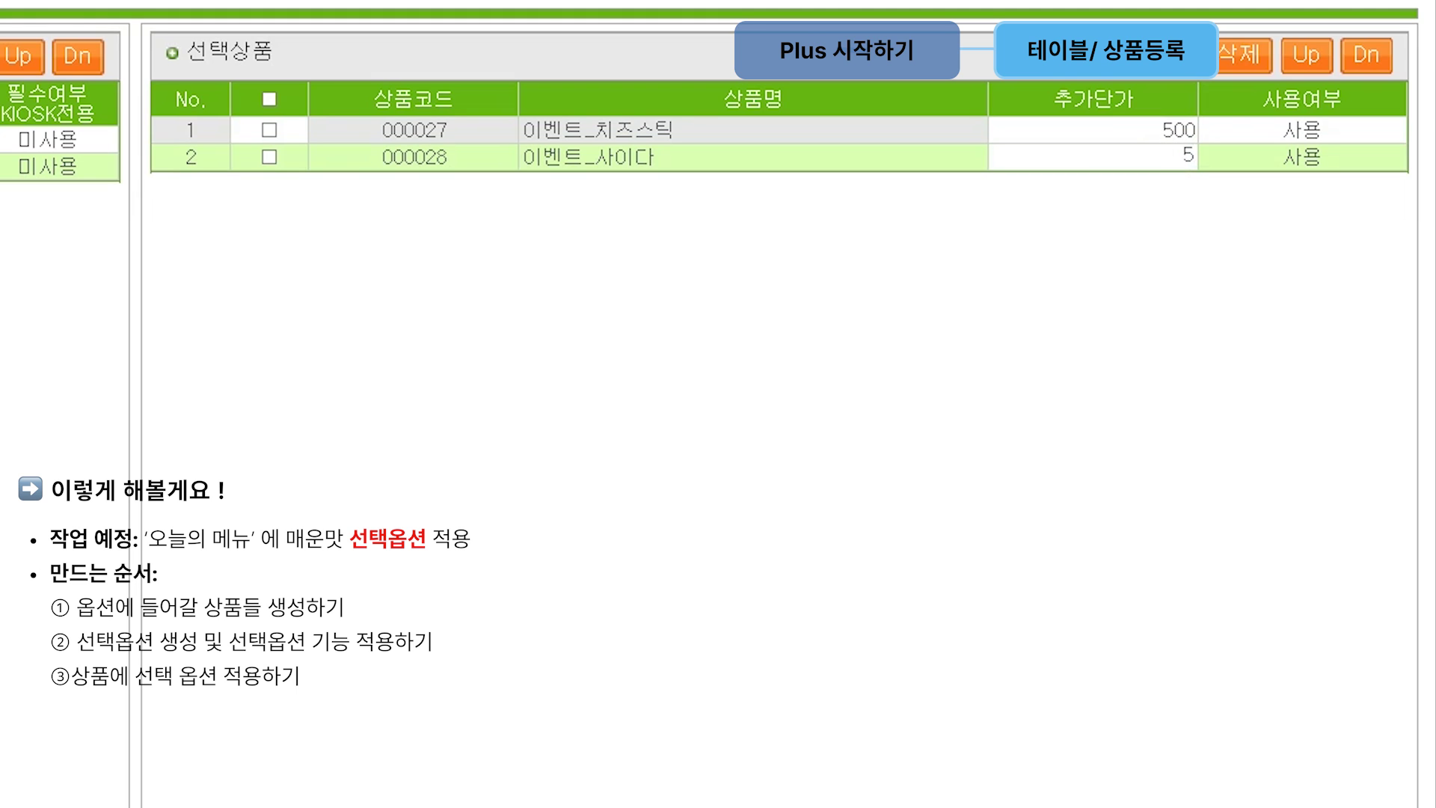
click(1142, 88)
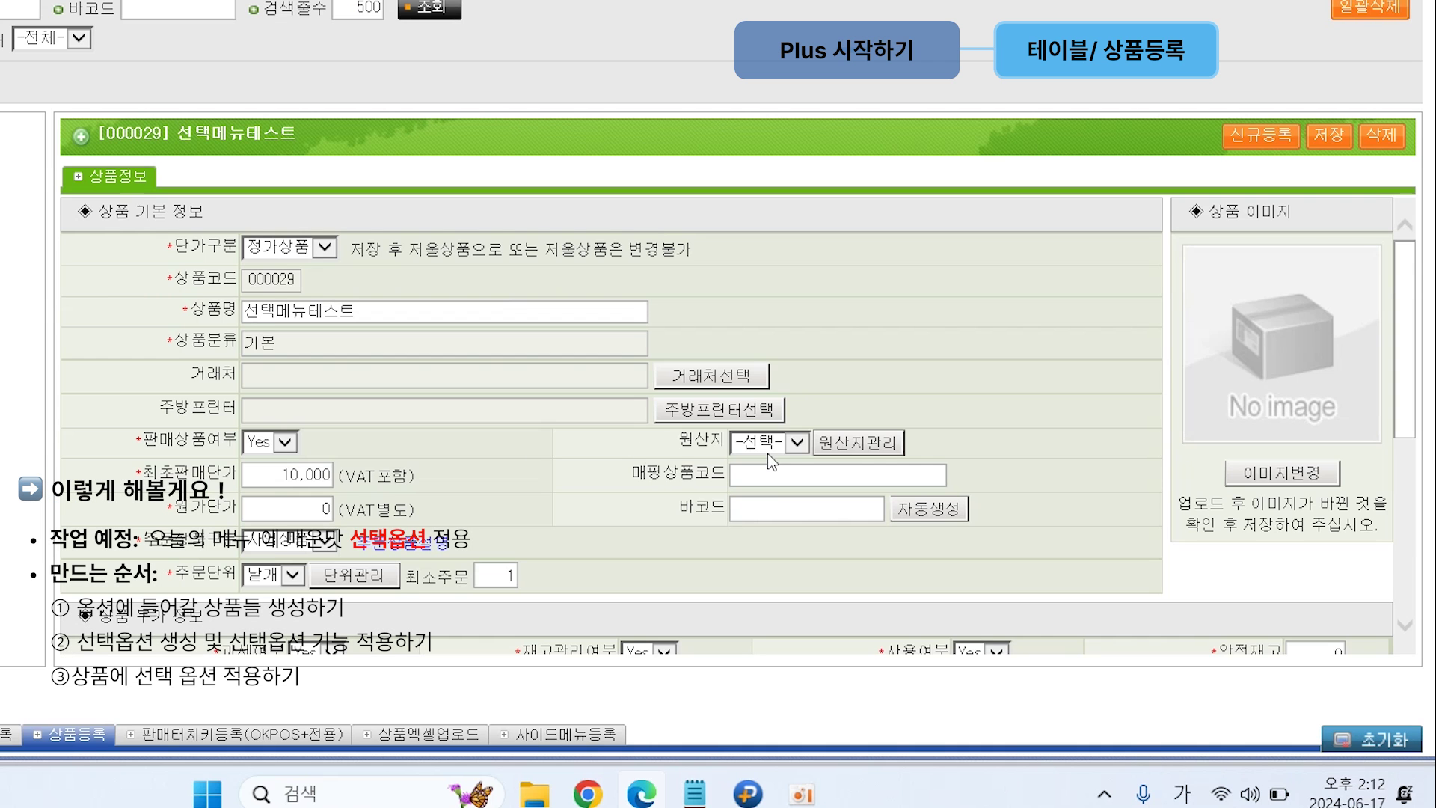
Step: Set 선택메뉴테스트 to use side menus with the 선택메뉴 option group and save it
scroll(763, 521, down, 5)
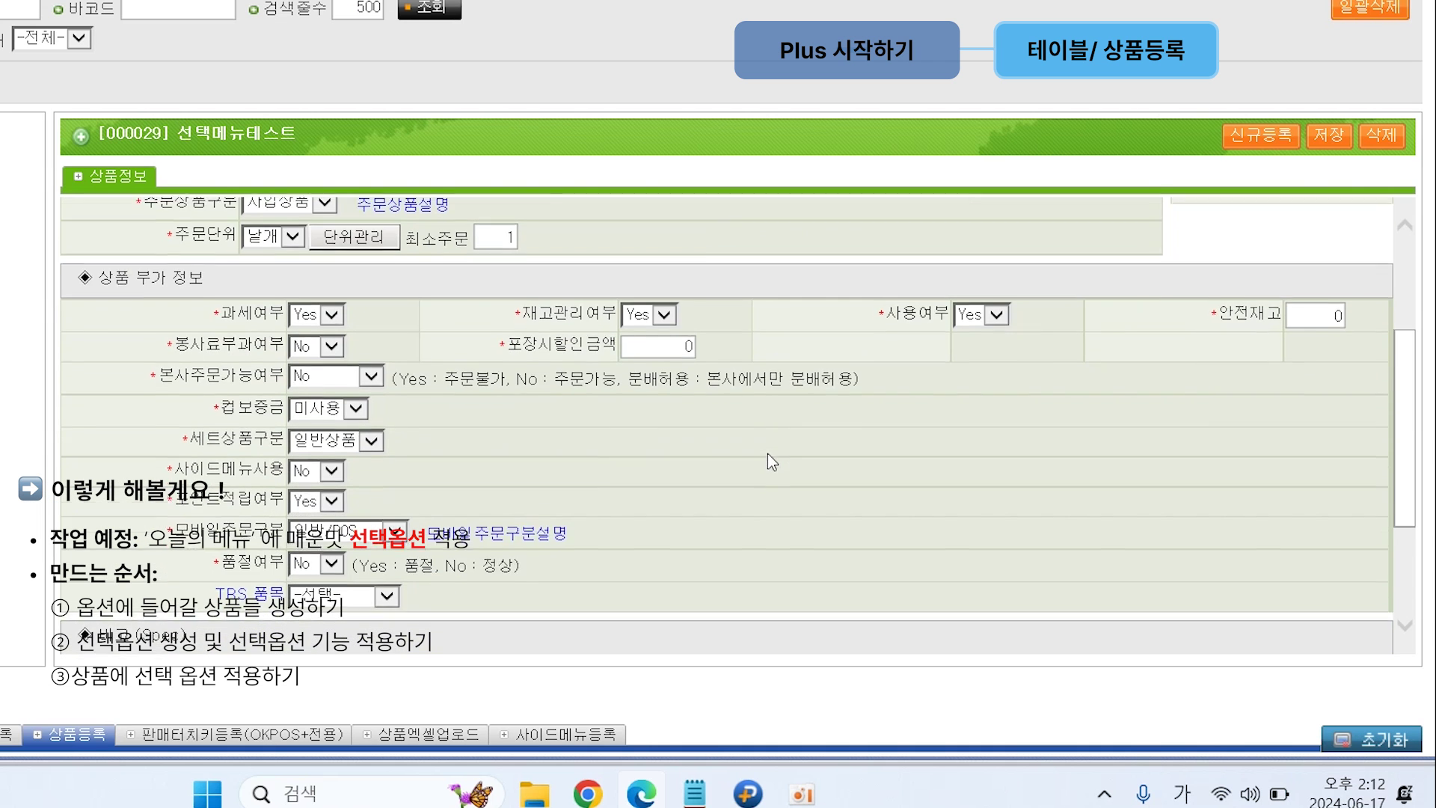
click(331, 467)
click(310, 482)
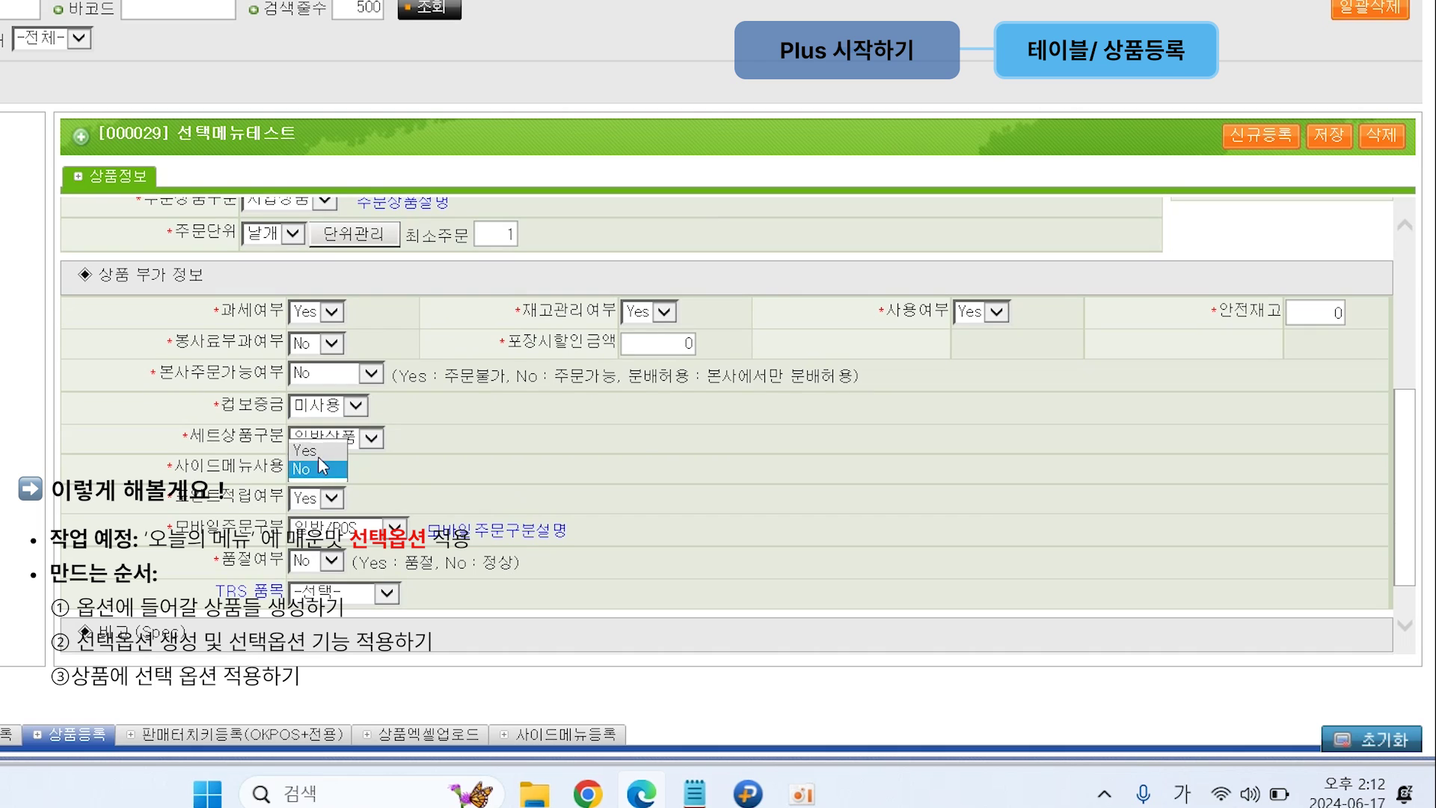
click(696, 484)
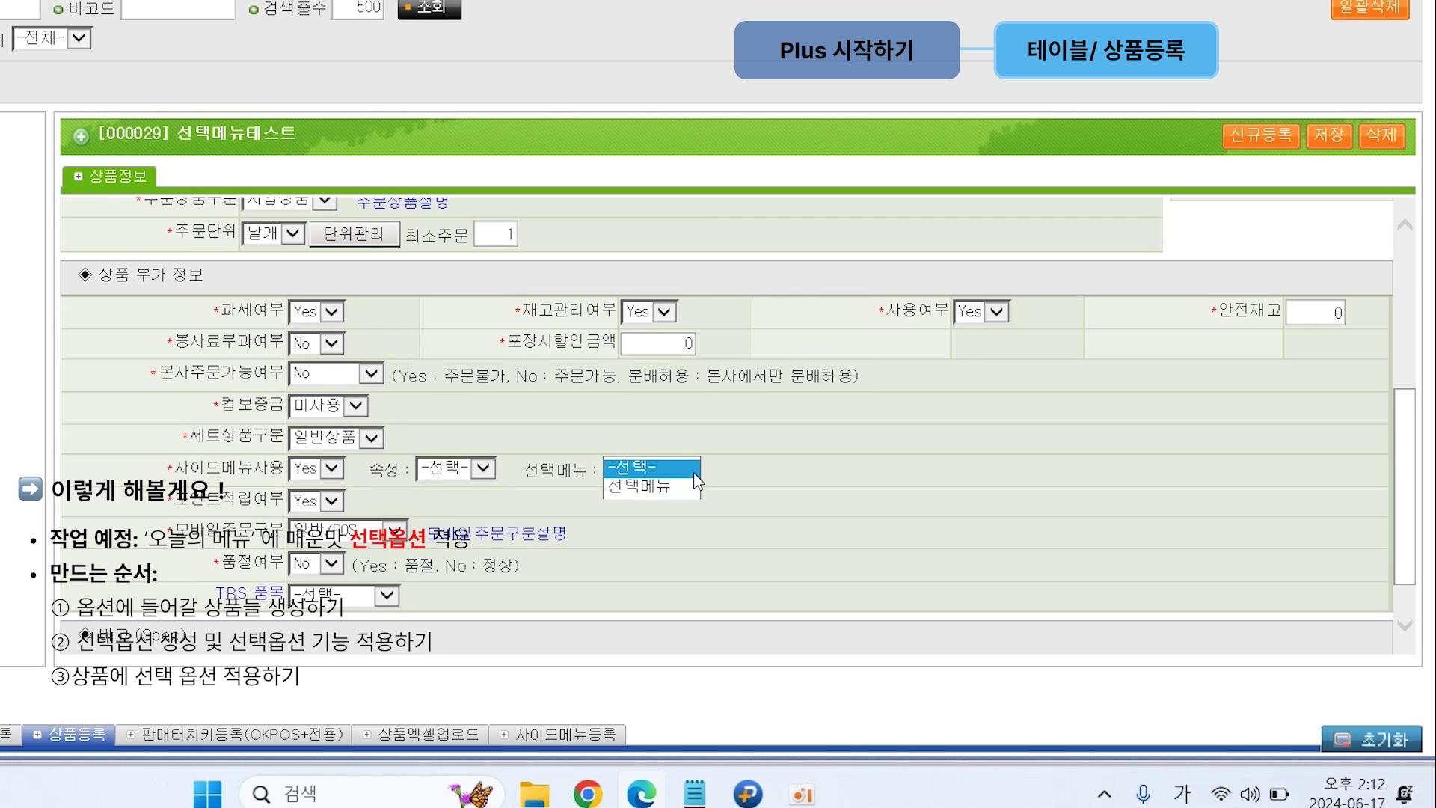
click(682, 485)
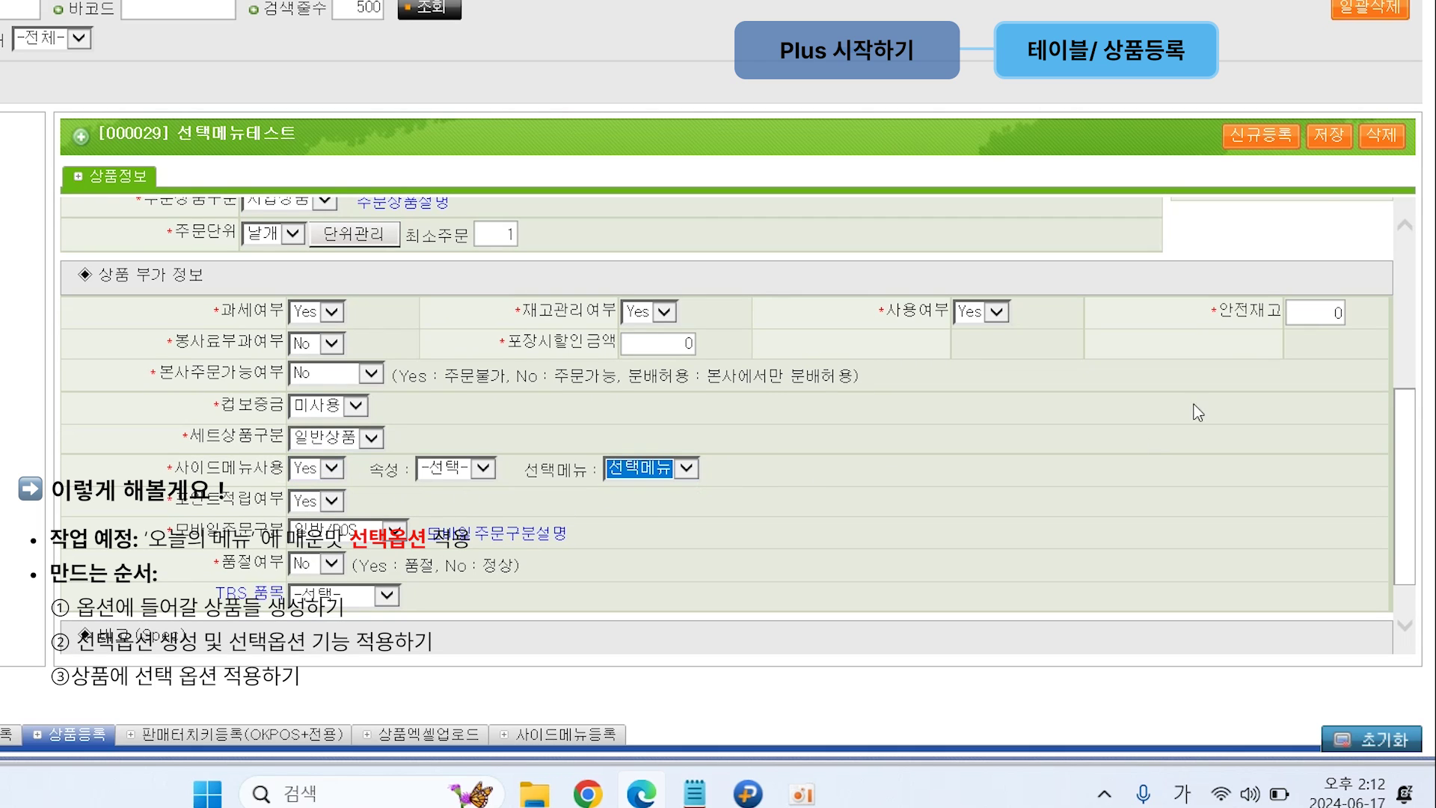
click(1328, 137)
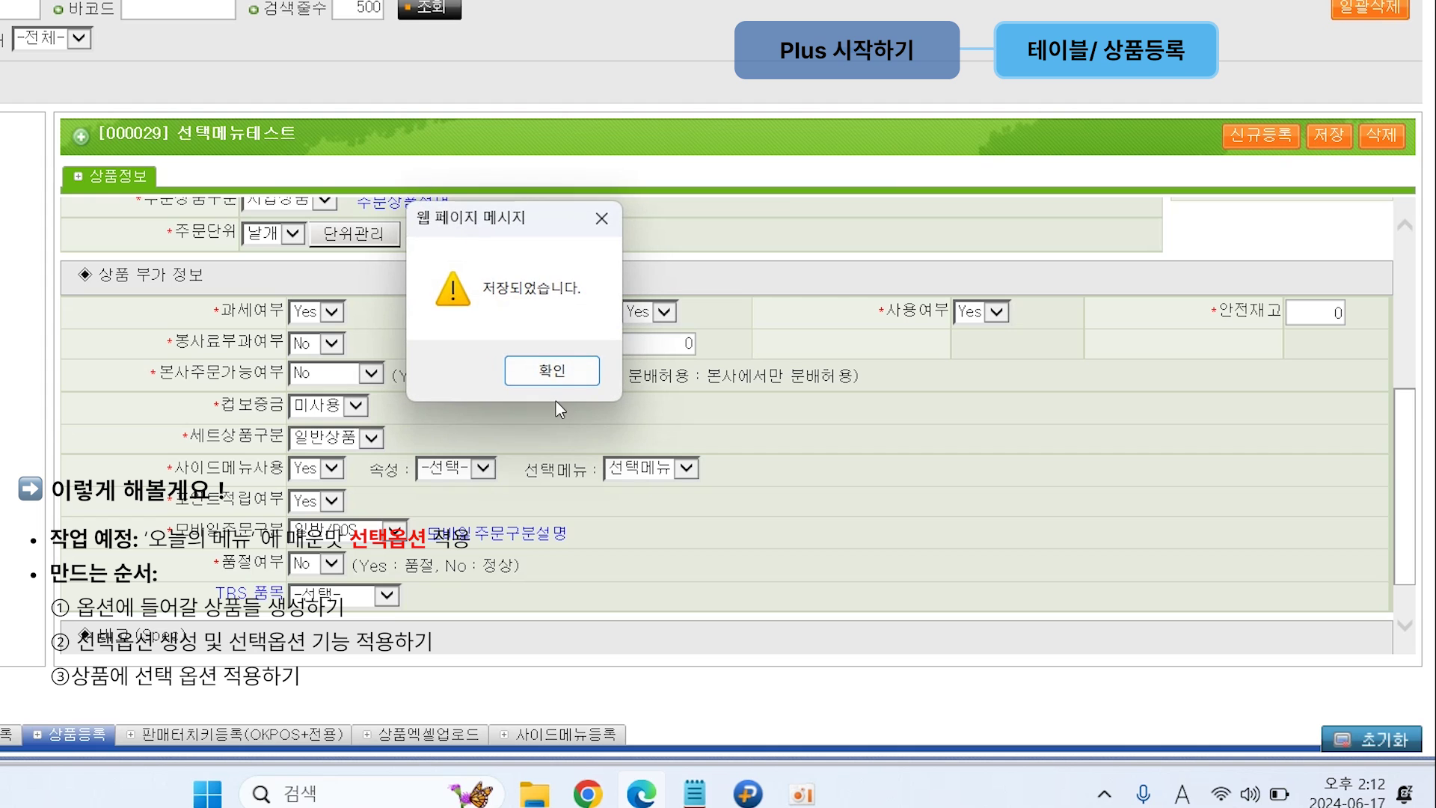
key(Return)
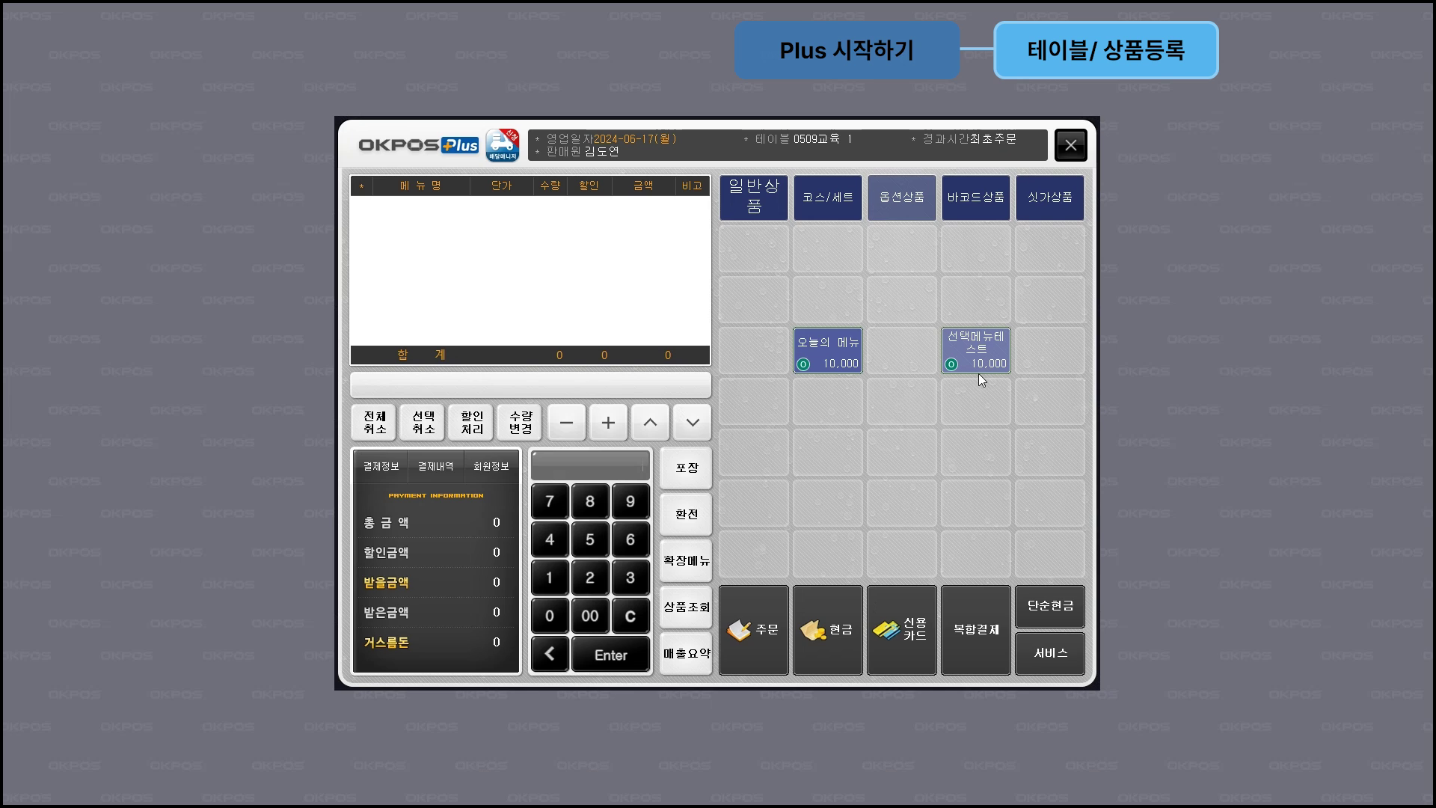
Step: Add 선택메뉴테스트 and, after the one-choice limit warning, settle on the 순한맛 spice option
click(978, 371)
click(891, 264)
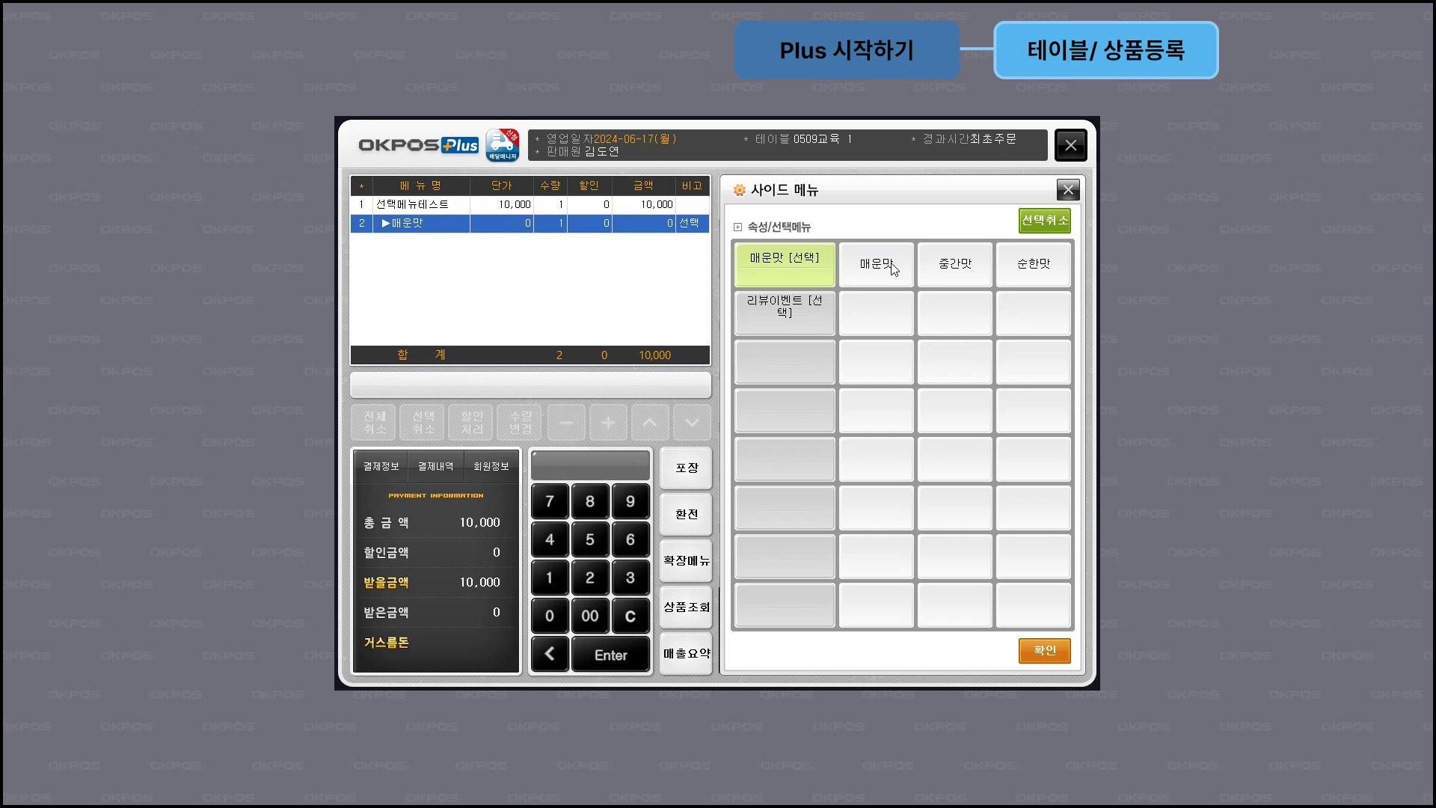
click(965, 275)
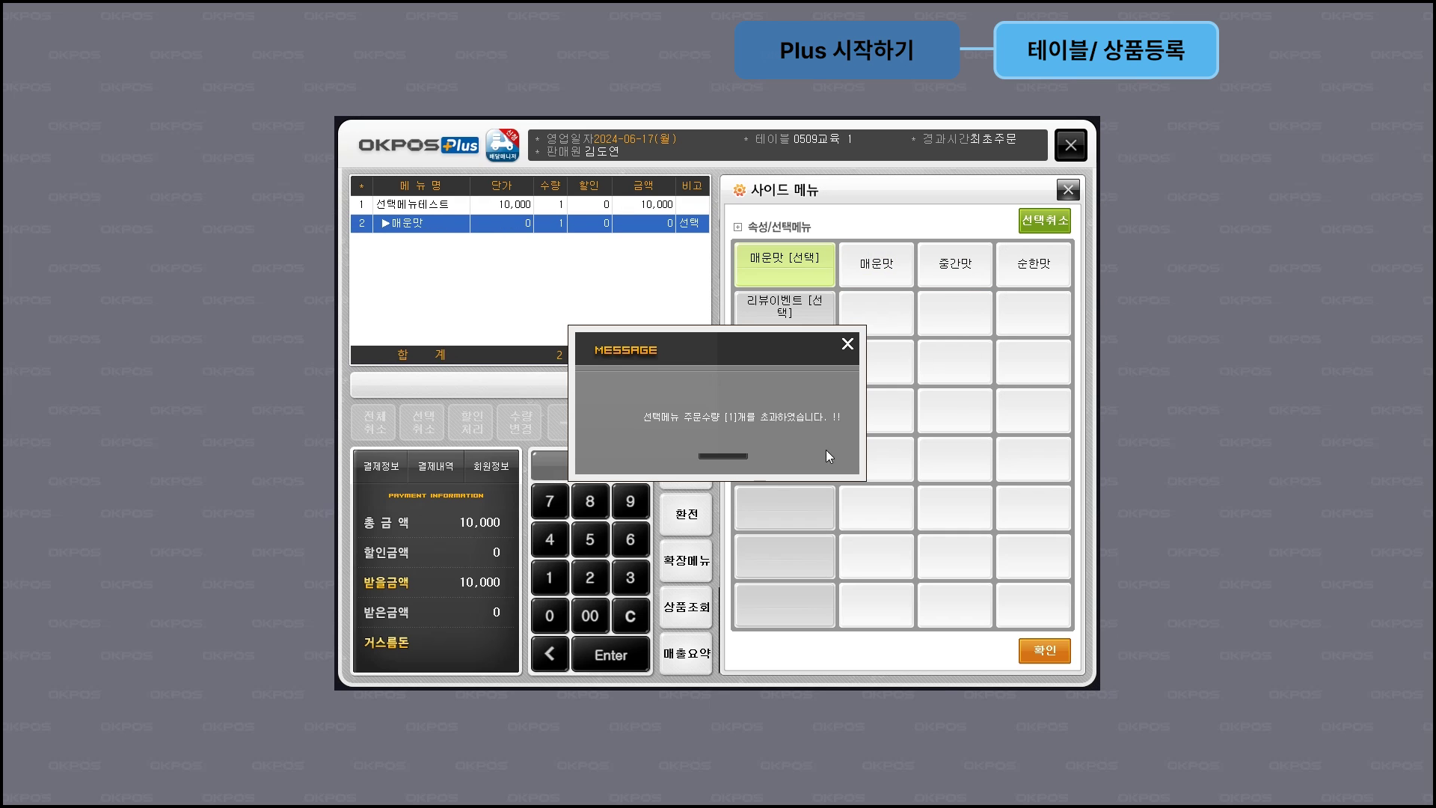
click(724, 455)
click(1047, 222)
click(1030, 269)
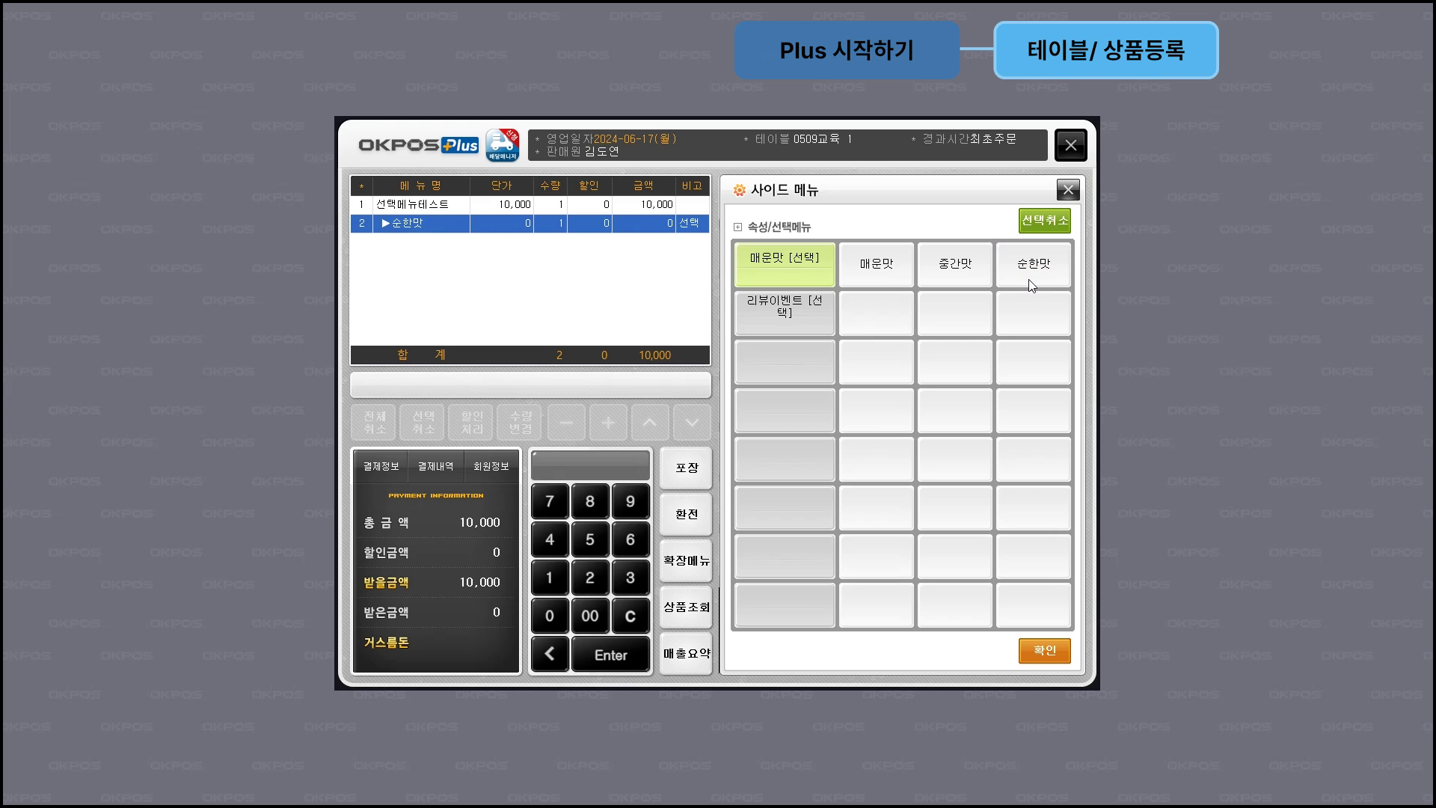
Step: Pick 이벤트_치즈스틱 under 리뷰이벤트, see 이벤트_사이다 blocked by the limit, and confirm the options
click(770, 313)
click(878, 279)
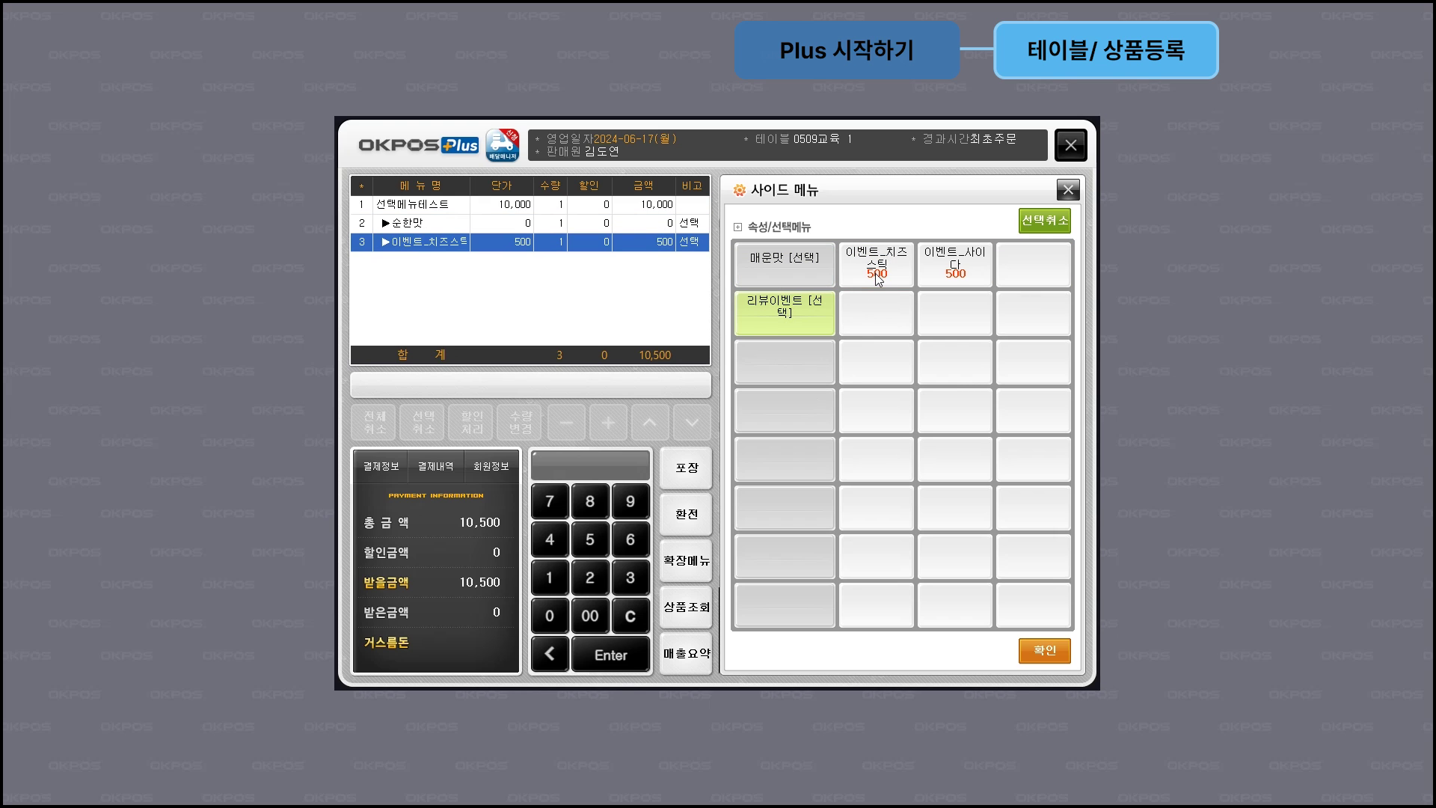
click(952, 276)
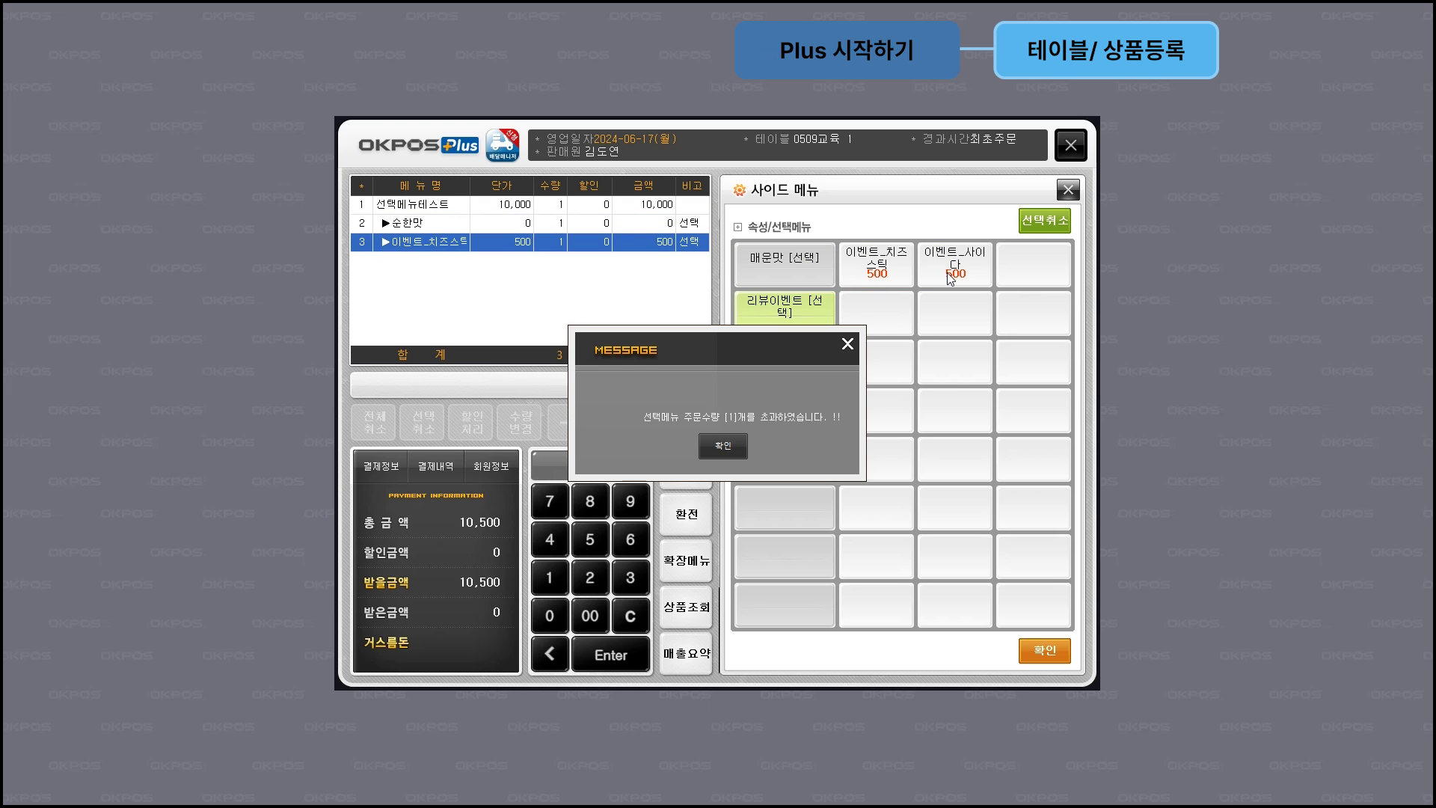
click(726, 458)
click(1067, 649)
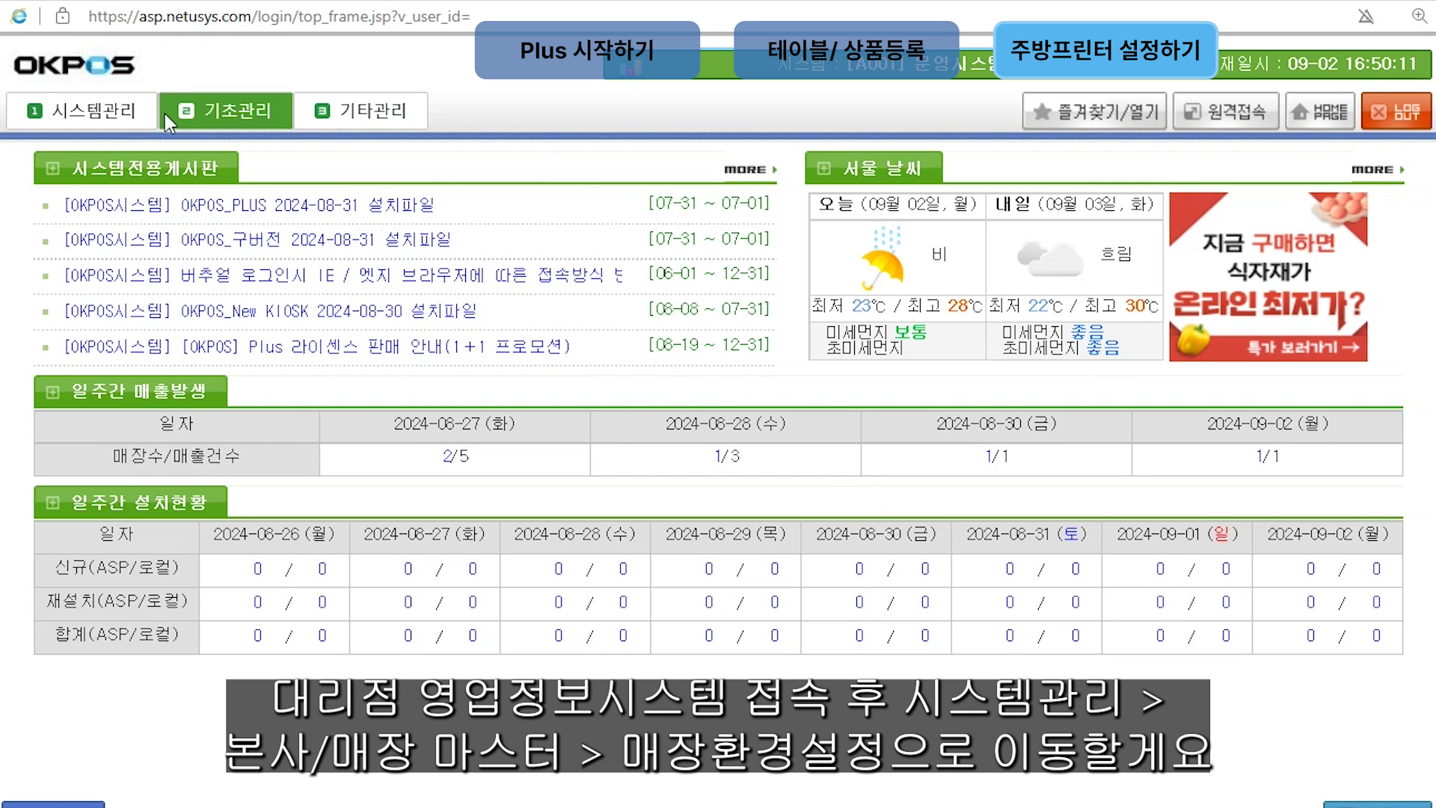
Step: Go to 시스템관리 > 매장환경설정 and show the 주방프린터 settings
click(145, 124)
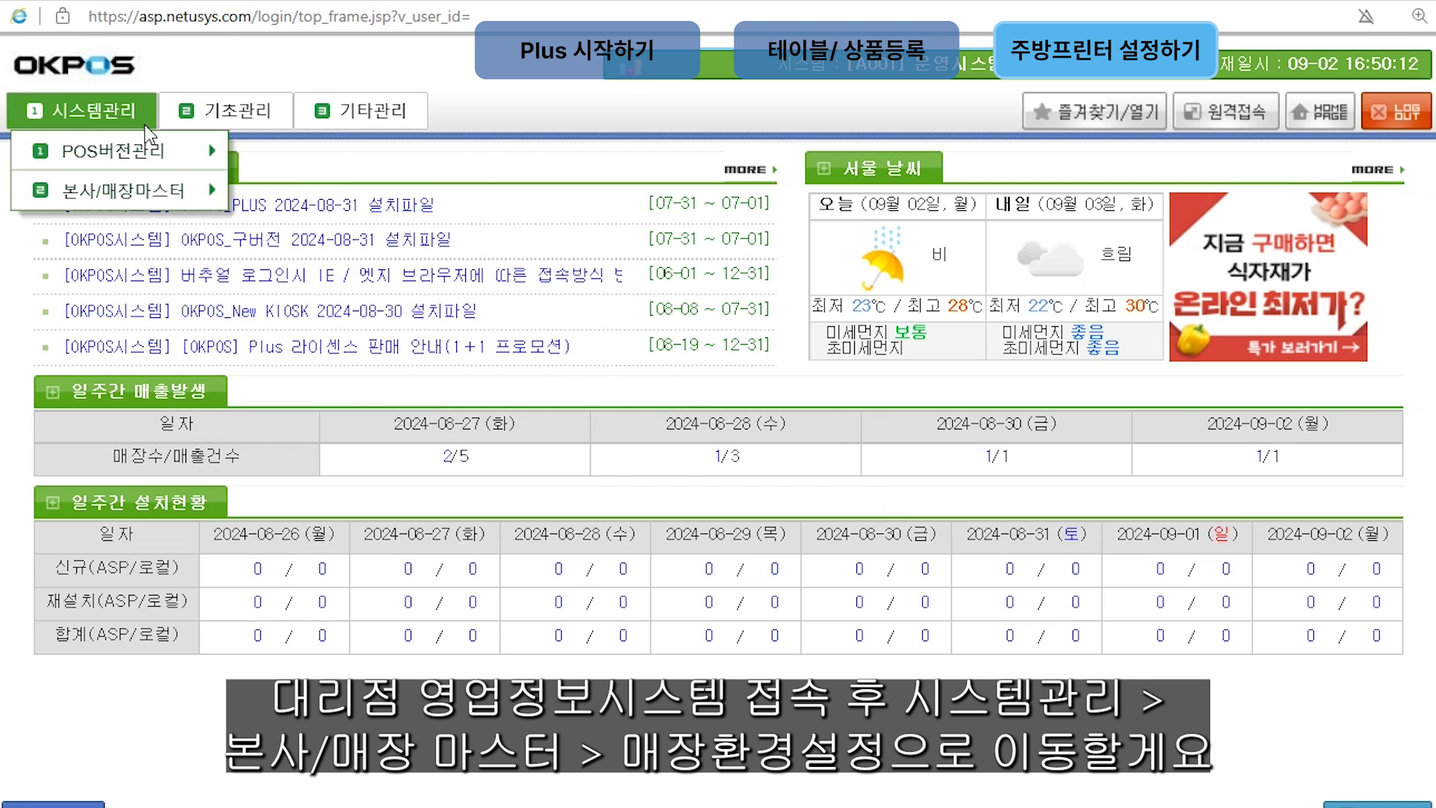
mouse_move(149, 191)
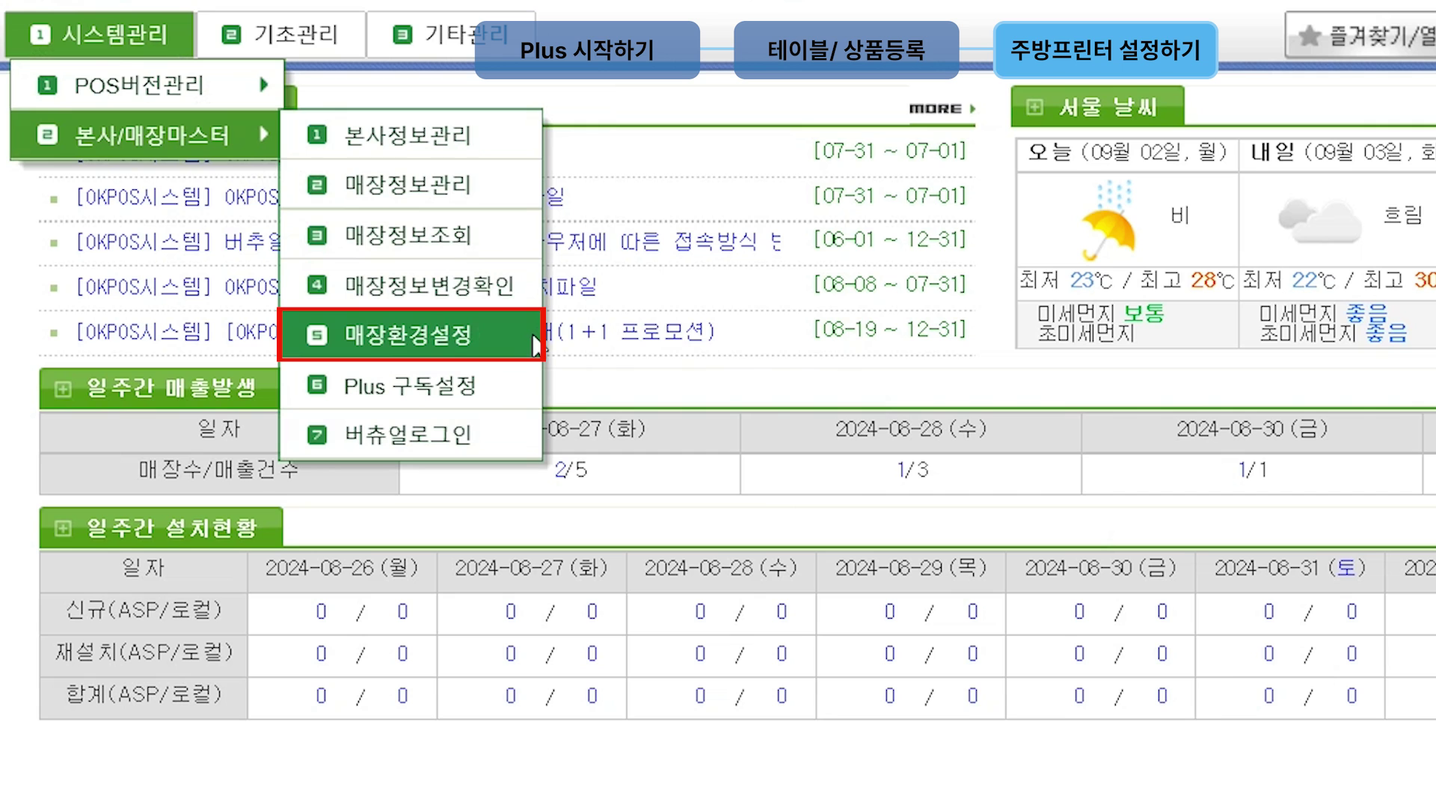
click(535, 334)
click(830, 363)
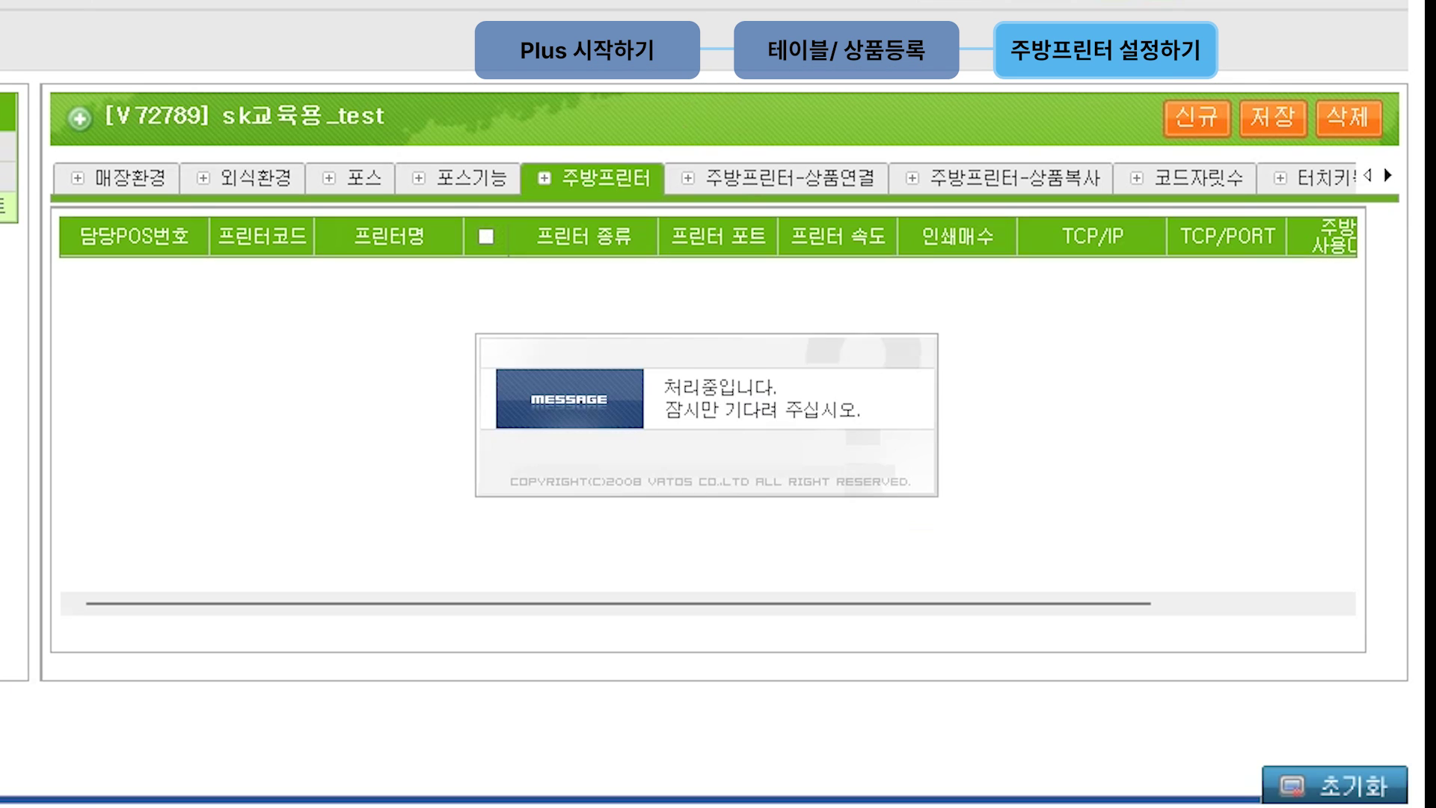
Step: Add two kitchen printers named 김밥 and 주방
click(1231, 127)
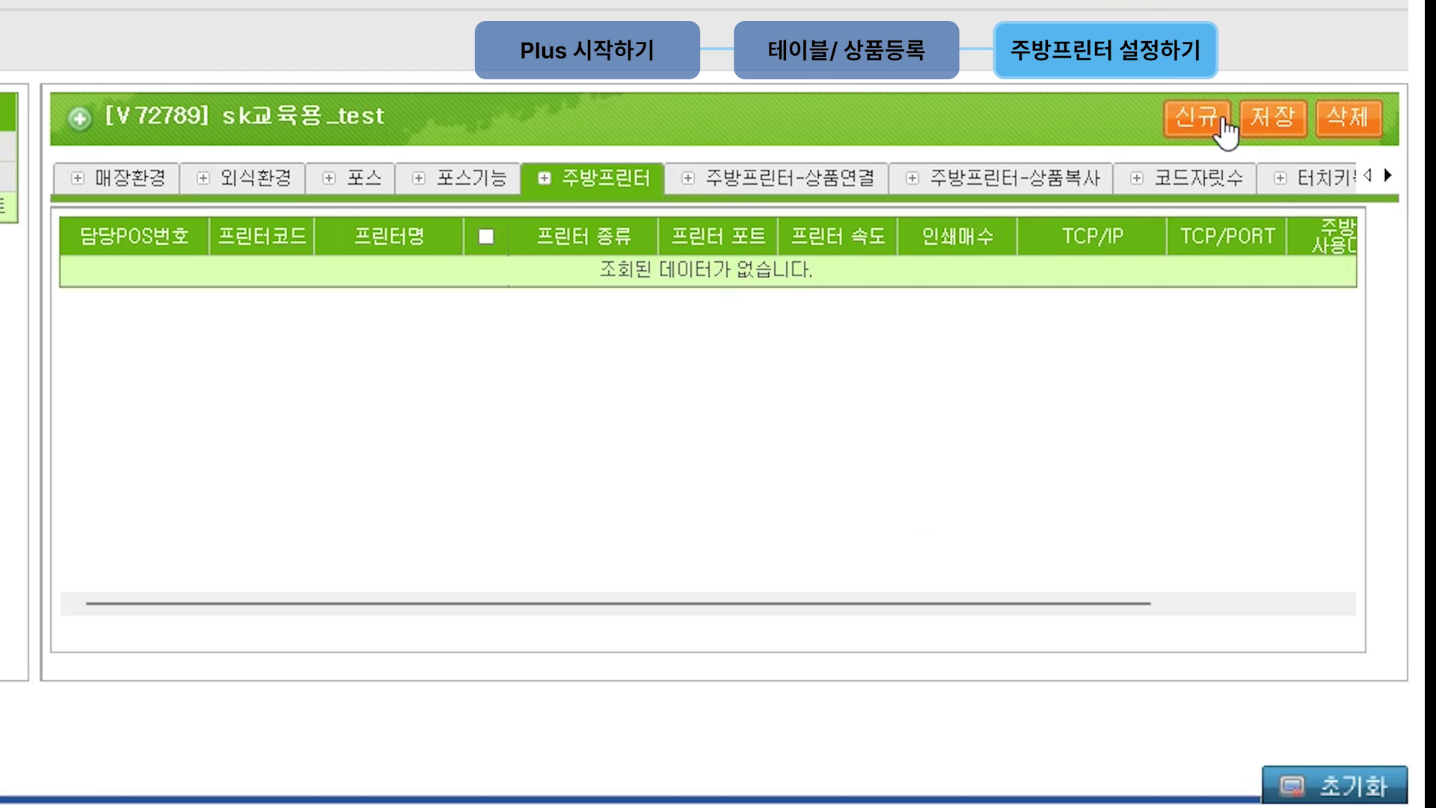
click(1225, 128)
click(1225, 129)
click(429, 281)
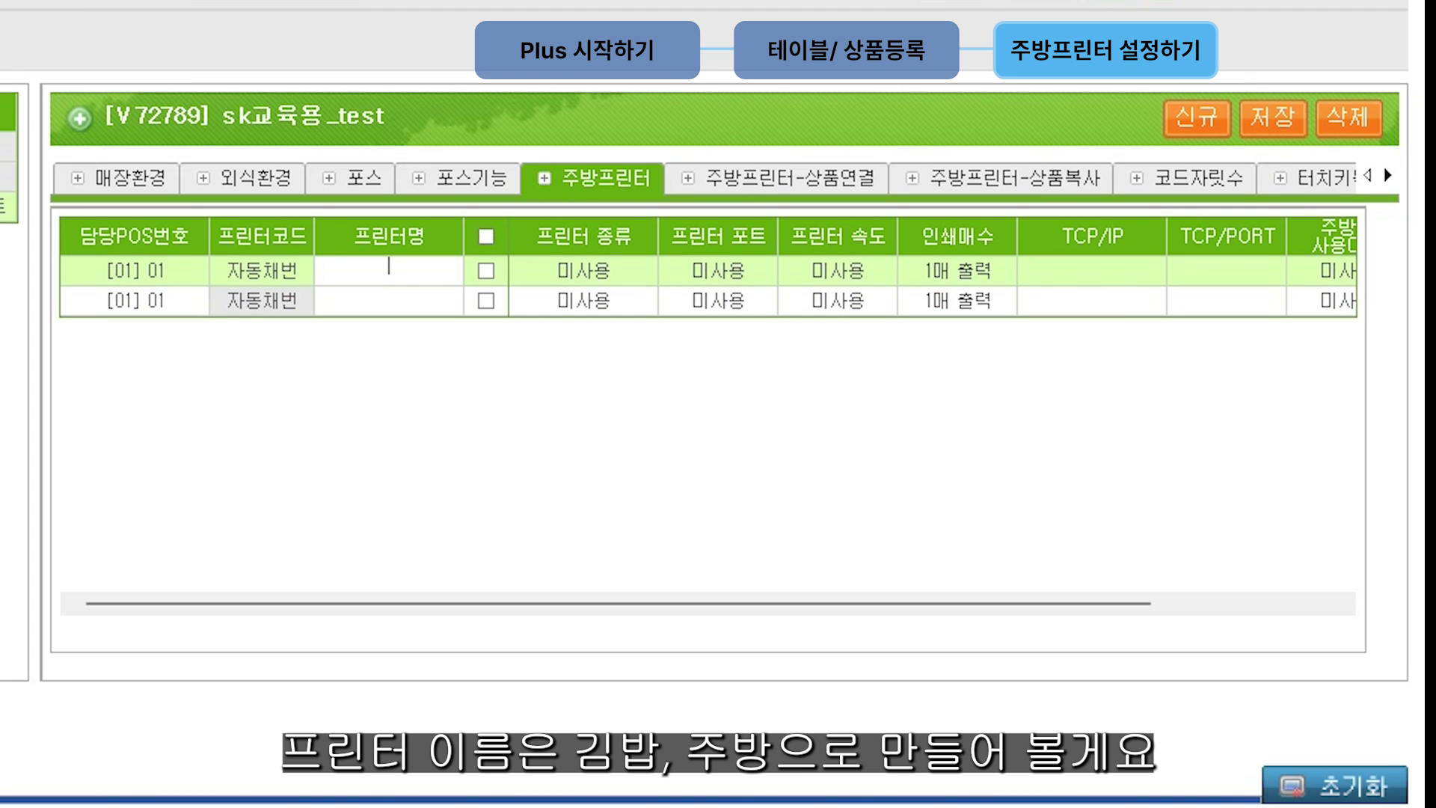
text(김밥)
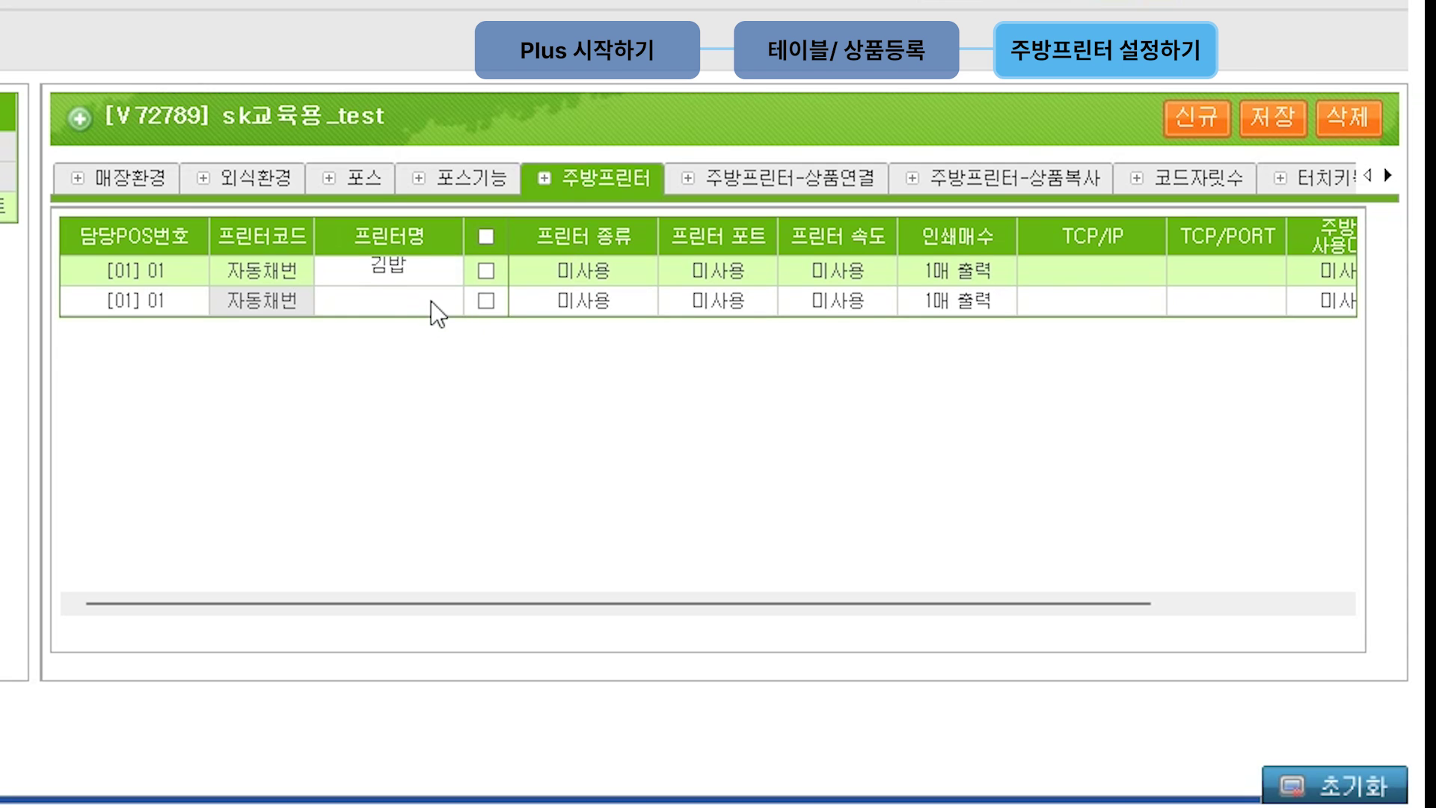
click(431, 300)
text(주방)
Step: Set the type of both 김밥 and 주방 printers to OKPOS-계열
click(626, 272)
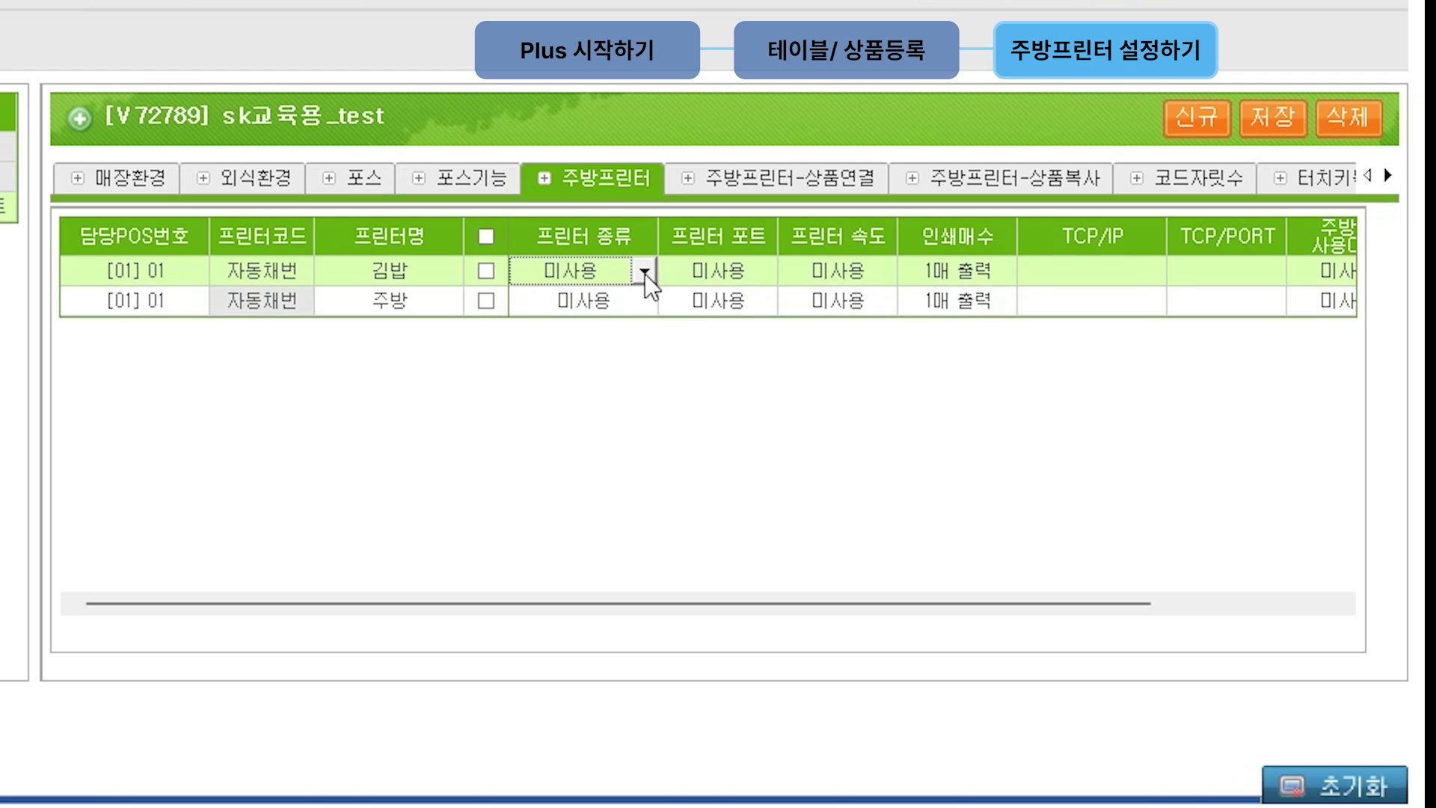
click(644, 274)
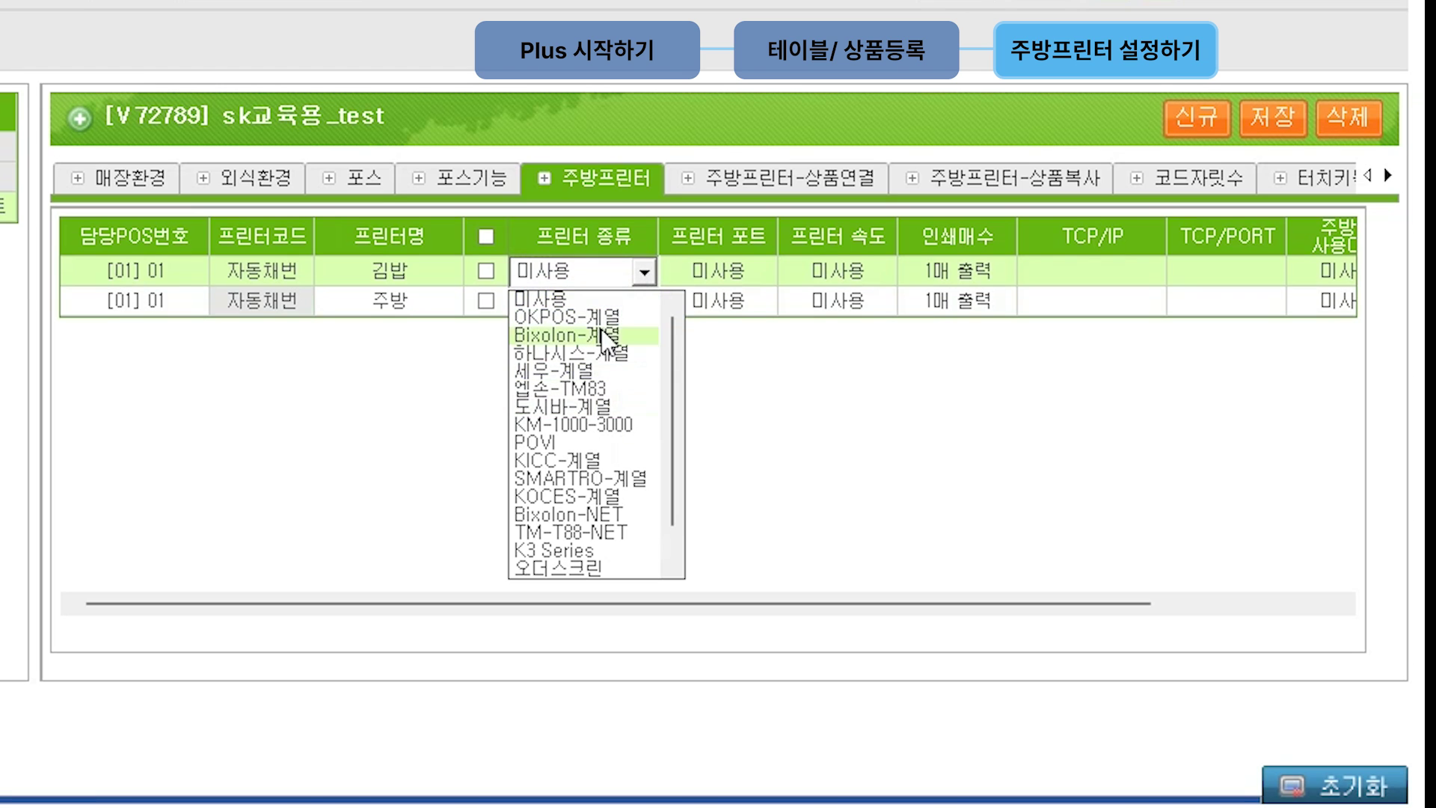
click(667, 320)
click(643, 299)
click(644, 301)
click(642, 348)
Step: Connect the 김밥 printer to ComPort-03 and the 주방 printer to ComPort-04
click(759, 274)
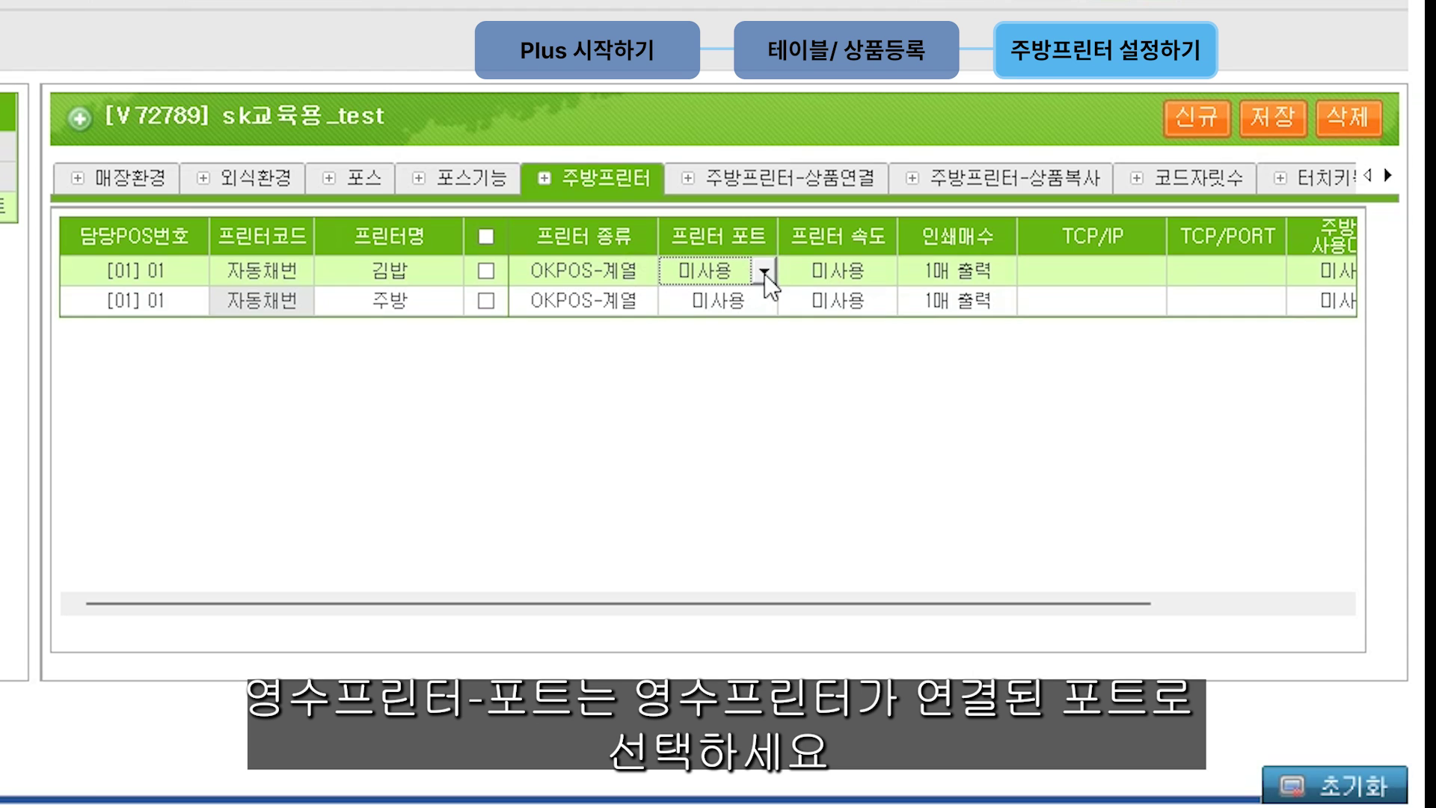
click(763, 274)
click(768, 359)
click(769, 300)
click(765, 300)
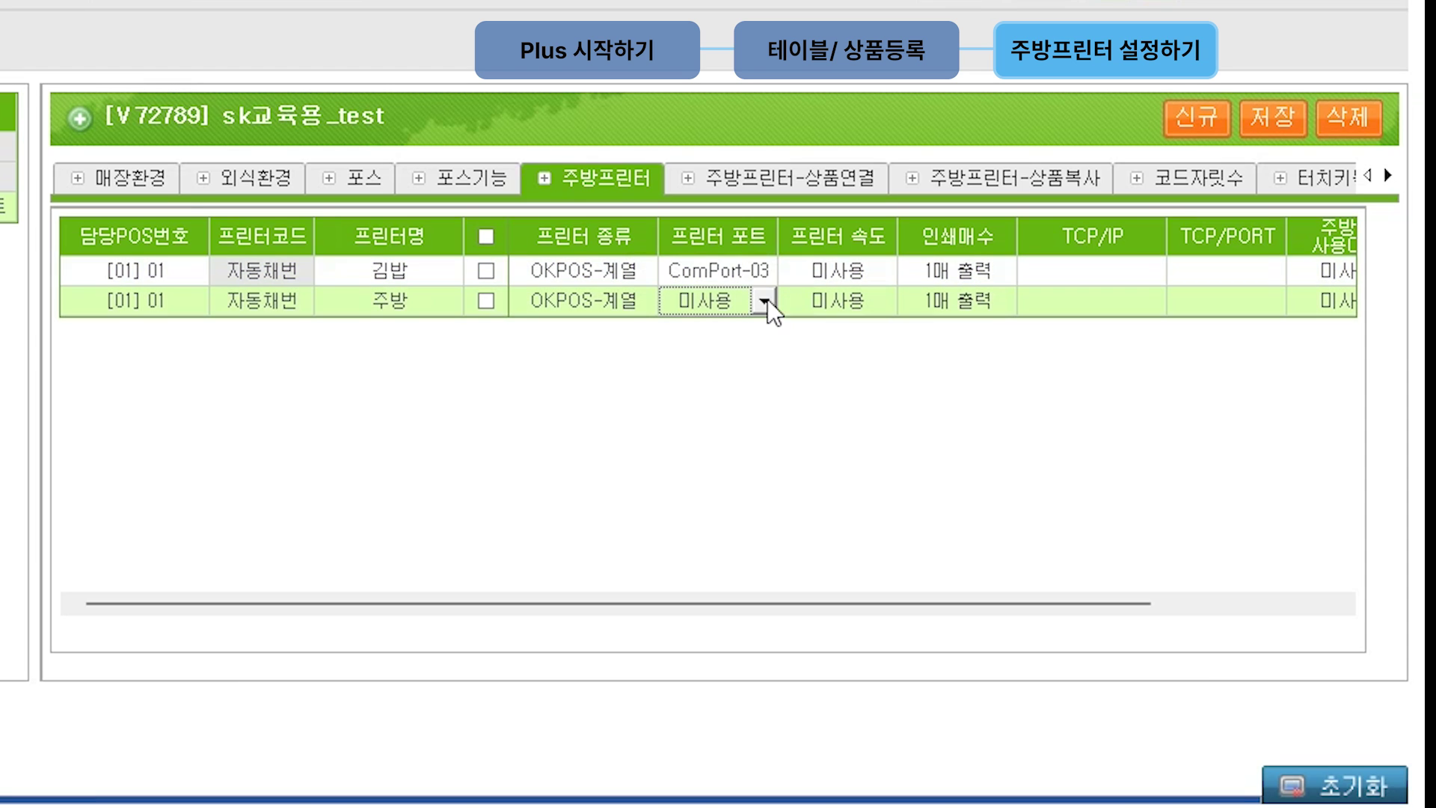
click(763, 406)
Step: Set both printers' speed to 9600, save them, and open 주방프린터-상품연결
click(852, 307)
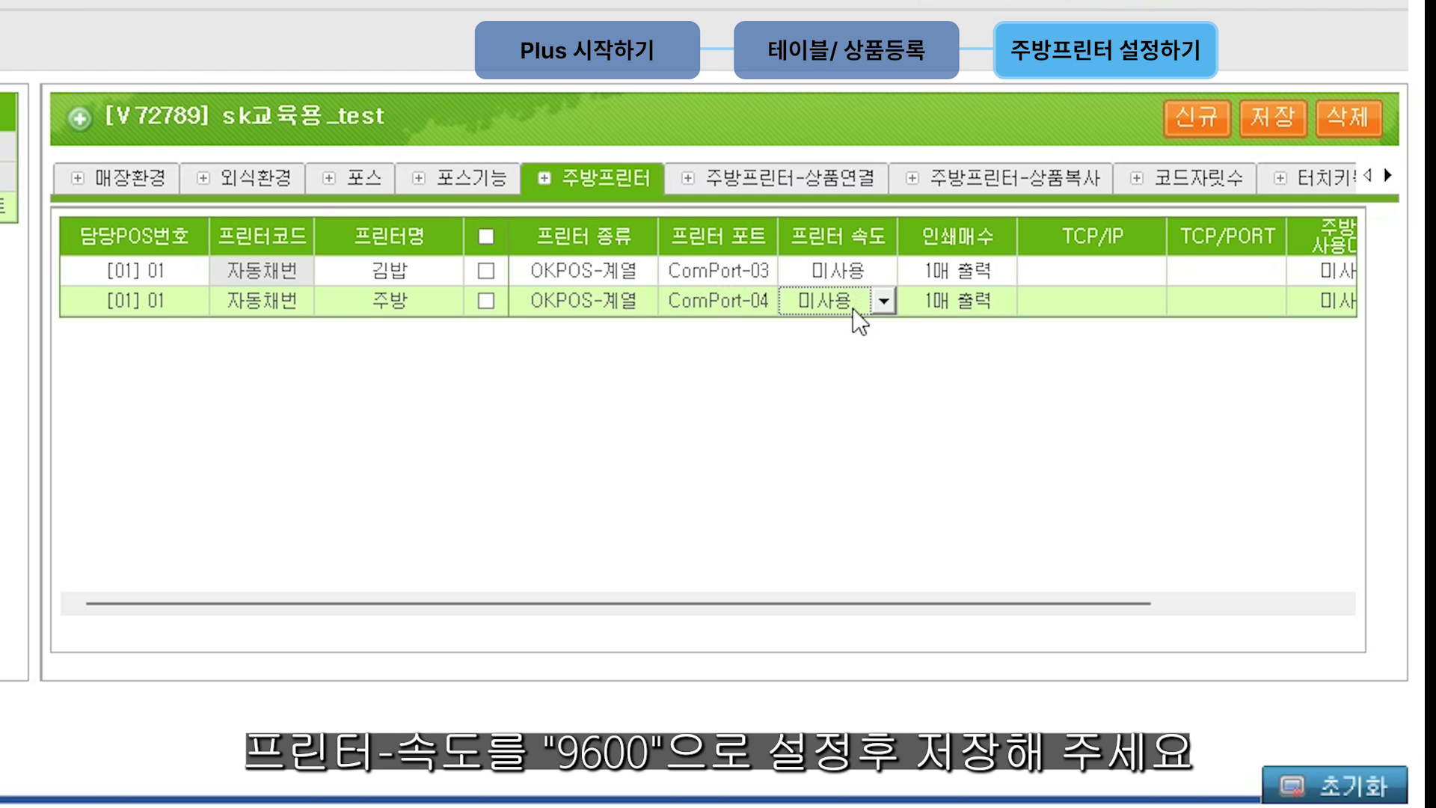
click(856, 270)
click(860, 269)
click(852, 335)
click(853, 300)
click(860, 301)
click(869, 350)
click(883, 300)
click(852, 366)
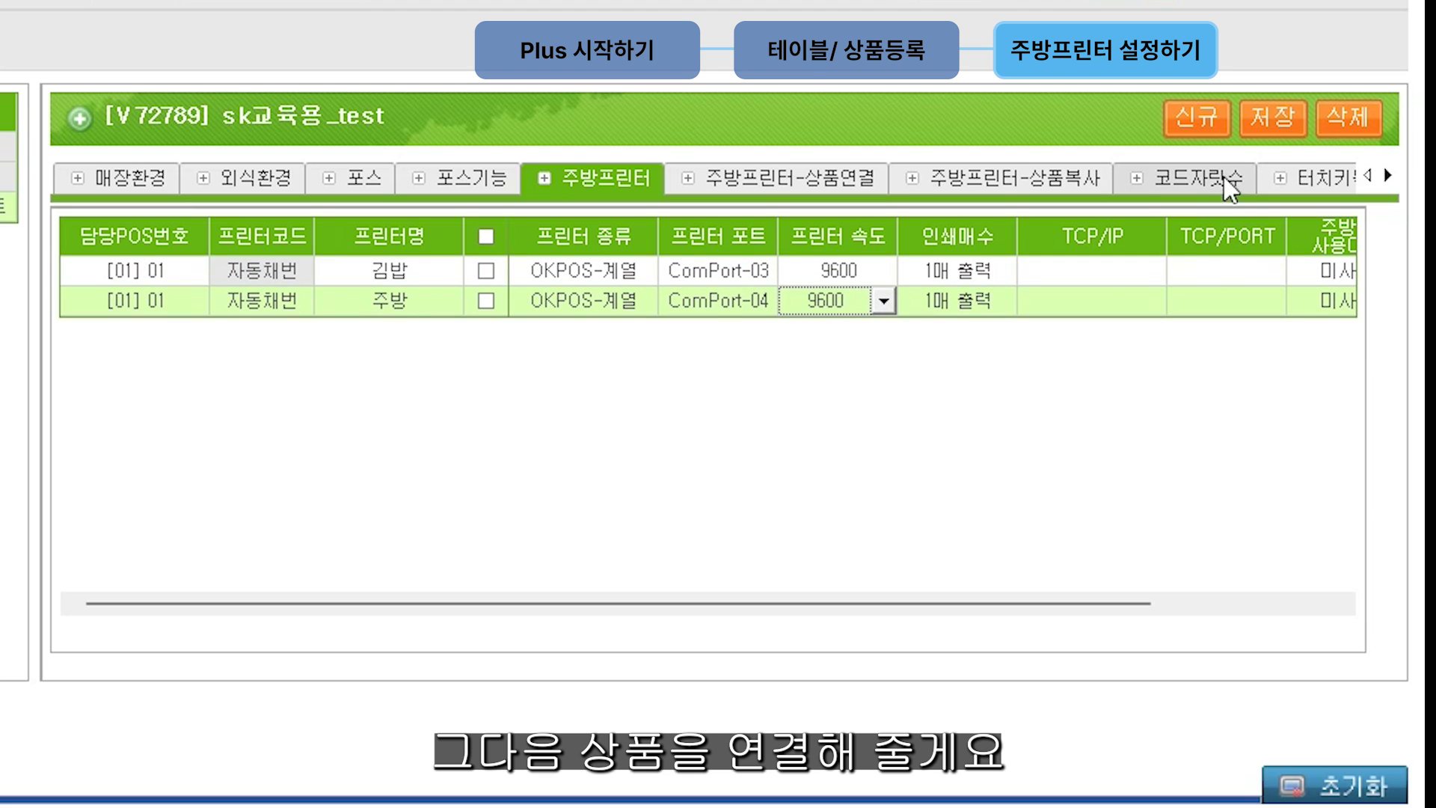
click(1259, 133)
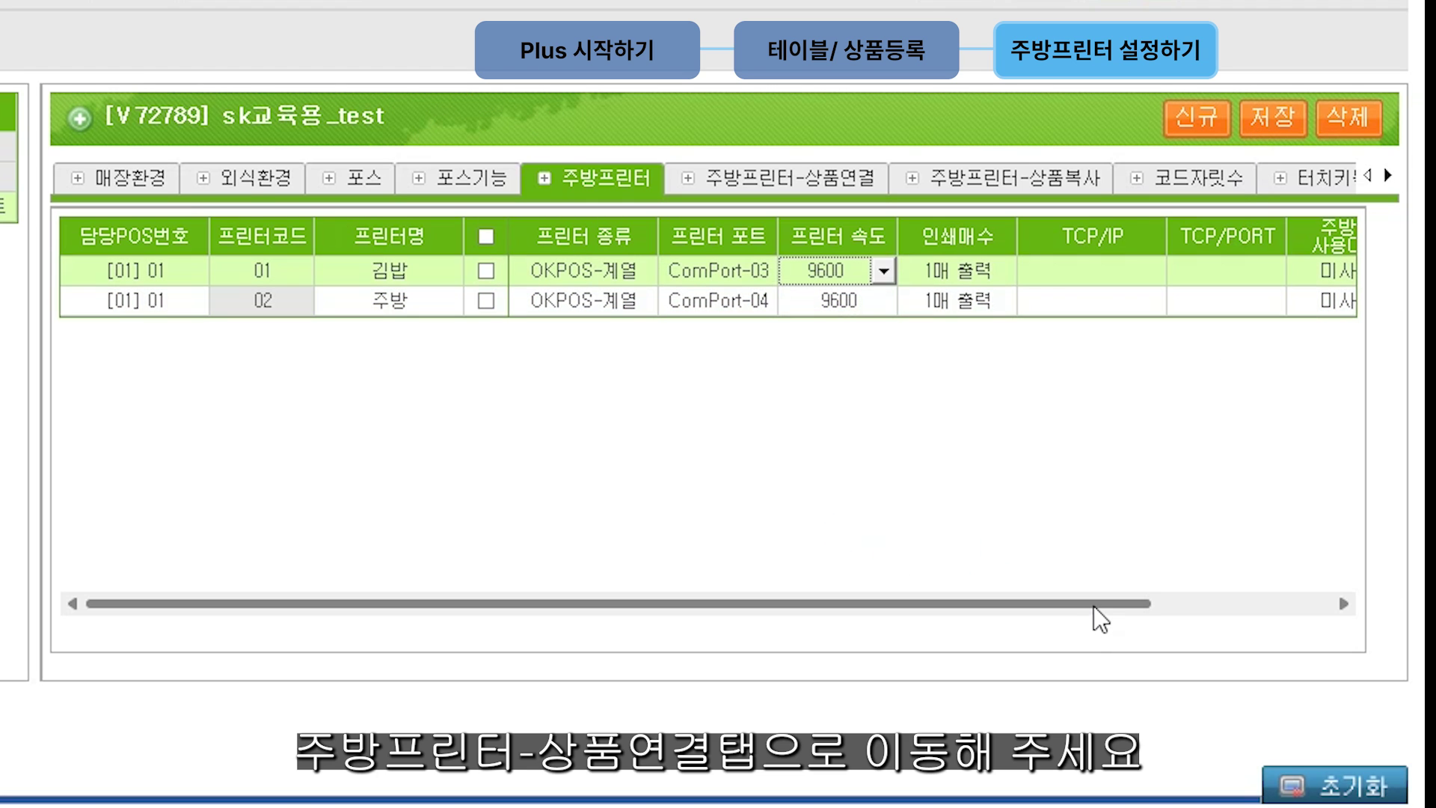
click(858, 177)
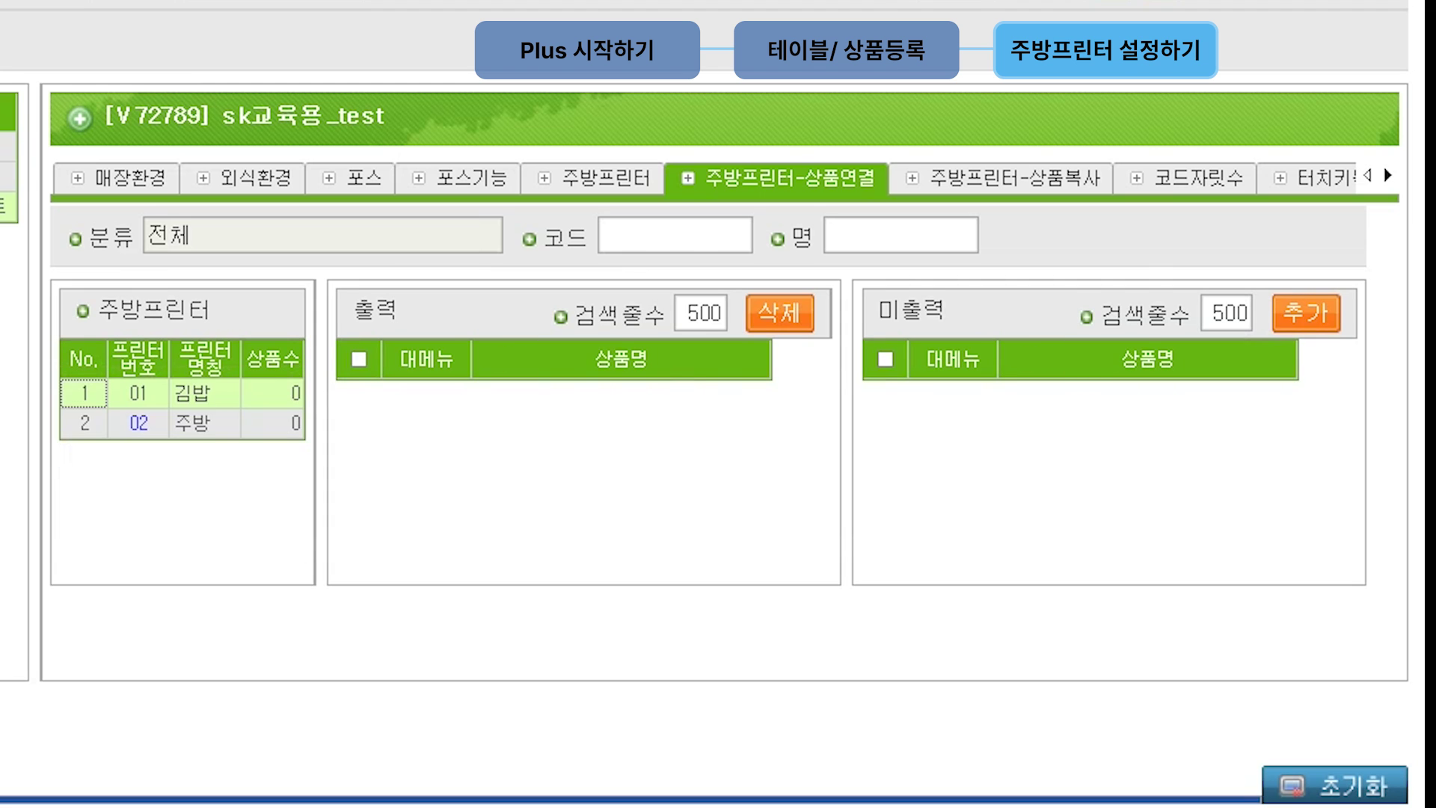
Step: Link the 김밥 product to kitchen printer 01
click(138, 394)
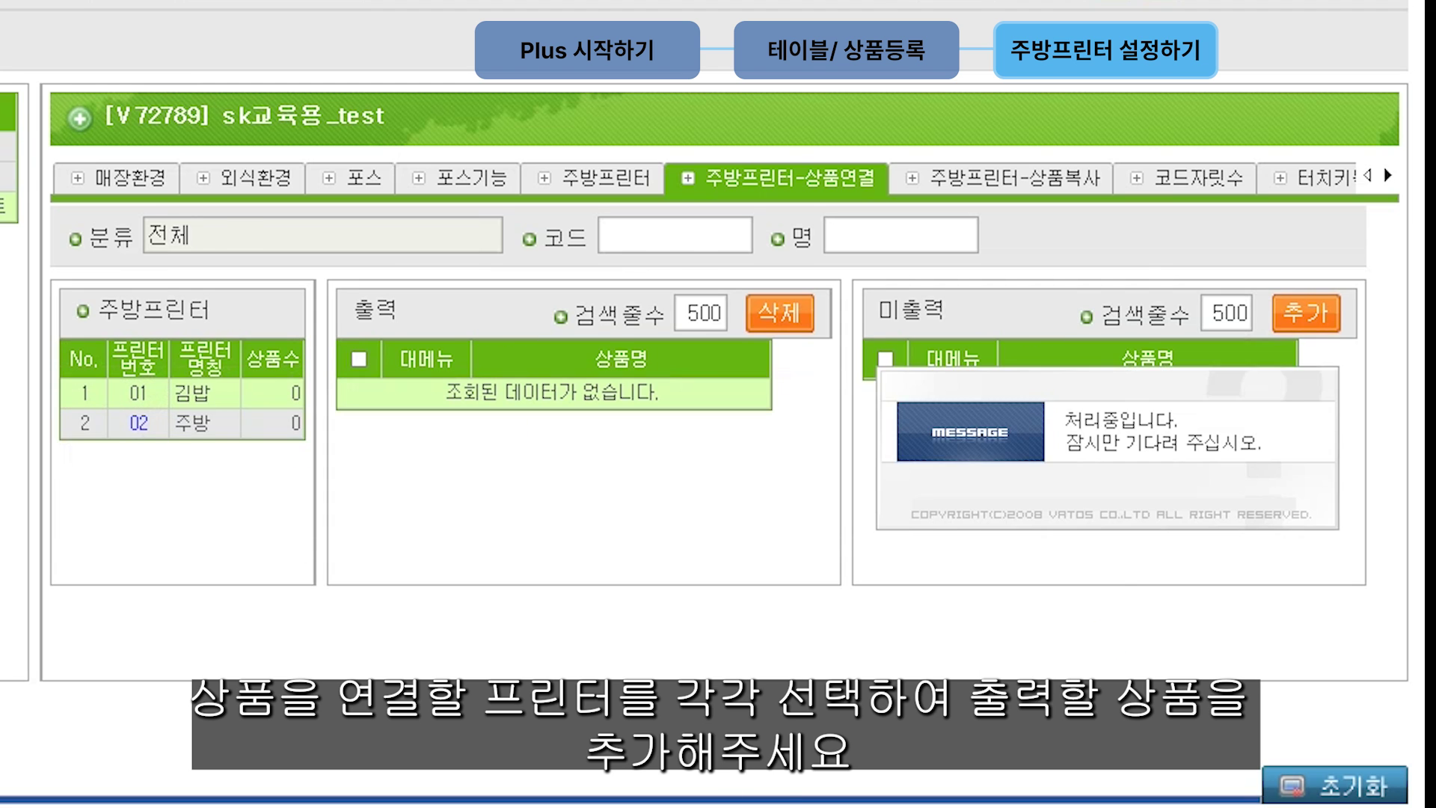
scroll(1165, 498, down, 2)
scroll(1173, 542, up, 1)
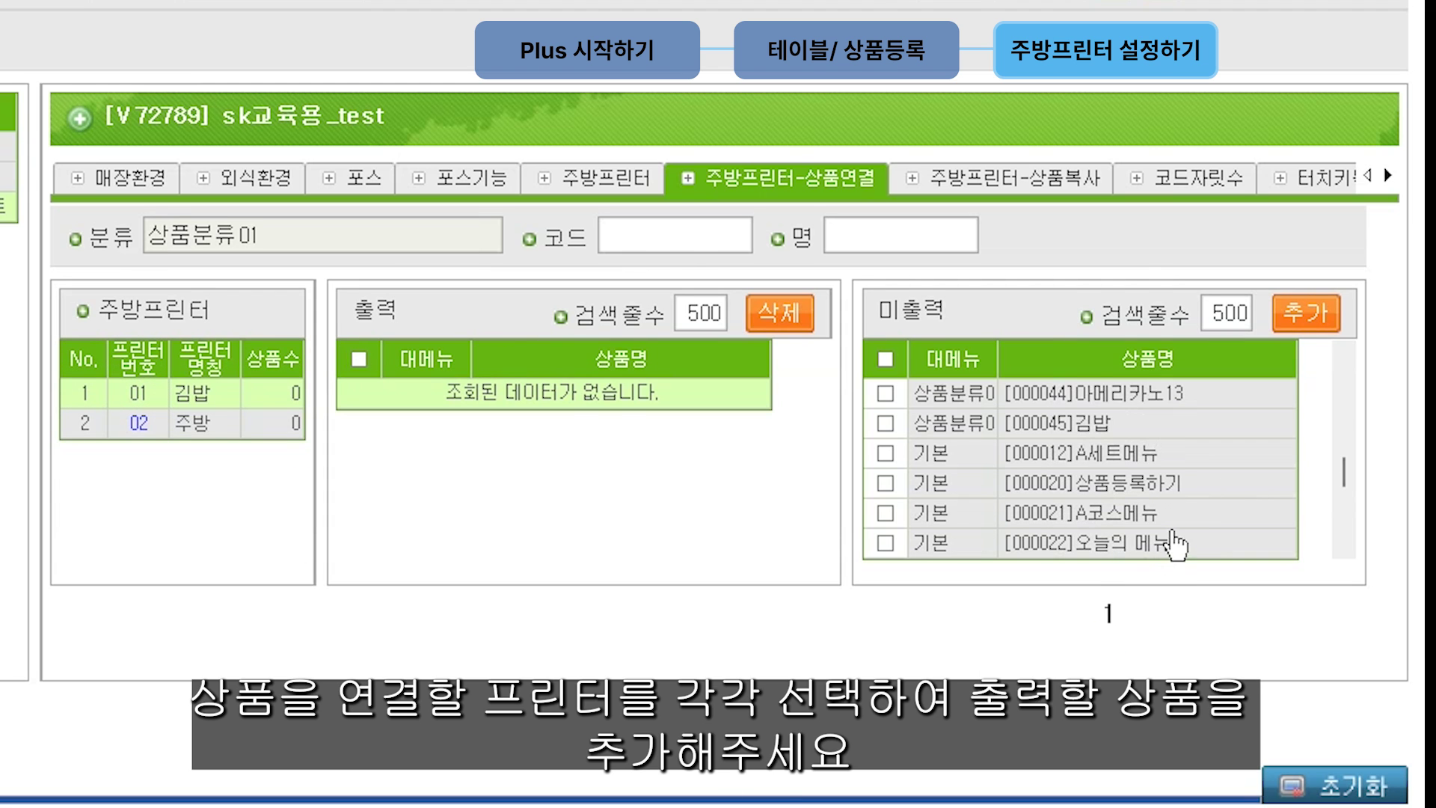
click(885, 423)
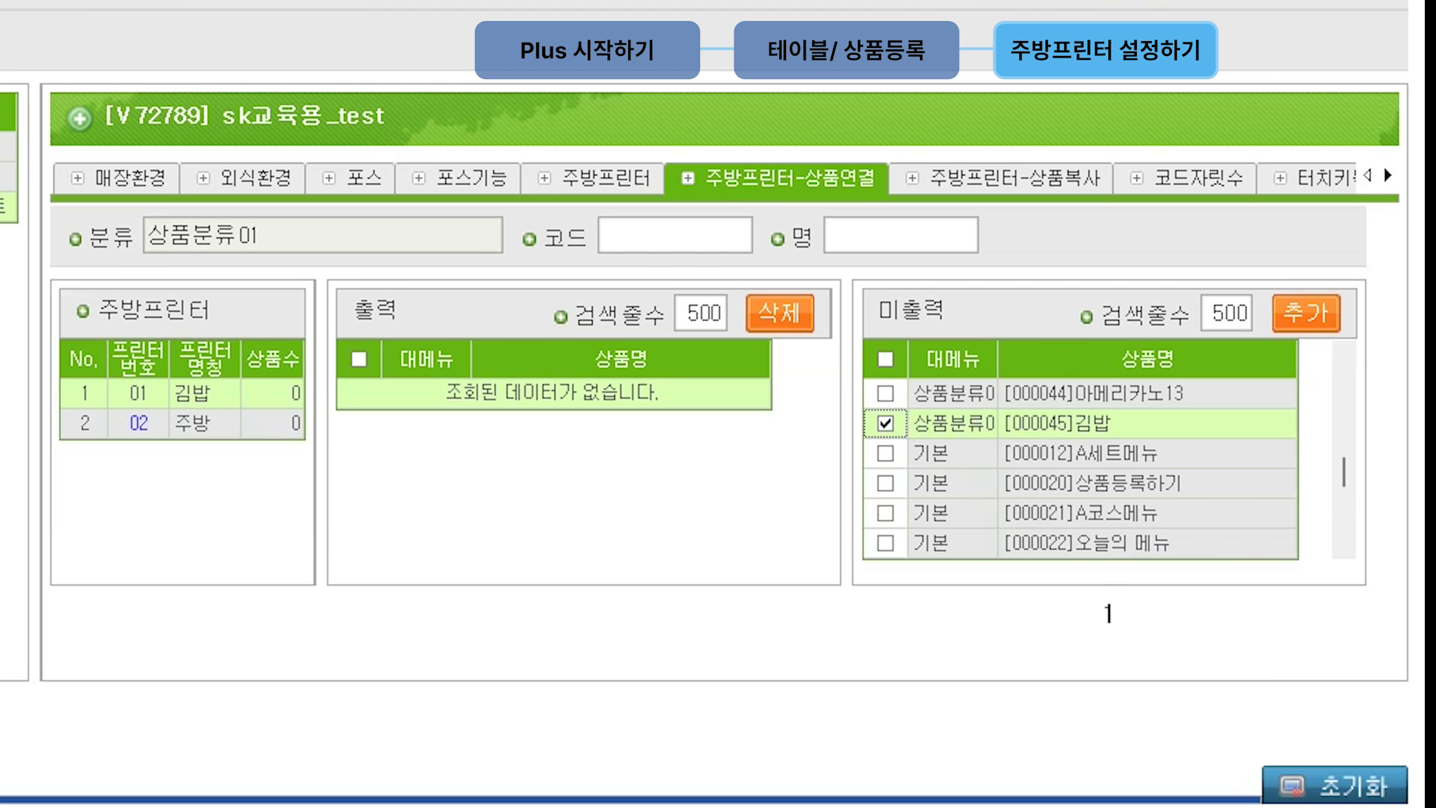
click(1335, 322)
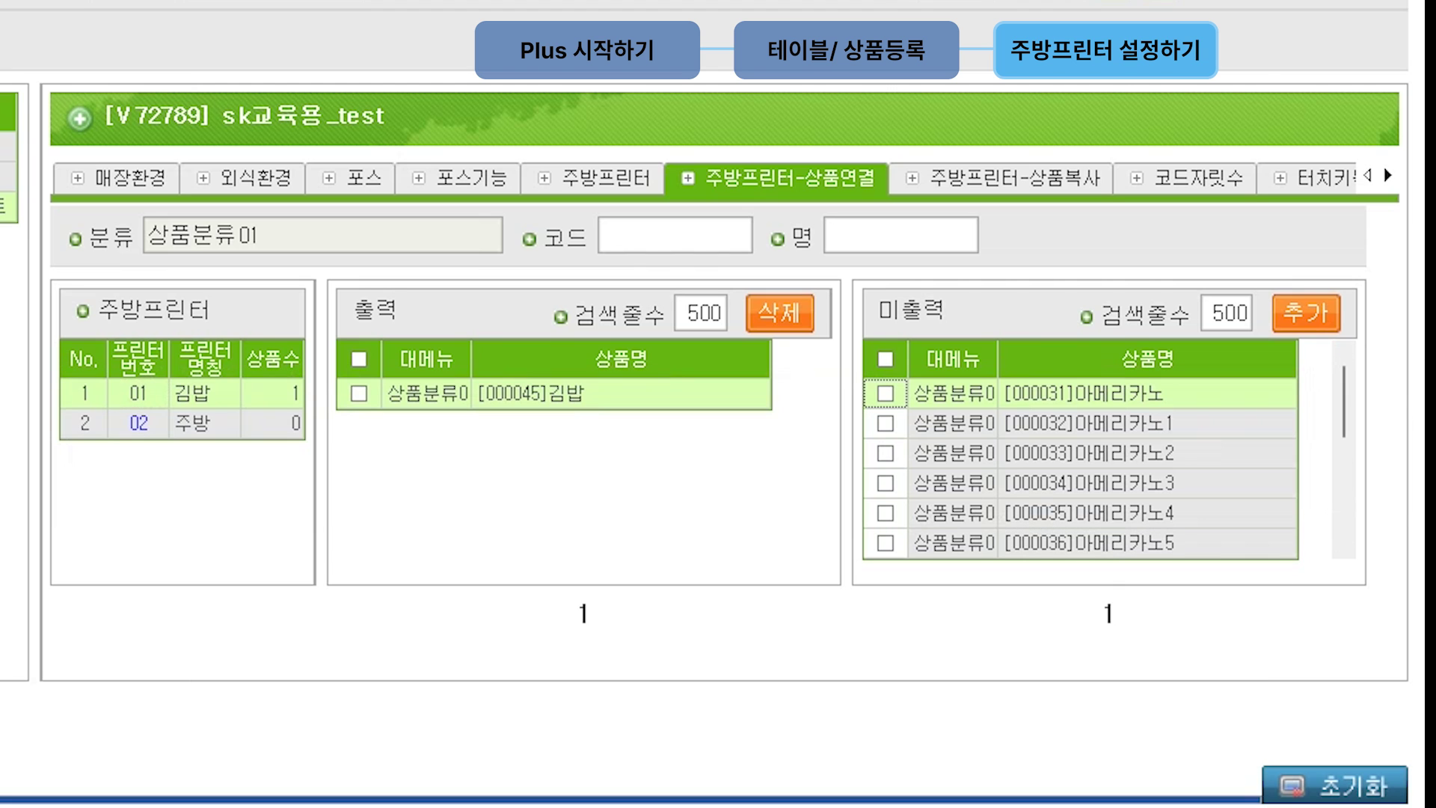
Step: Link every product except 김밥 to kitchen printer 02 주방, then review both printers' product lists
click(138, 423)
click(885, 359)
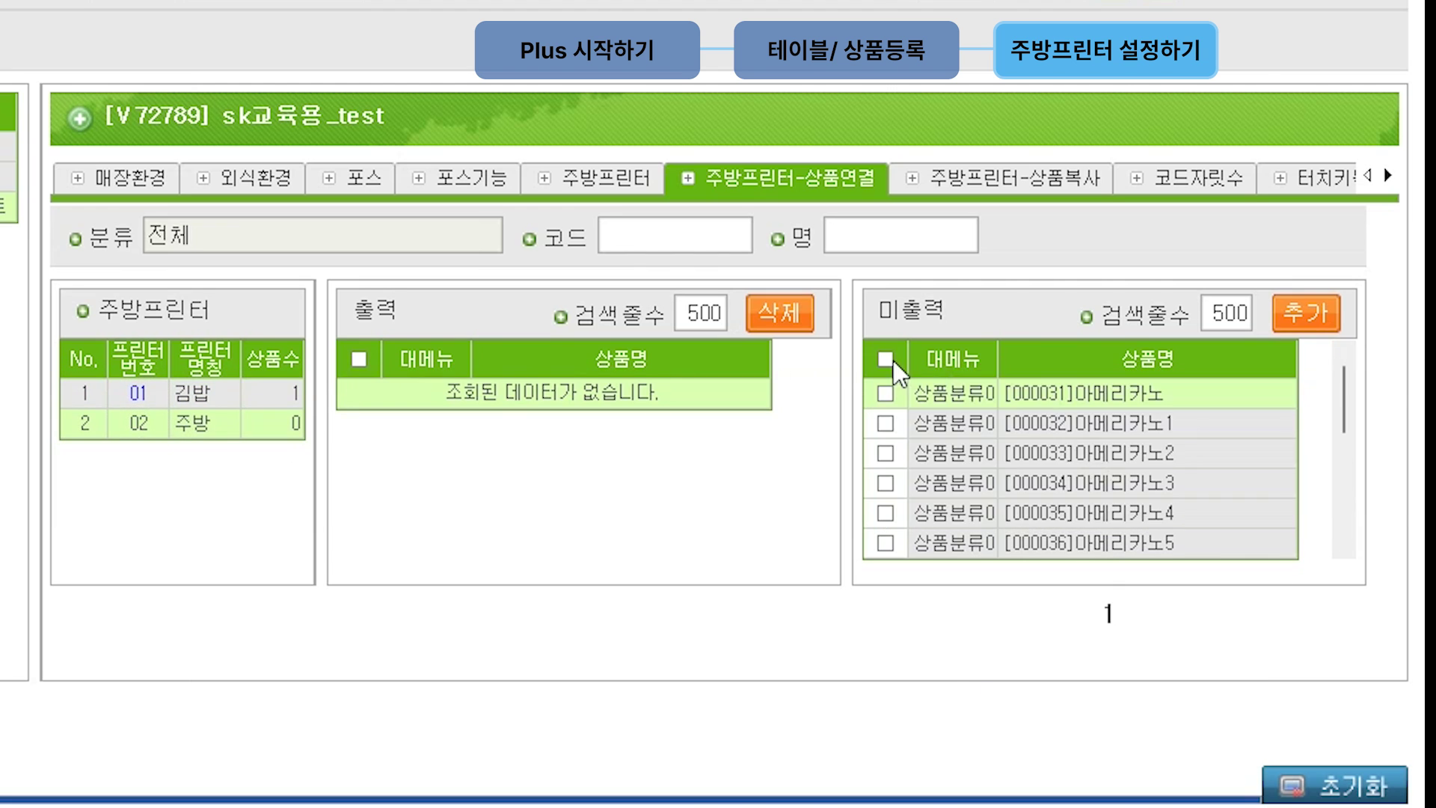
scroll(1260, 510, down, 3)
click(885, 543)
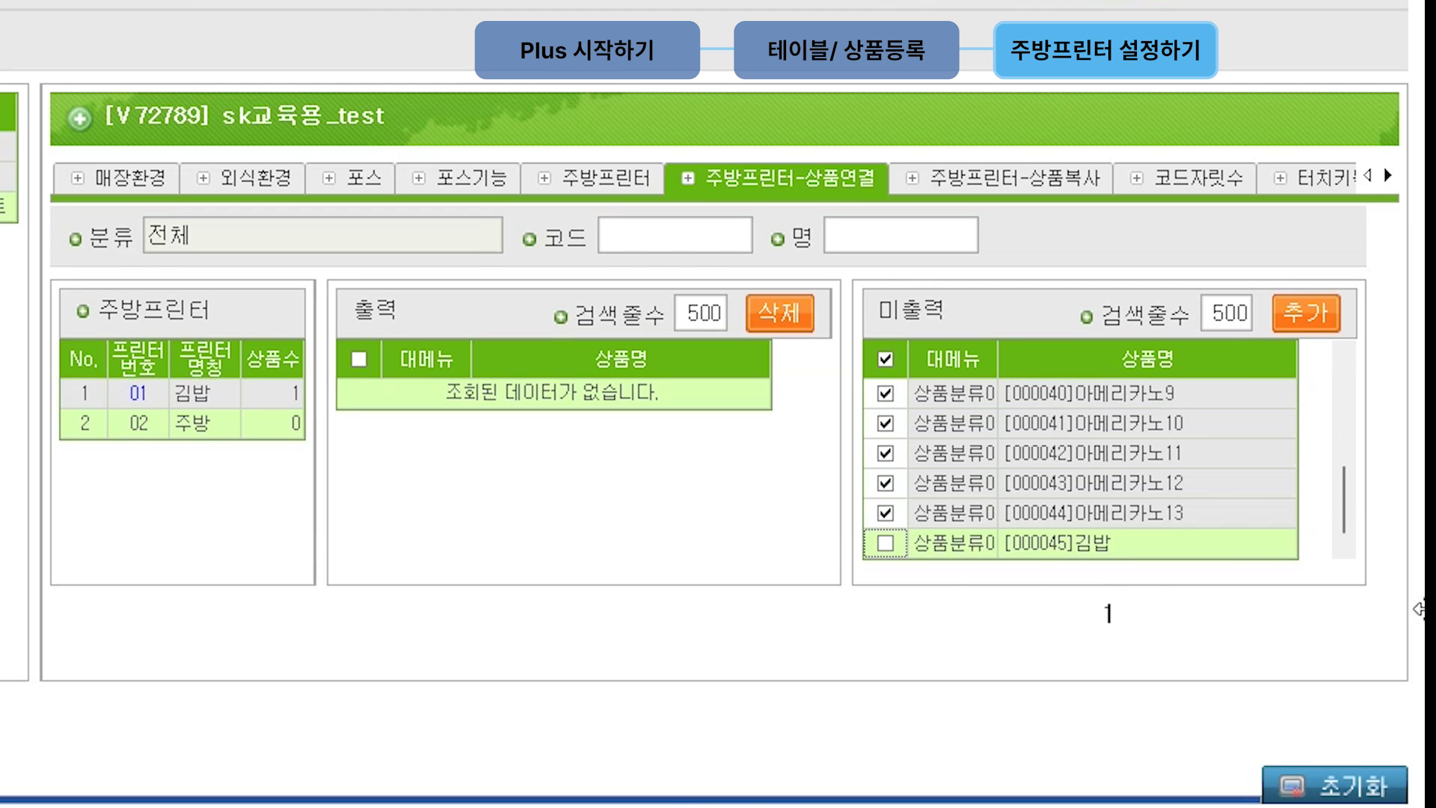
click(1311, 315)
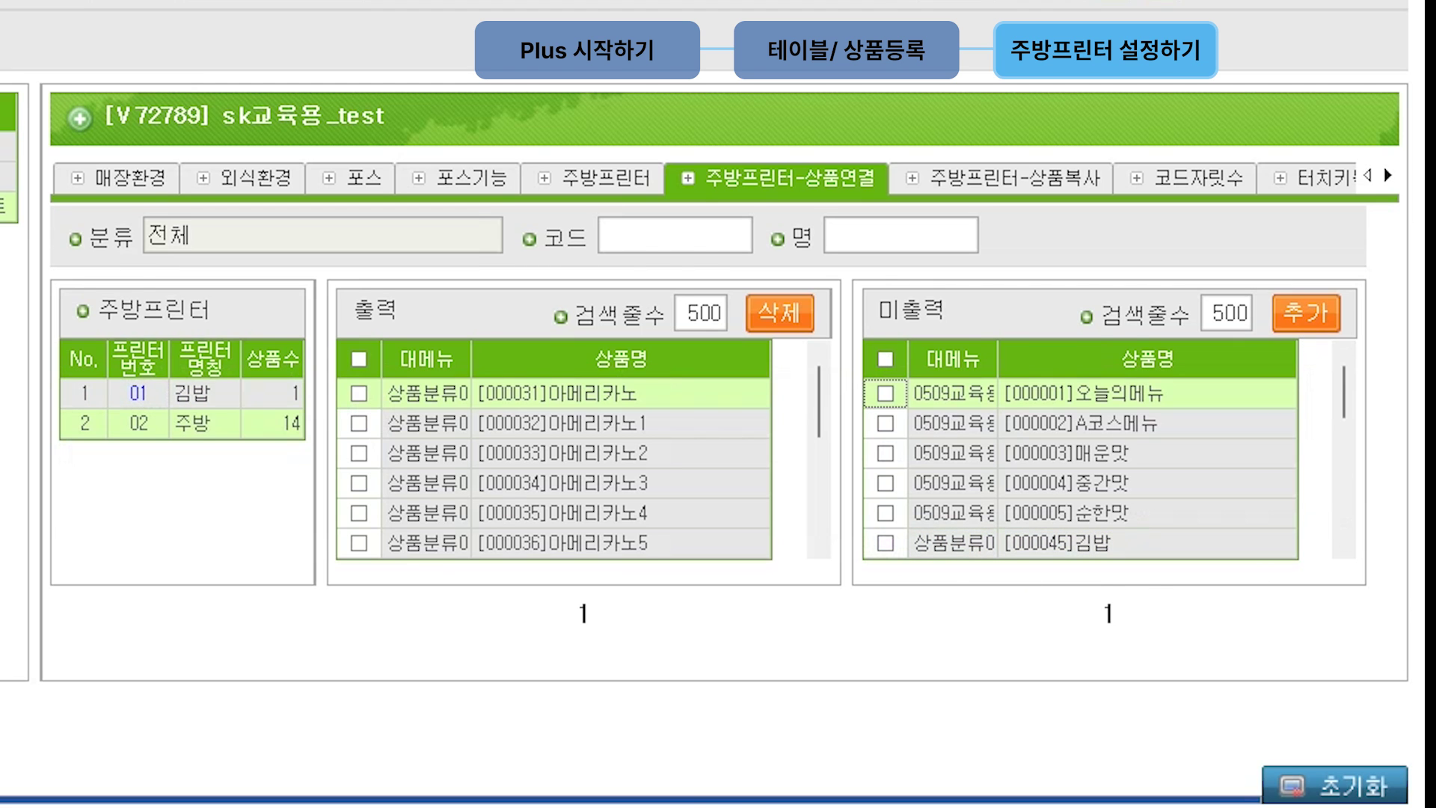
click(885, 359)
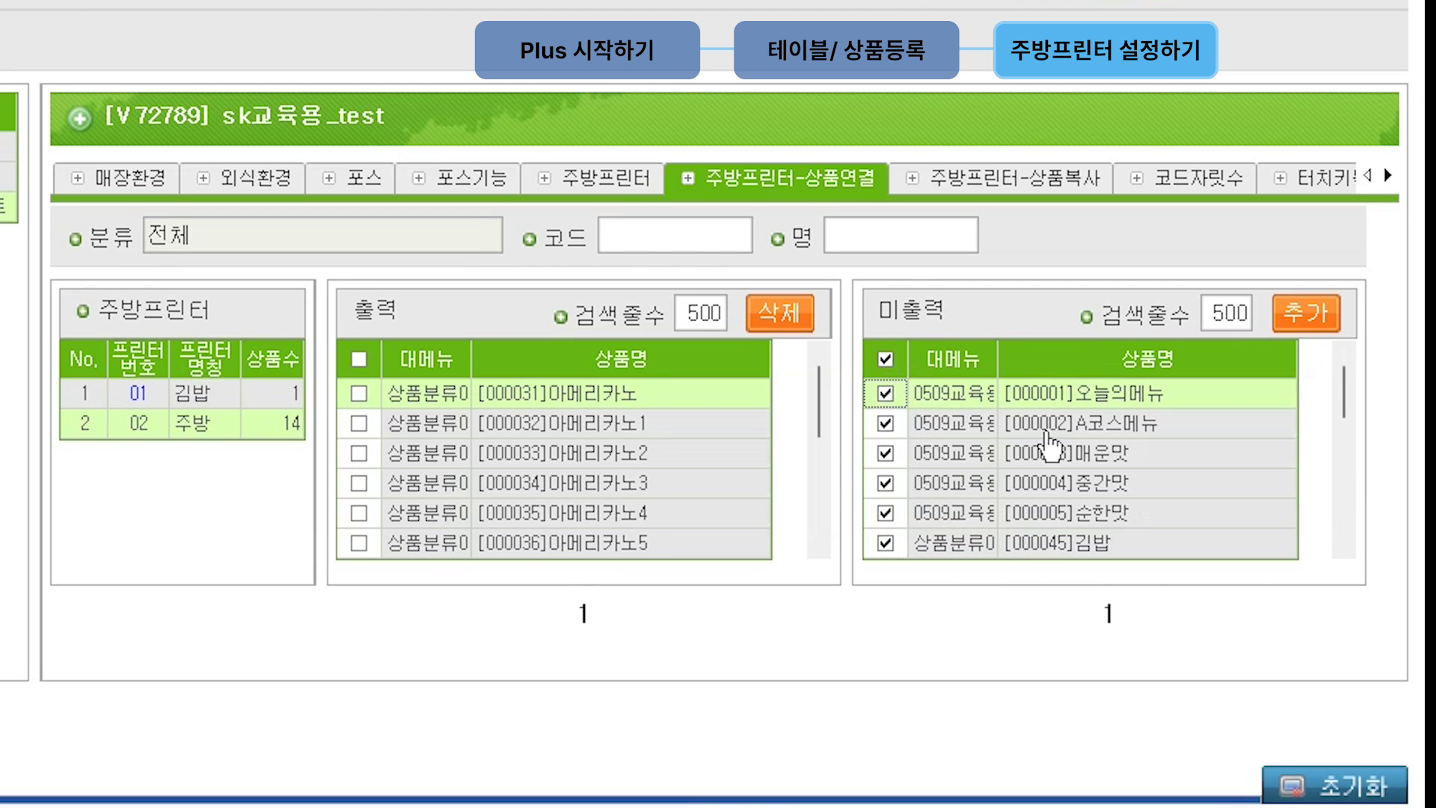
click(885, 543)
click(1310, 315)
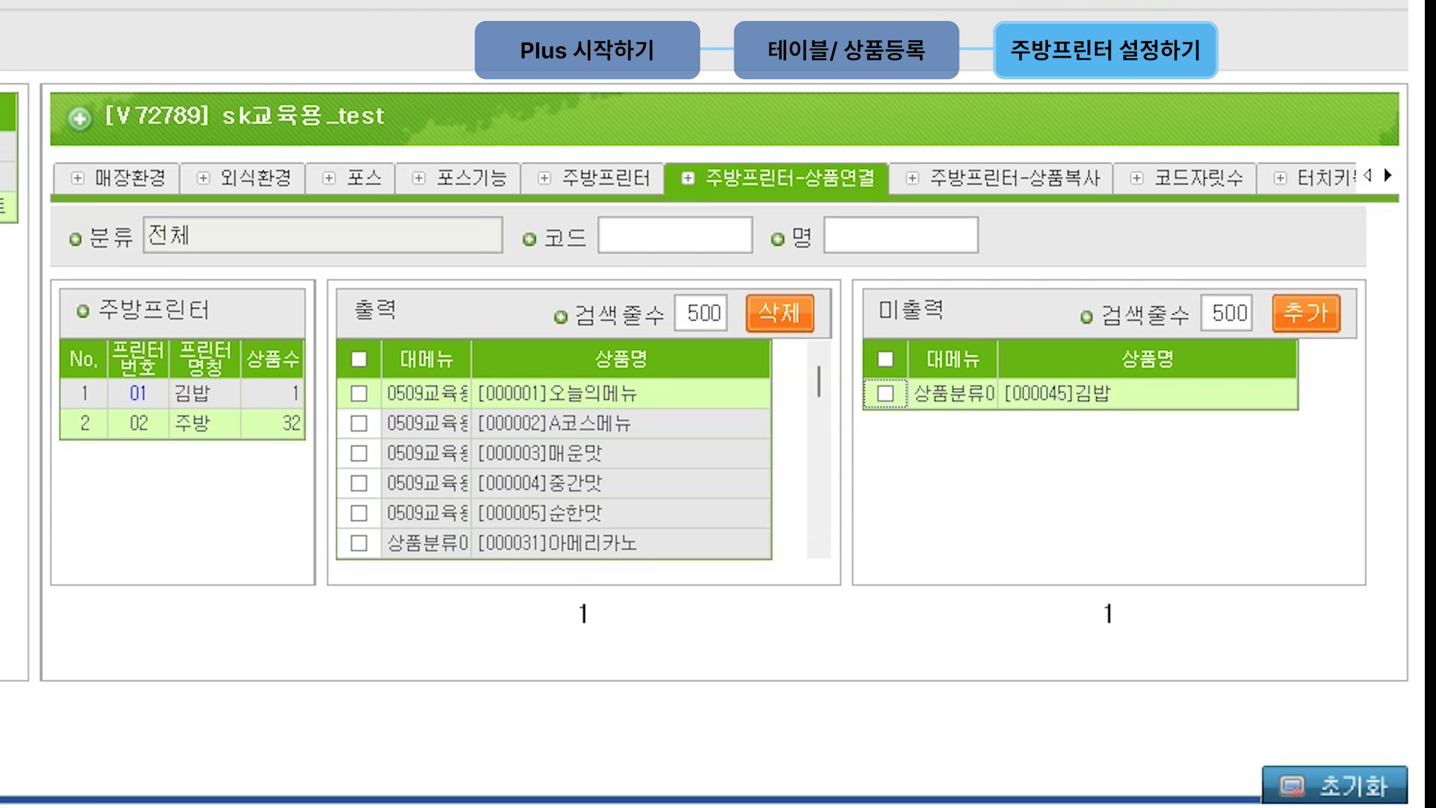
click(137, 420)
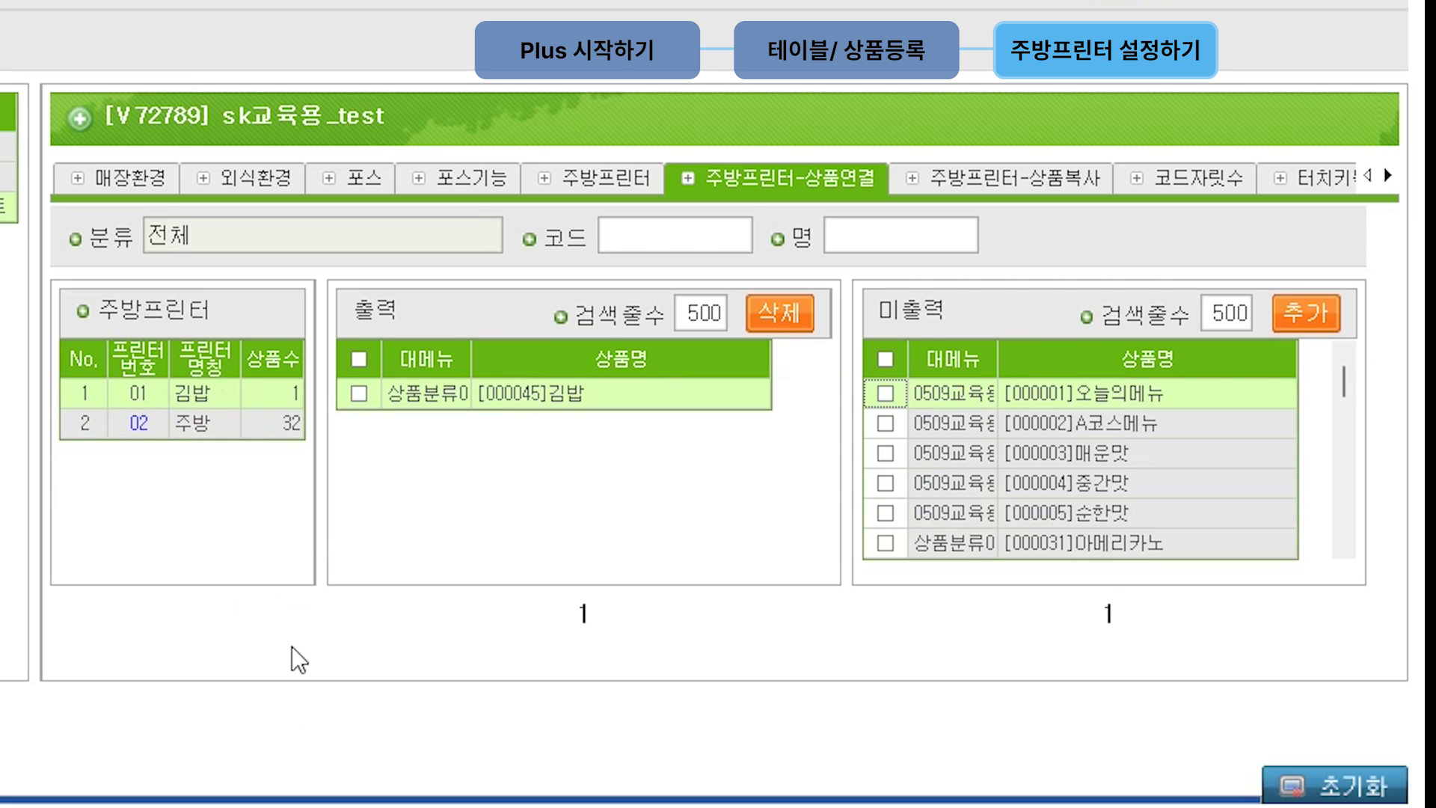
click(138, 426)
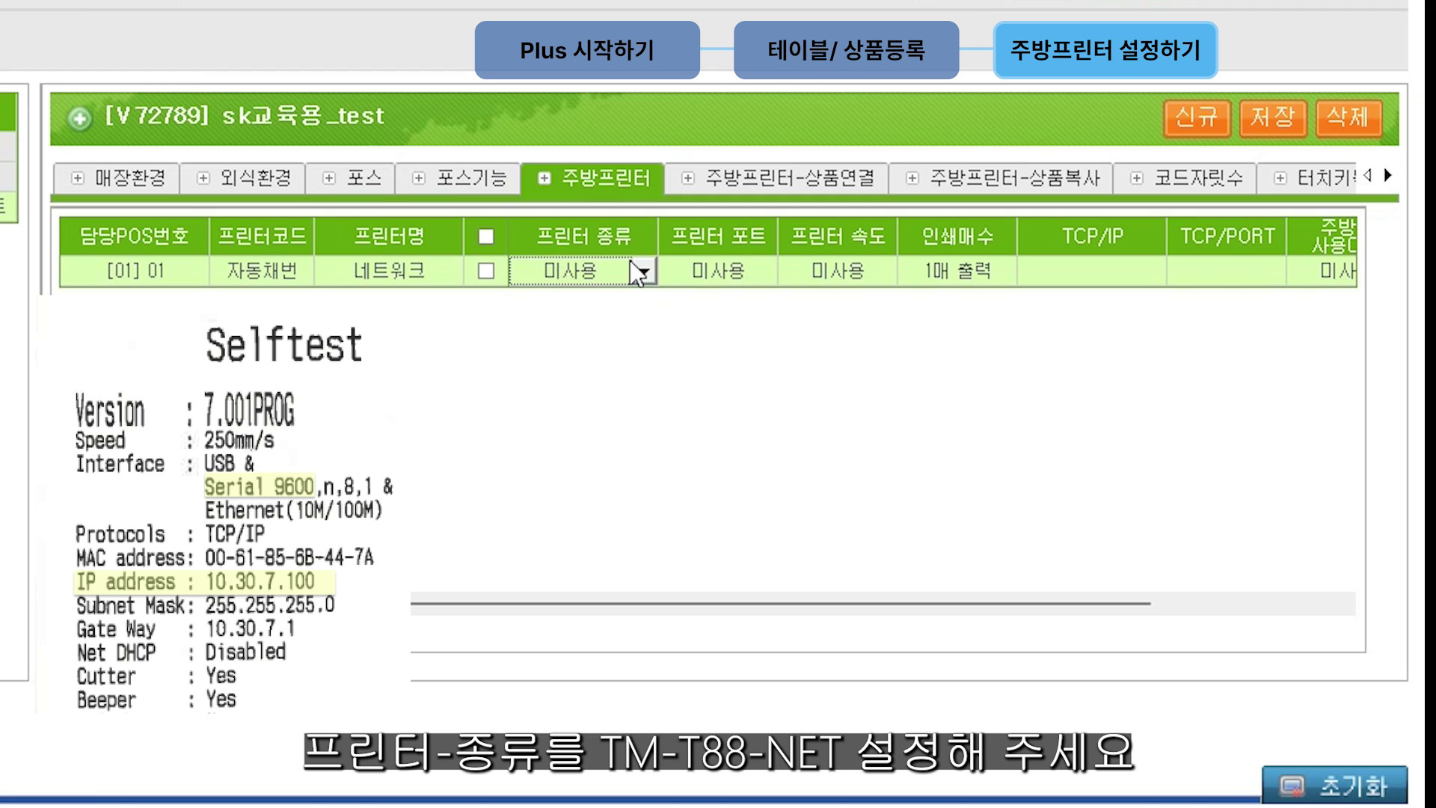
Step: Set the network kitchen printer's type to TM-T88-NET and speed to 9600
click(645, 274)
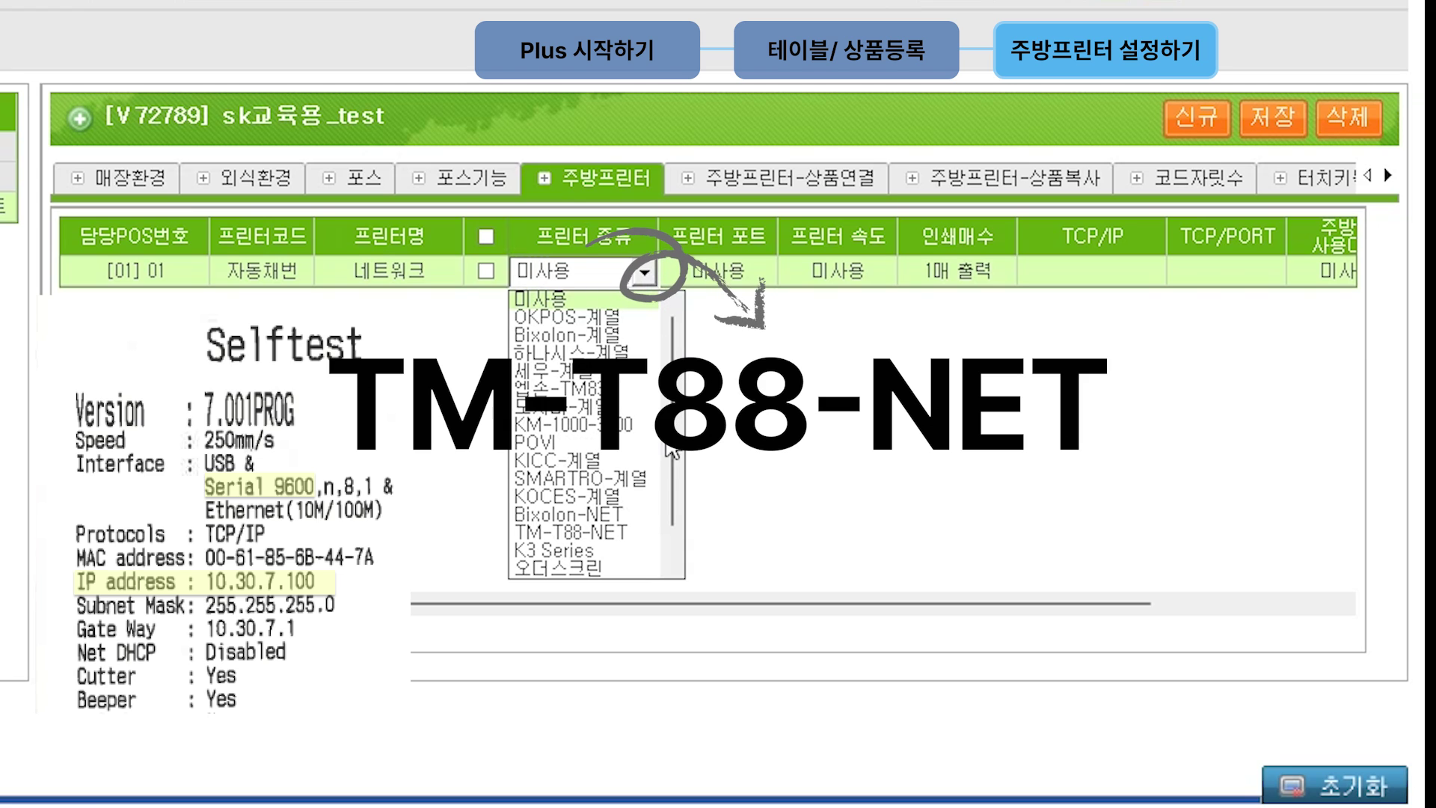
click(642, 531)
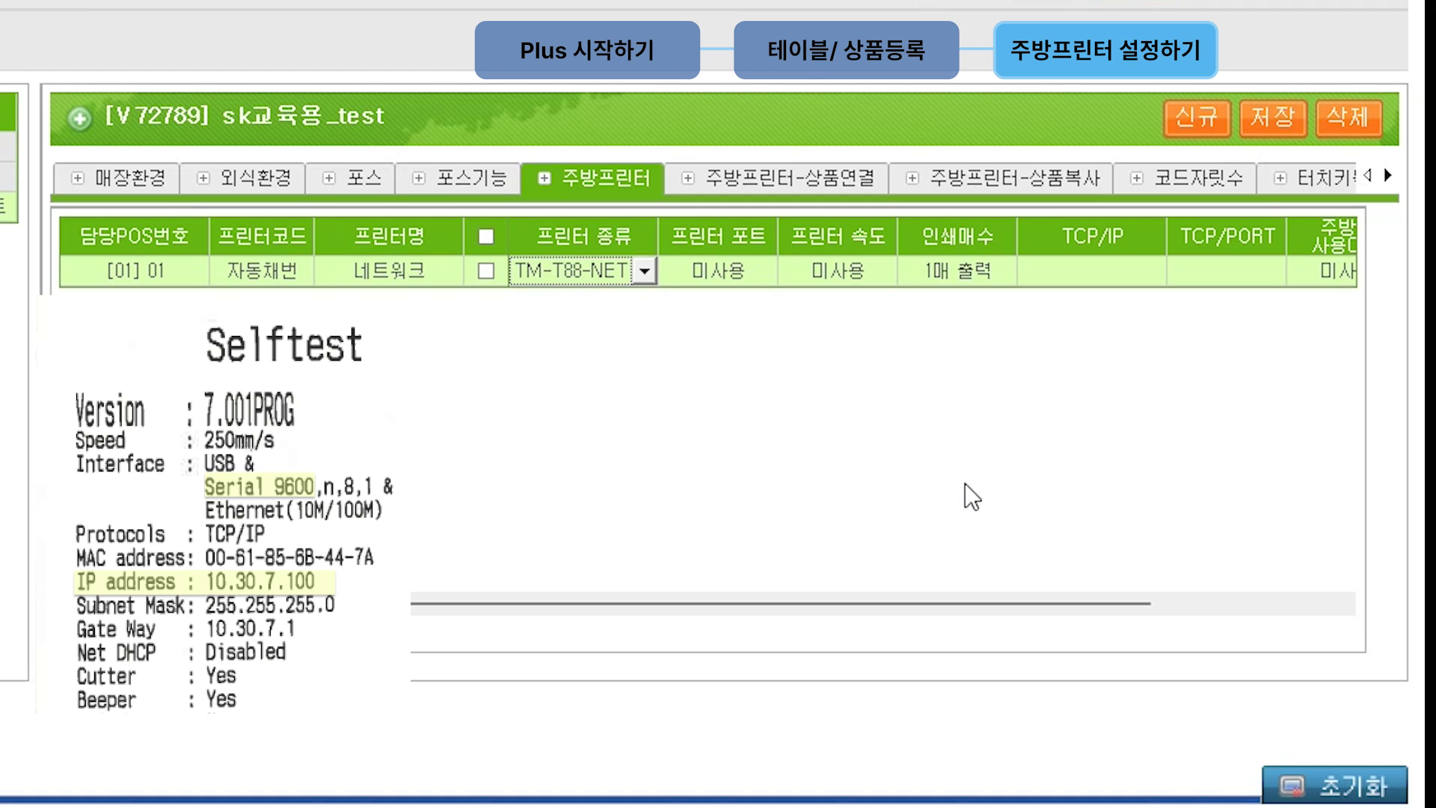
click(873, 272)
click(881, 272)
click(875, 334)
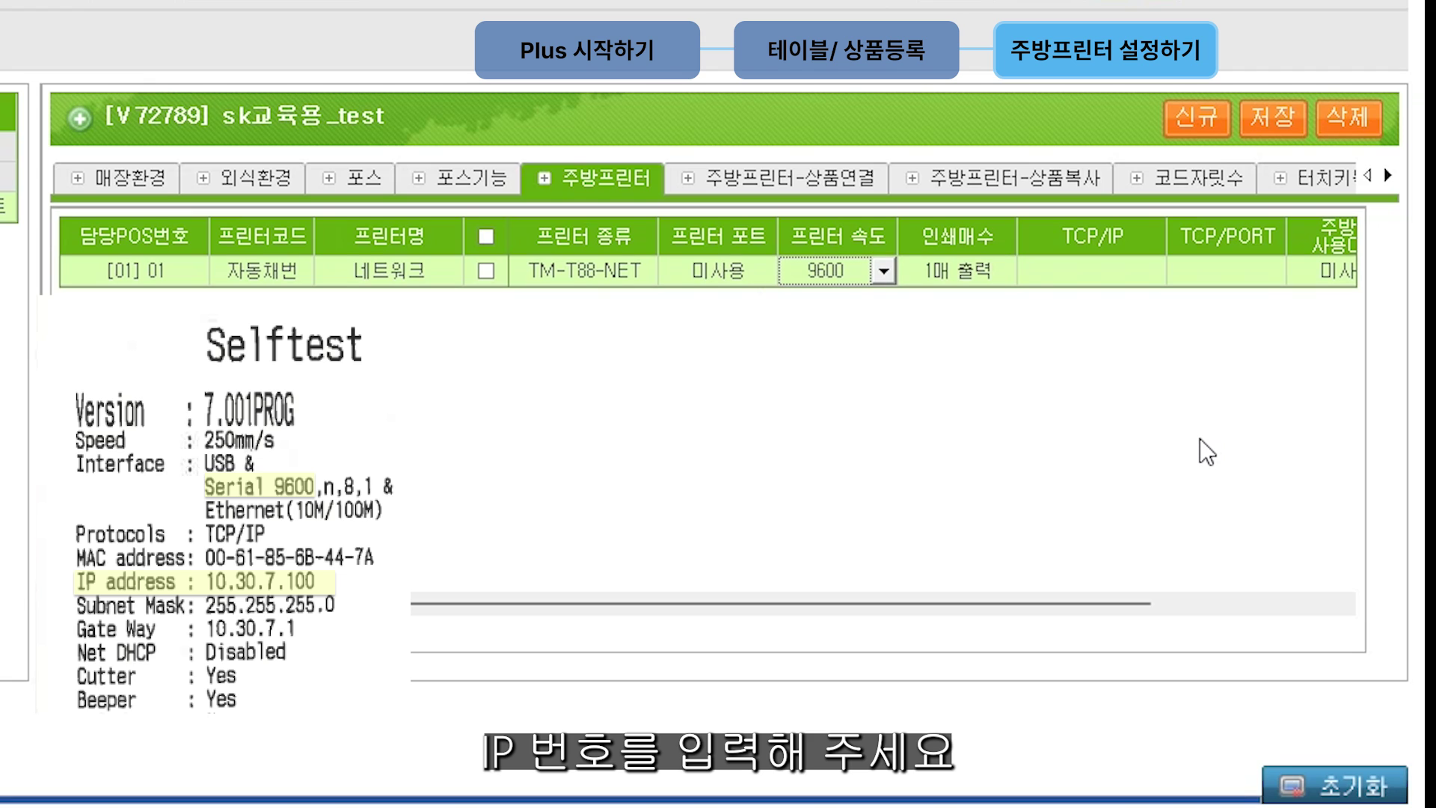
Step: Enter IP 10.30.7.100 and port 9100 for the printer and save the settings
click(1122, 275)
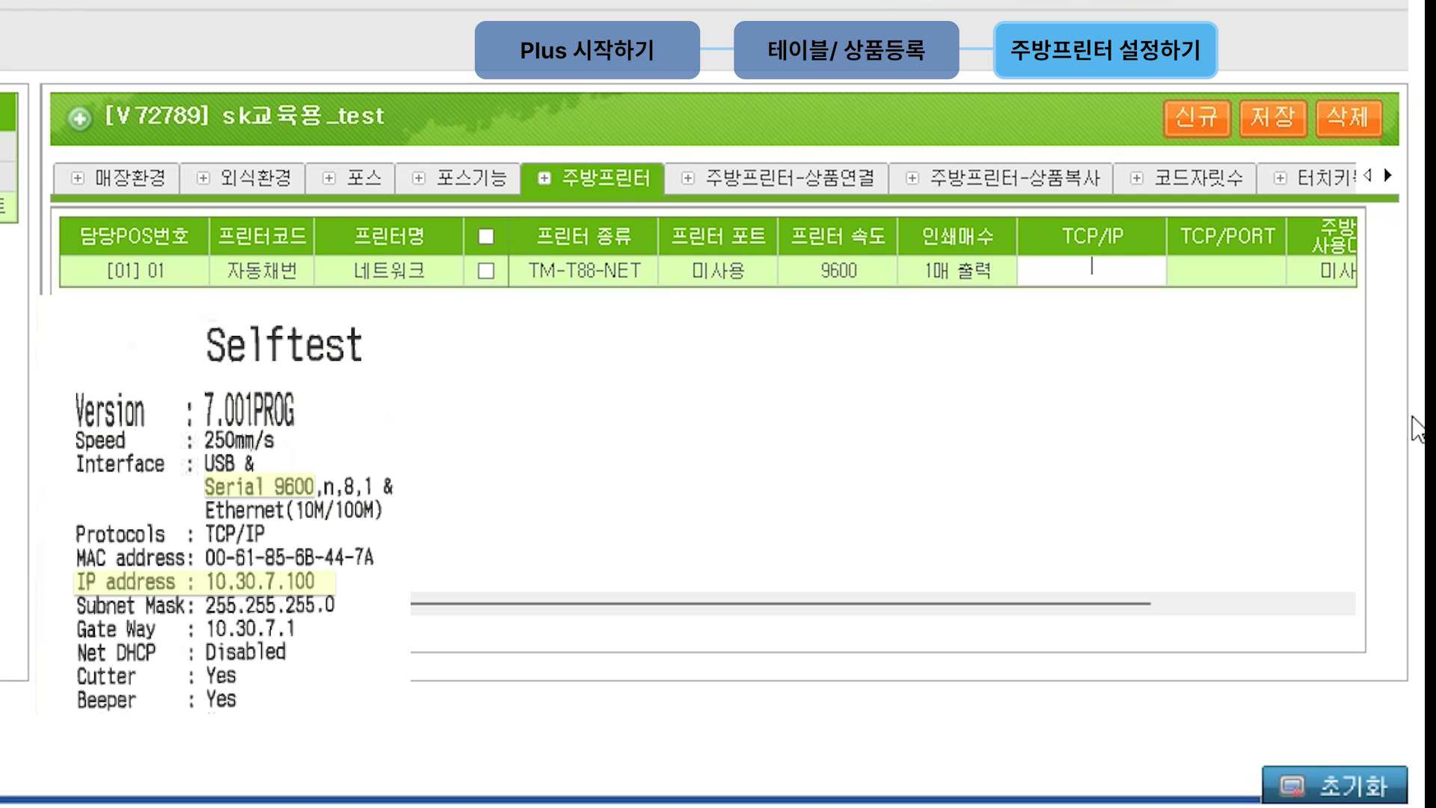
text(10.30.7.100)
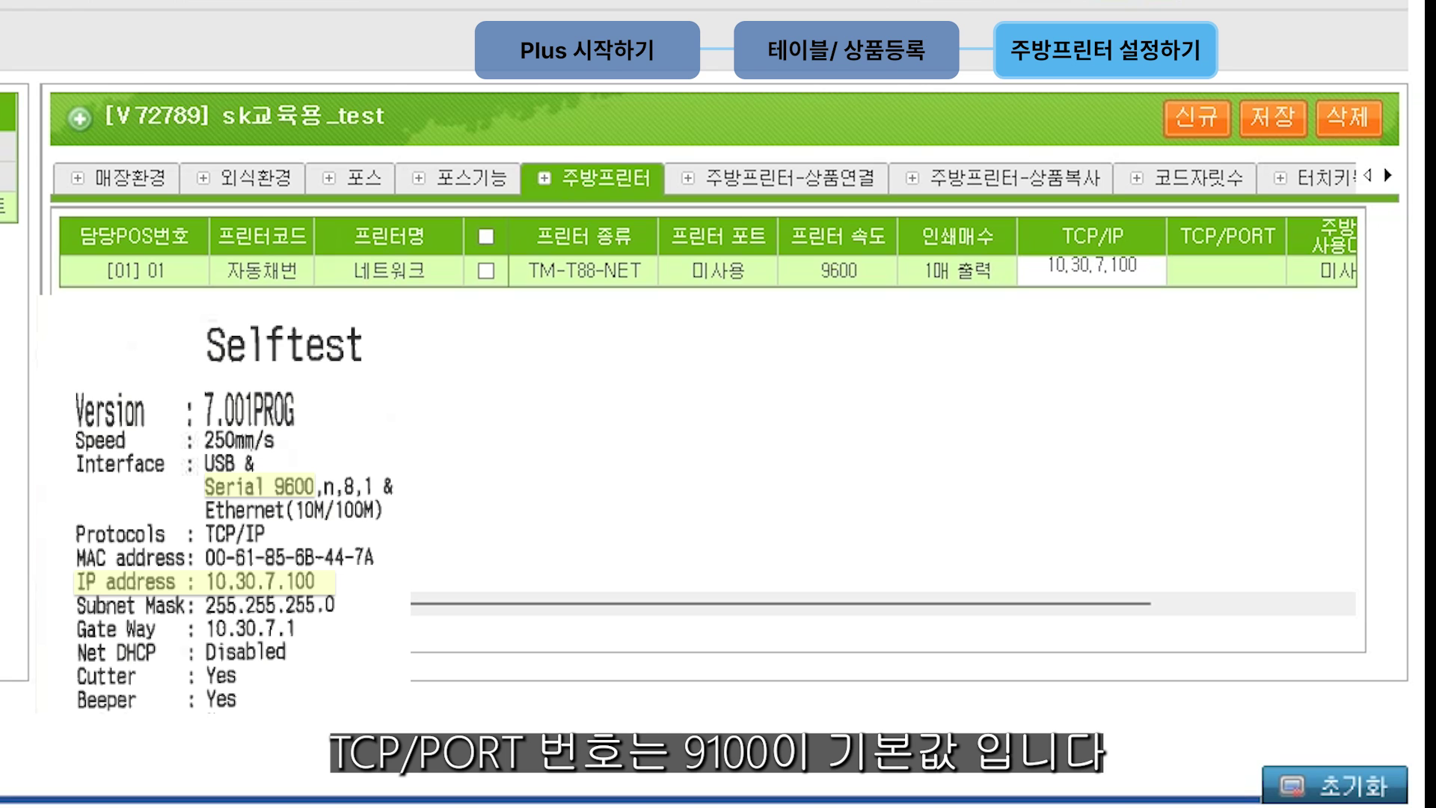
click(1247, 280)
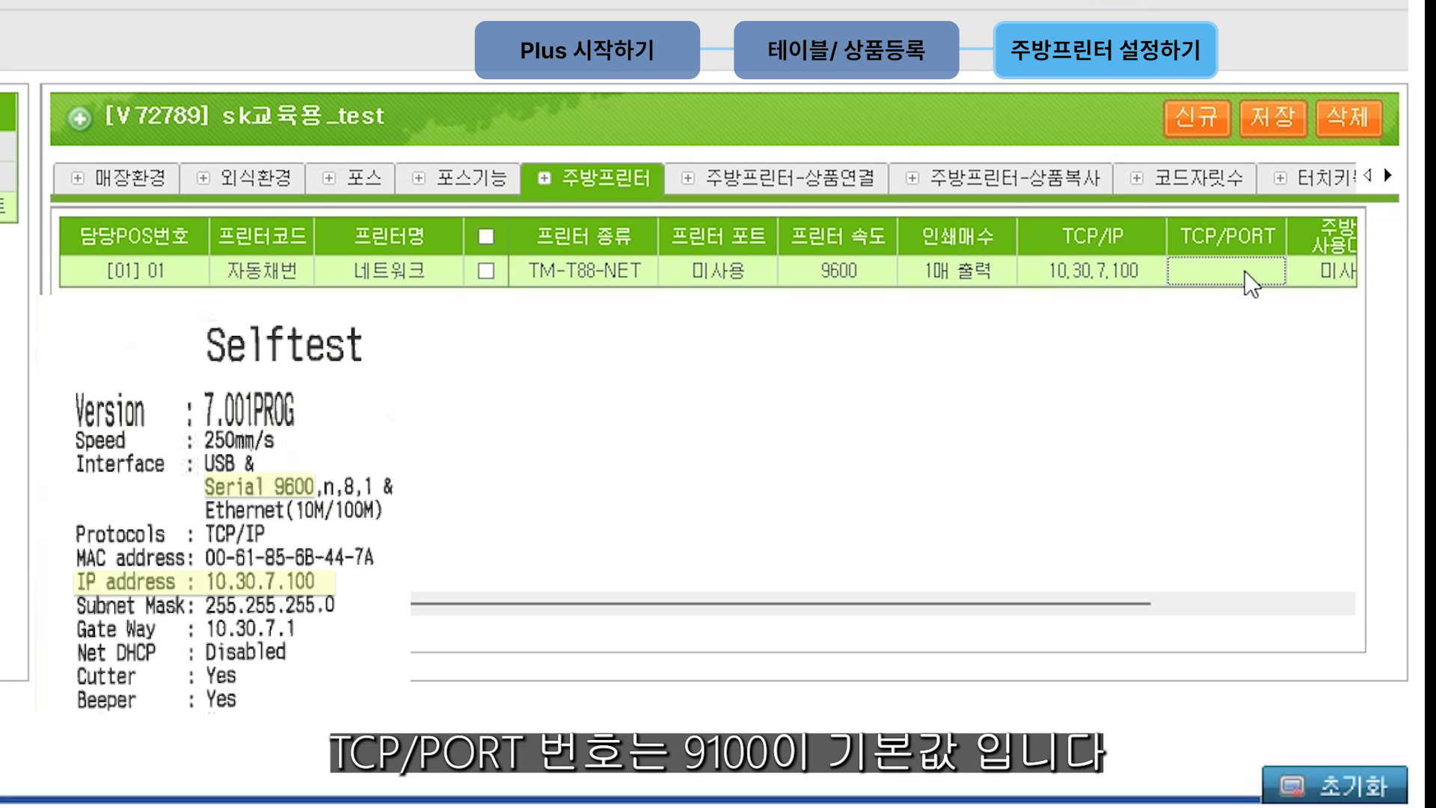
click(1244, 271)
text(9100)
click(1328, 476)
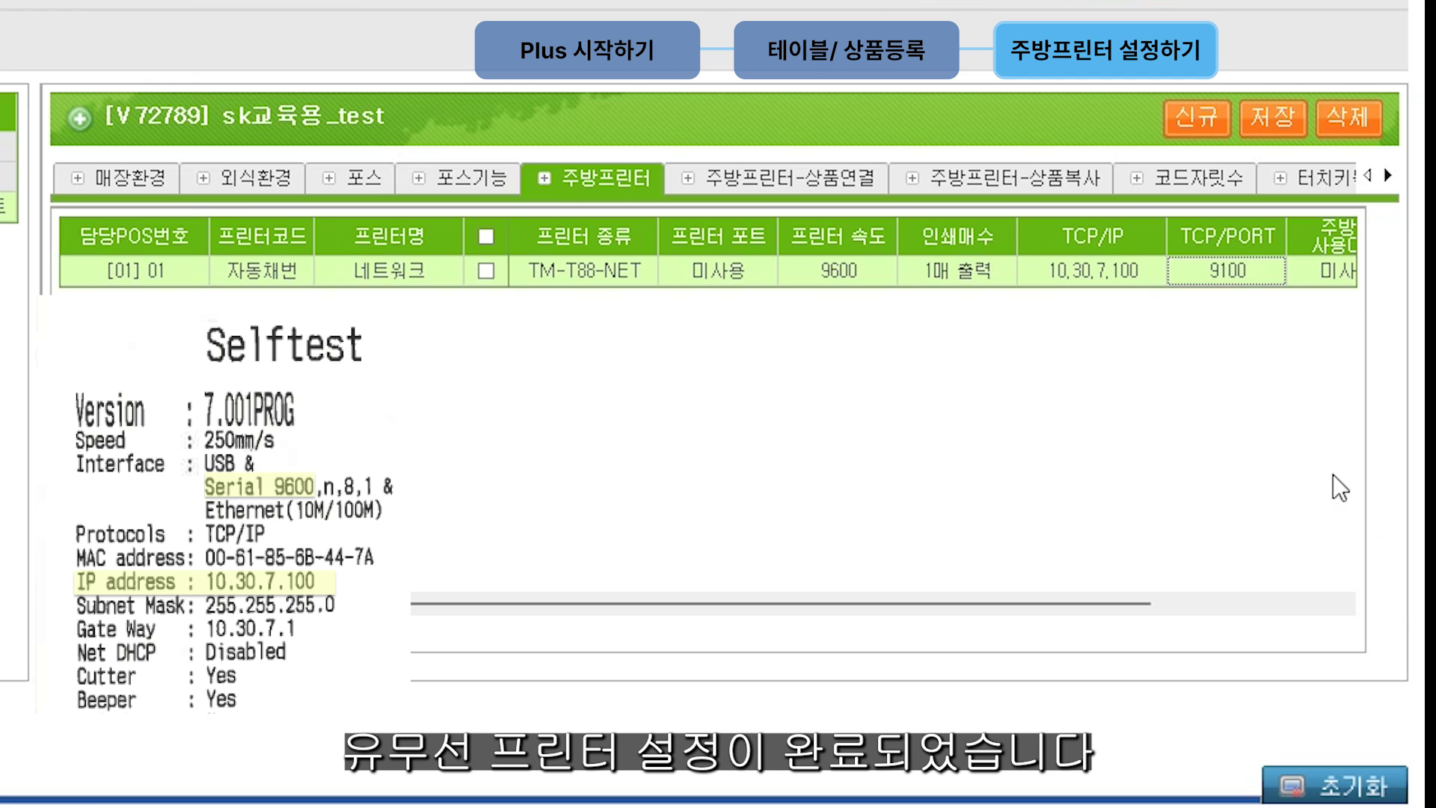
click(1285, 121)
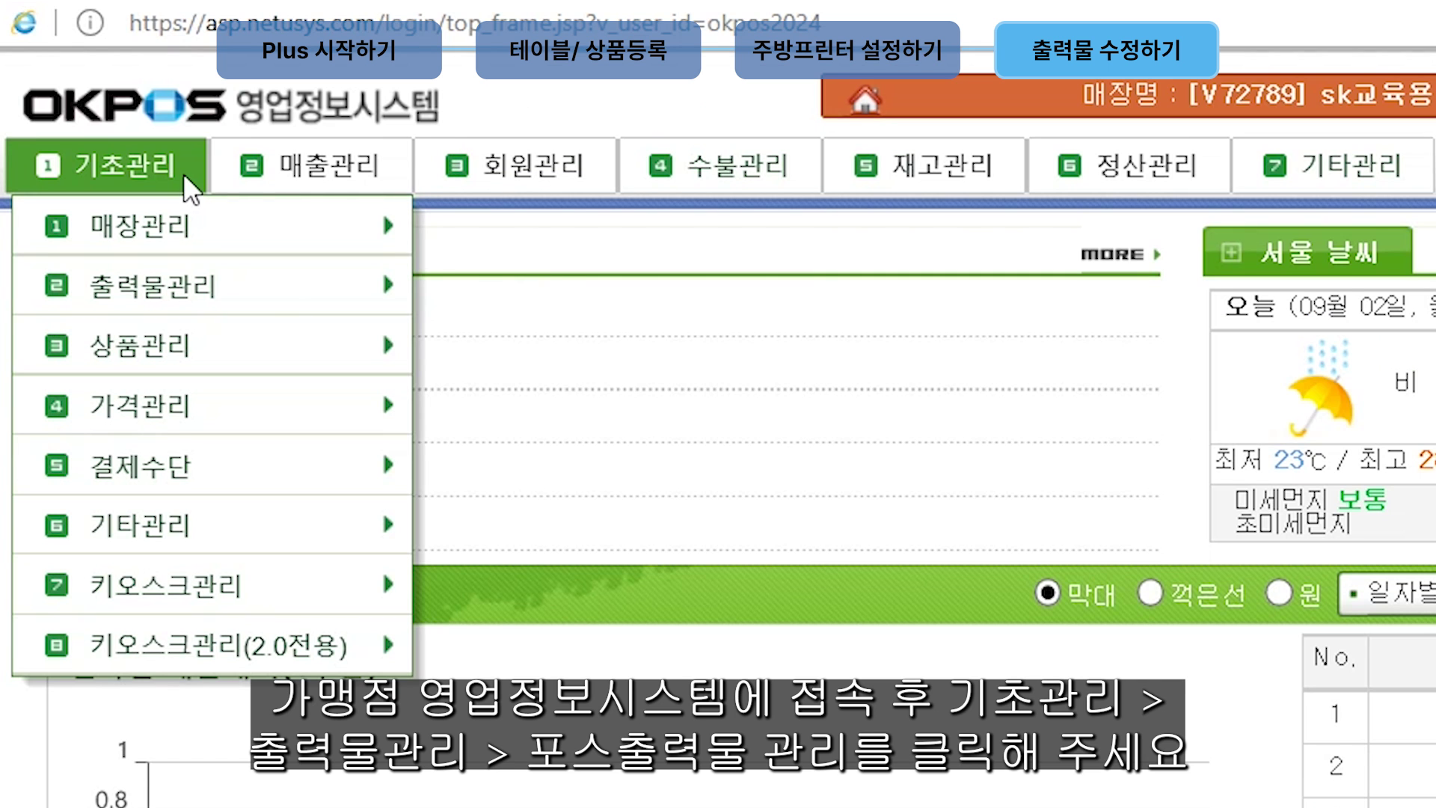
Step: Go to 기초관리 > 출력물관리 > 포스출력물관리
mouse_move(250, 289)
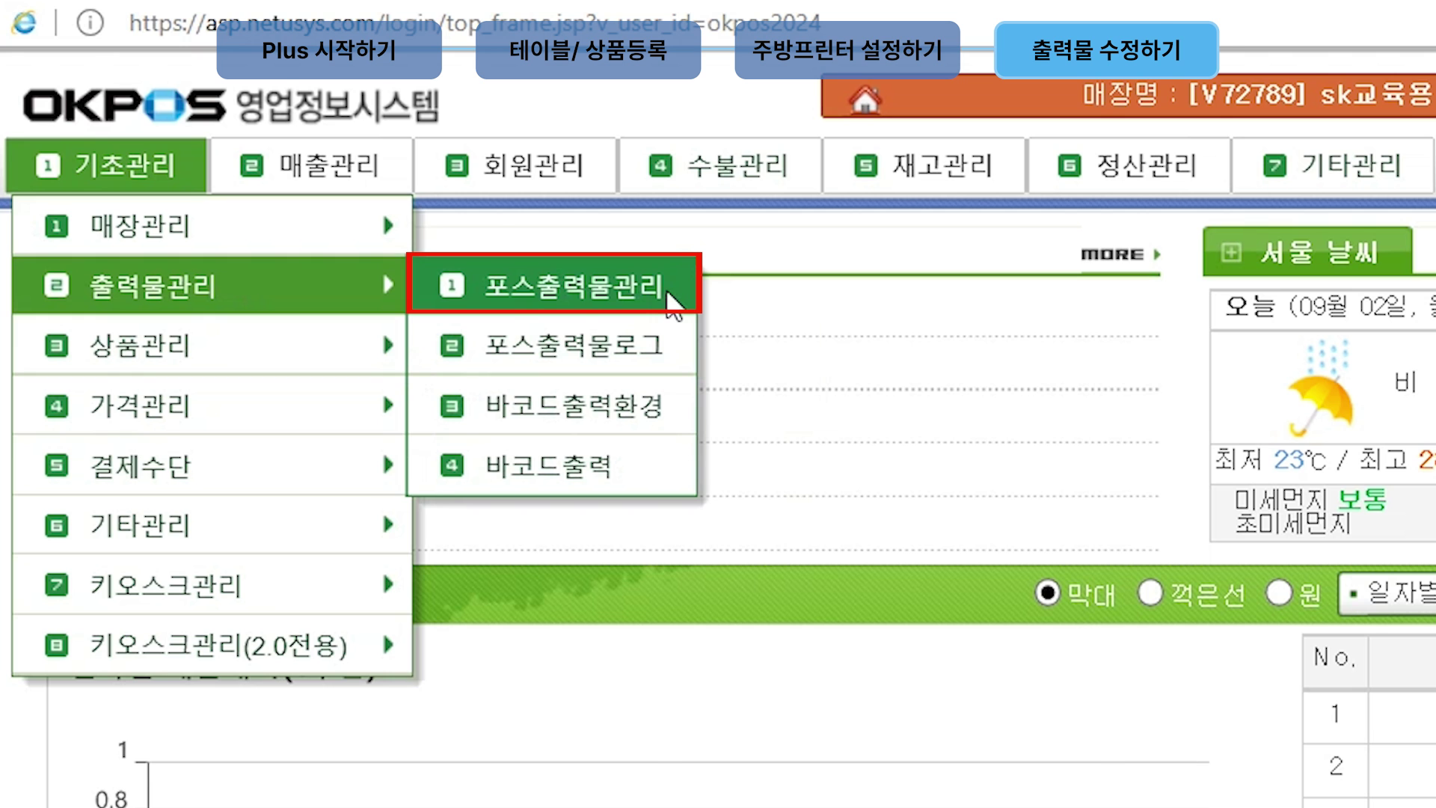
click(673, 303)
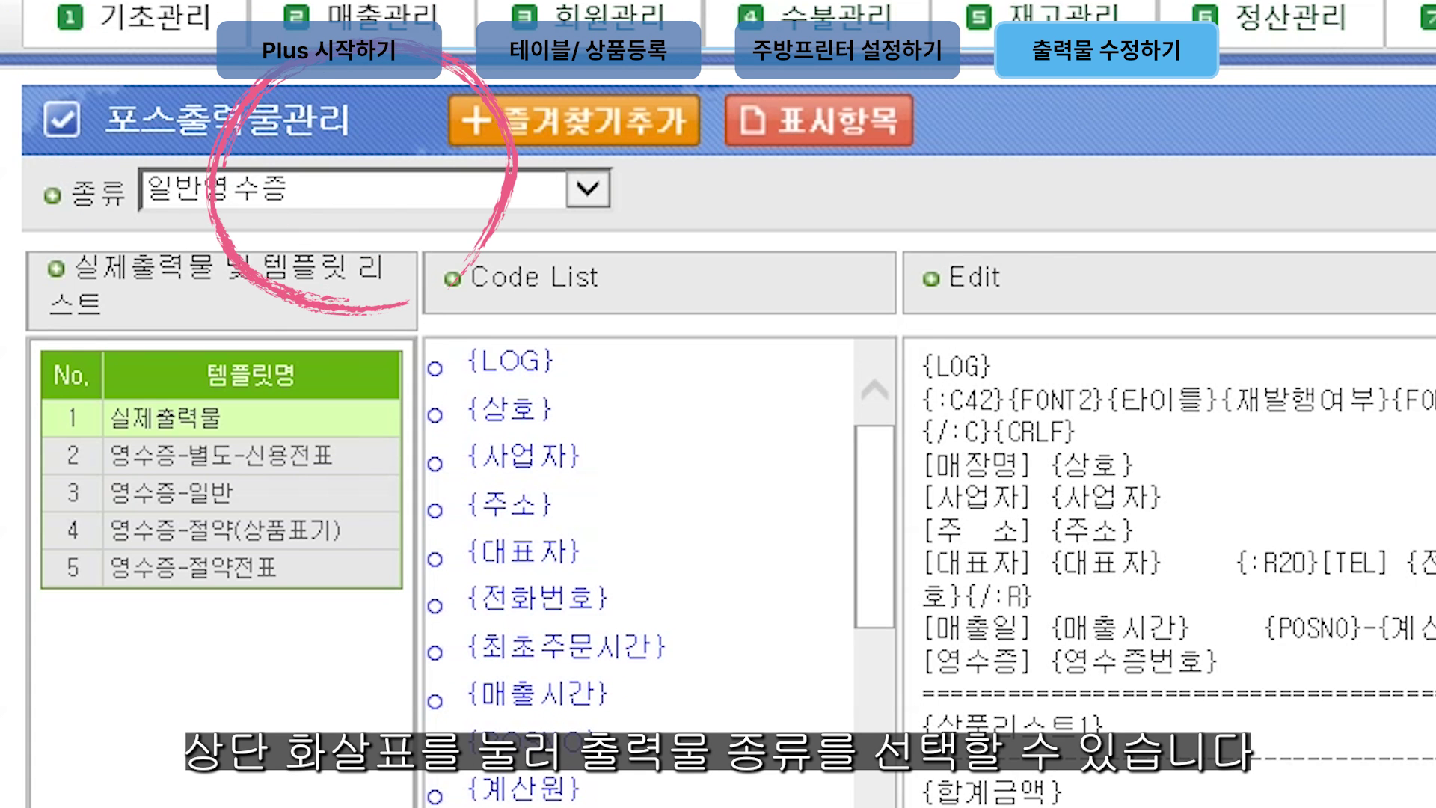
Step: In the 일반영수증 template, add a WIFI password line after [영수증] and enlarge it with {FONT4}
click(588, 188)
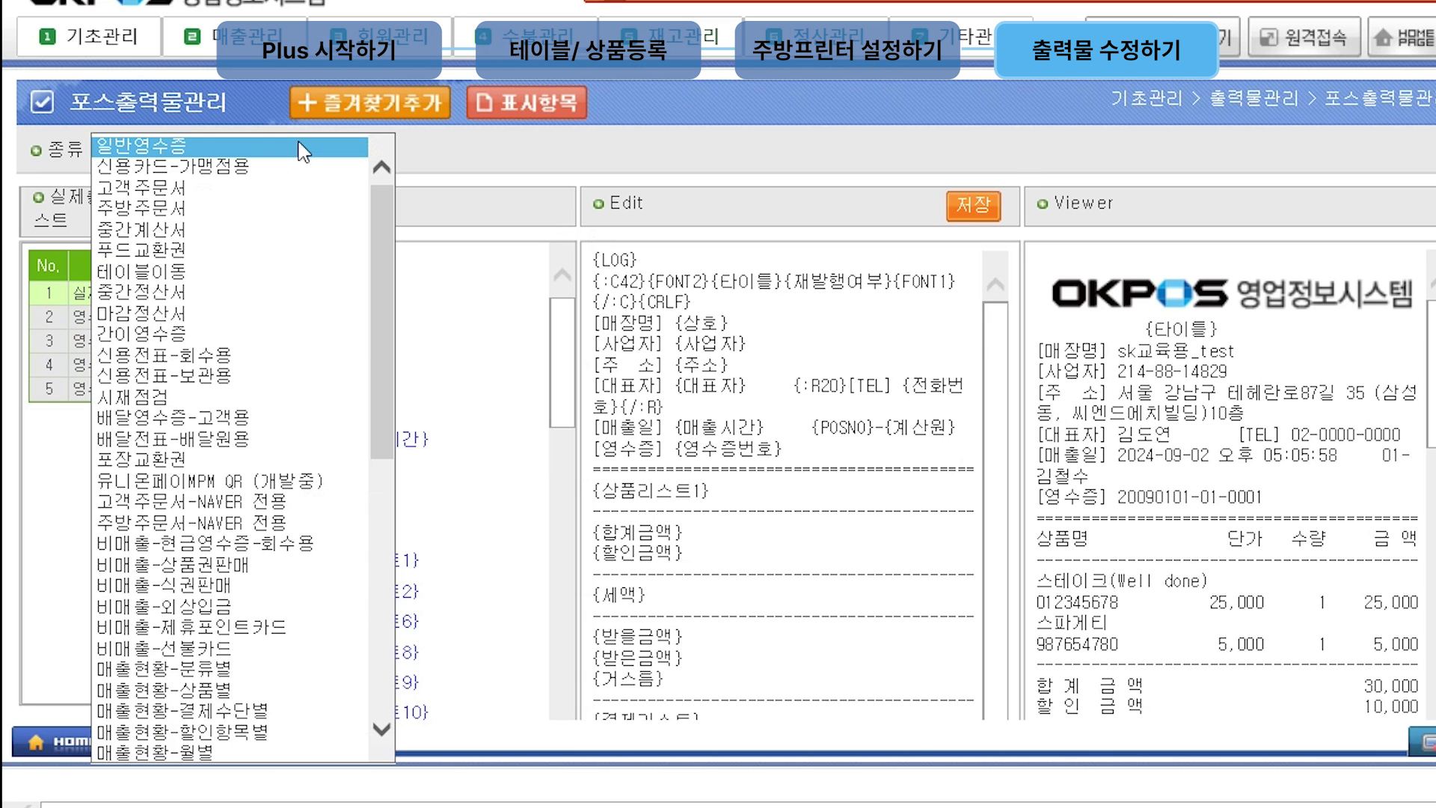
click(303, 151)
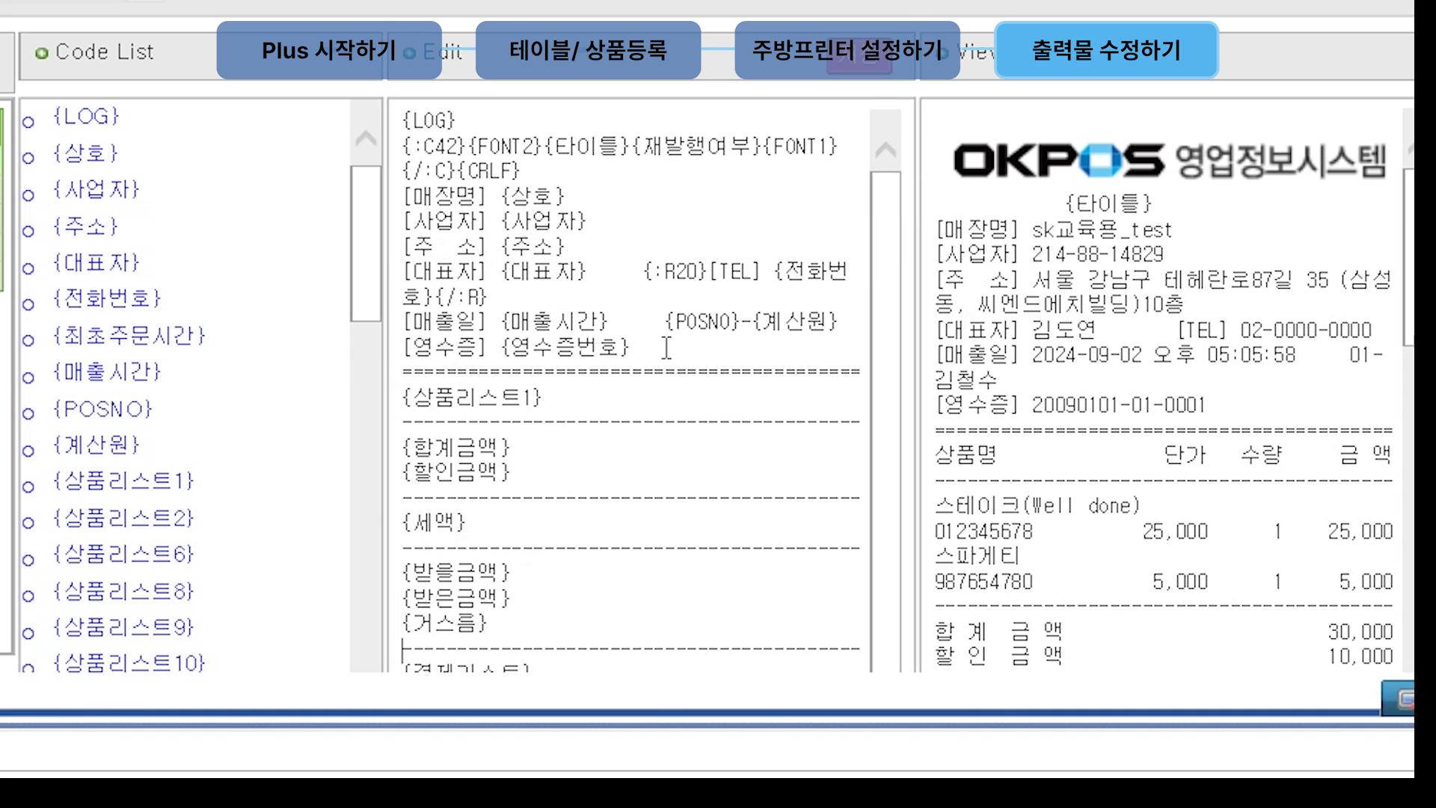
click(666, 347)
key(Return)
text(₩IFI 1234)
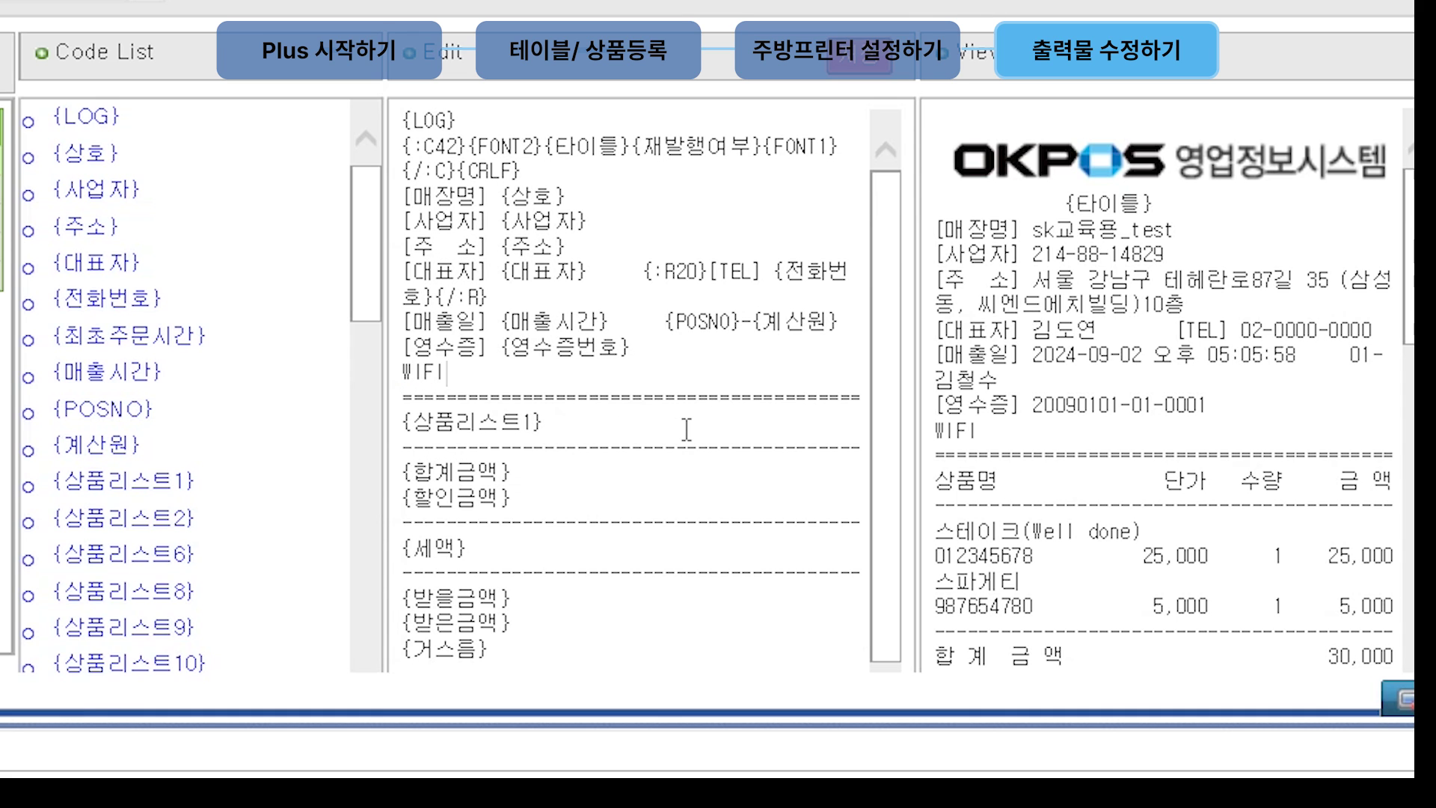
text(1234*)
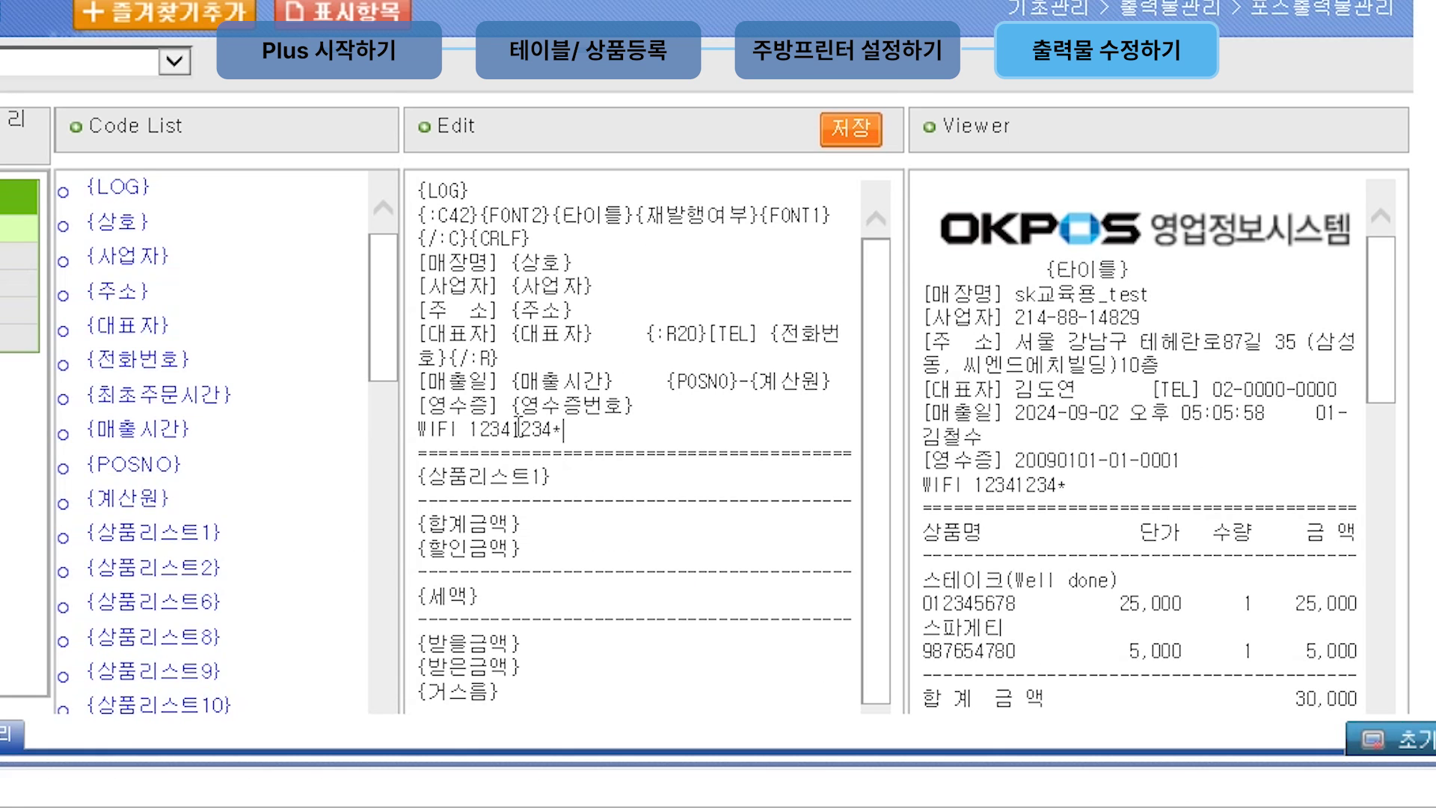
scroll(180, 628, down, 8)
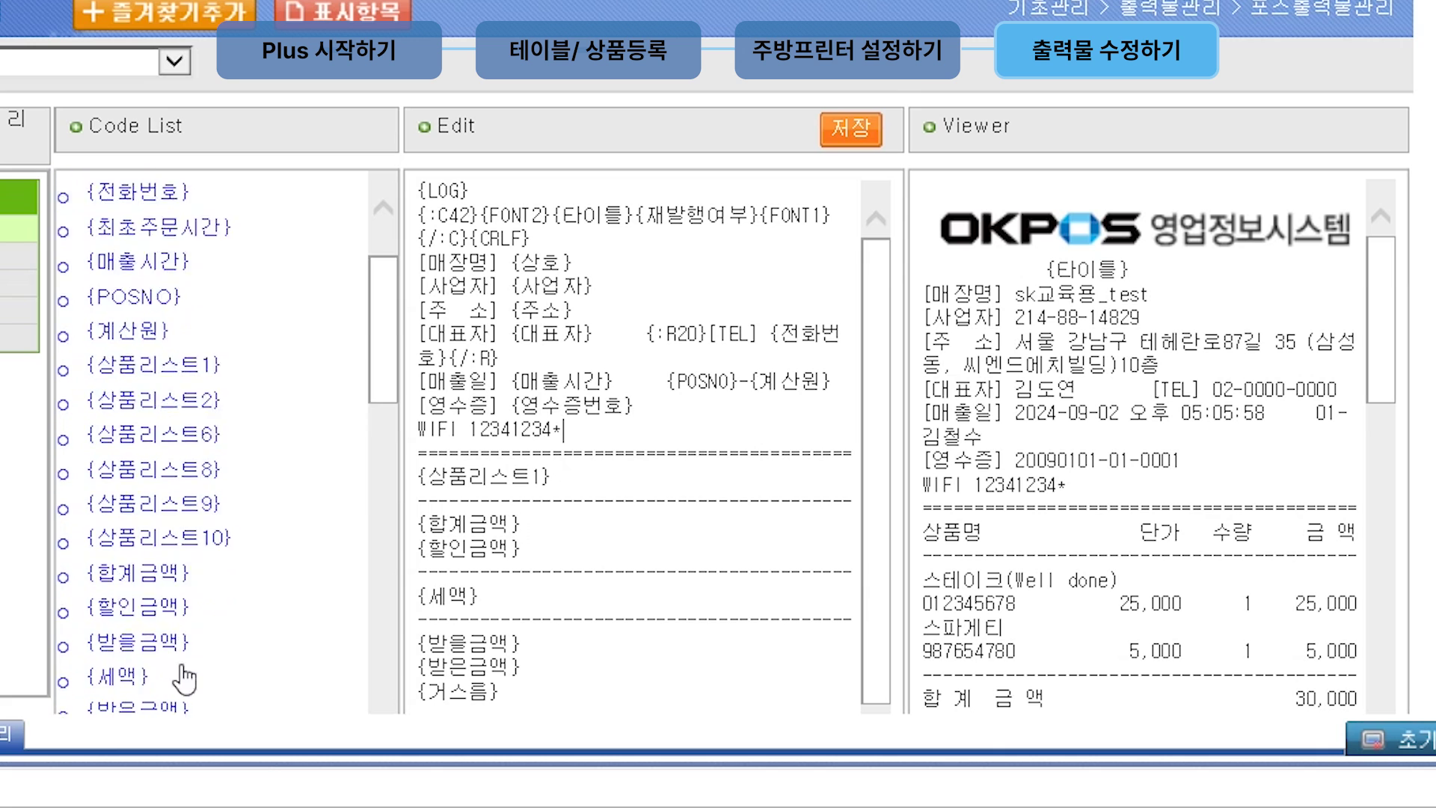
click(199, 389)
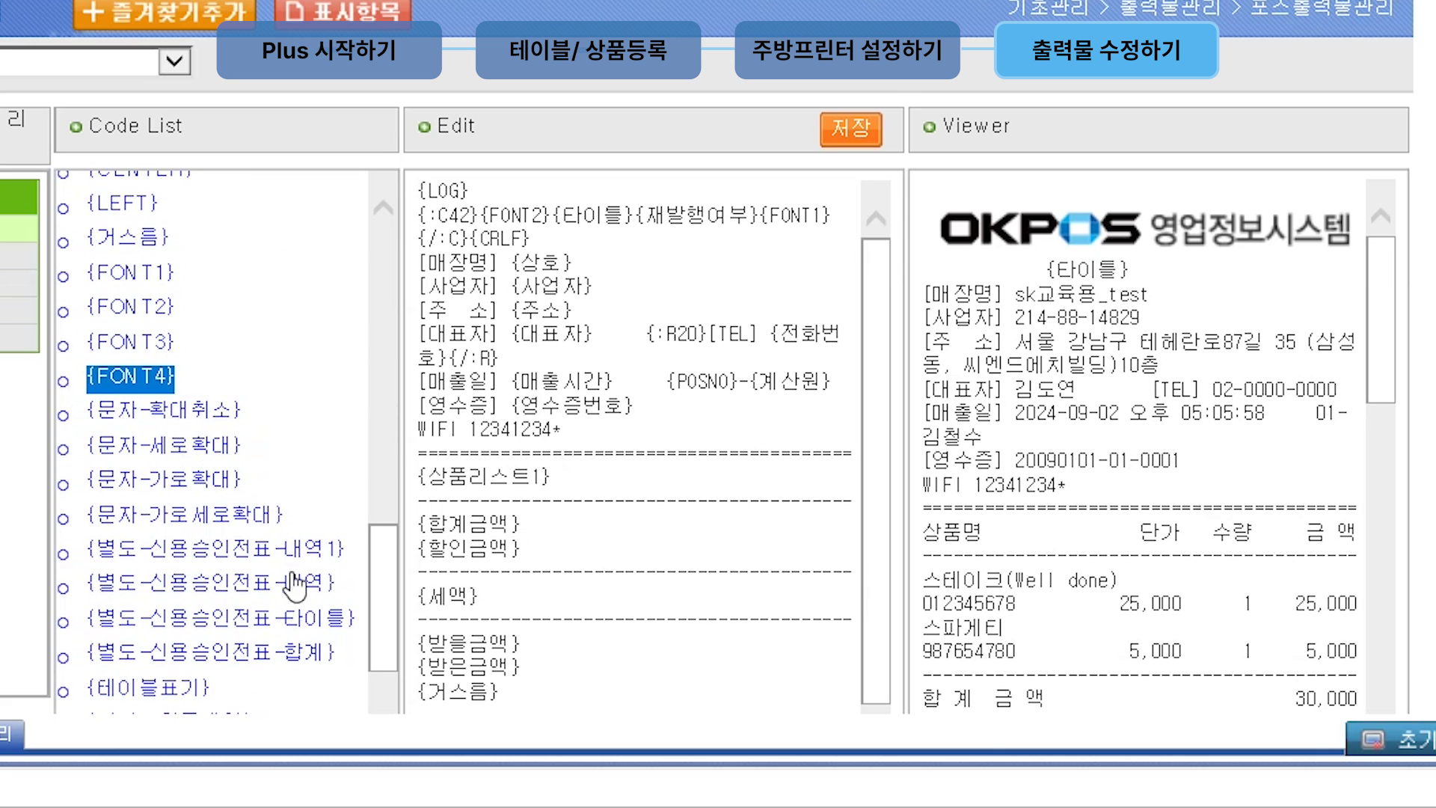
drag(679, 463, 679, 464)
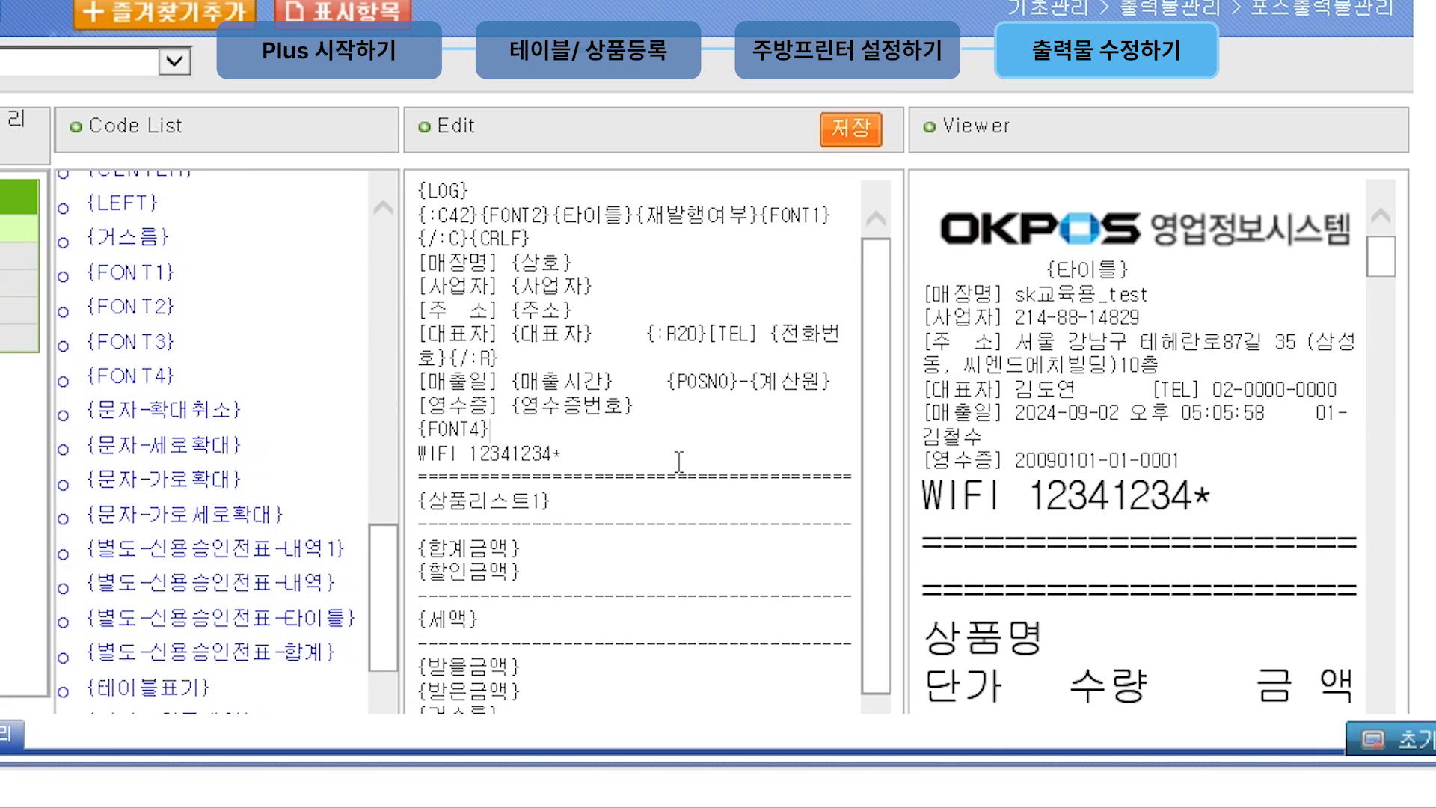